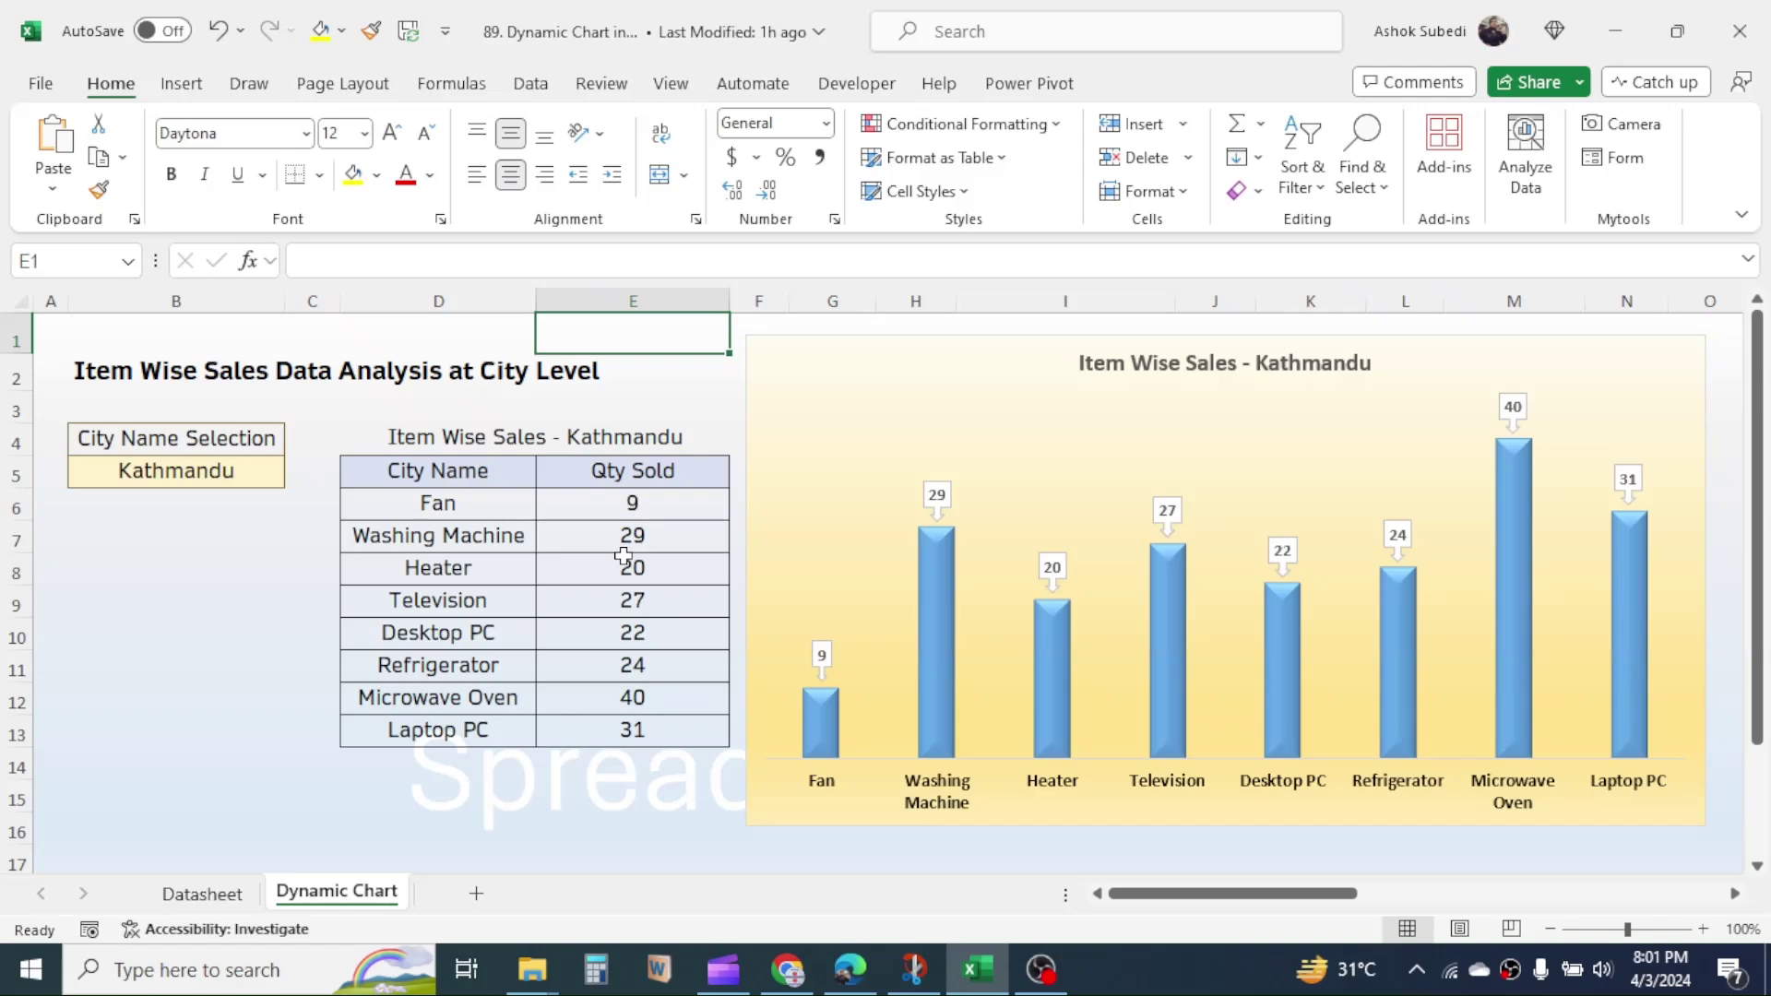
- Review the date, item name, city name and quantity columns of the sales data on the Datasheet sheet
left_click(198, 893)
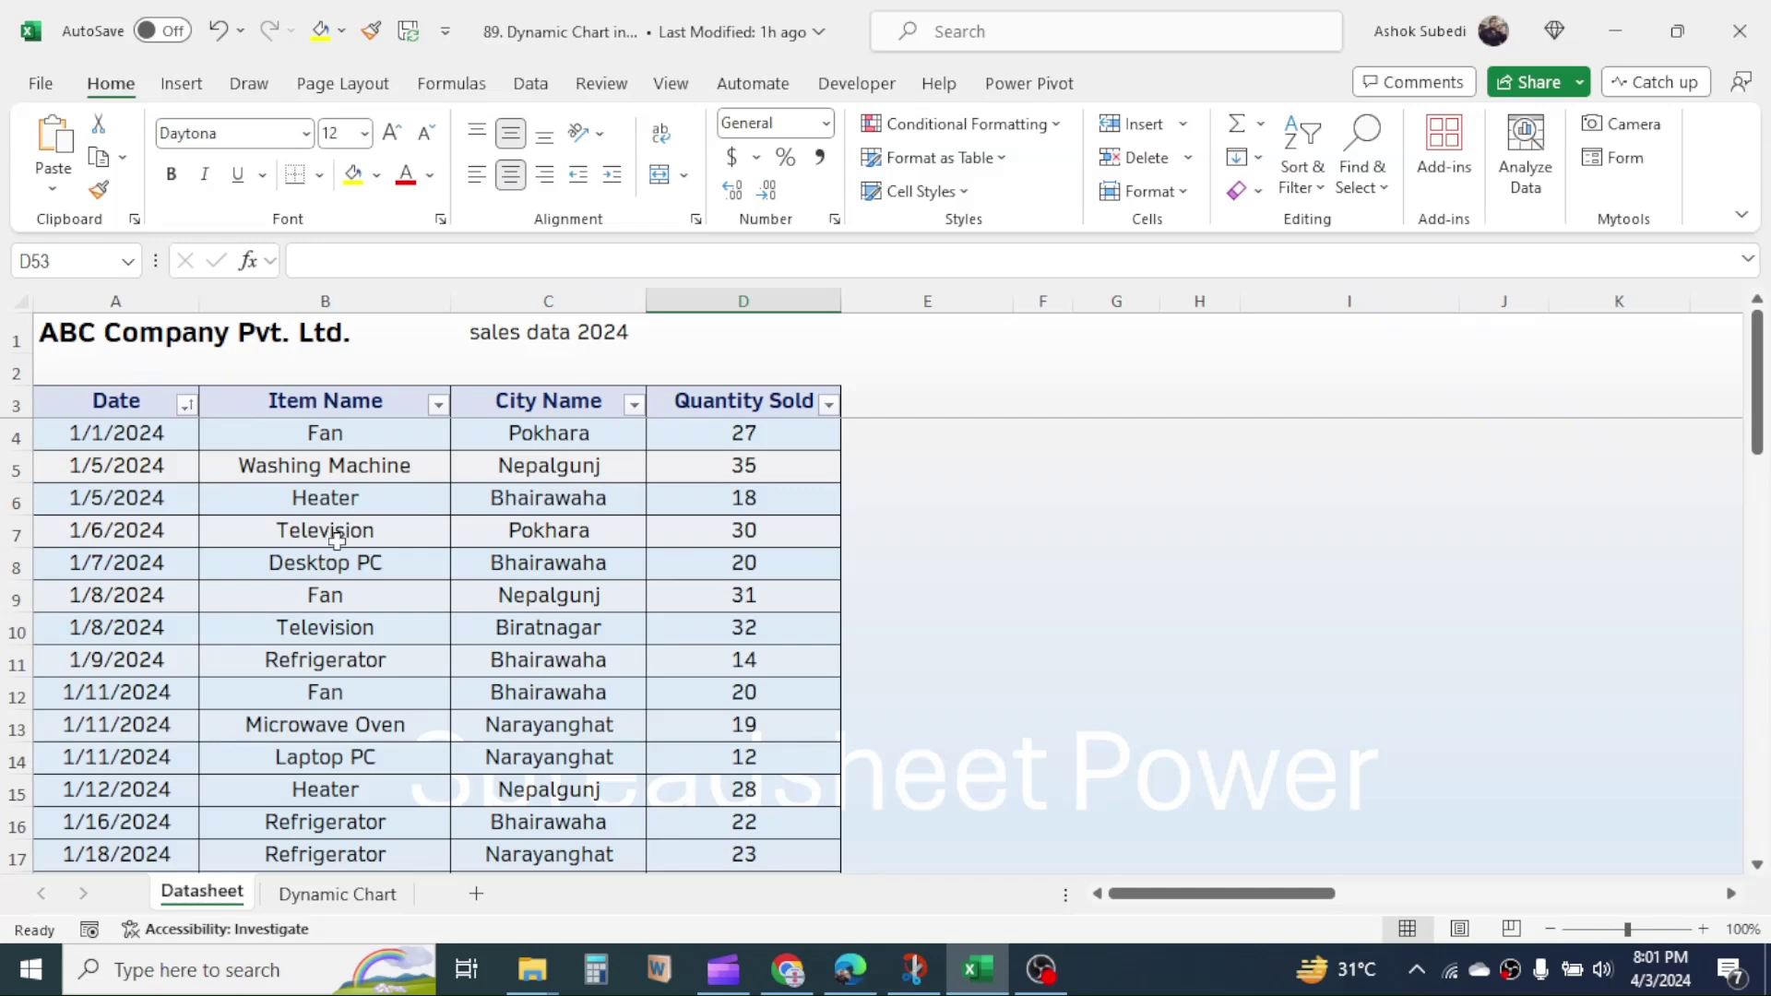
left_click_drag(125, 412, 120, 499)
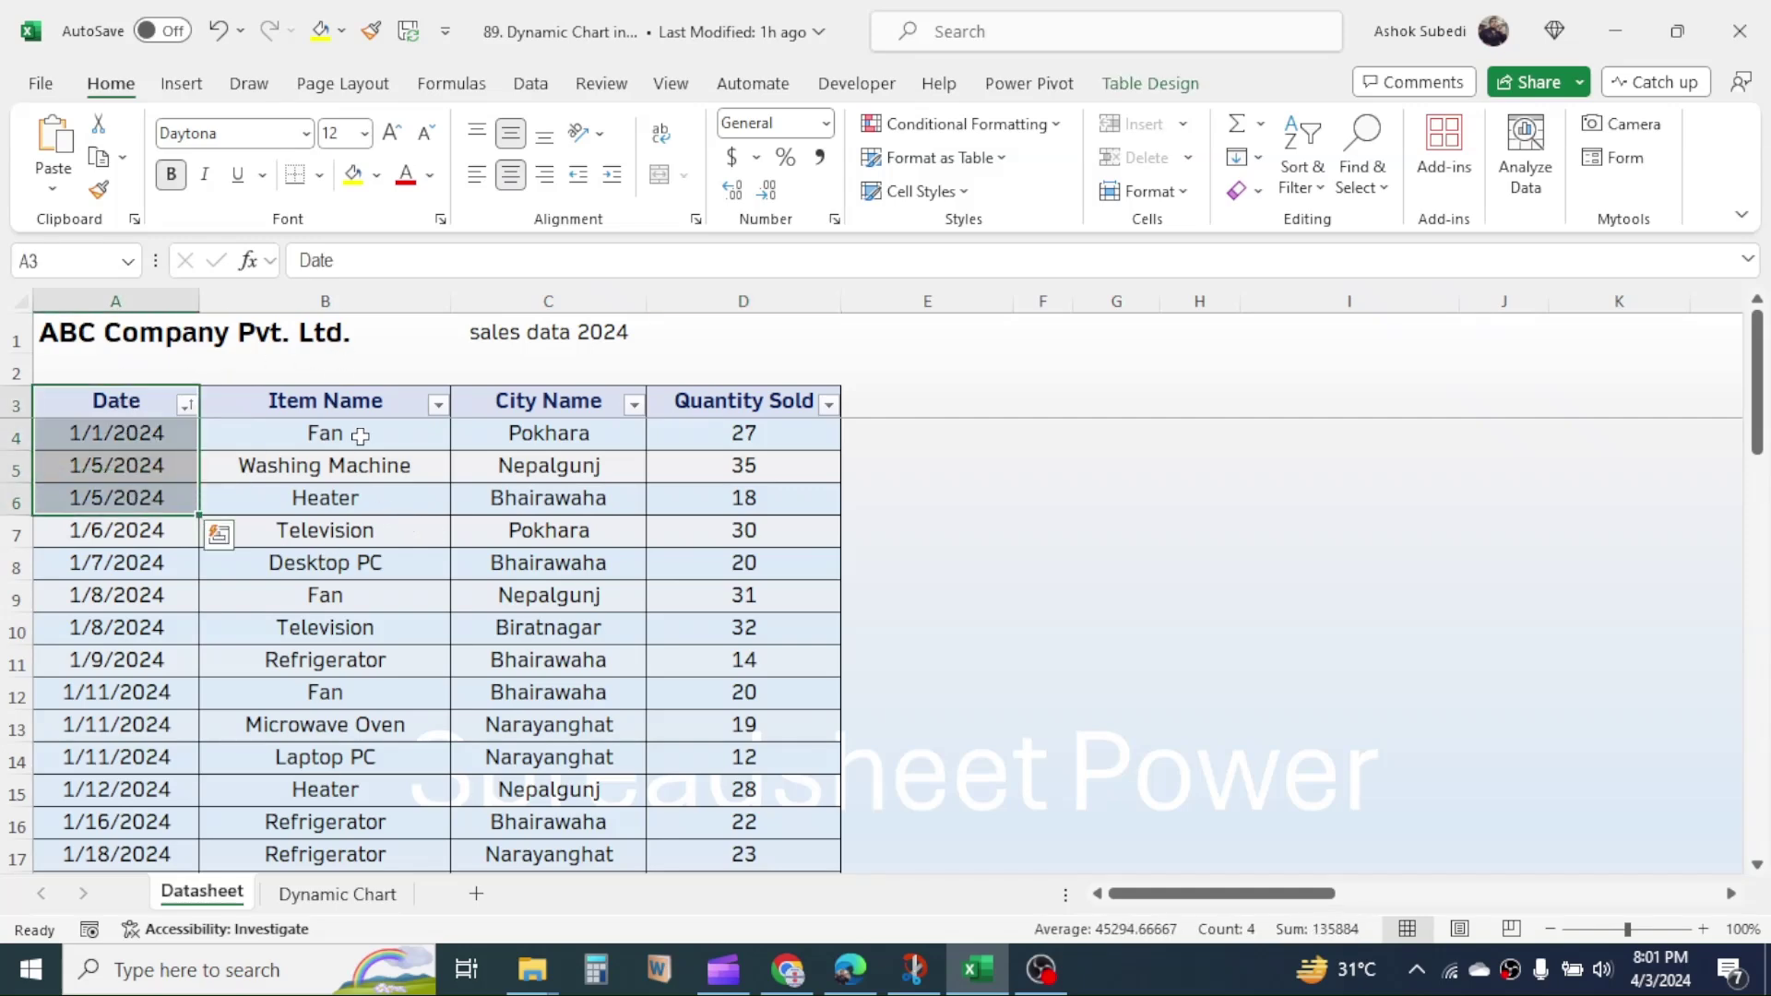
left_click_drag(364, 406, 360, 565)
left_click_drag(552, 406, 546, 533)
left_click_drag(739, 398, 734, 533)
left_click(341, 464)
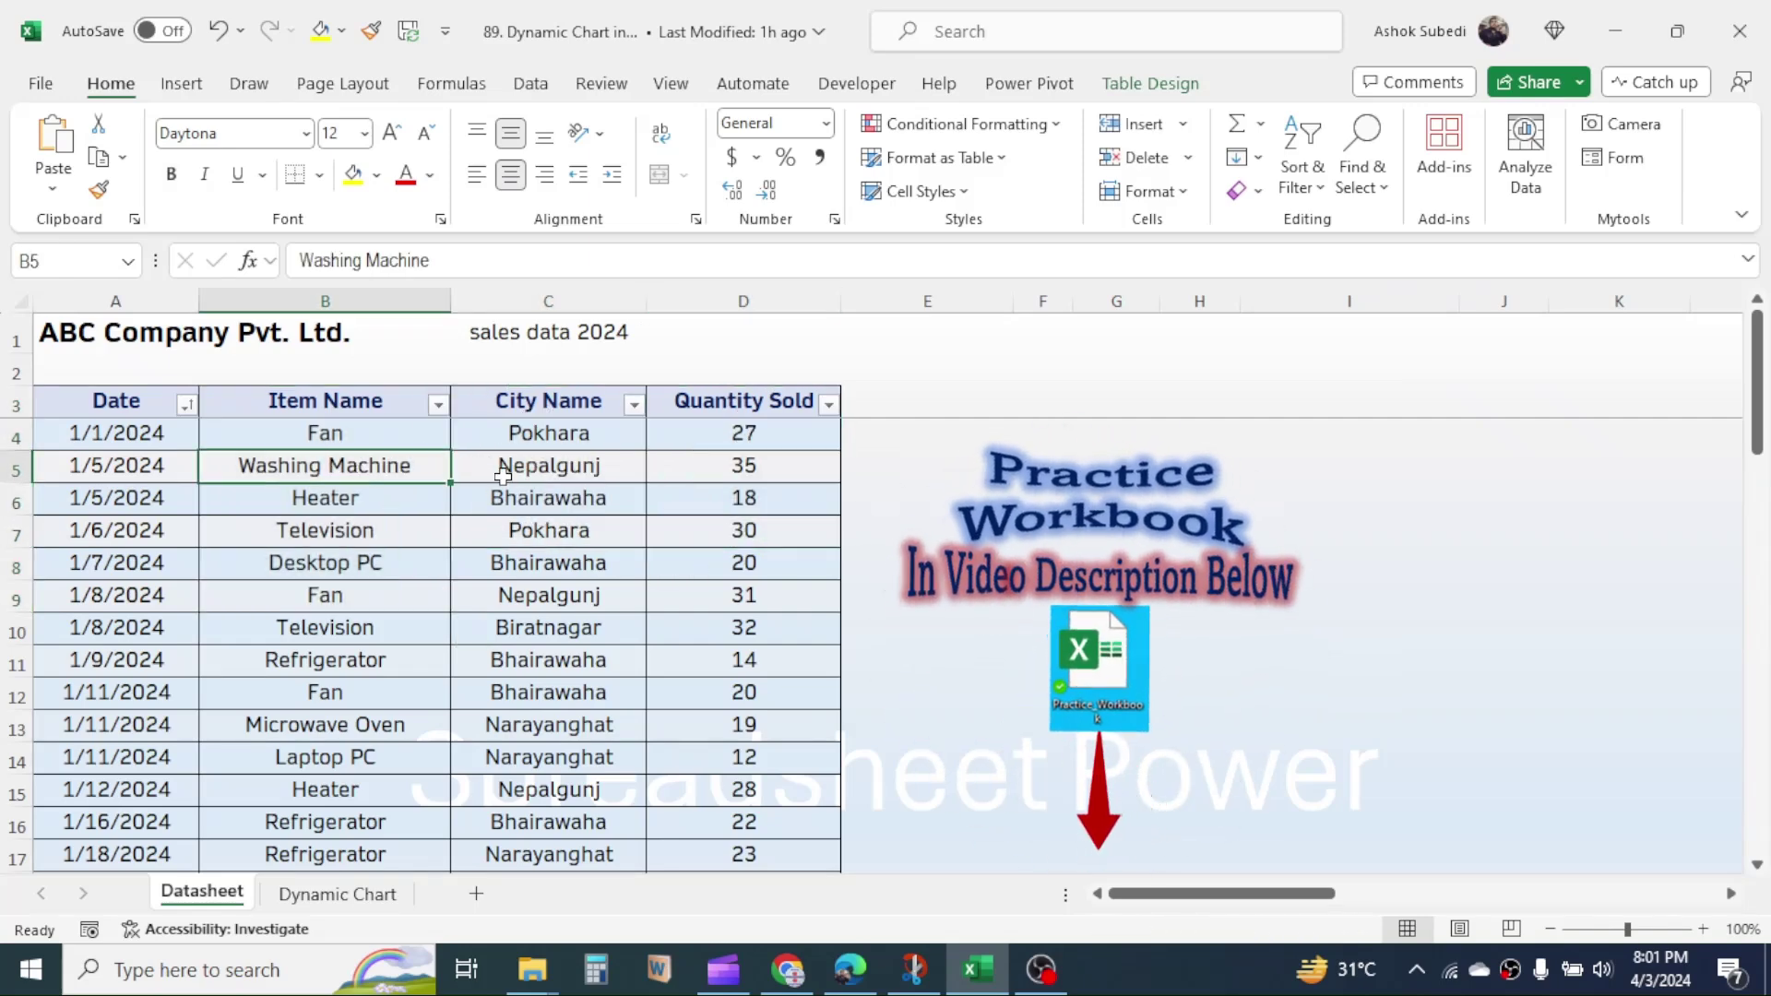
left_click(538, 489)
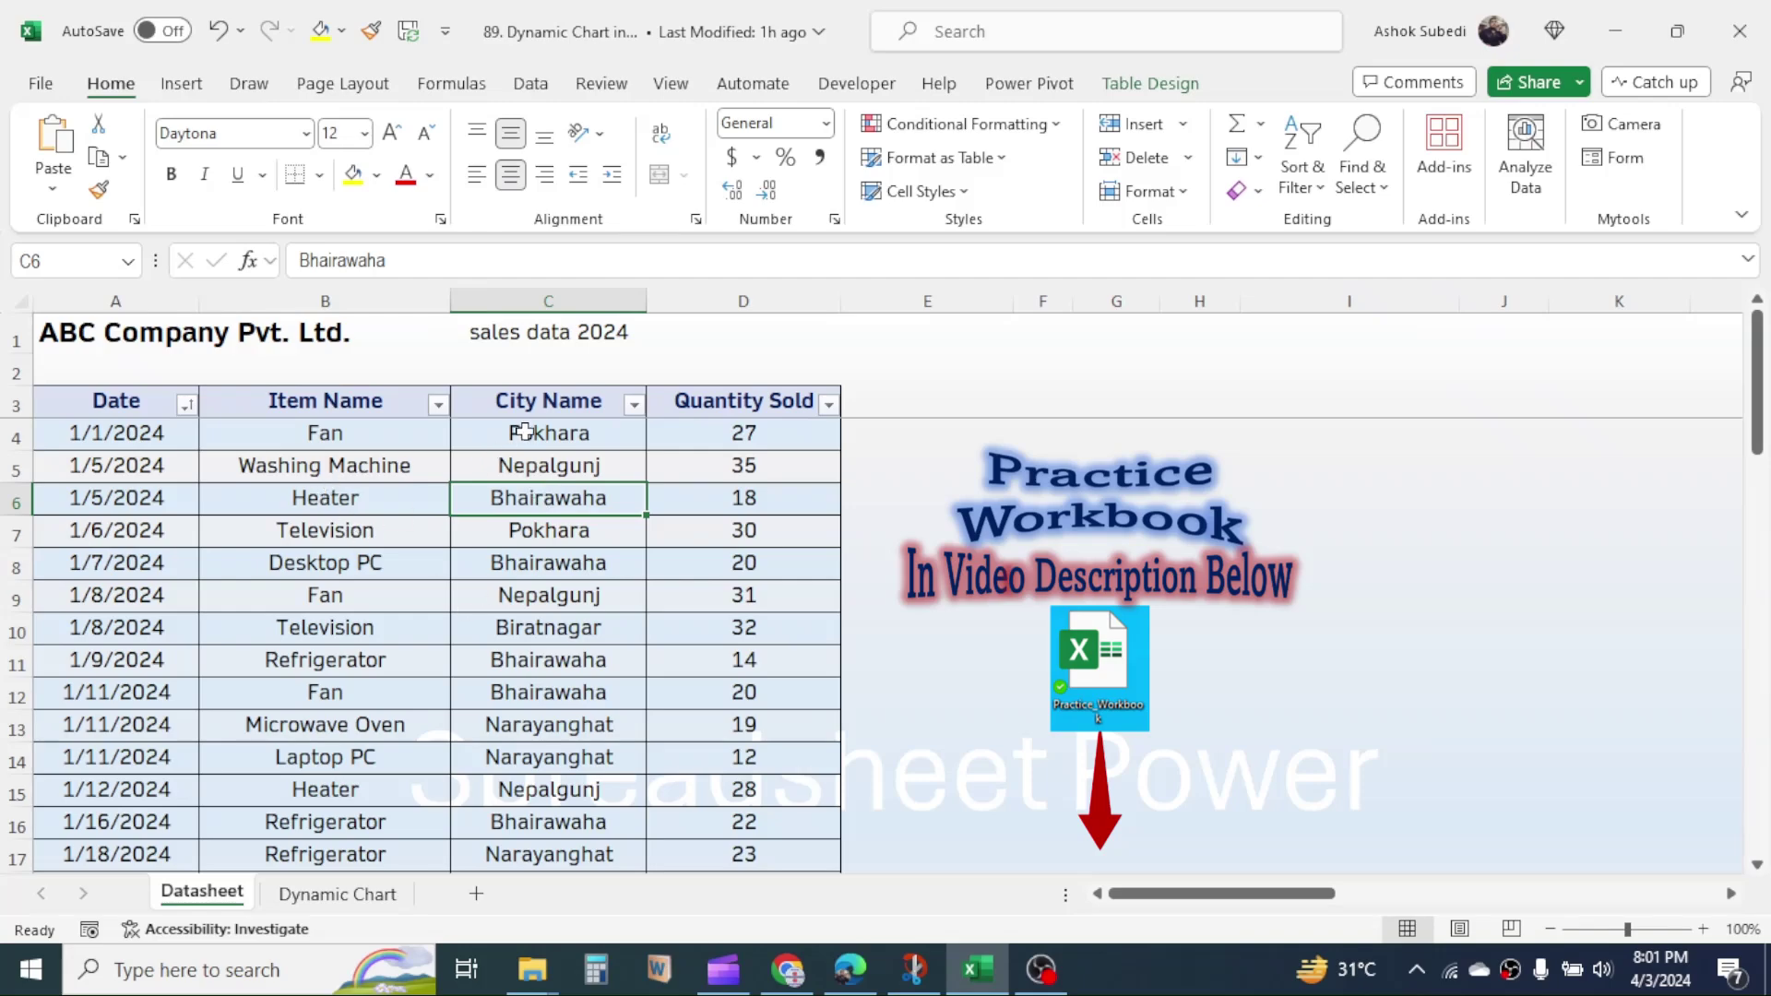
scroll(542, 628, "down", 4)
scroll(543, 628, "up", 4)
- On the Dynamic Chart sheet, switch the city selection in B5 to Bhairawaha and finally to Kathmandu
left_click(364, 894)
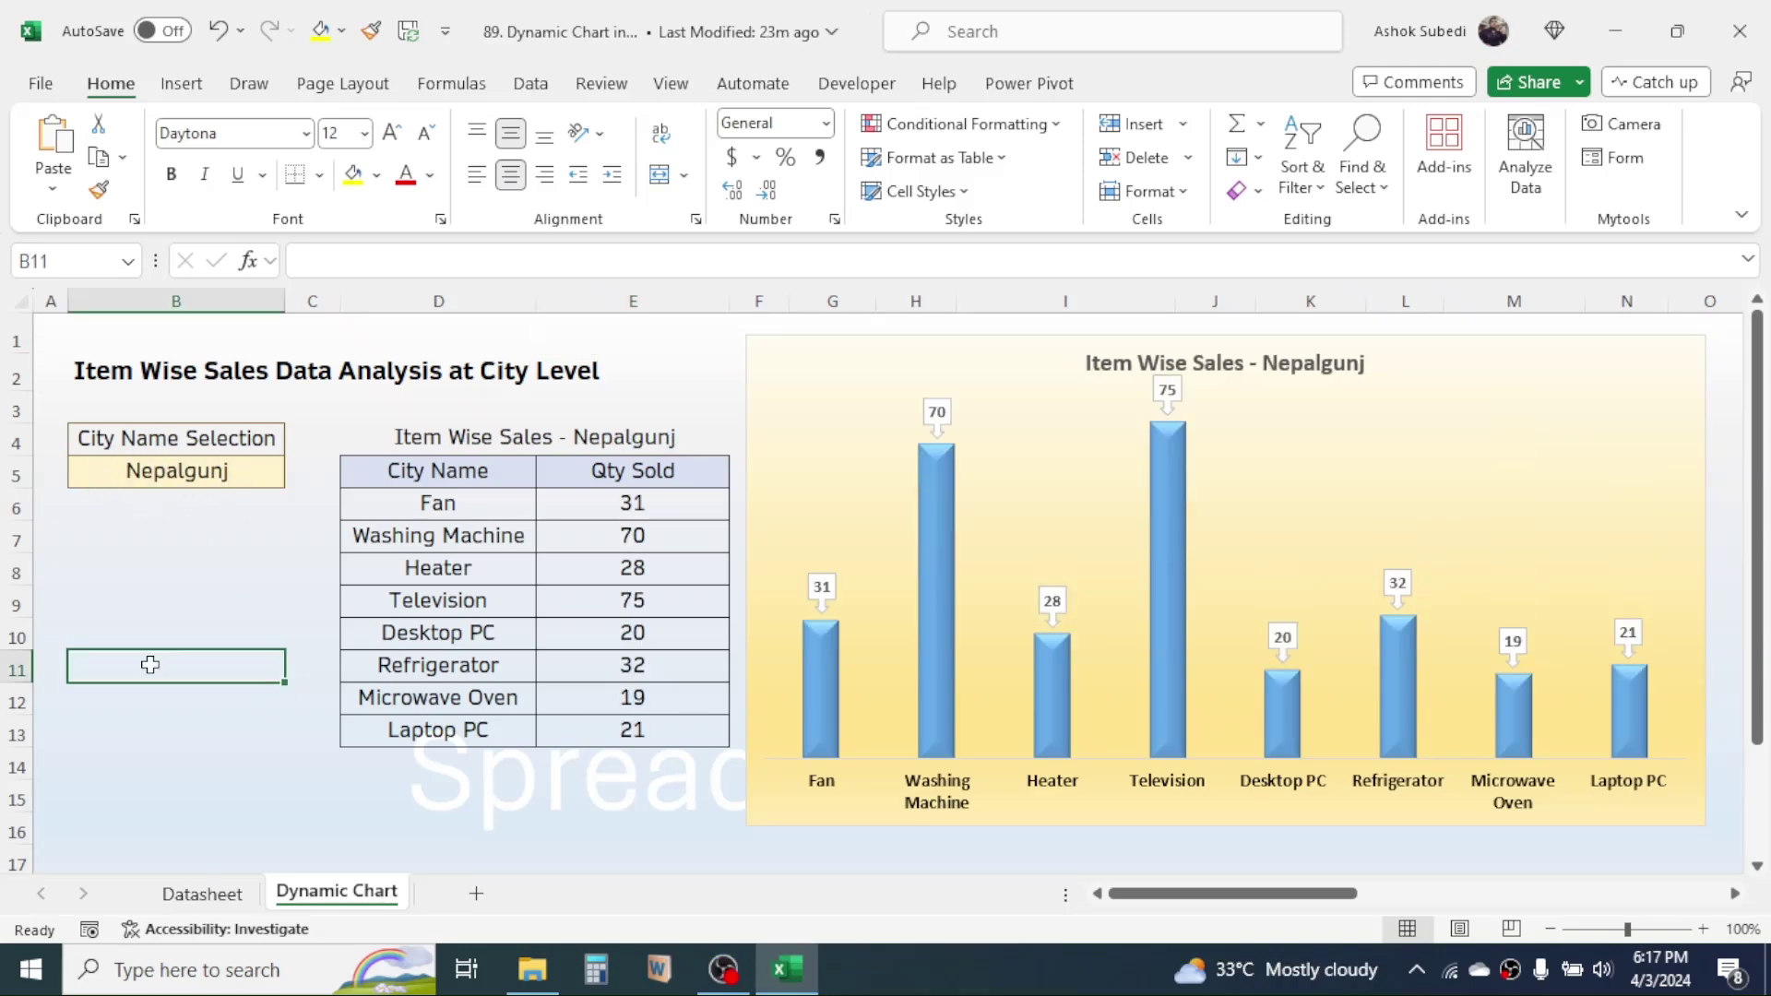
left_click(1447, 362)
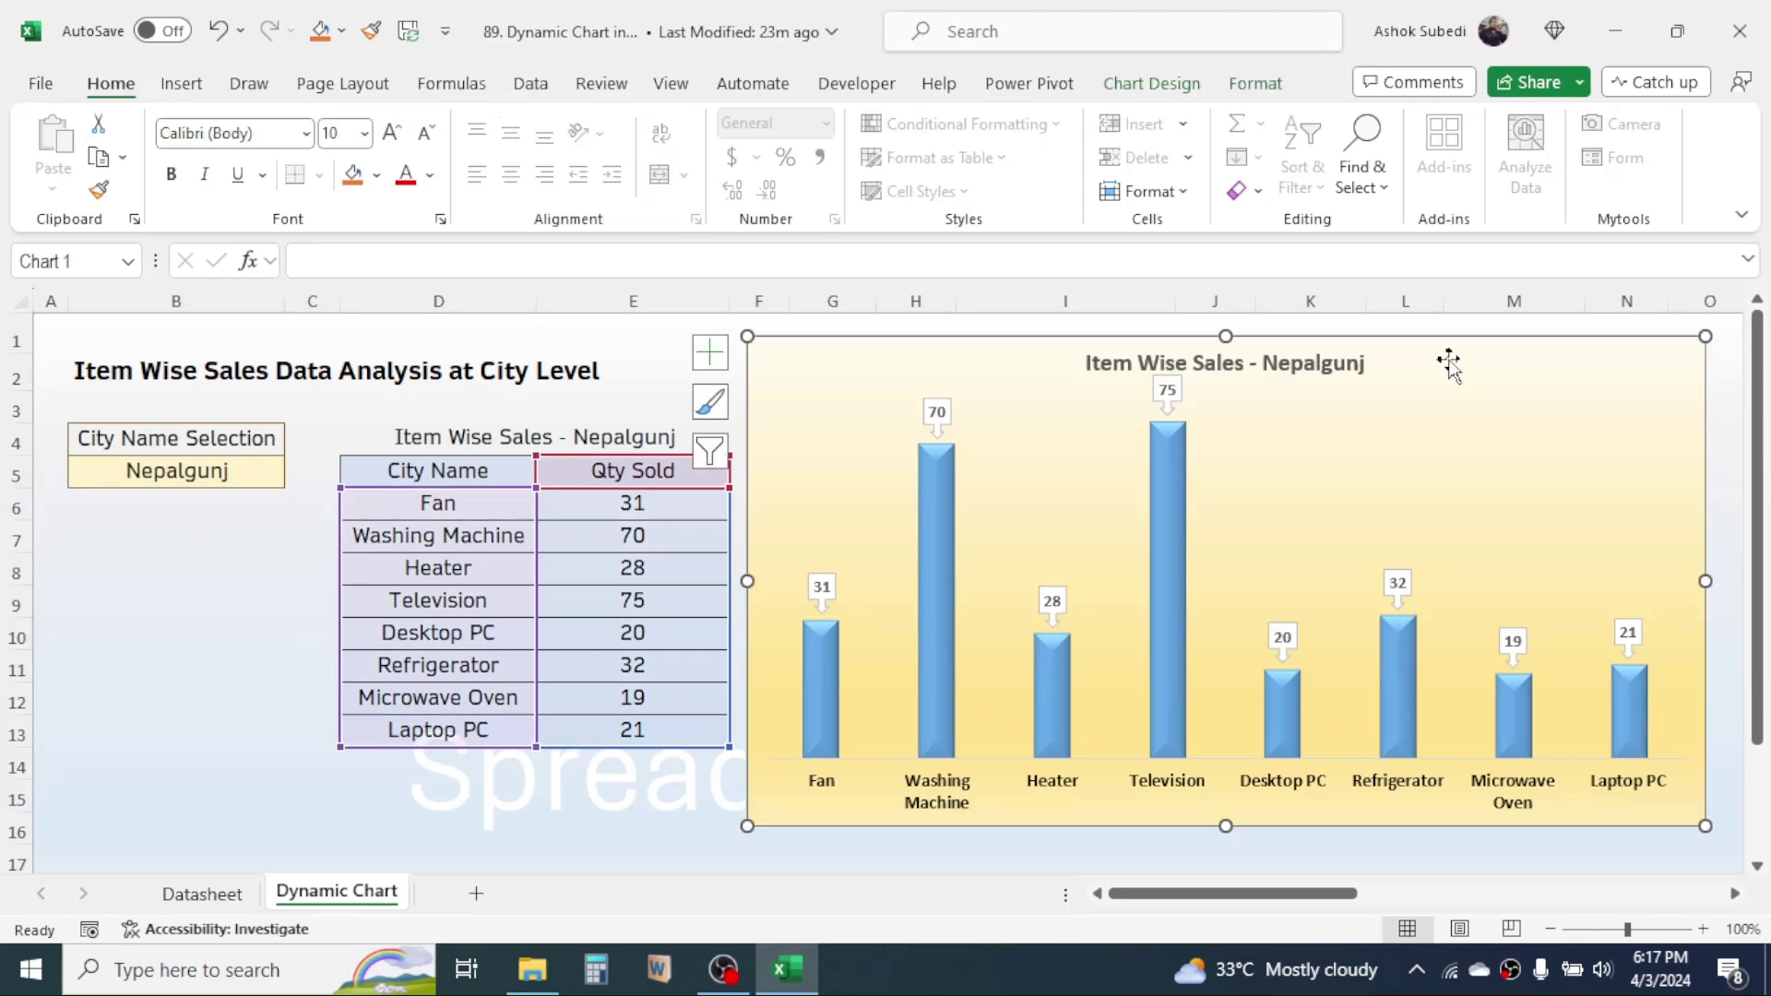
left_click(223, 602)
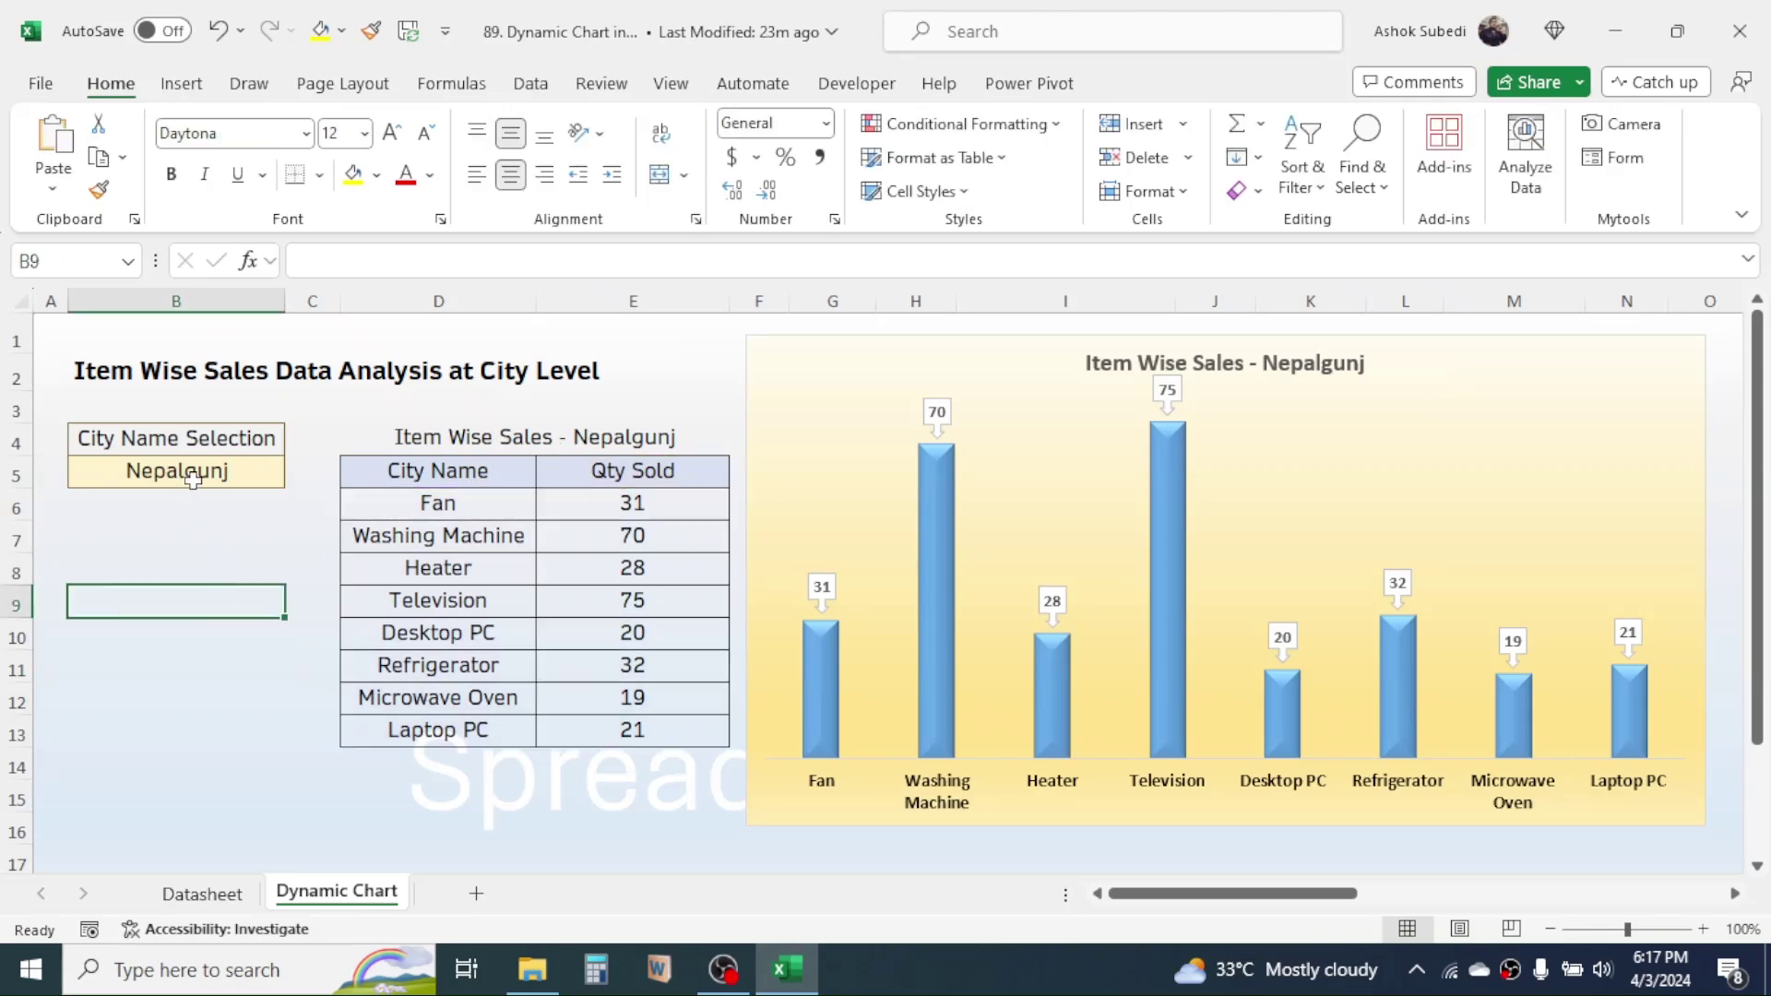
left_click(197, 476)
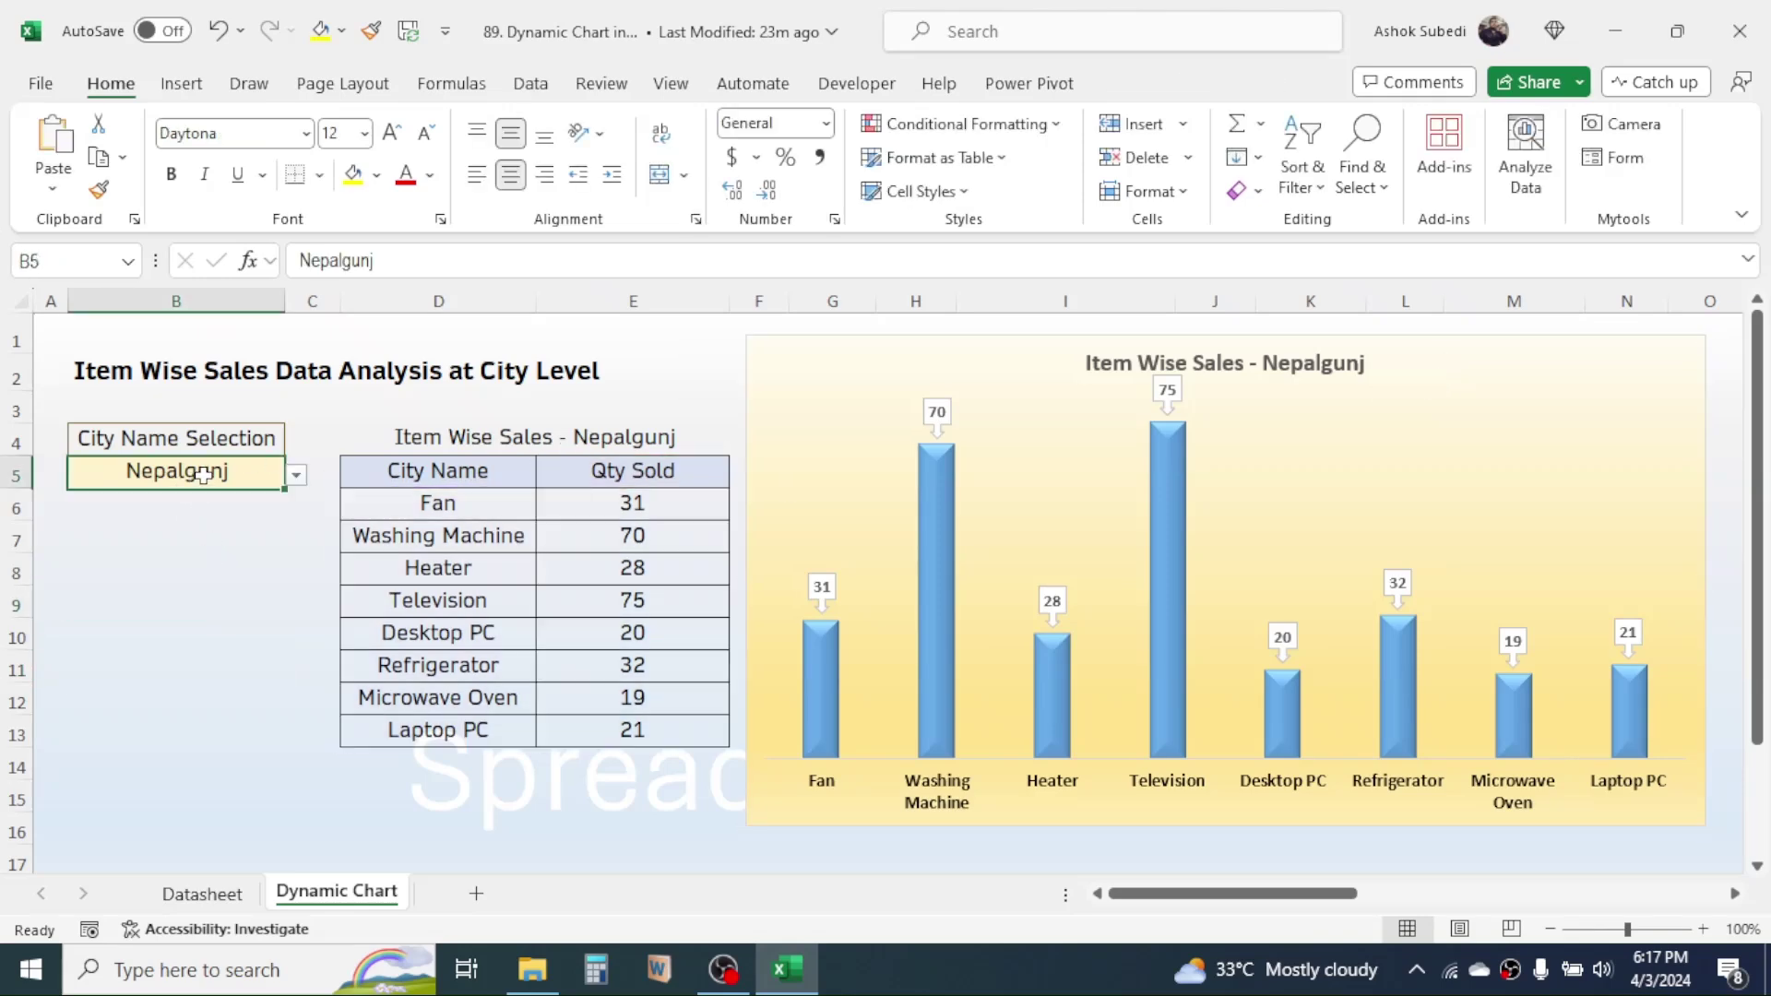
left_click(297, 476)
left_click(139, 544)
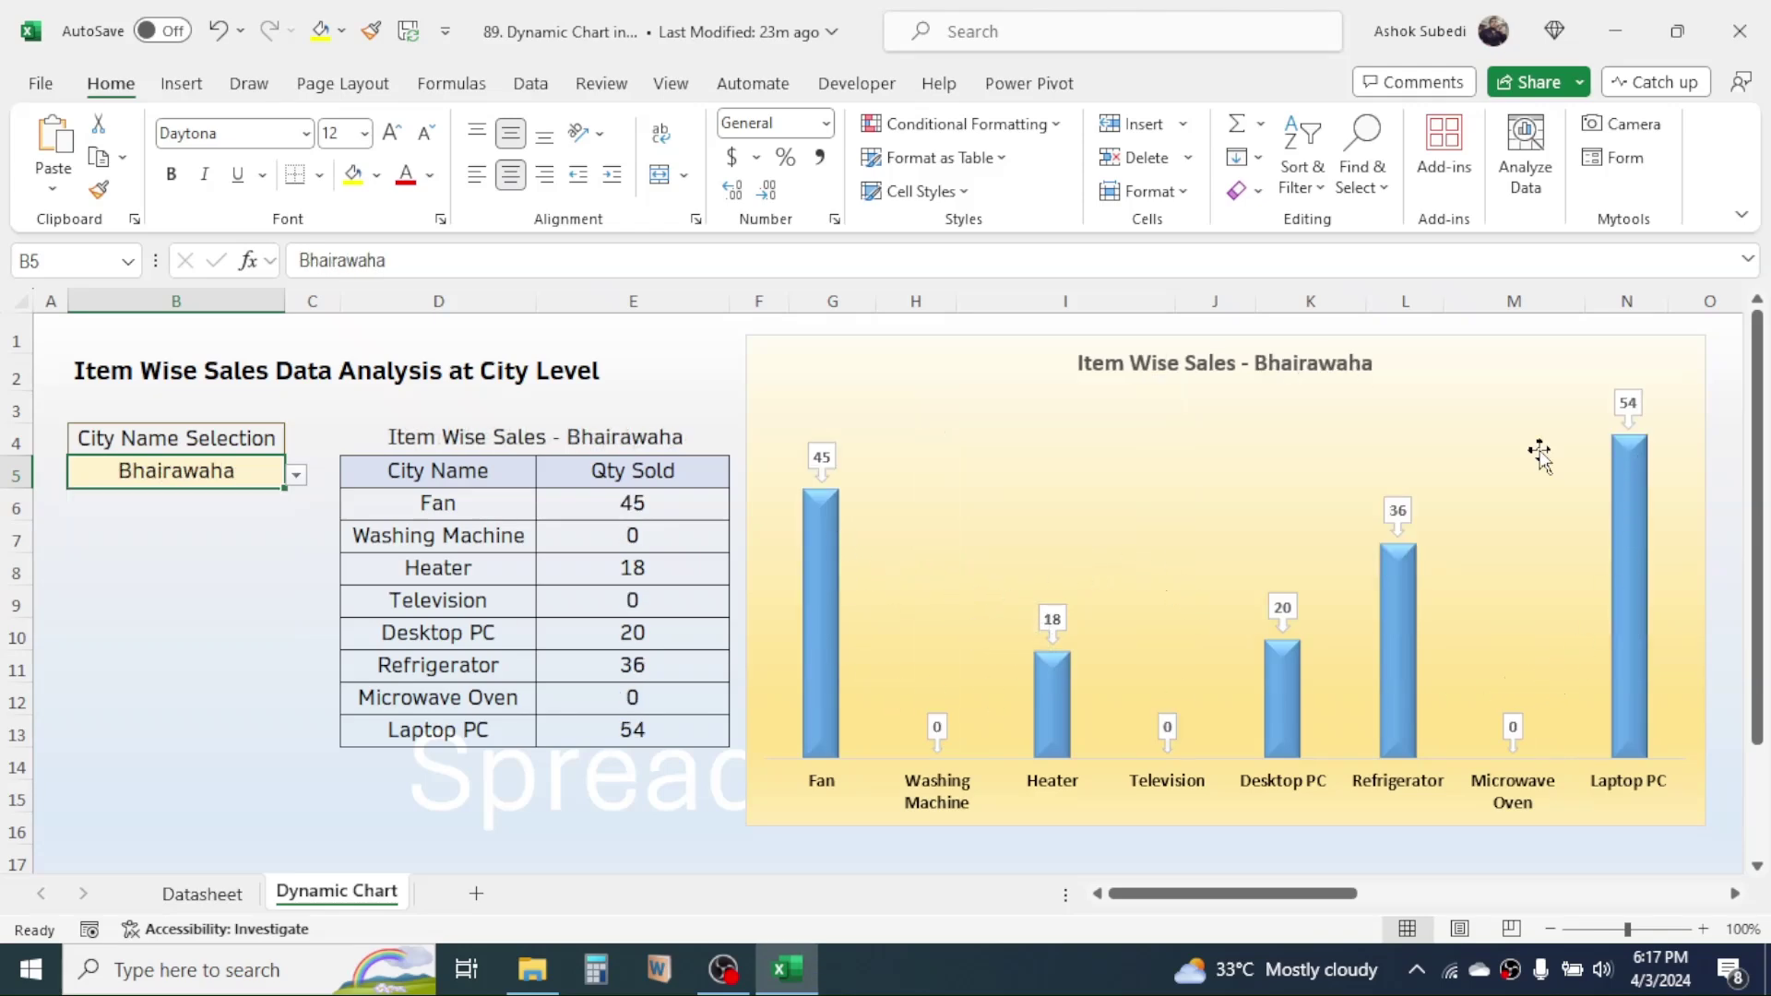
left_click(296, 476)
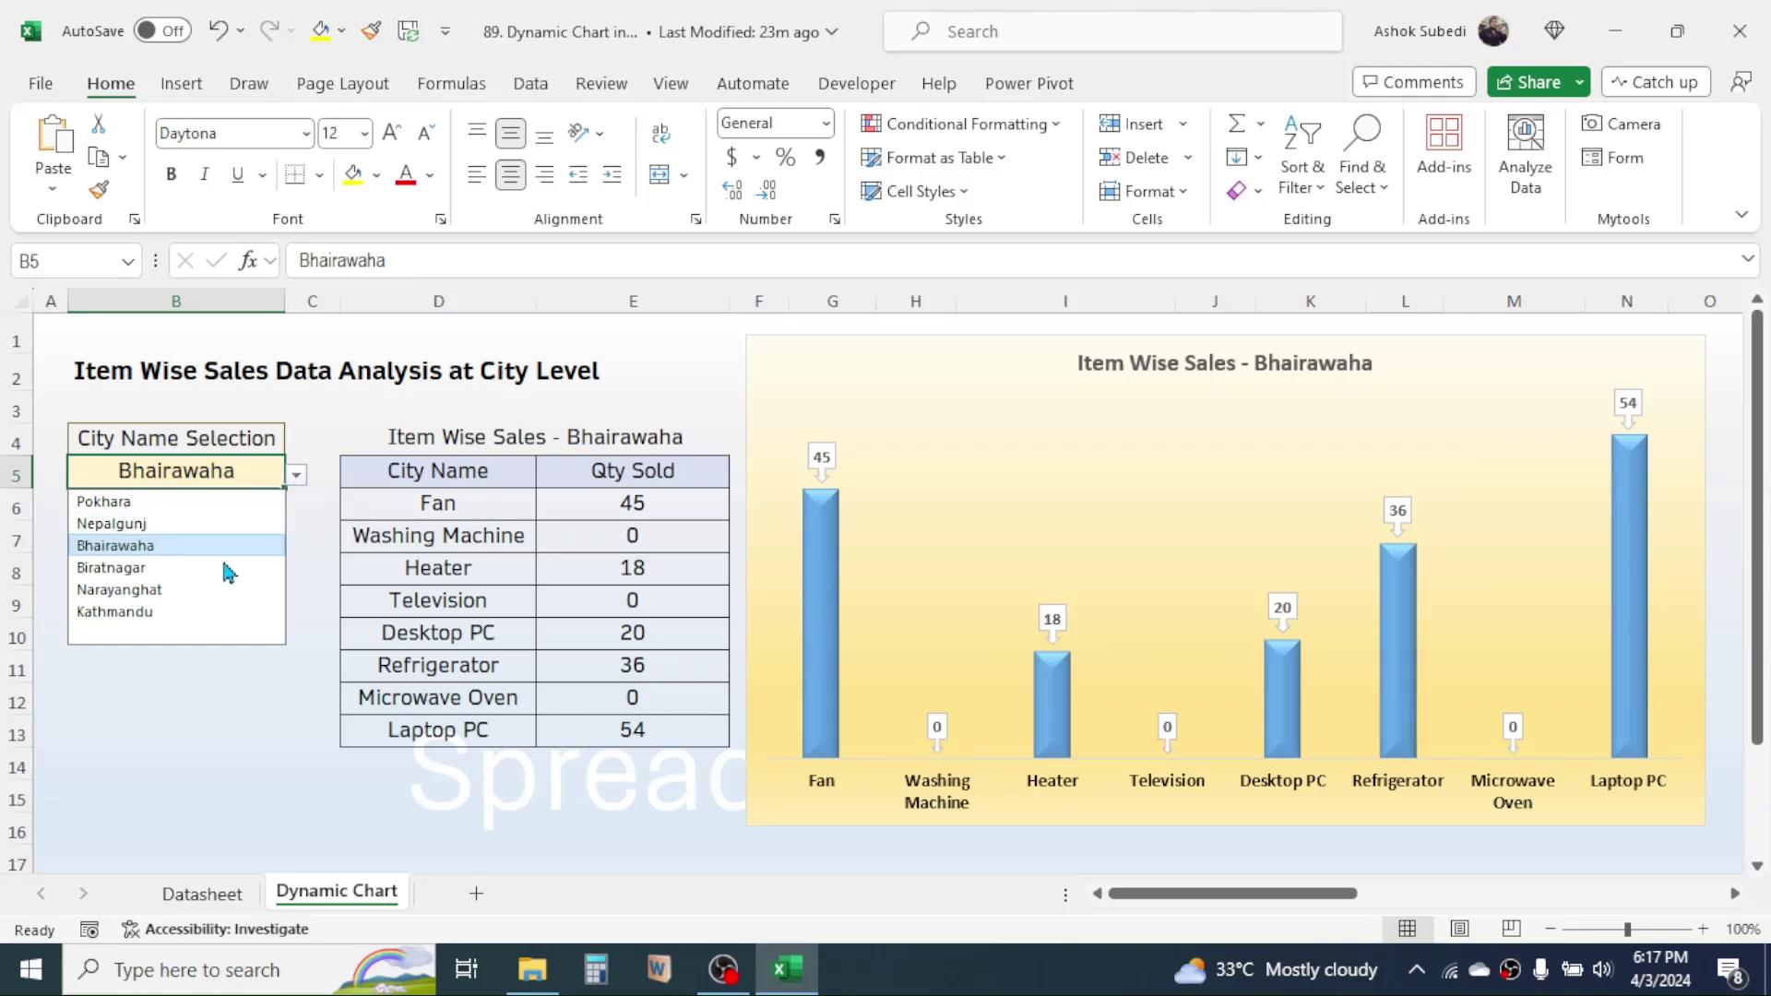
left_click(140, 611)
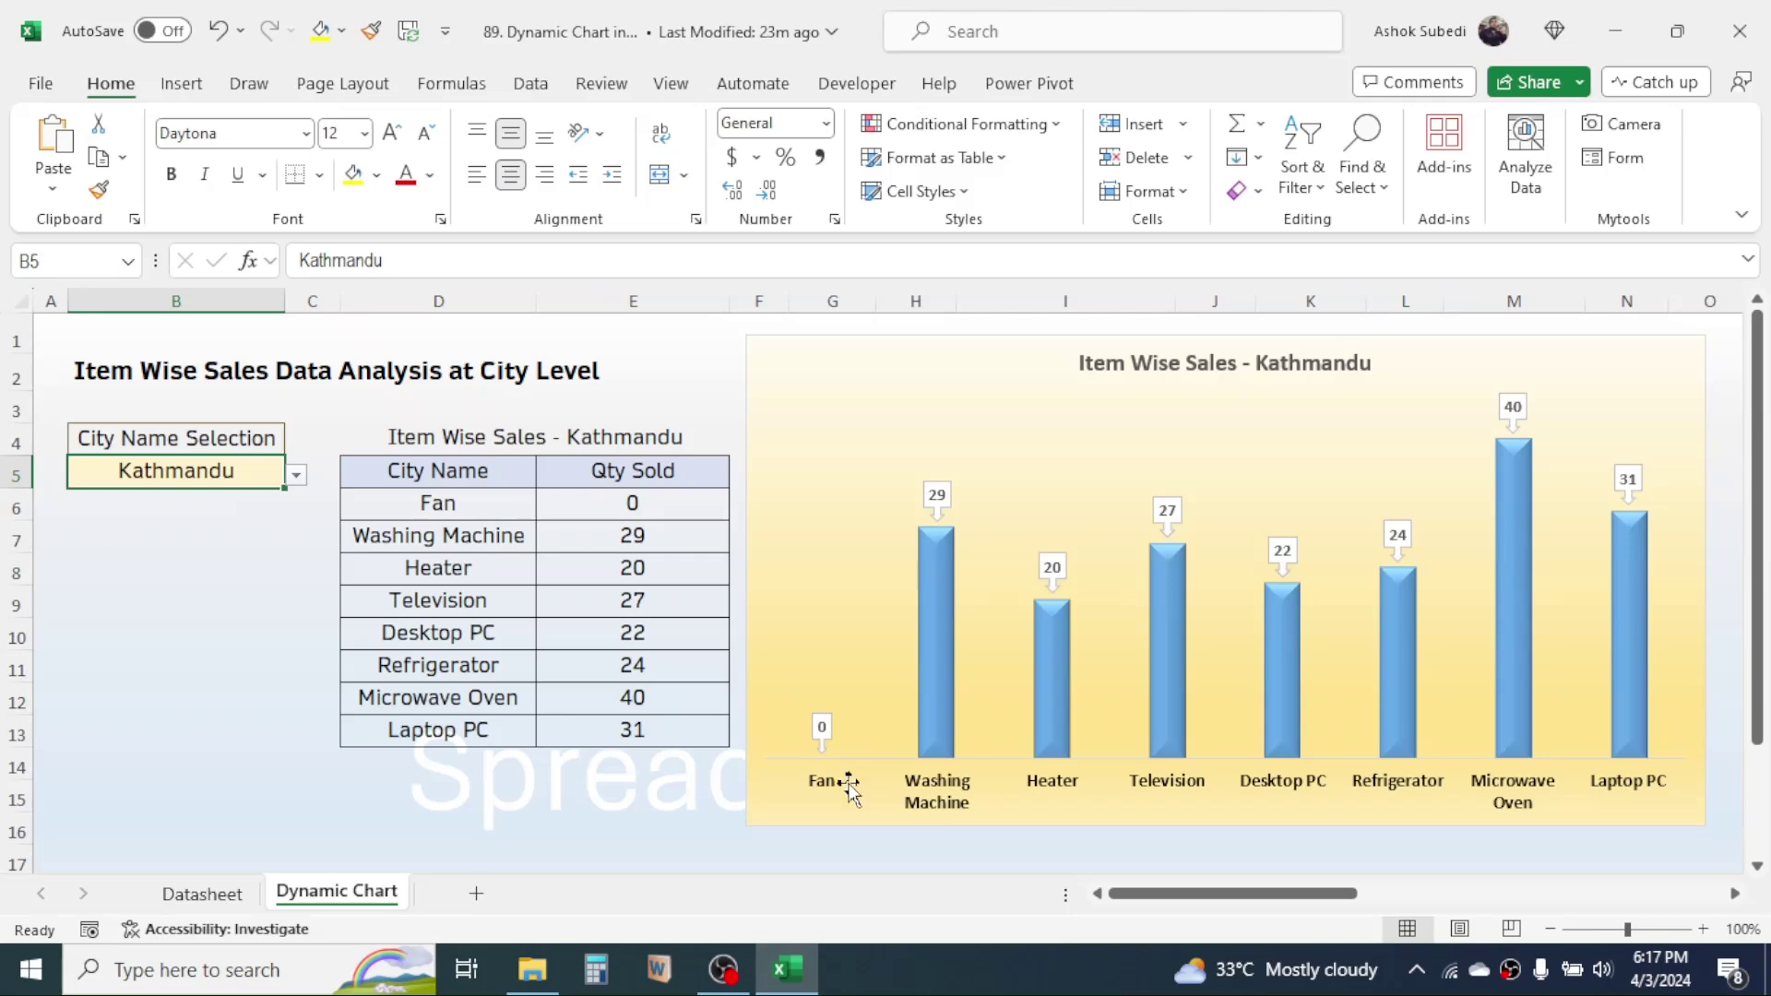
- Add a sales record in row 52 of the Datasheet sheet: 4/2/2024, Fan, Kathmandu, quantity 9
left_click(214, 899)
left_click(125, 728)
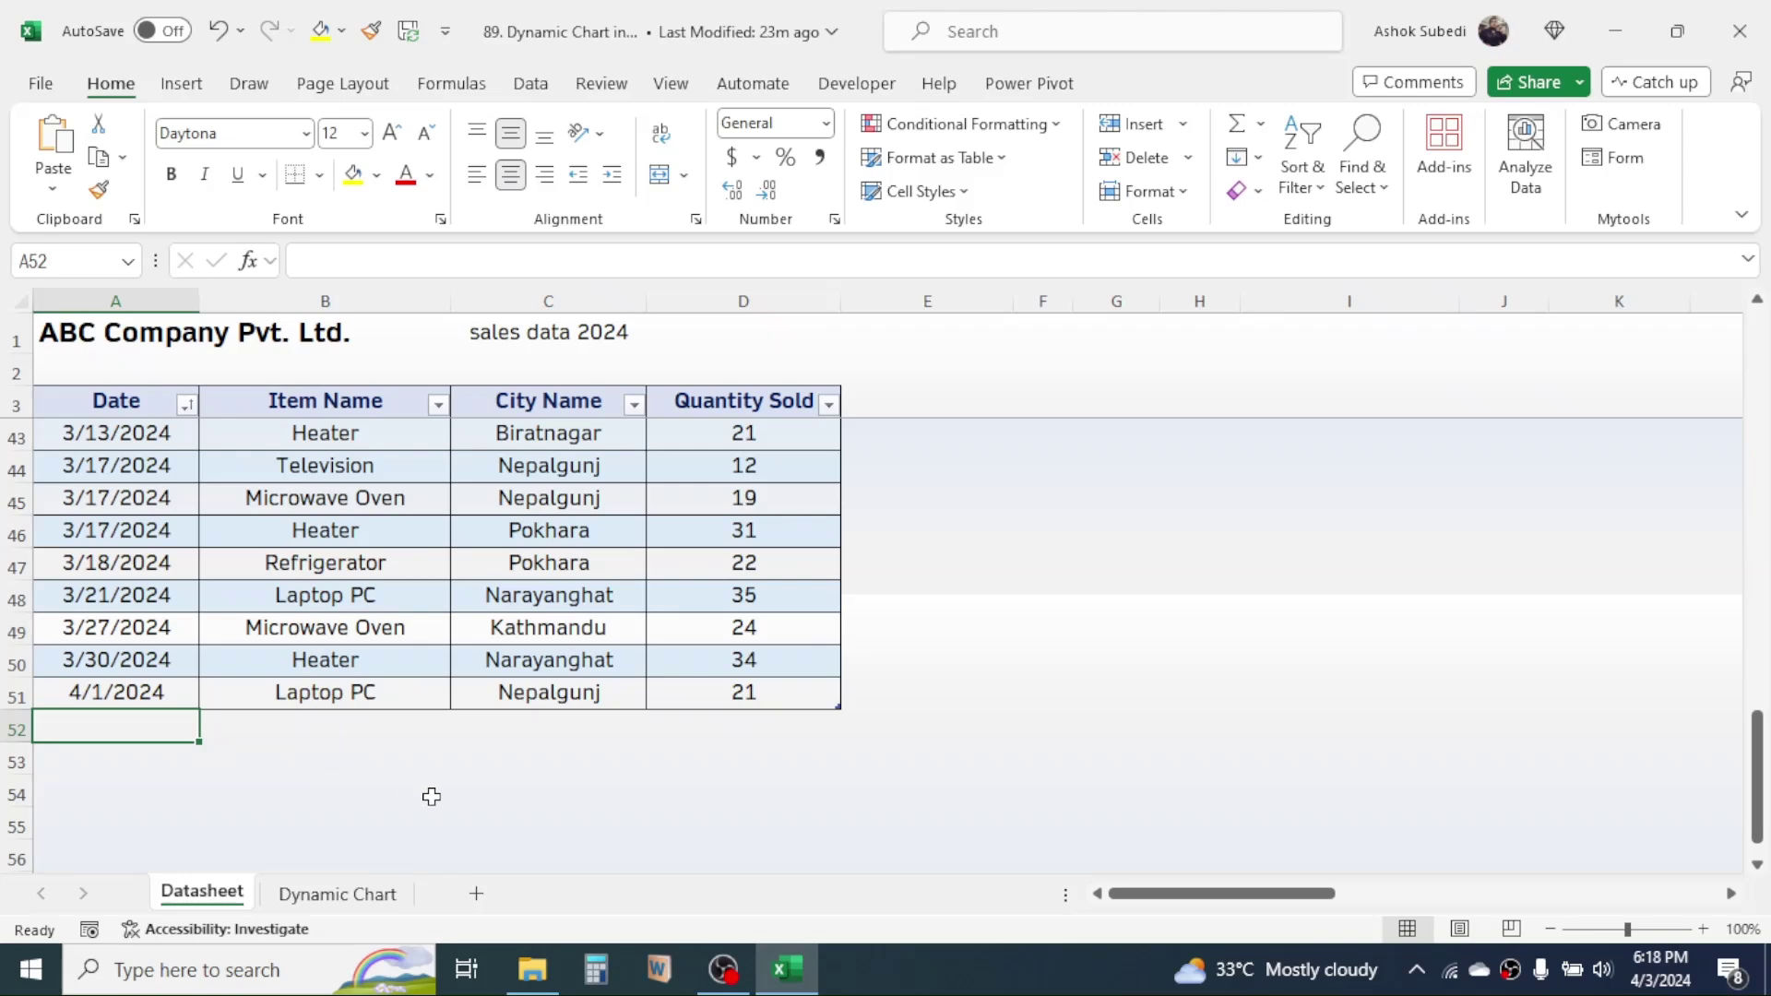
type("4/2/2024")
key("Tab")
type("Fan")
key("Tab")
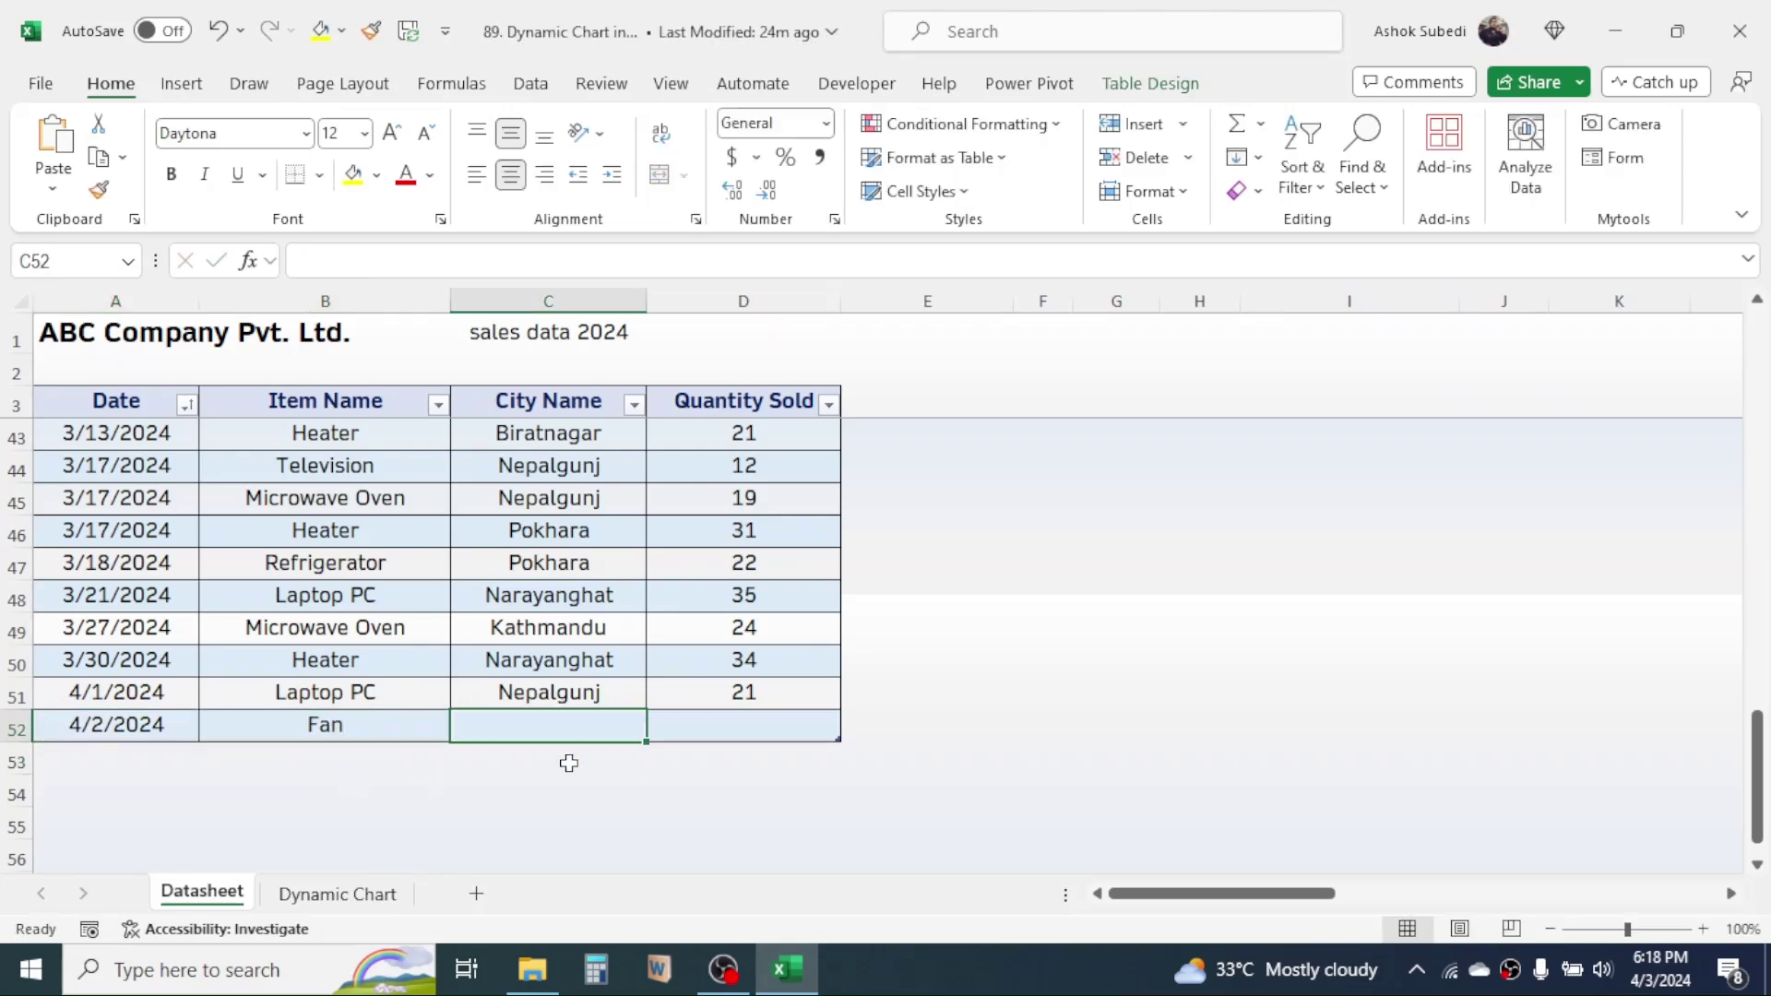
type("Kathmandu")
key("Tab")
type("9")
key("Return")
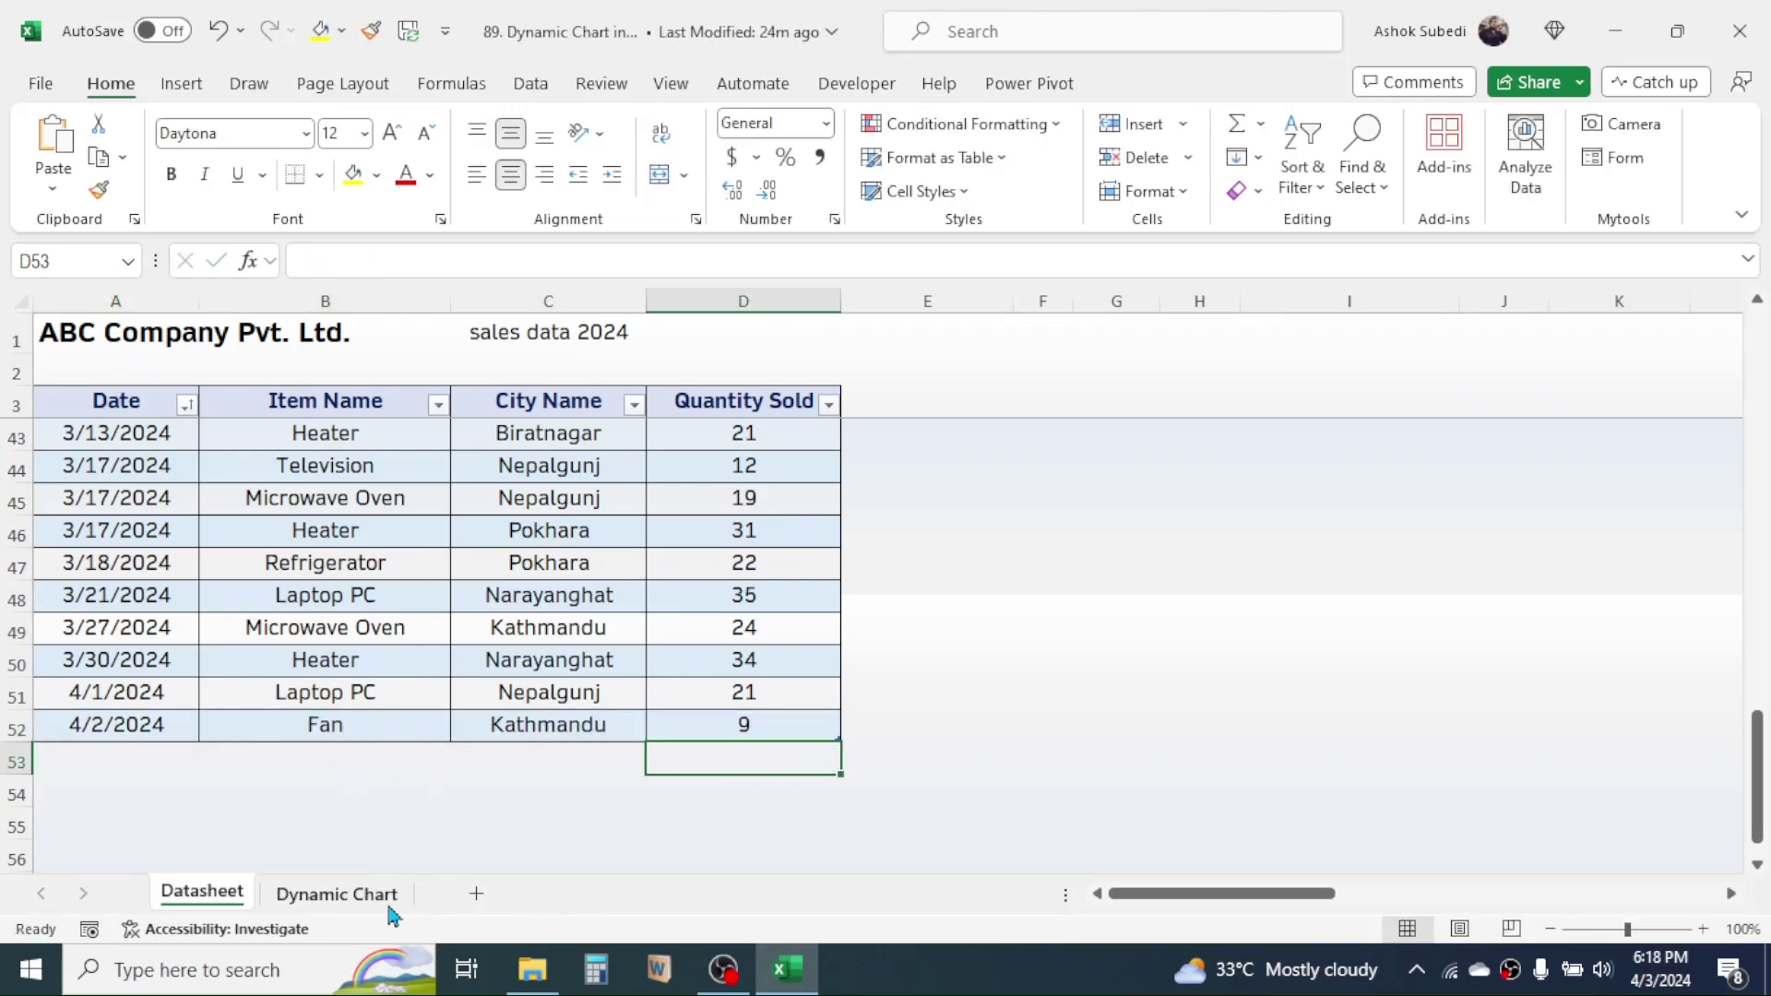
- On the Dynamic Chart sheet, inspect the chart and the formulas behind the item names and quantities sold
left_click(337, 894)
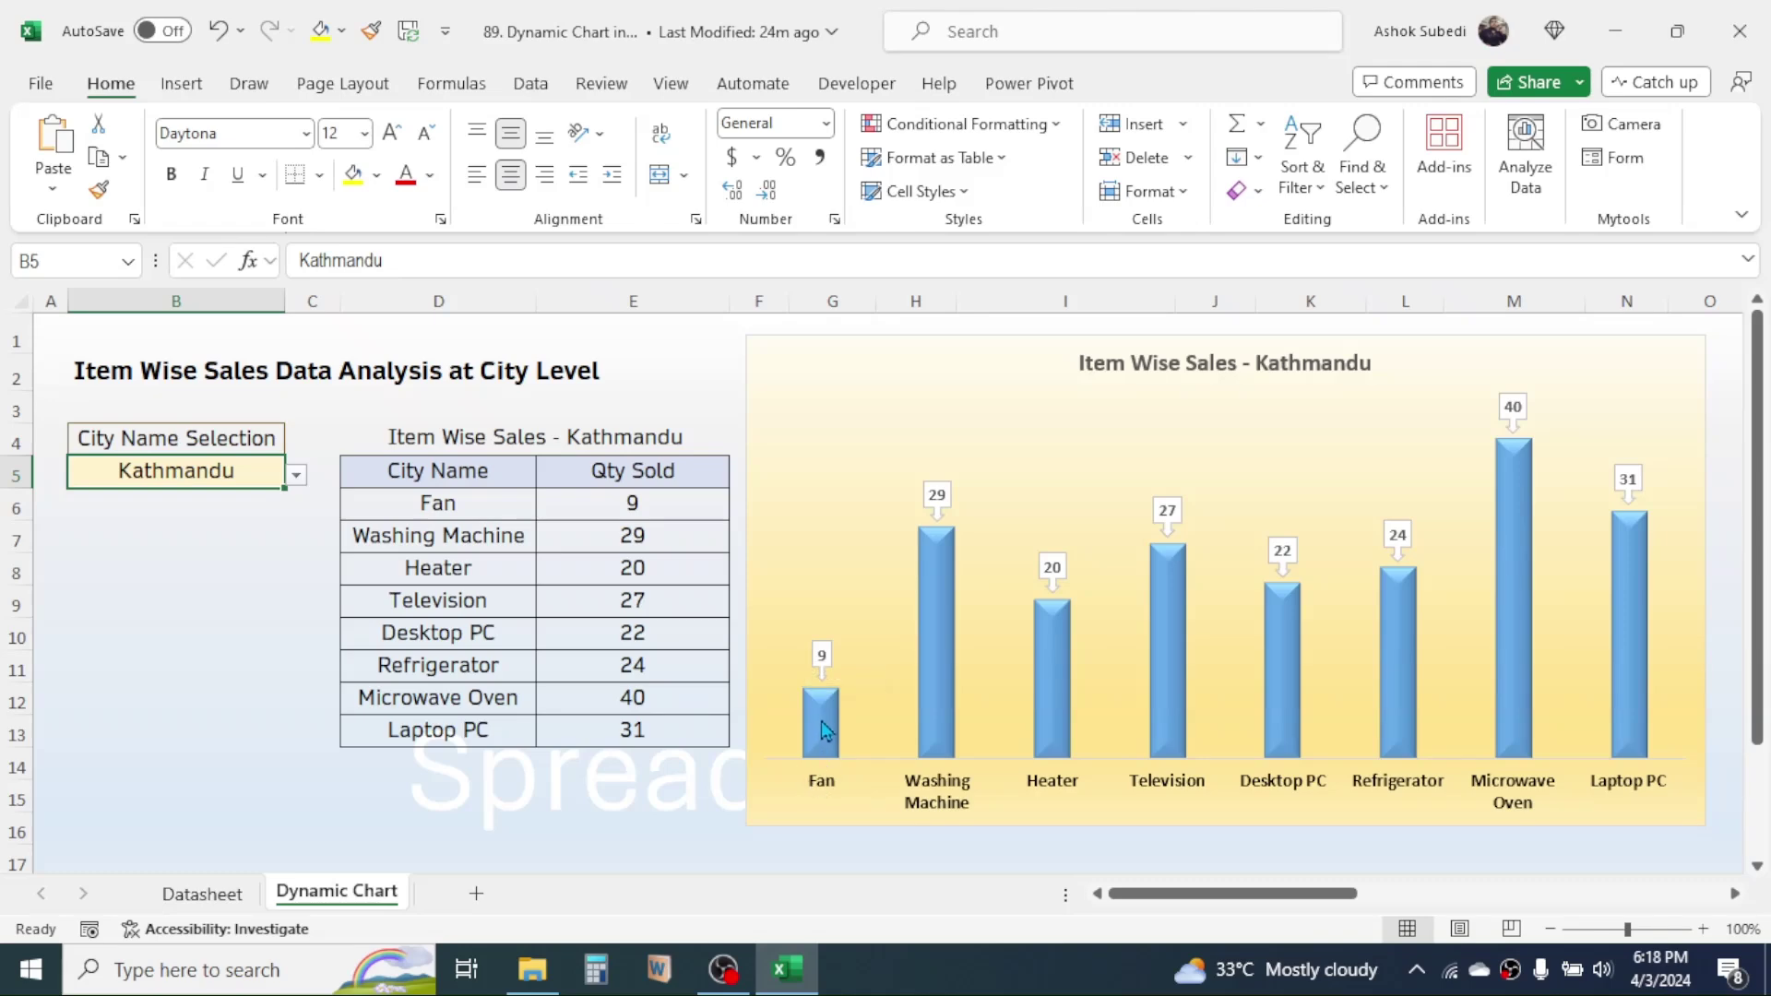
mouse_move(830, 730)
left_click_drag(456, 509, 526, 728)
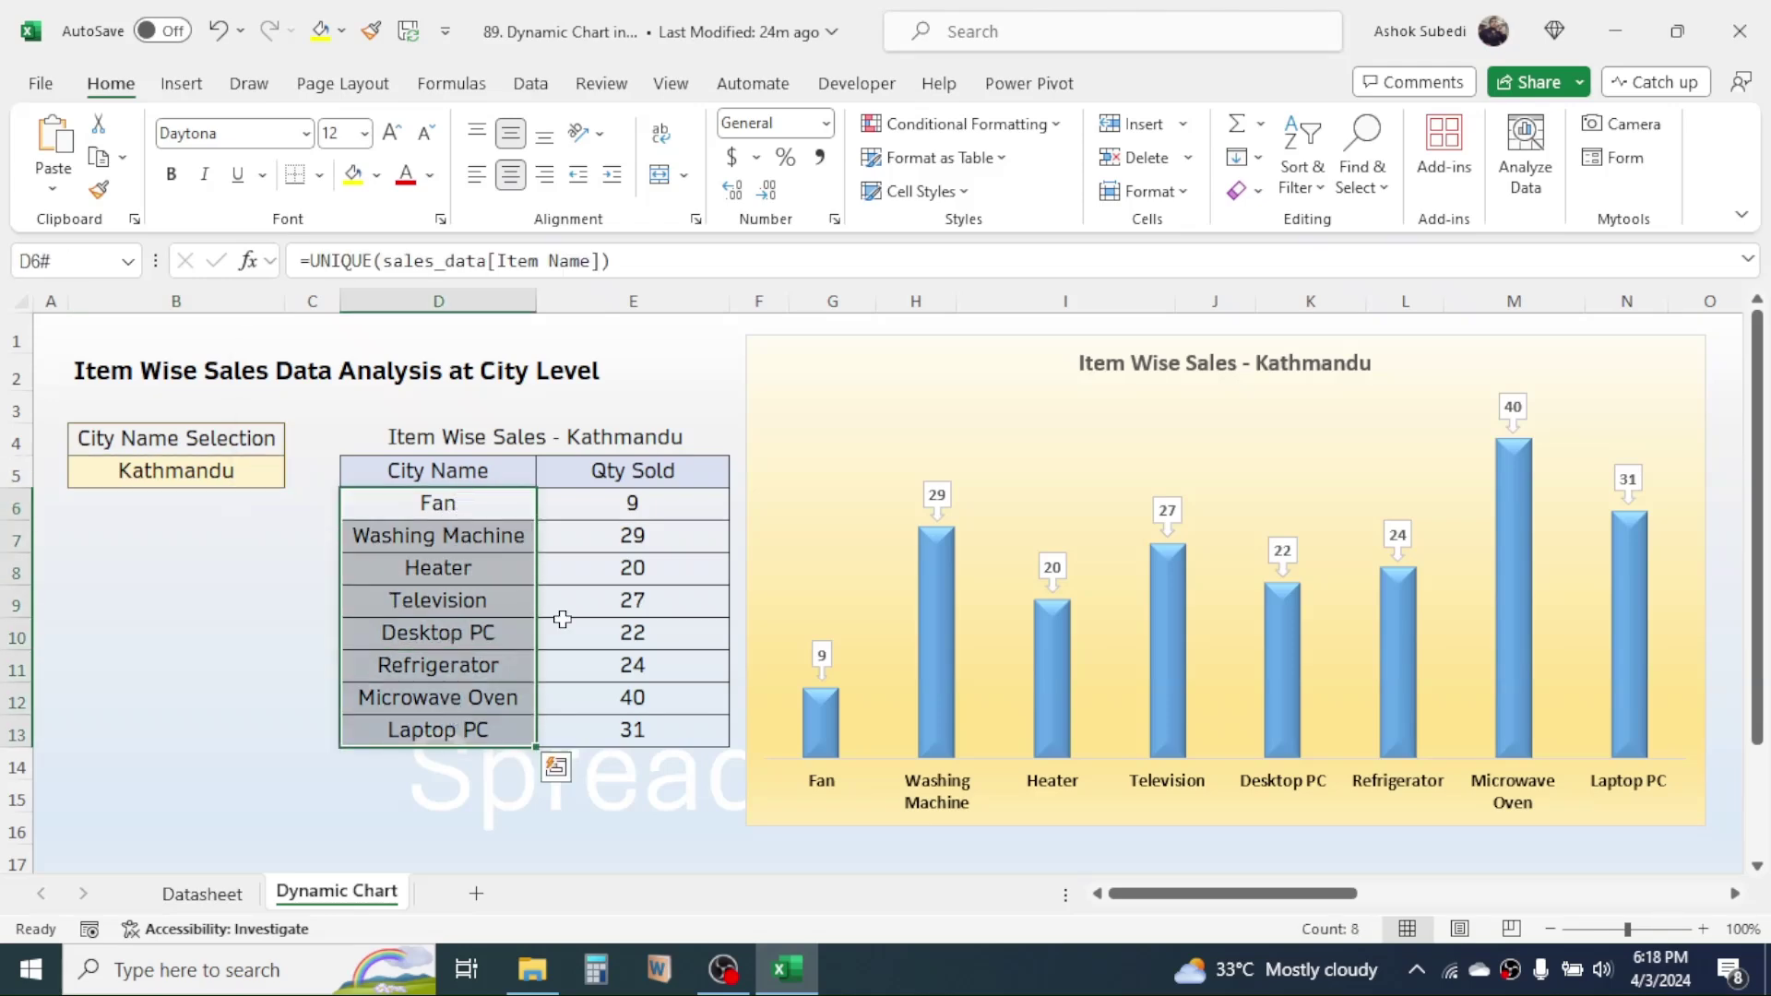
left_click_drag(640, 507, 633, 731)
left_click(632, 518)
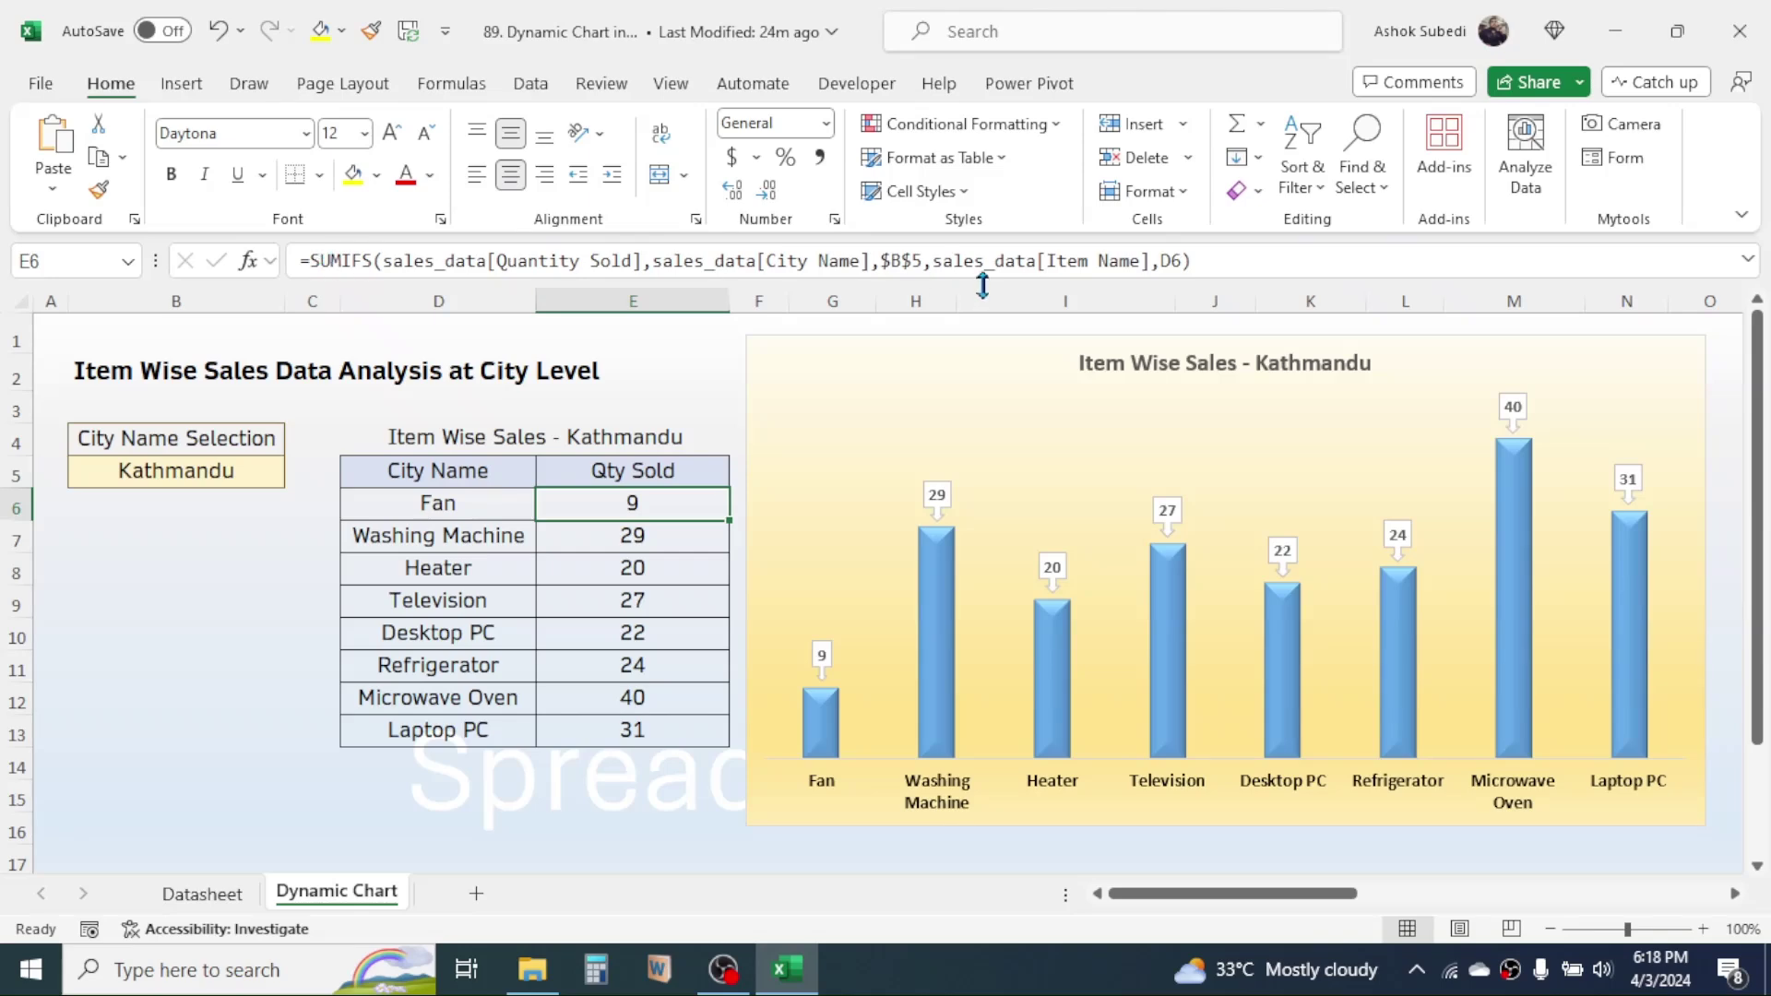
left_click(250, 624)
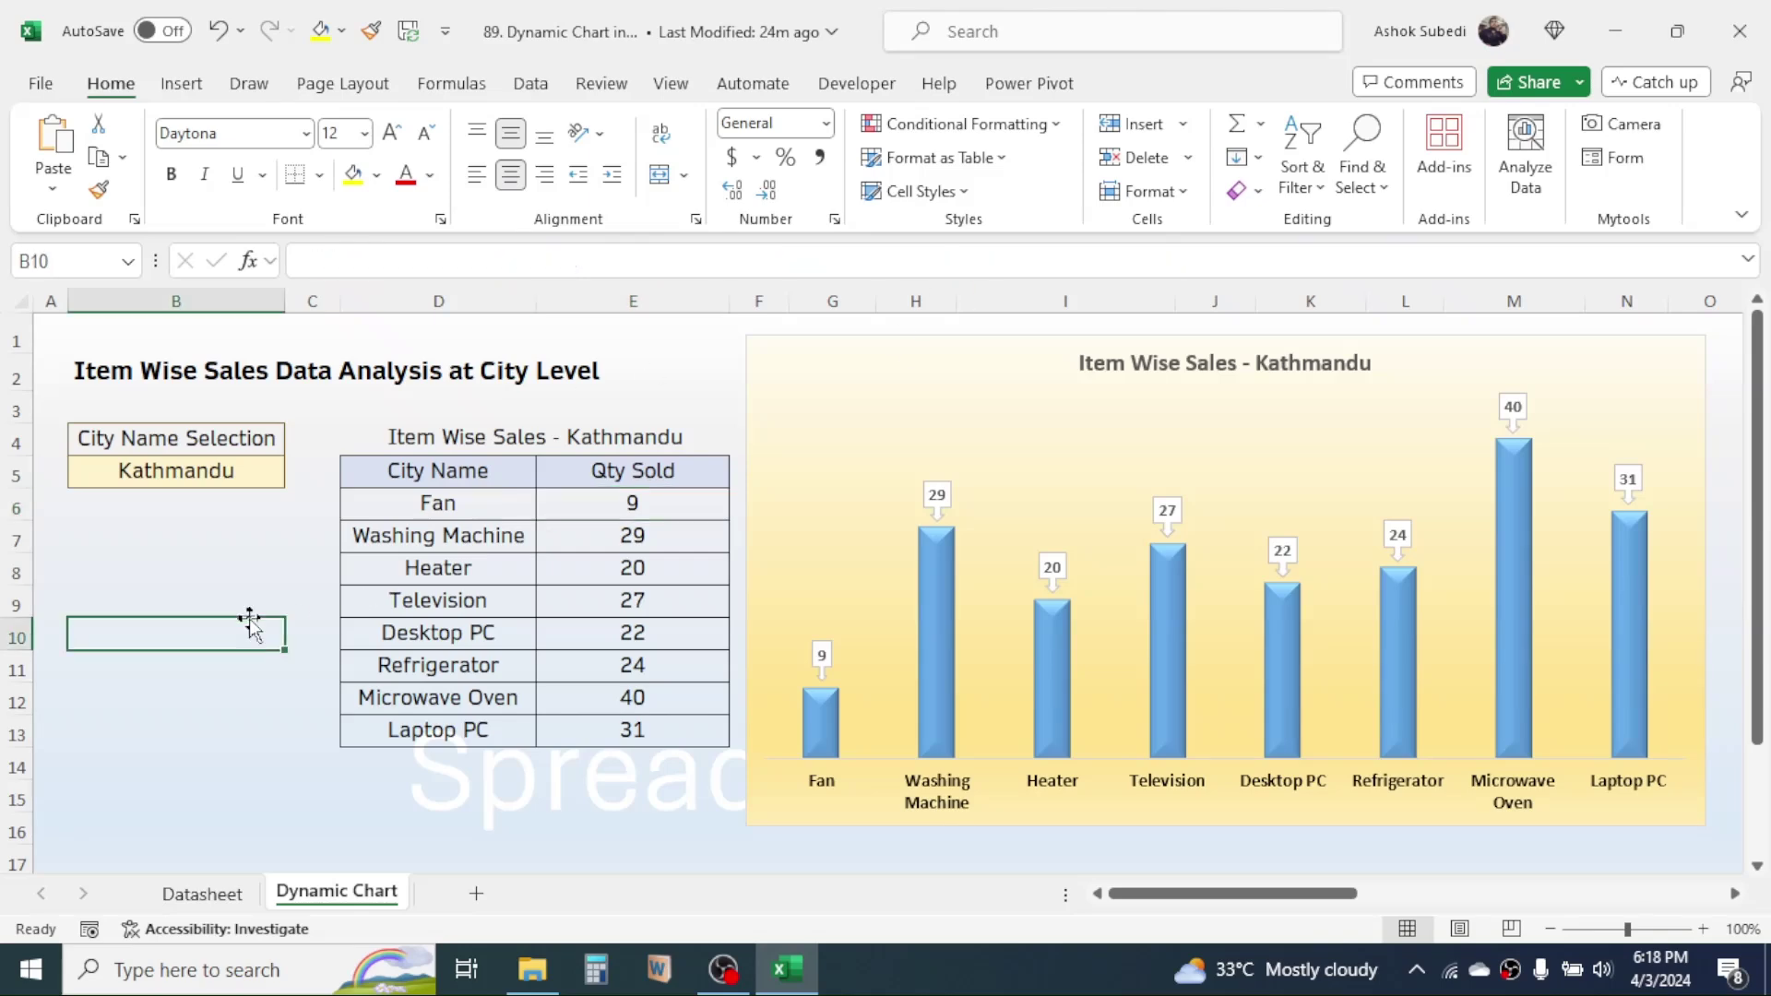
- Close the workbook with its changes saved and open the "89. Dynamic Chart" workbook from the desktop
left_click(1755, 35)
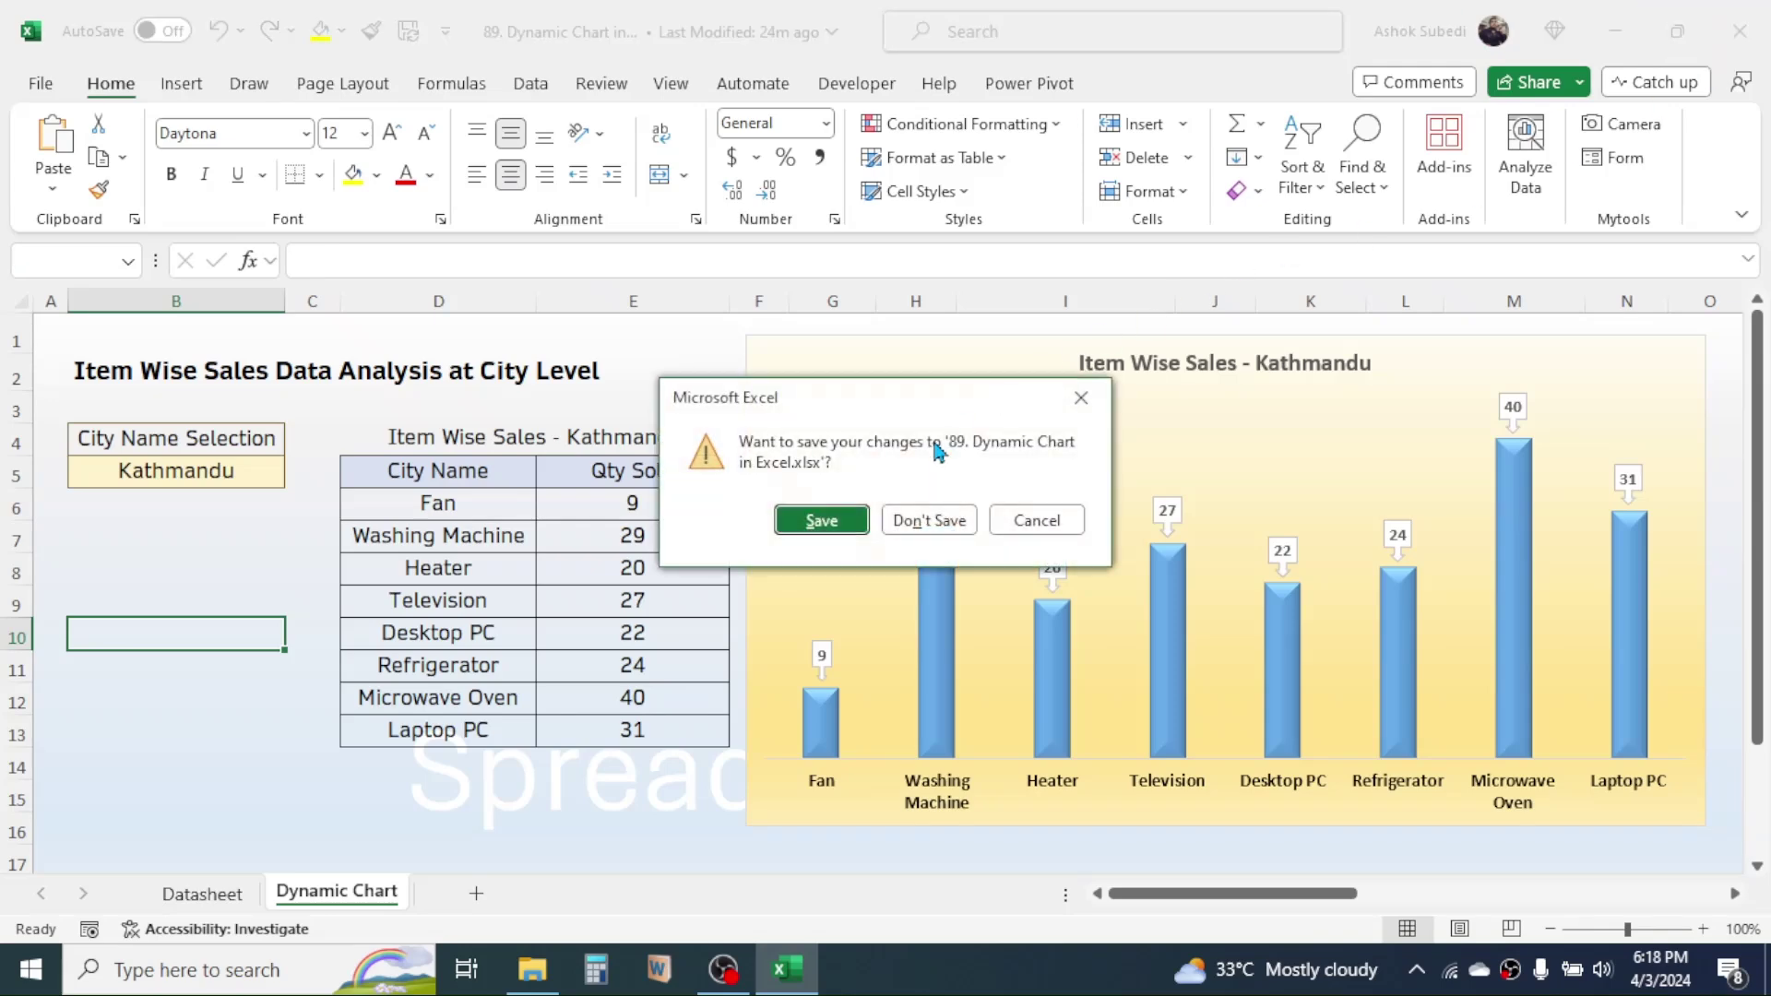
left_click(821, 520)
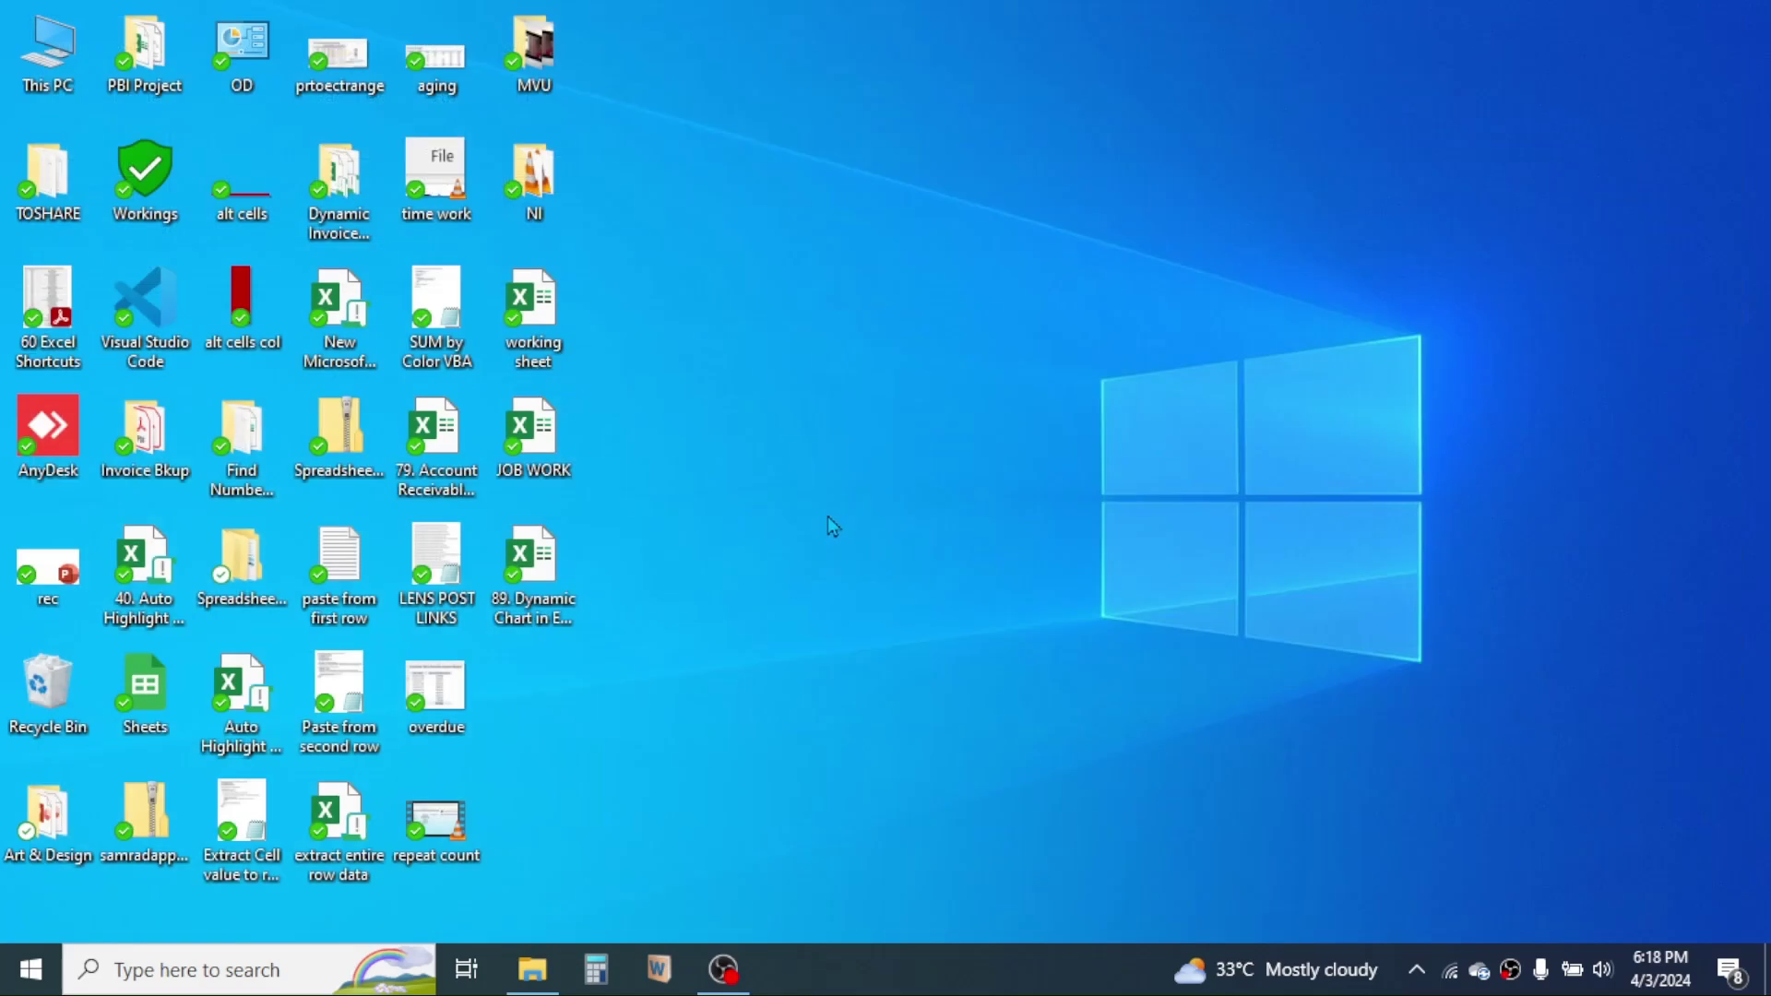
double_click(533, 560)
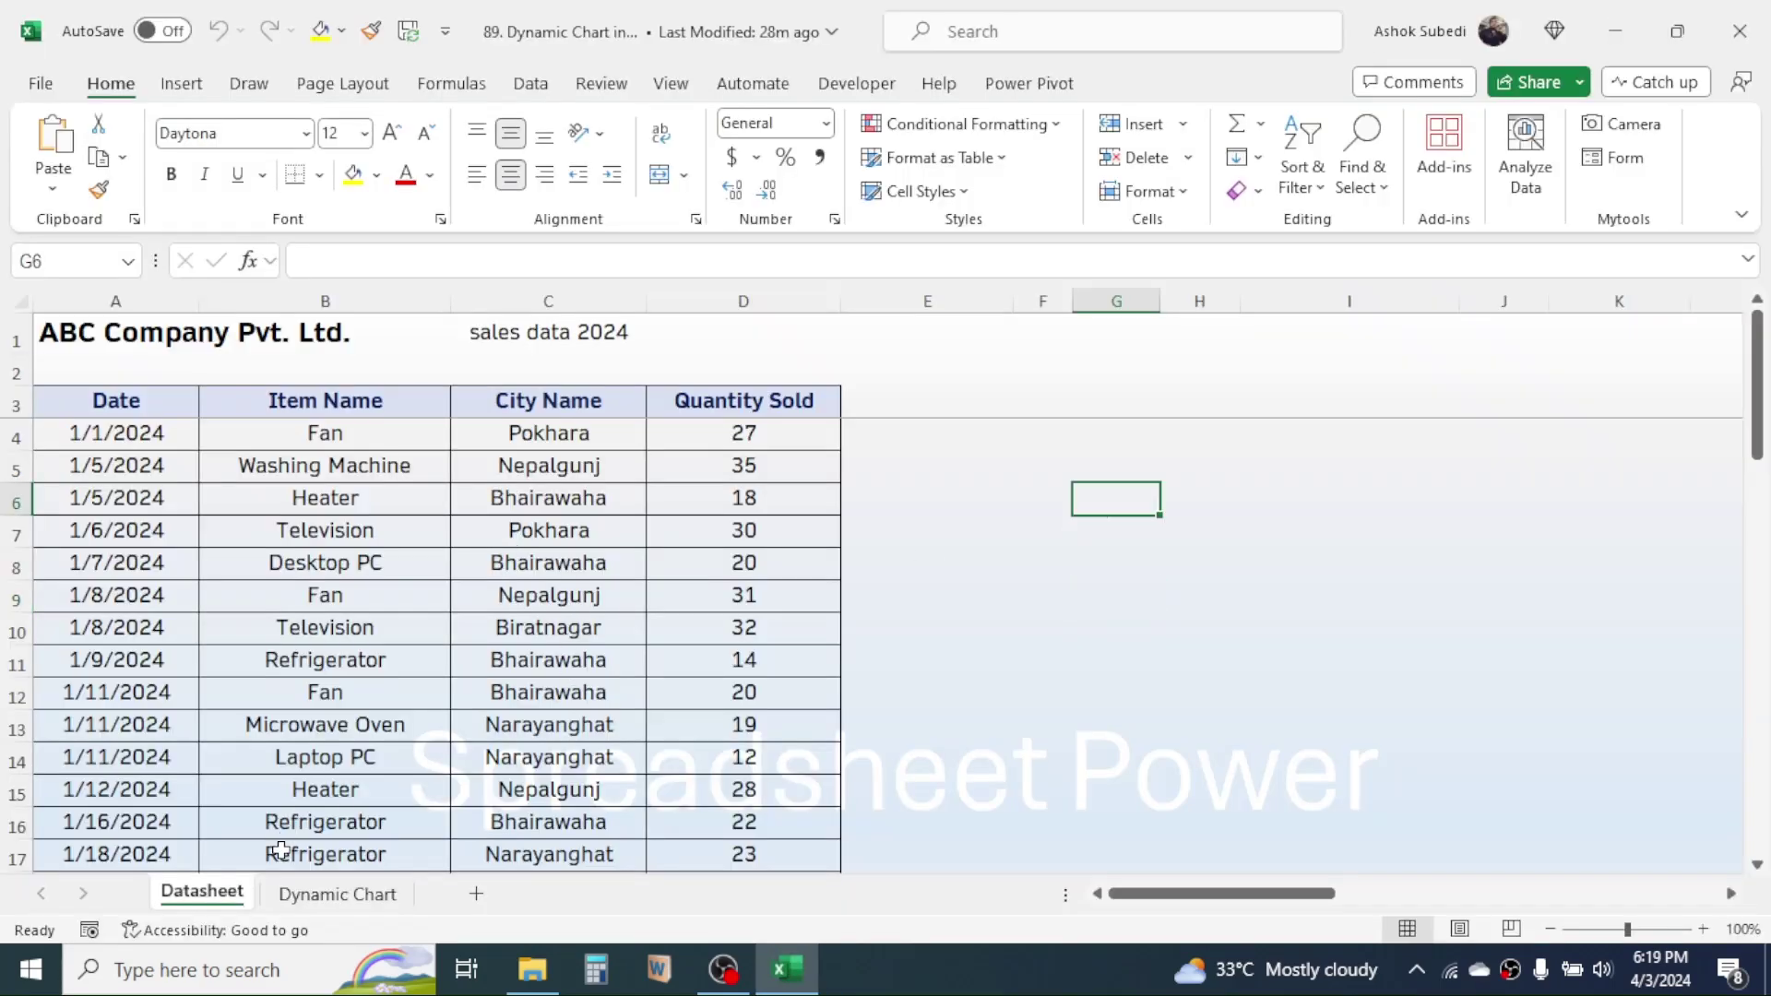
- Compare the contents of the Dynamic Chart and Datasheet sheets
left_click(333, 894)
left_click(199, 895)
left_click(334, 894)
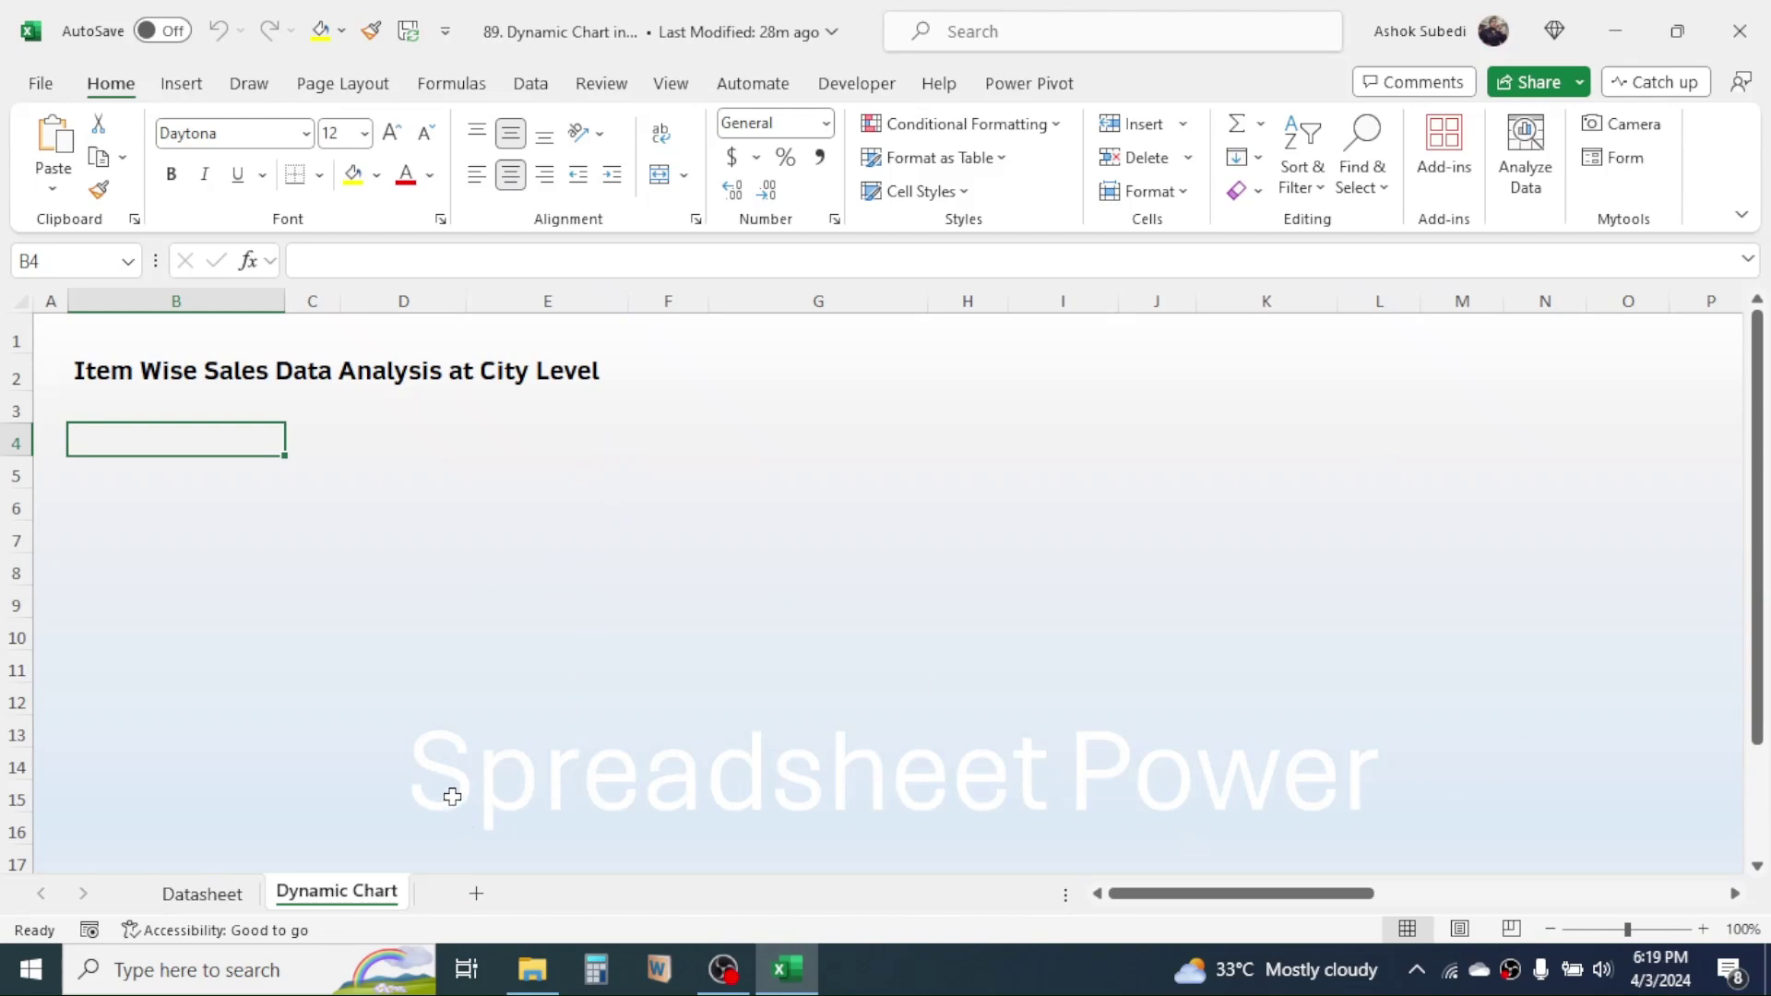
- Convert the sales data range A3:D50 on the Datasheet sheet into a table with headers
left_click(222, 903)
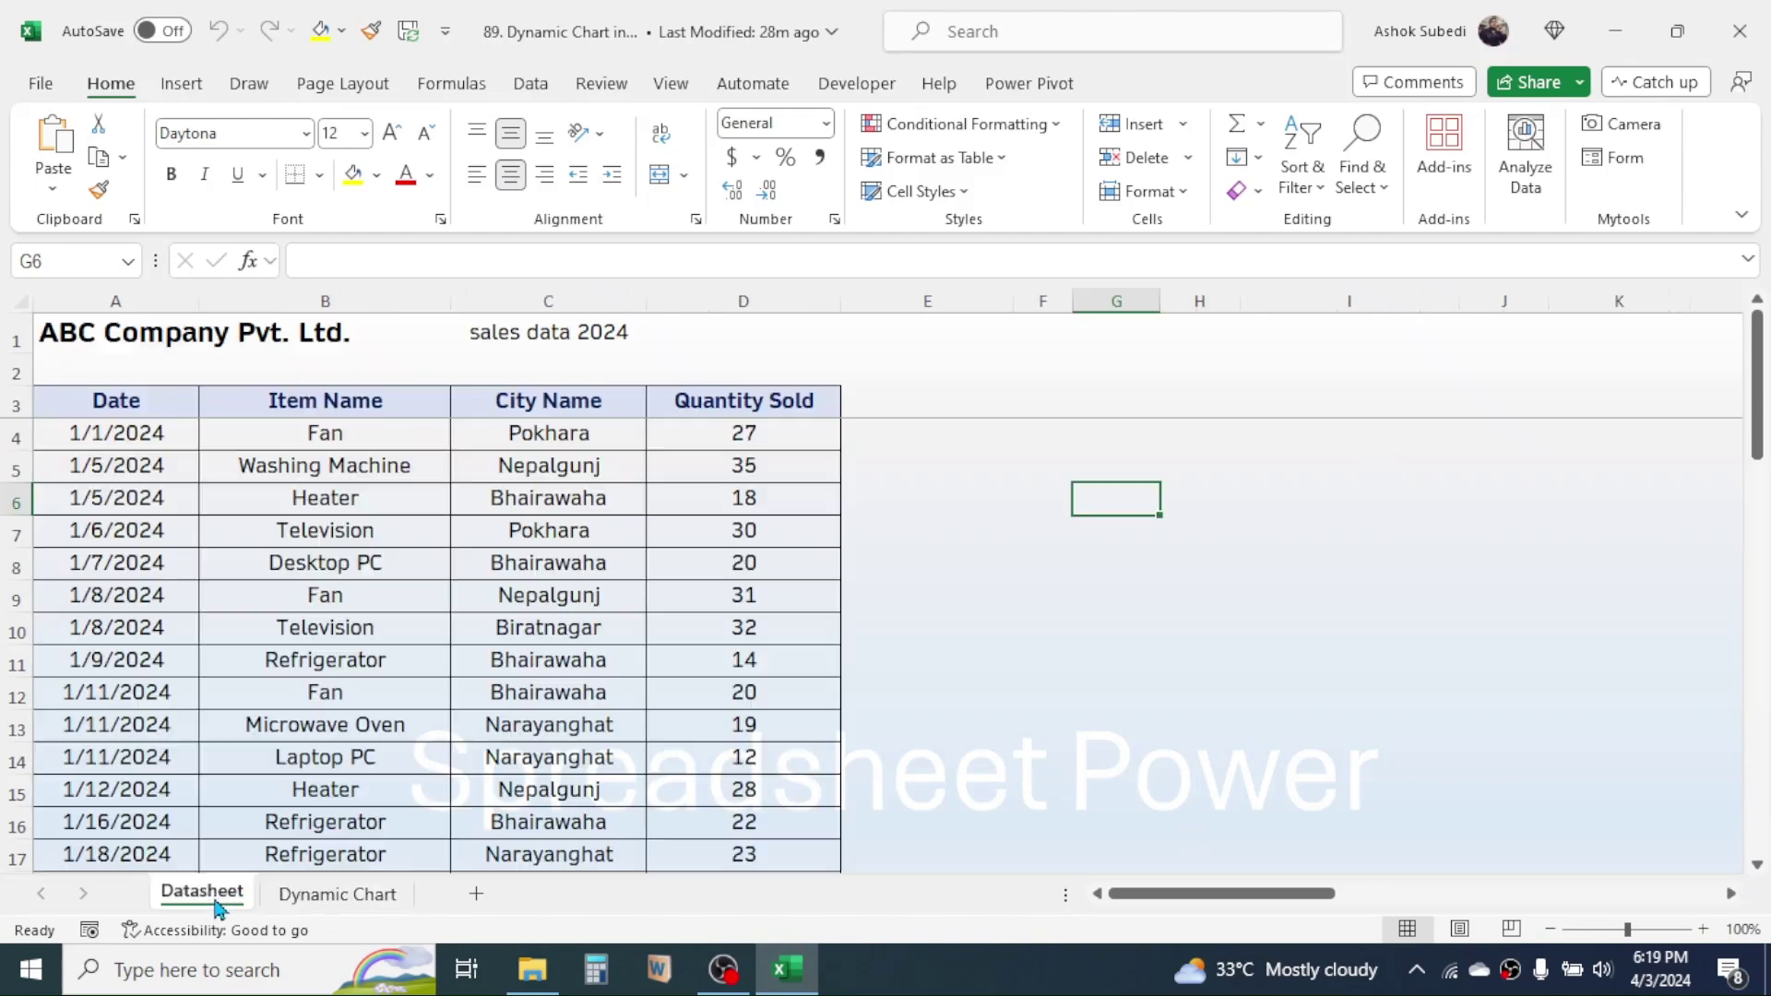
left_click(494, 537)
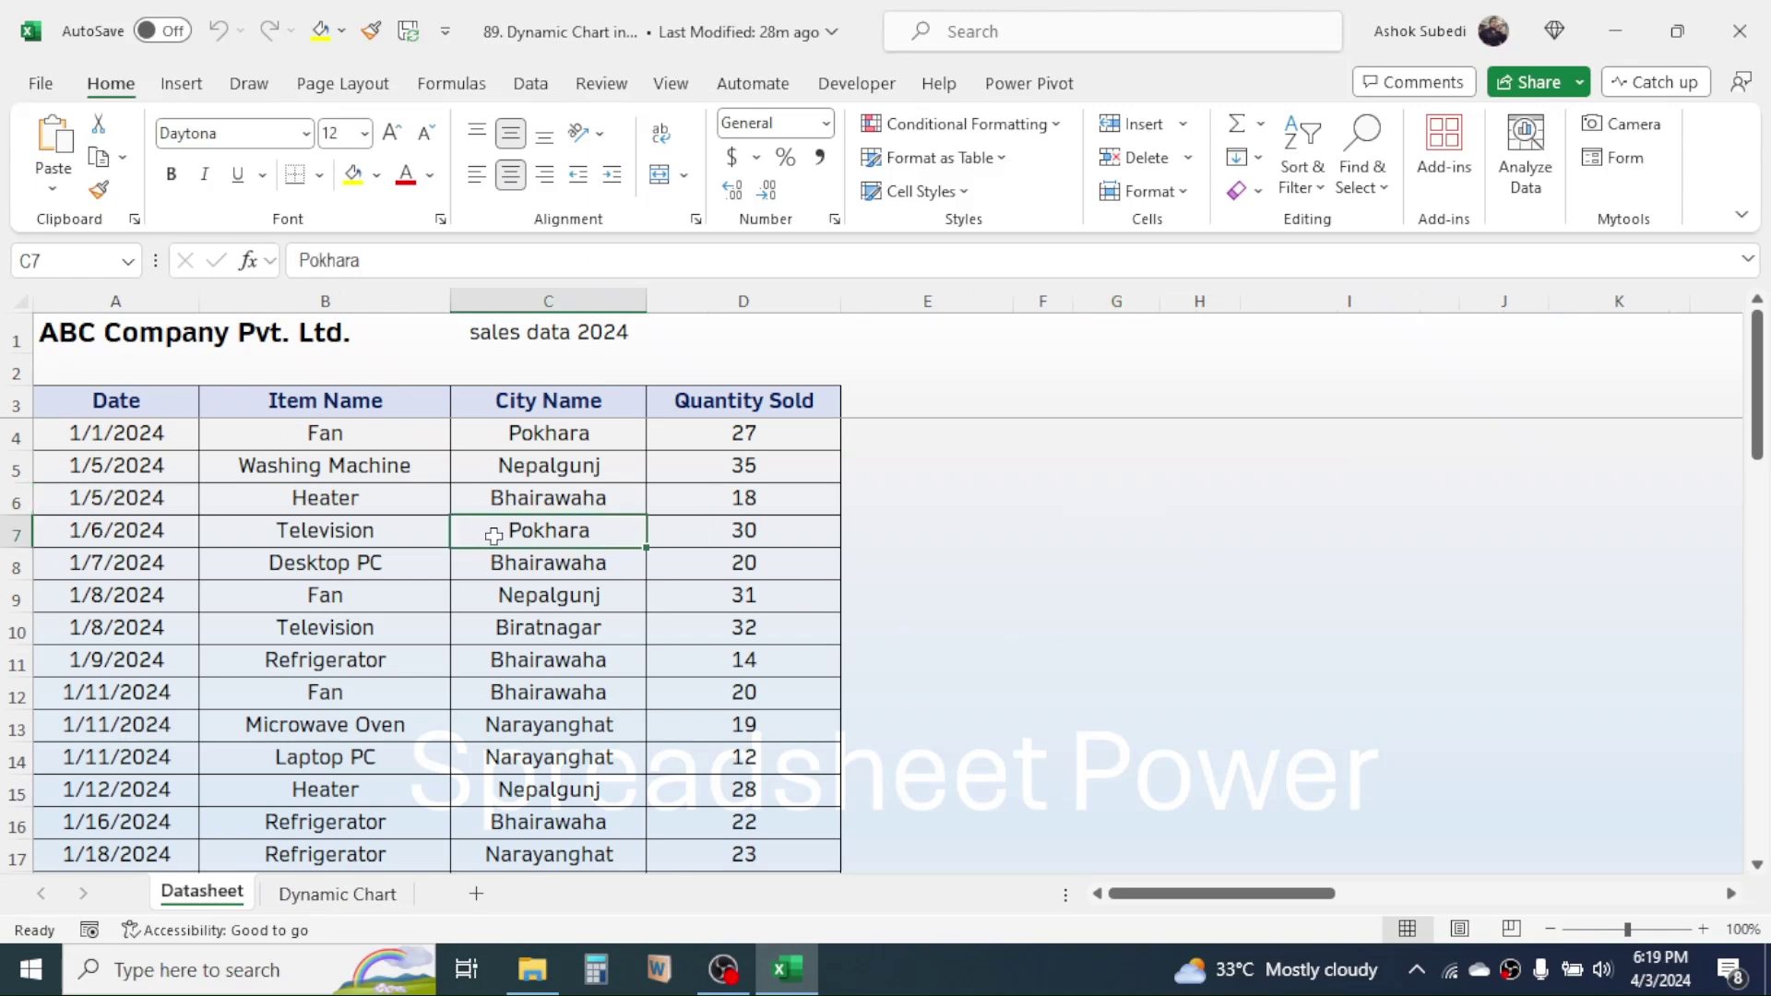
left_click_drag(159, 413, 756, 835)
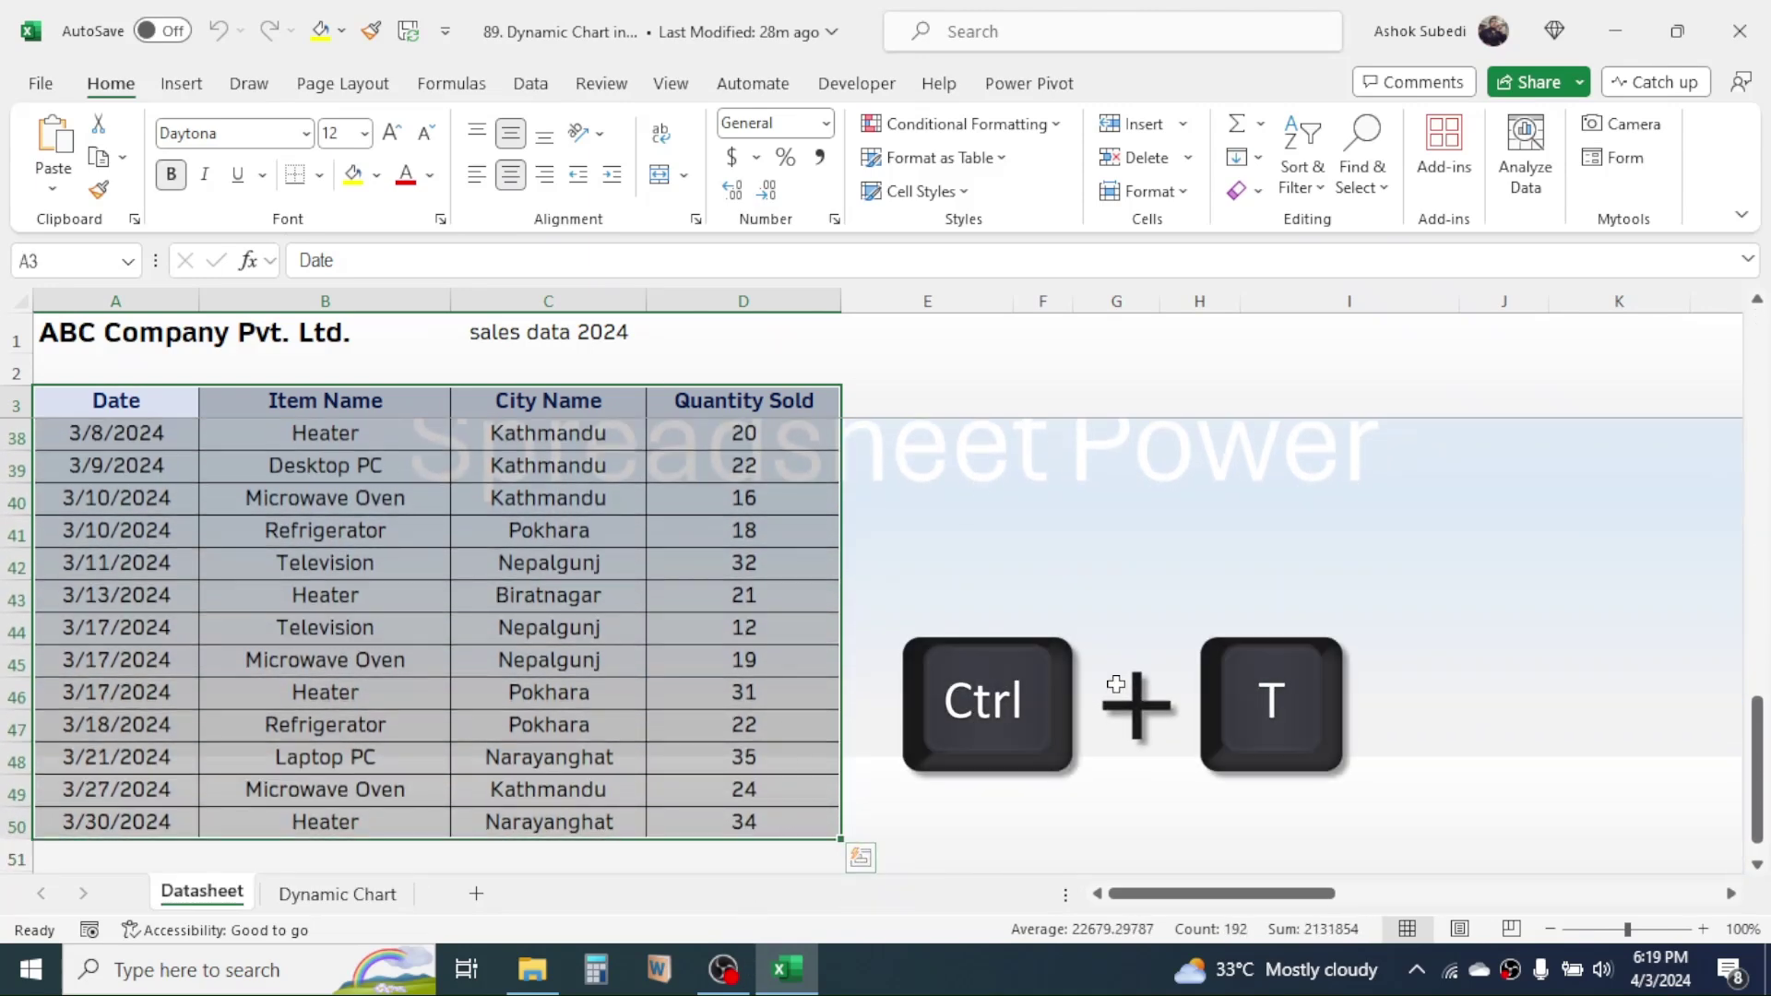
key("ctrl+t")
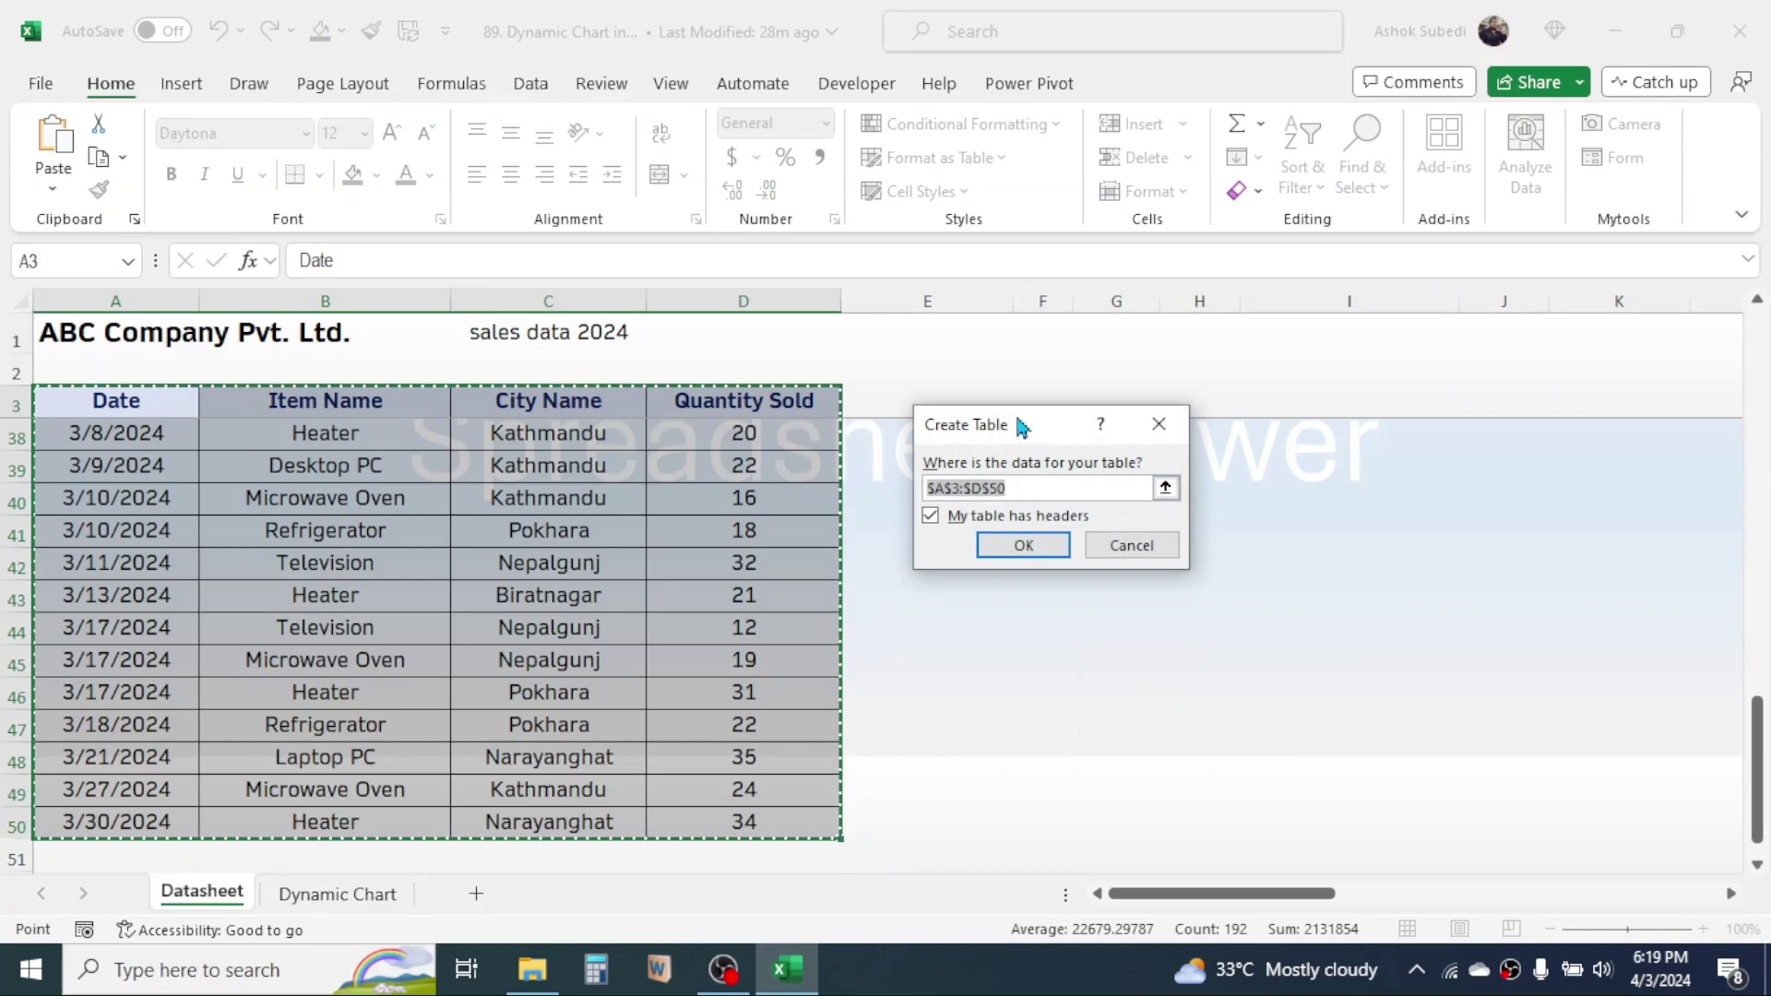
left_click_drag(1022, 426, 1052, 452)
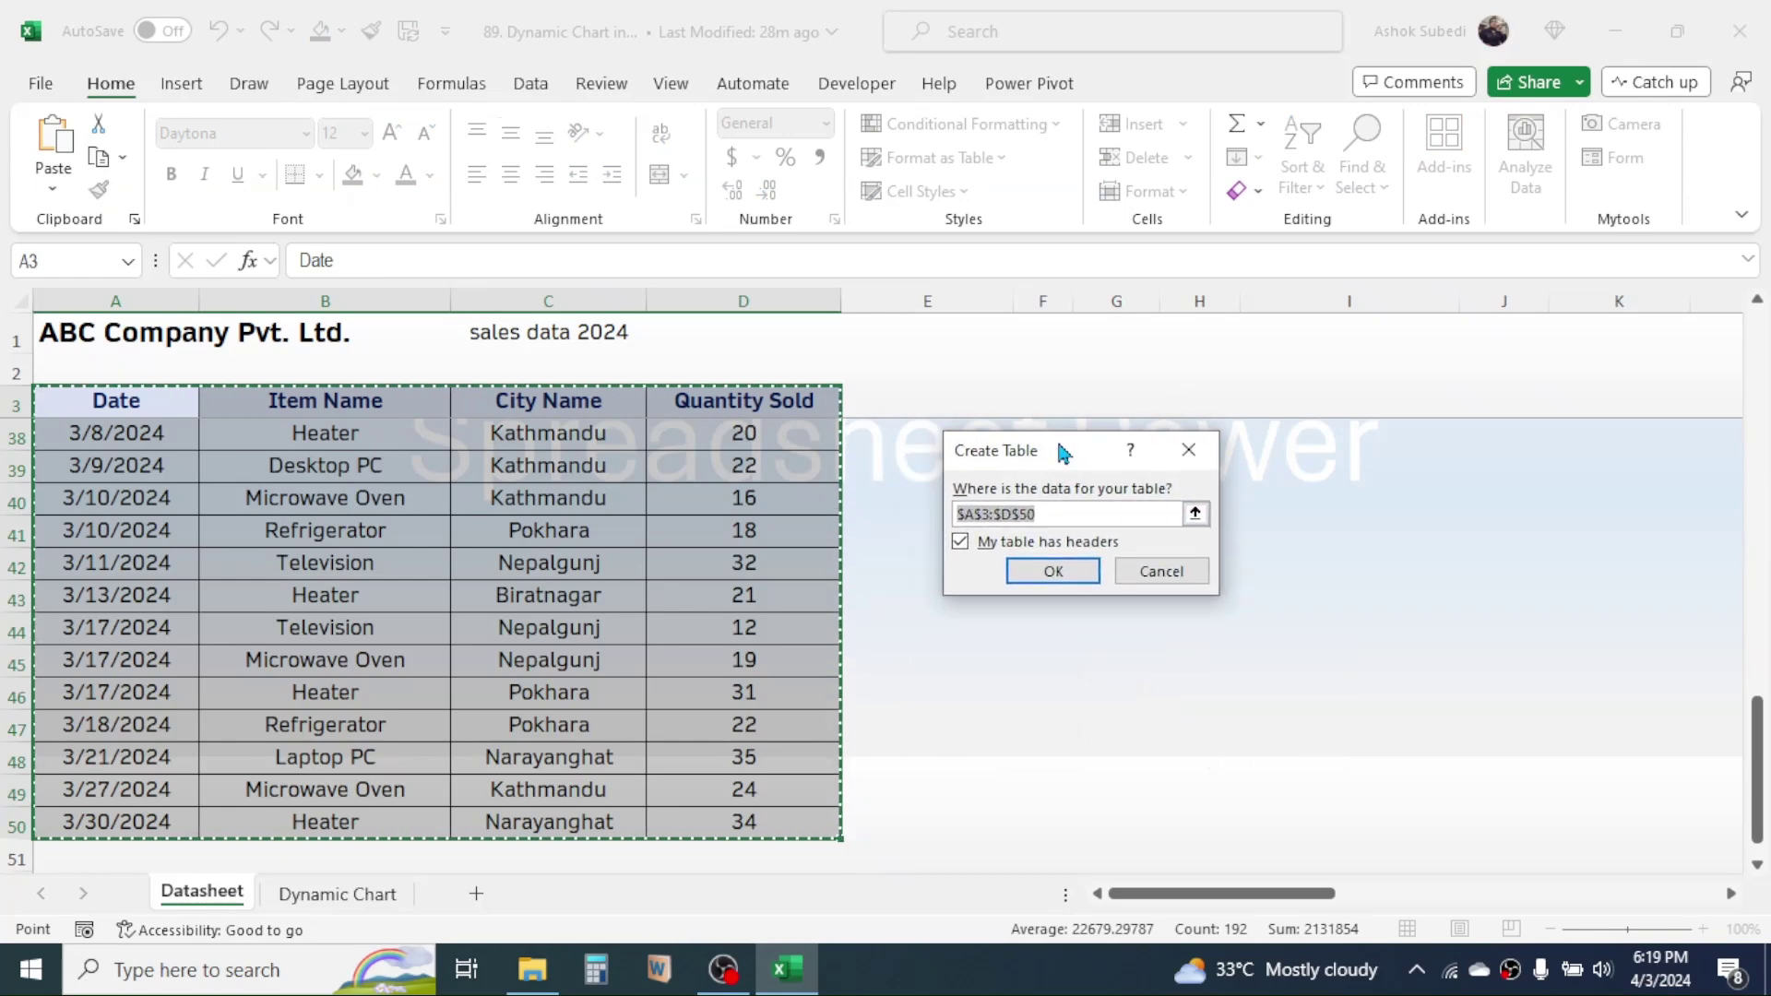
left_click(1053, 572)
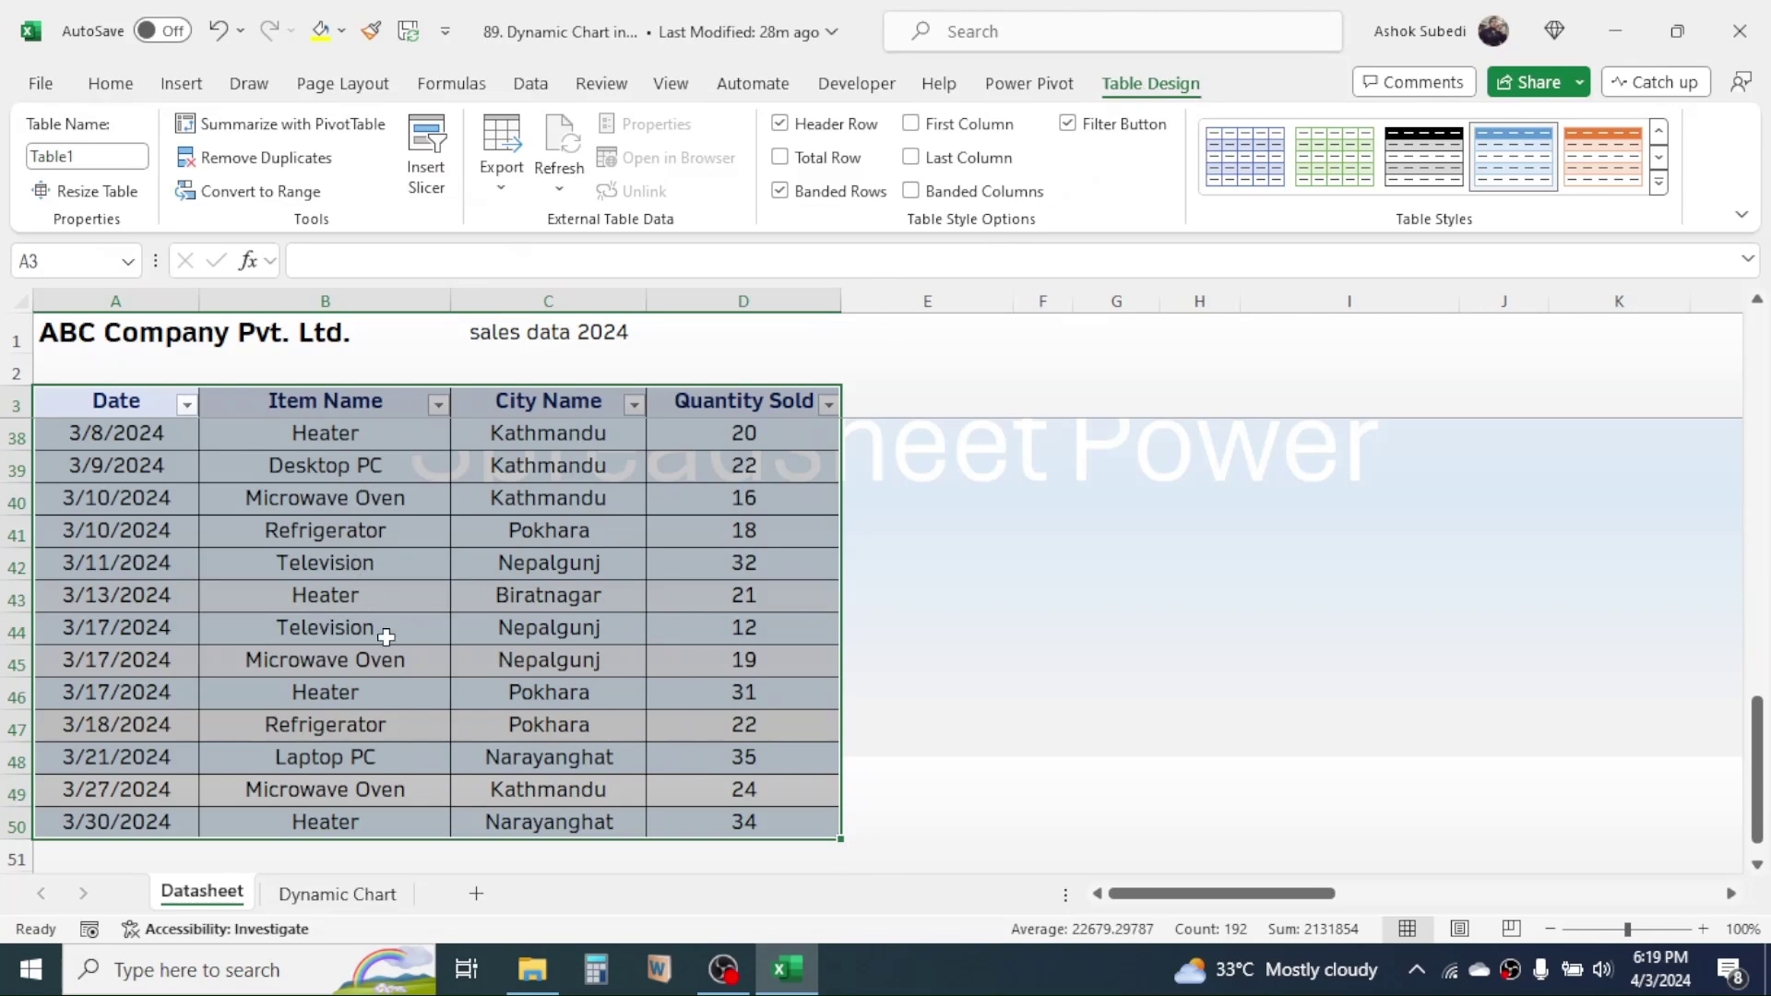
- Name the sales table salesdata
left_click(101, 155)
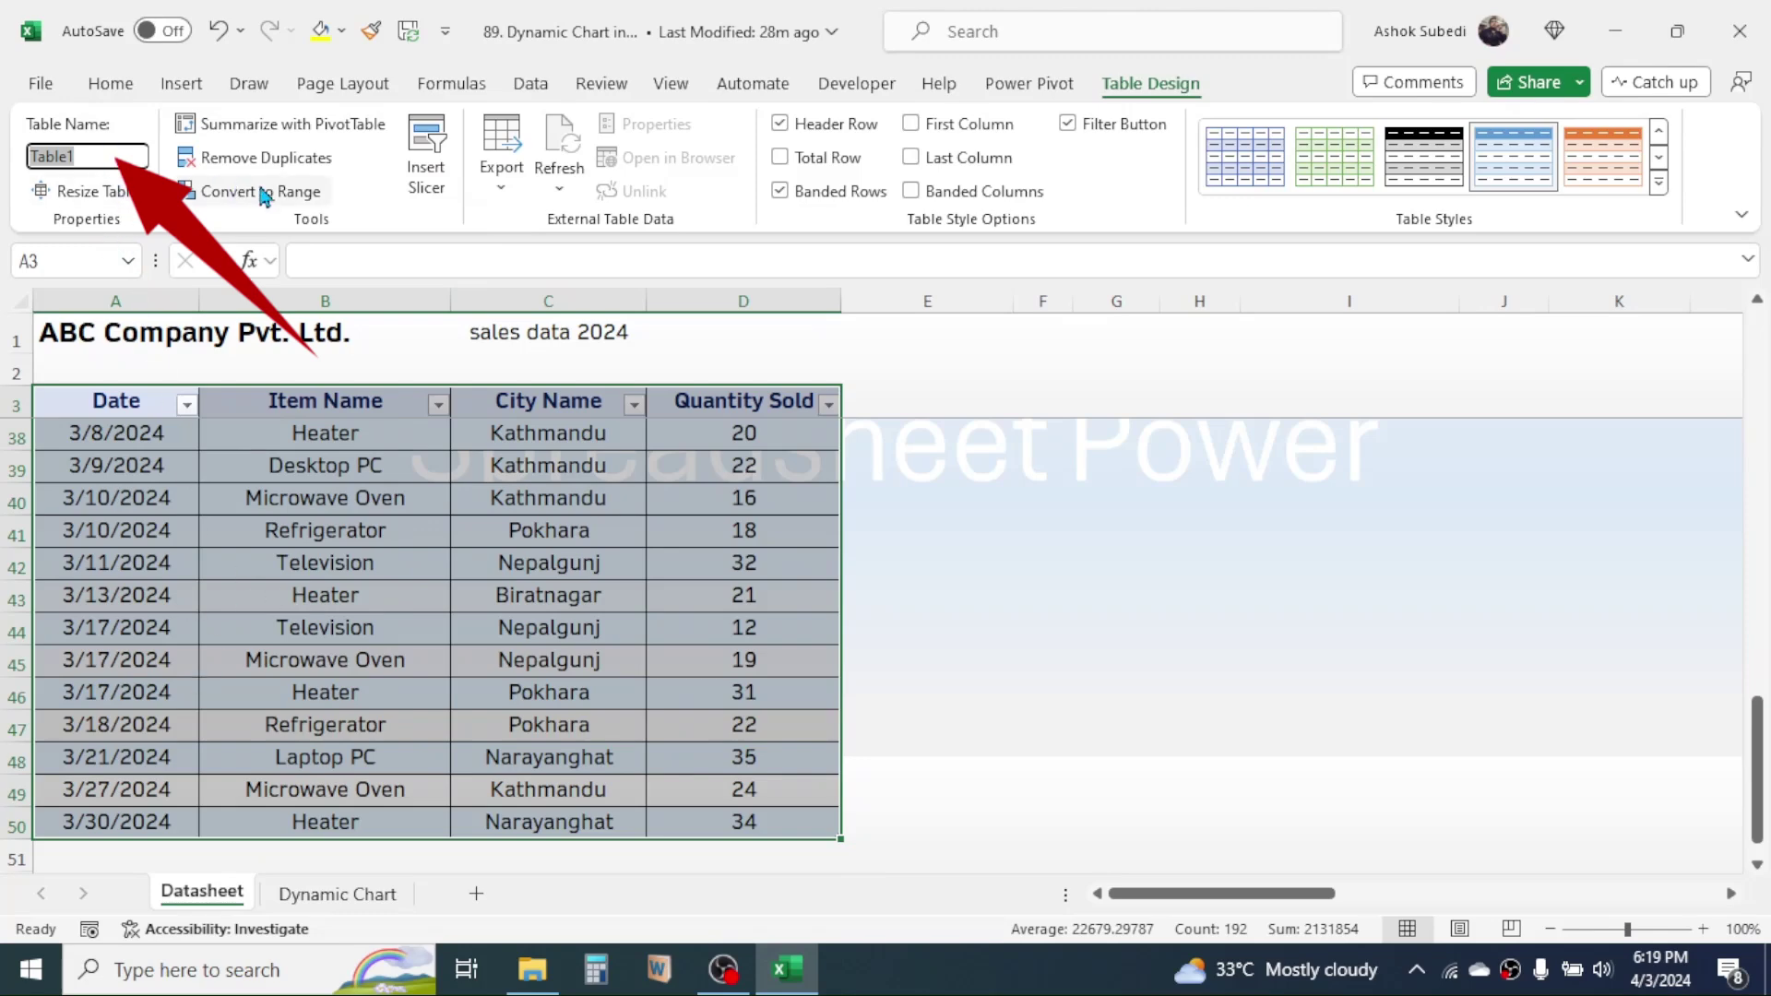
type("s")
key("Return")
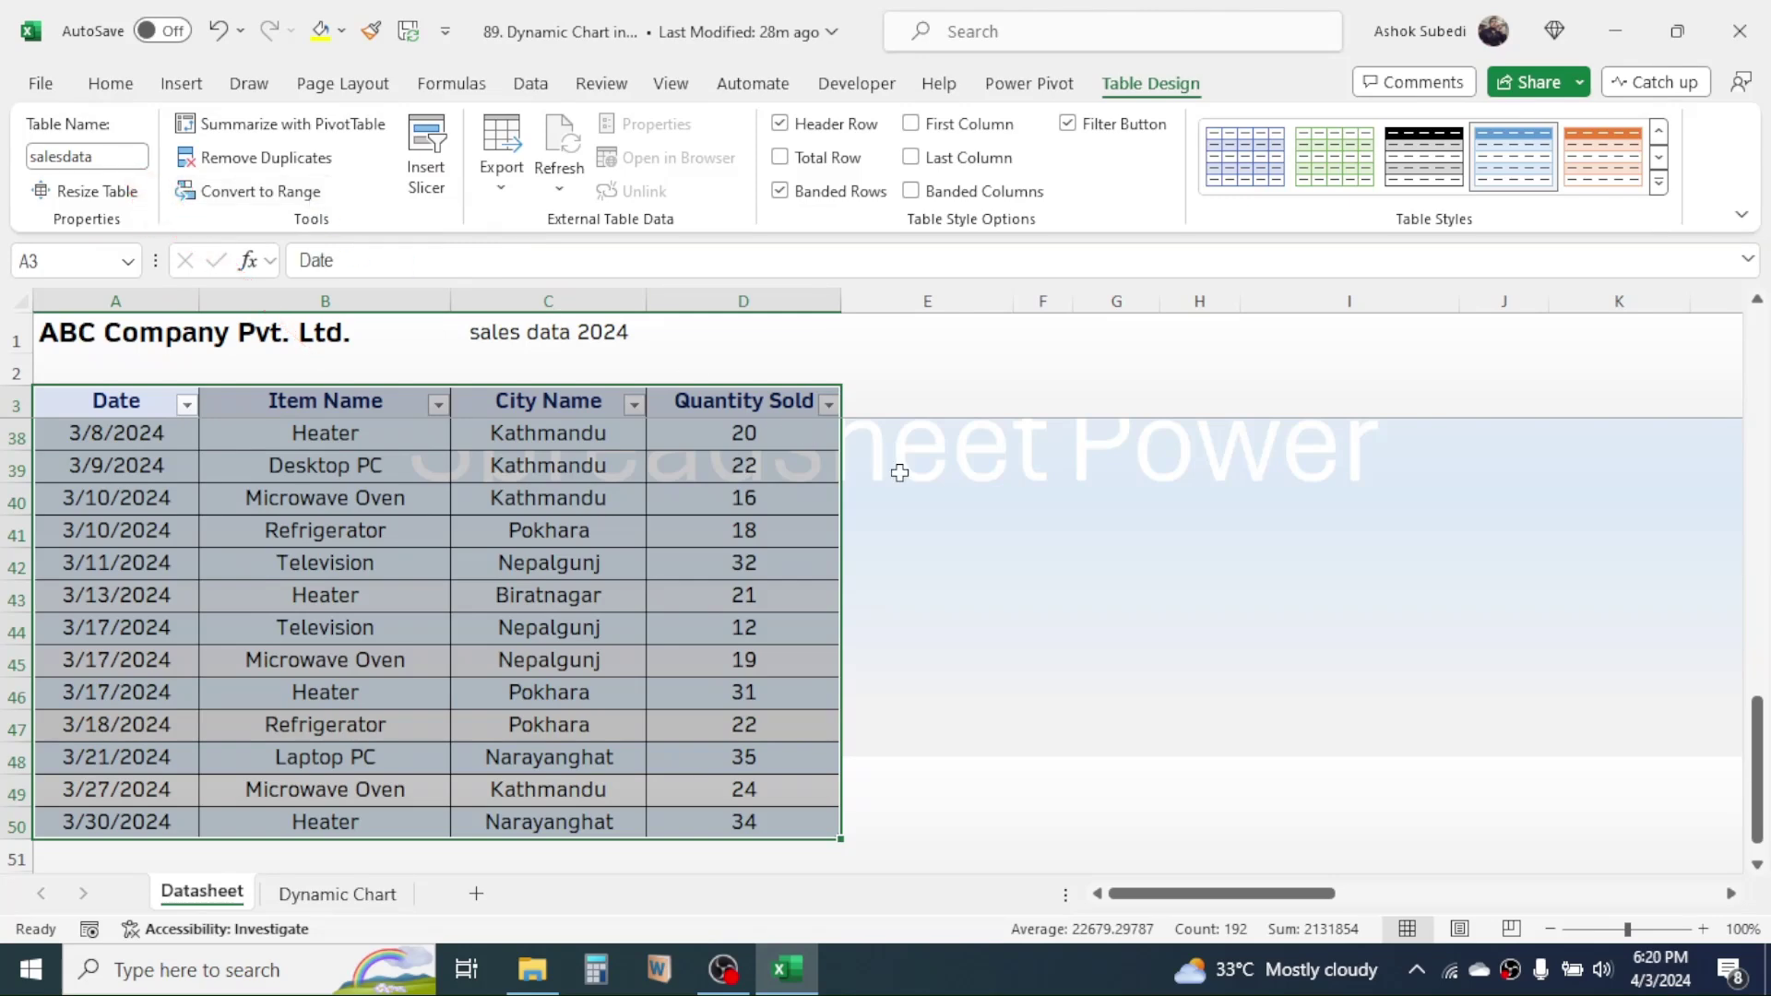
left_click(928, 536)
- Enter the label "City Select" in cell B4 of the Dynamic Chart sheet
left_click(367, 897)
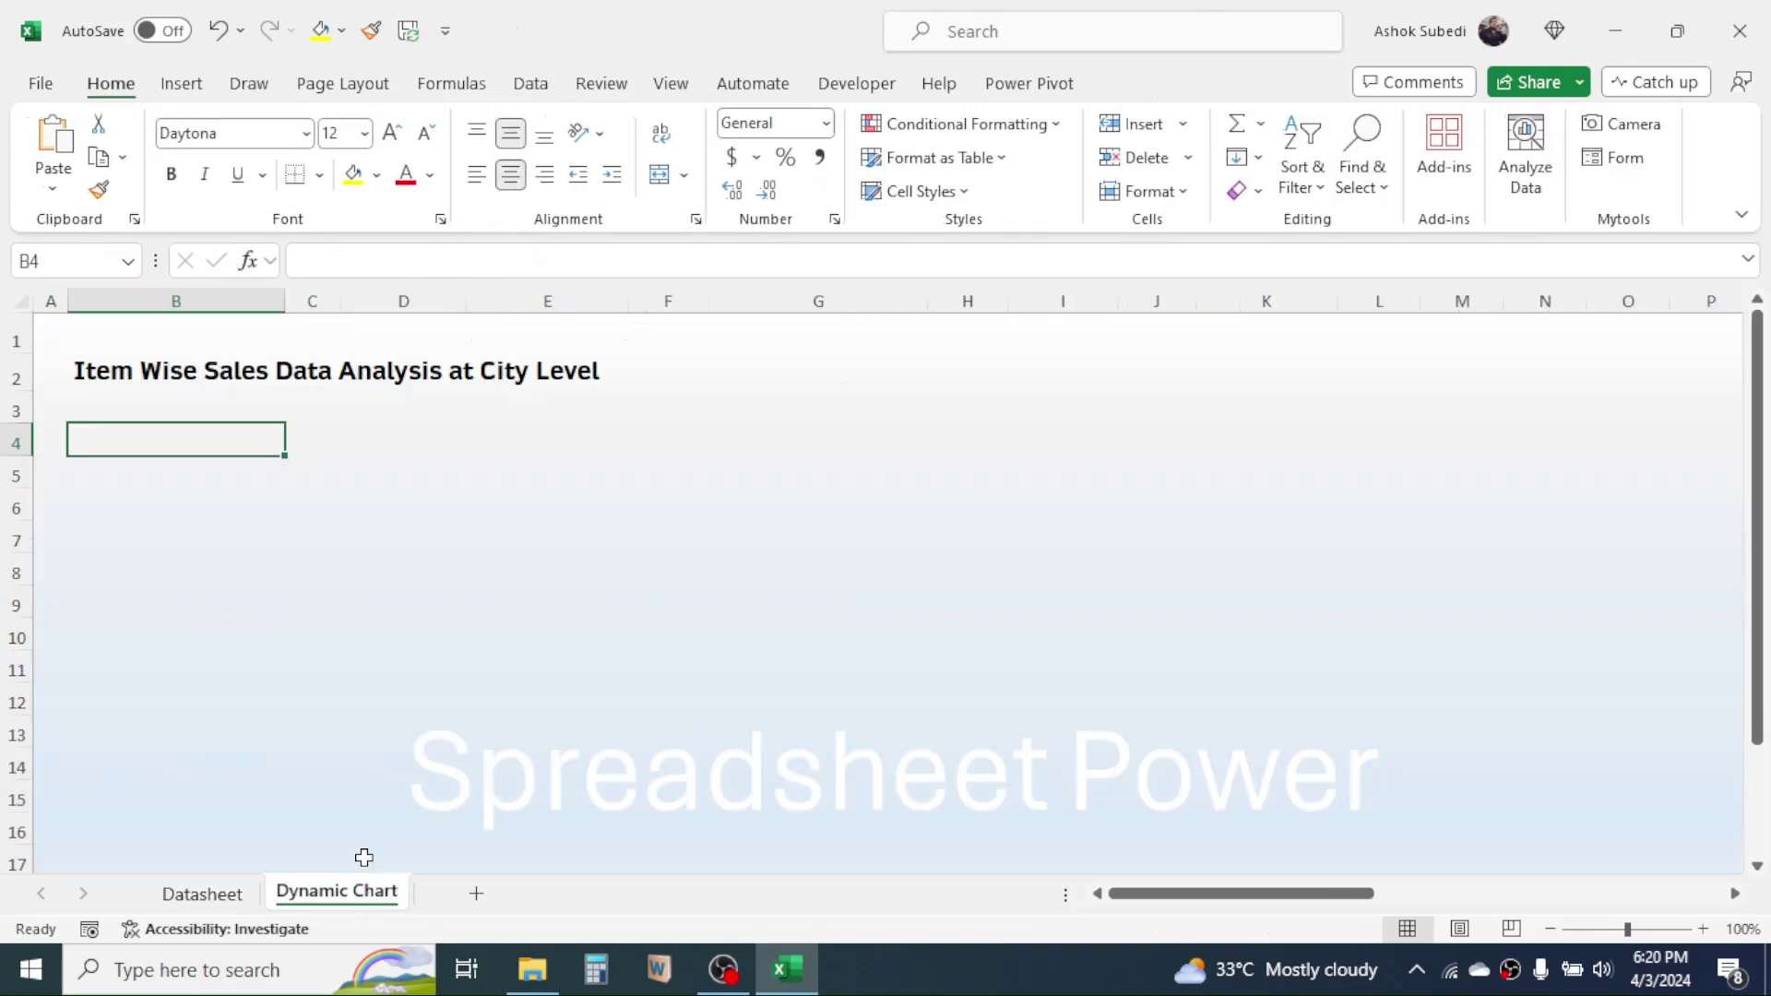
left_click(547, 601)
left_click(120, 437)
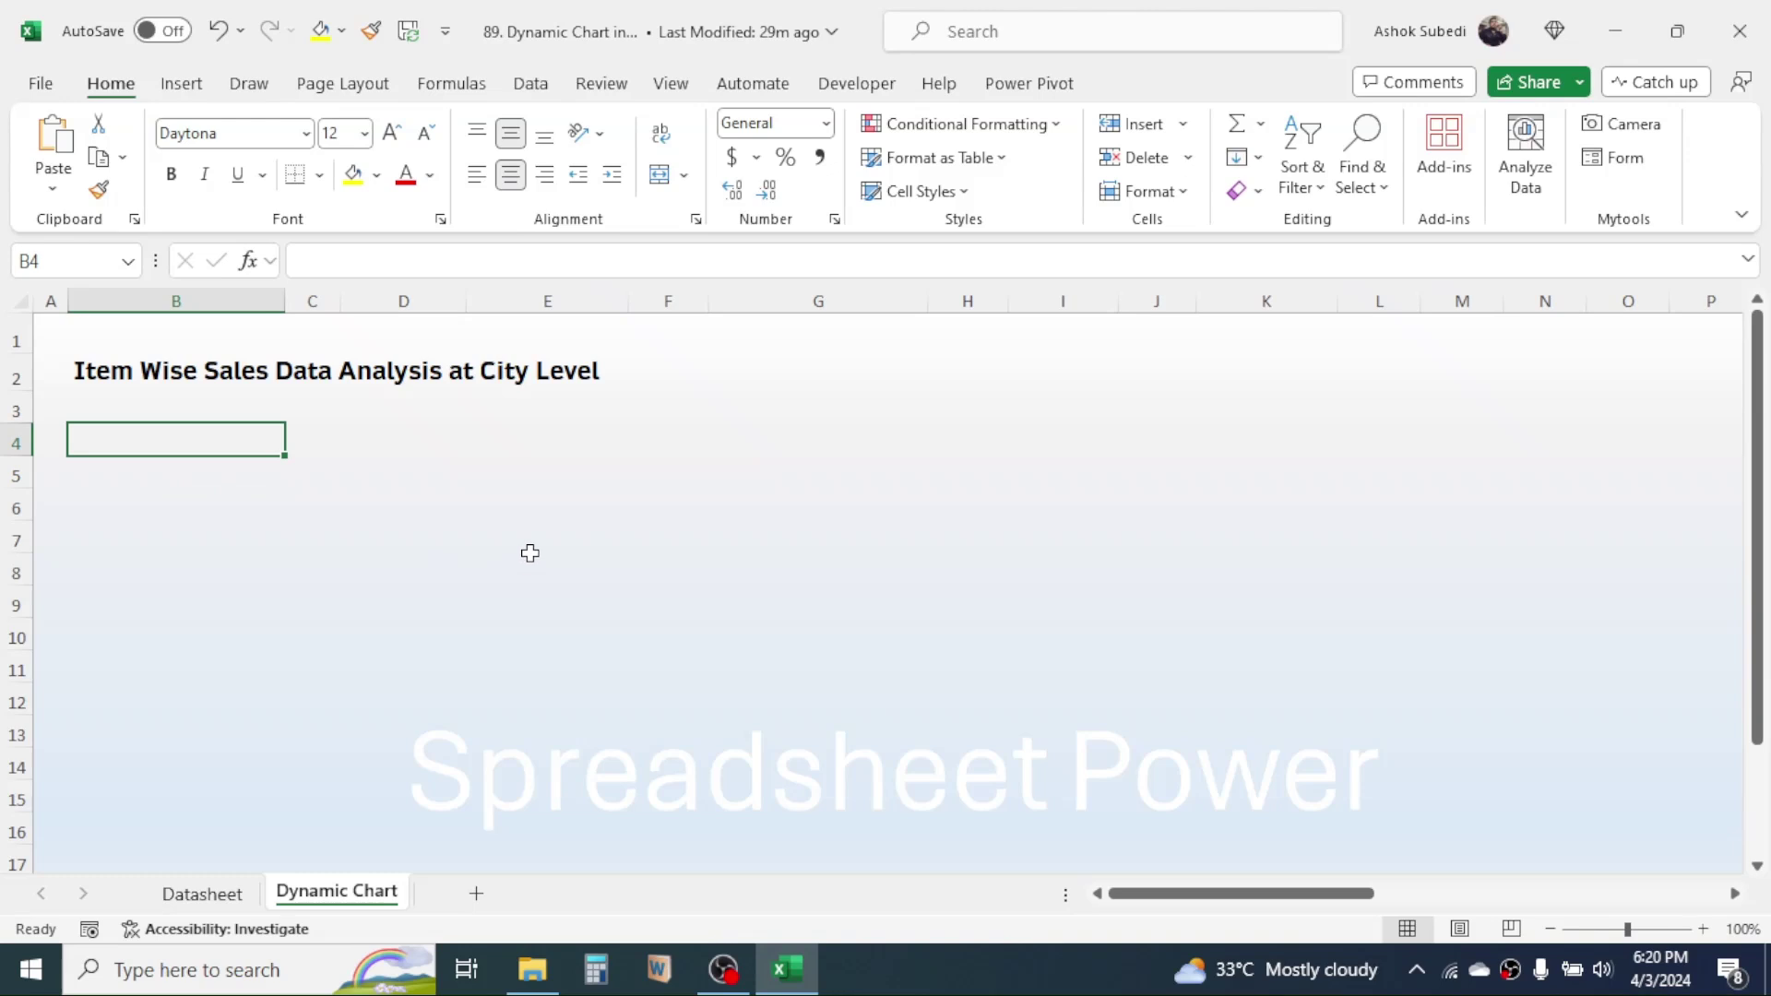
type("City Select")
key("Return")
- Fill cell B5, below the City Select label, with a light blue theme color
left_click(174, 561)
left_click(186, 476)
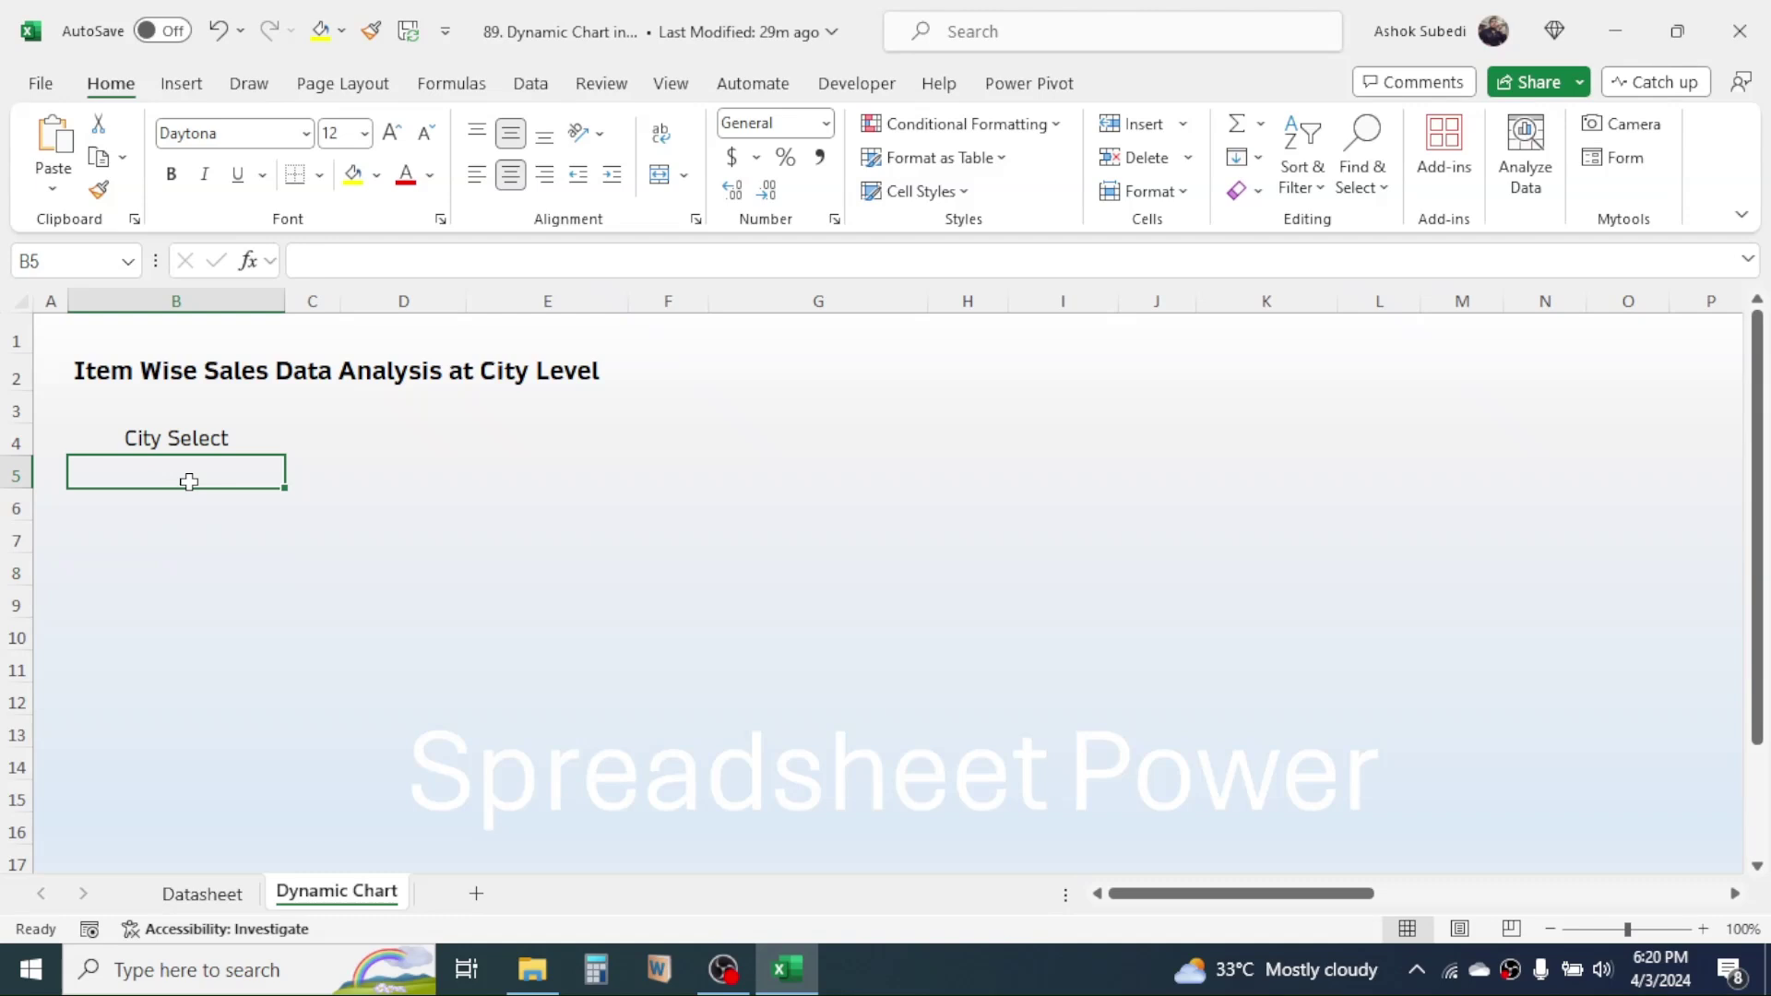
left_click(376, 175)
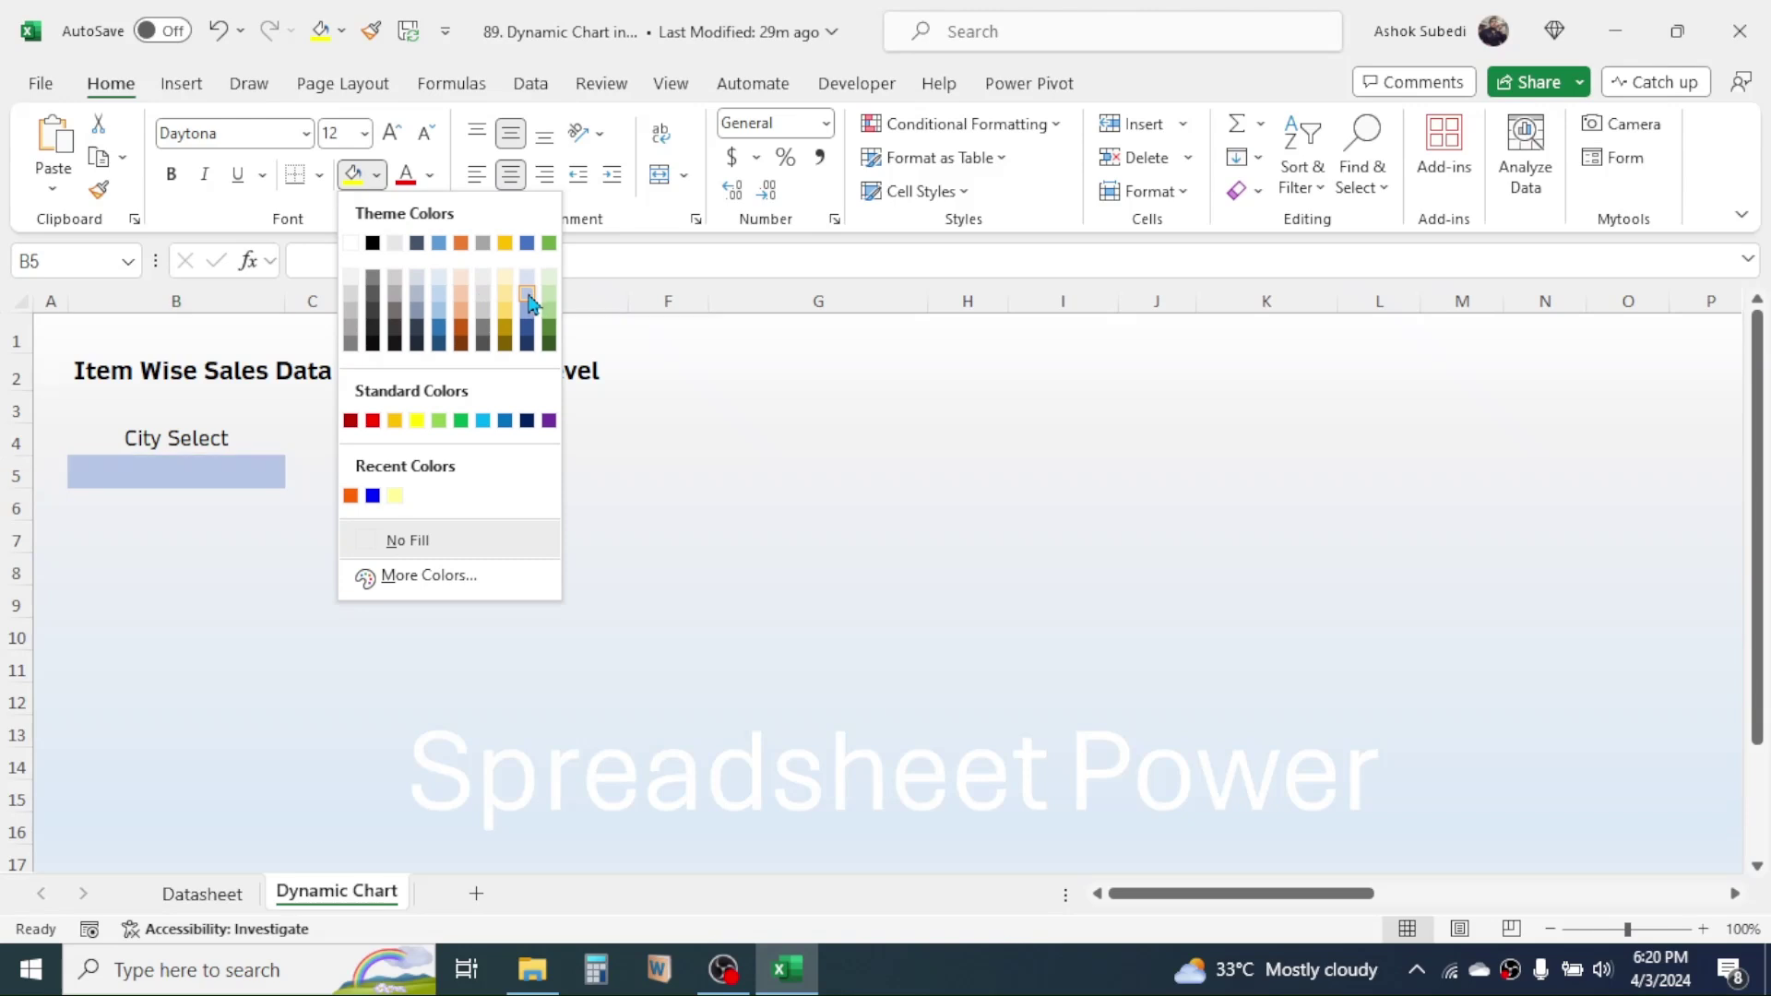
left_click(527, 295)
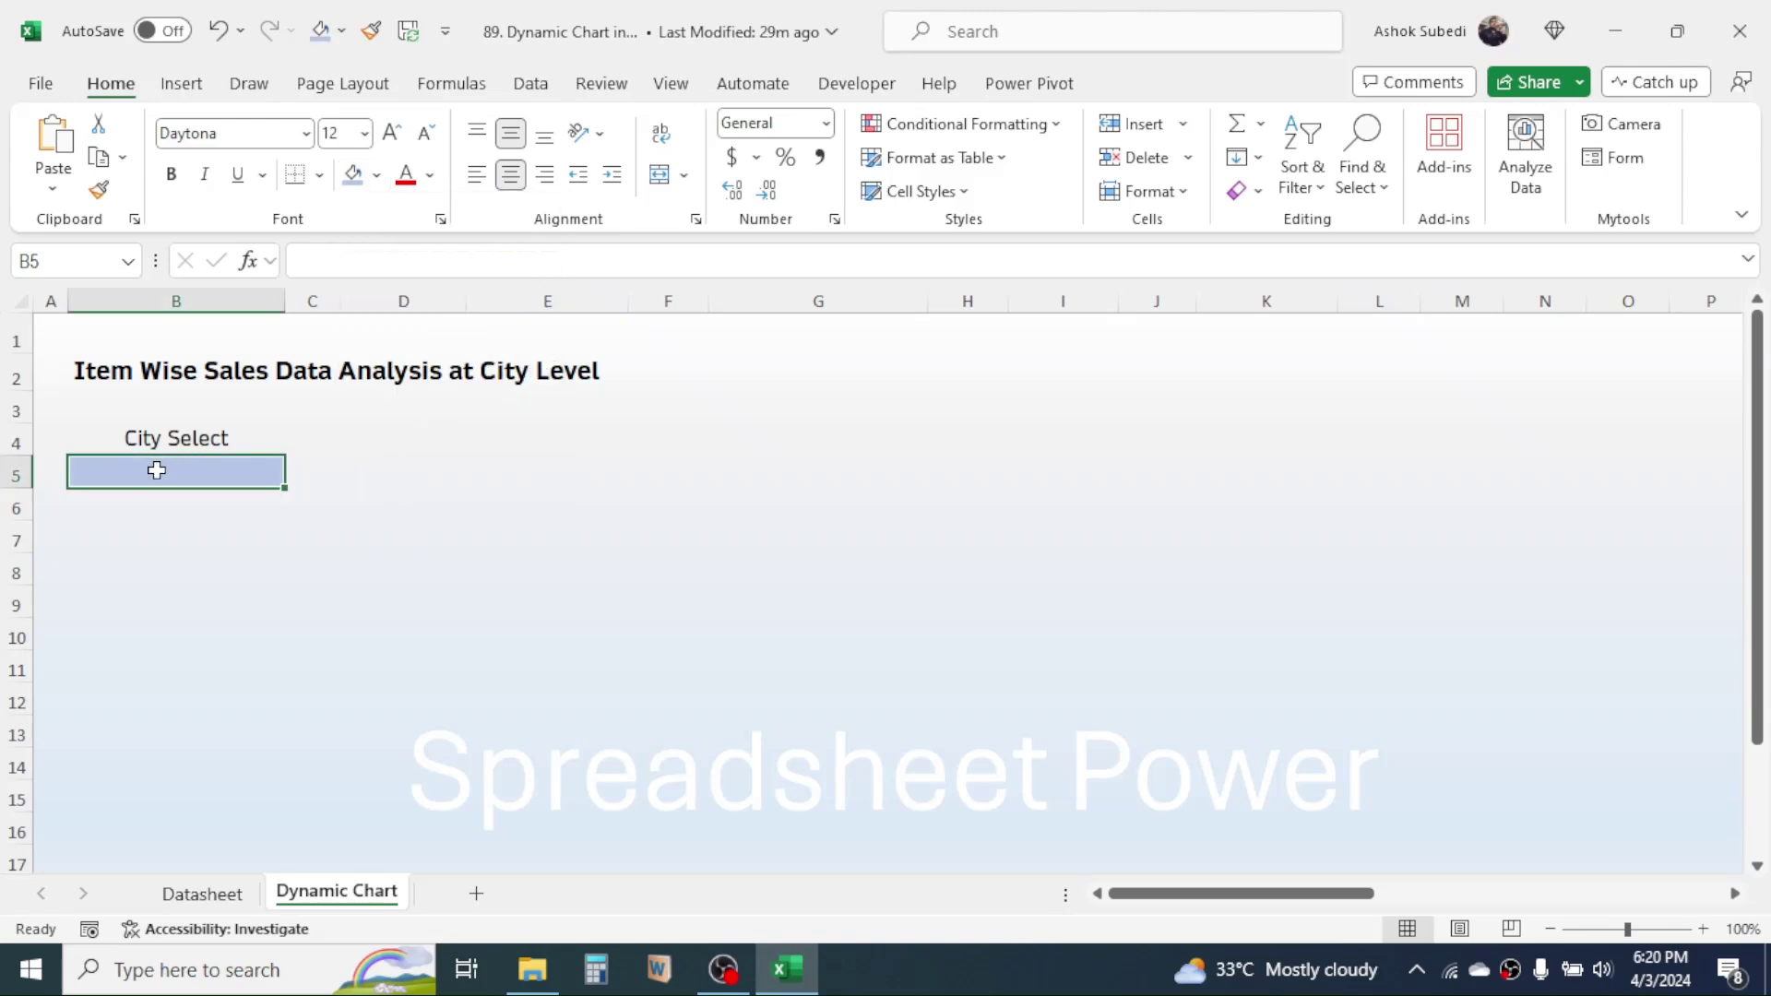
- Set the data validation of cell B5 on the Dynamic Chart sheet to allow a List
left_click(532, 84)
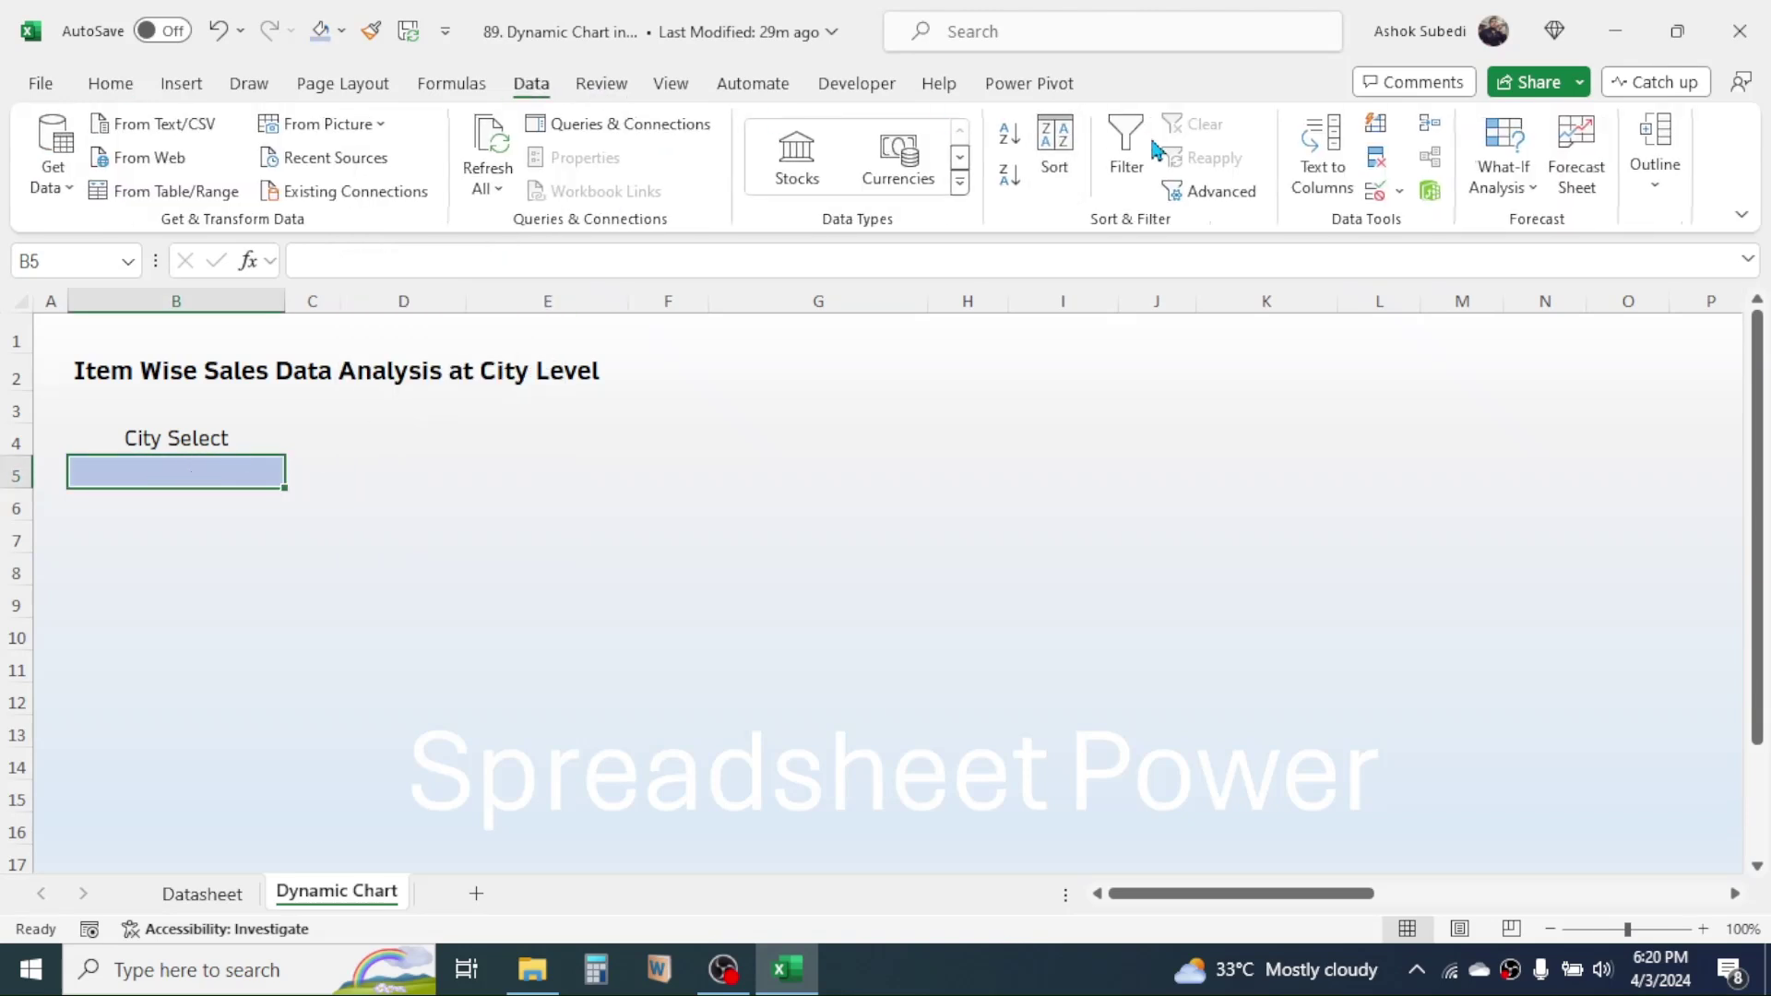
left_click(1398, 192)
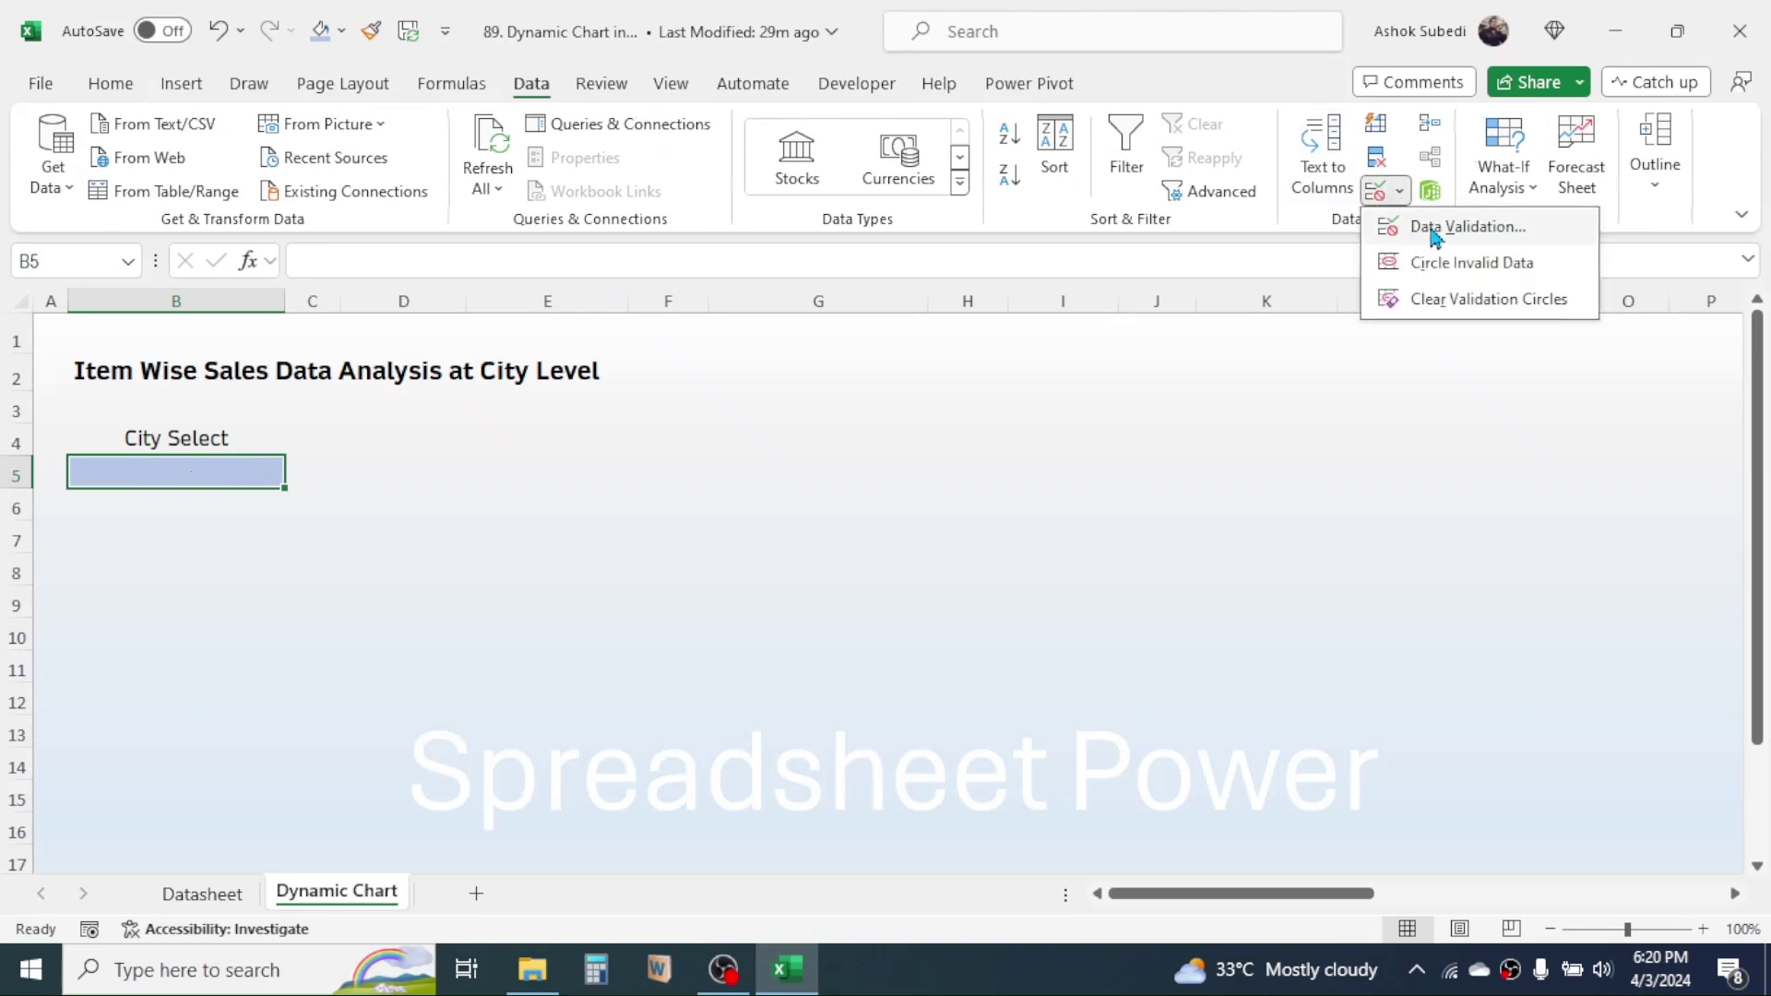
left_click(1436, 231)
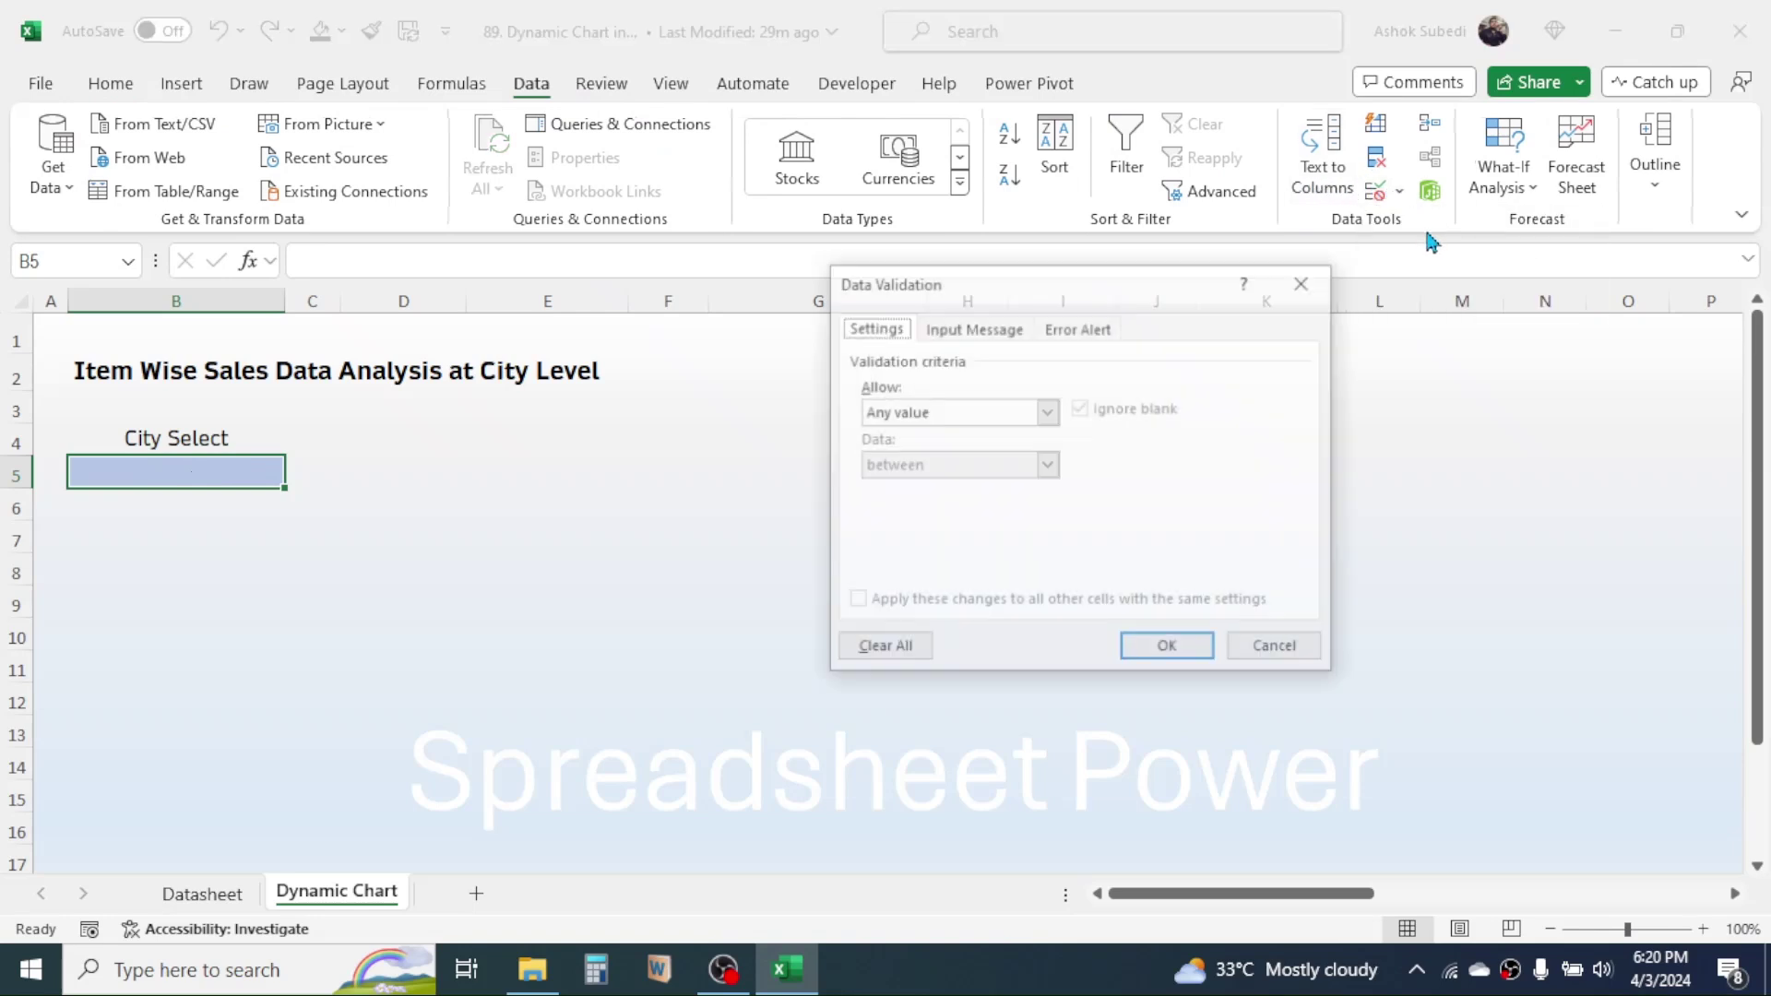
left_click(1049, 413)
left_click(882, 486)
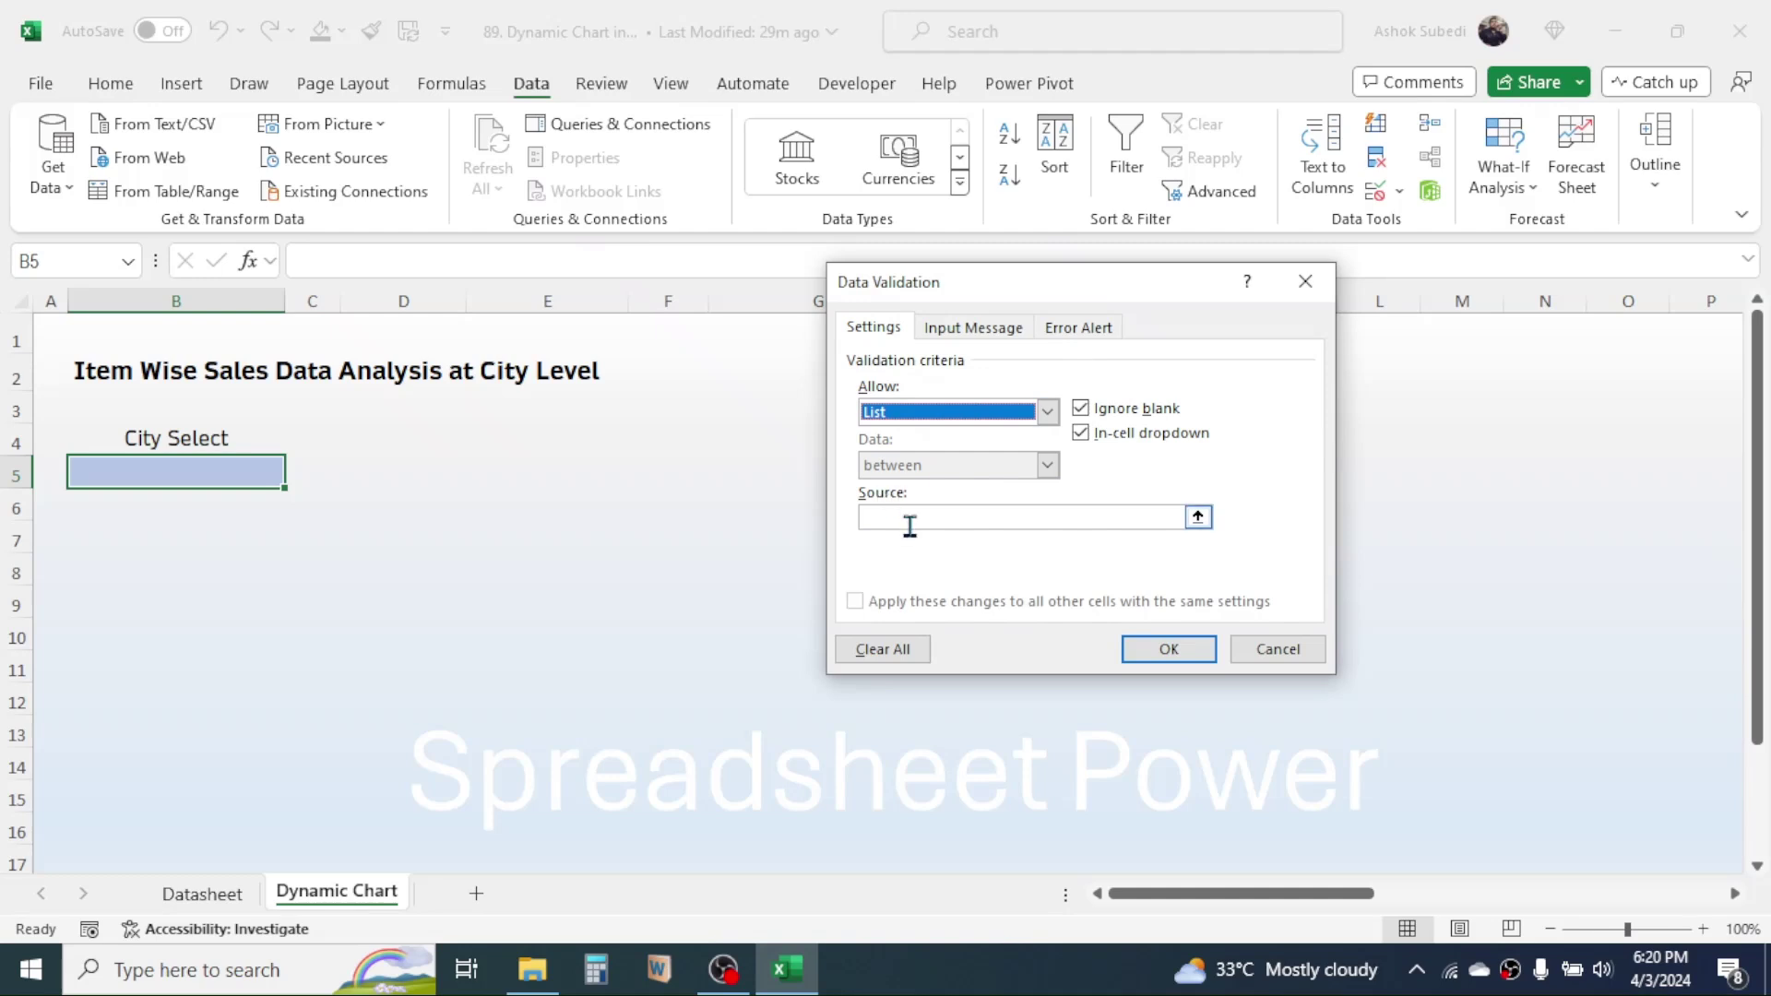
- Set the list source to =Datasheet!$C$4:$C$1048576, apply the validation, and check the city dropdown in B5
left_click(906, 516)
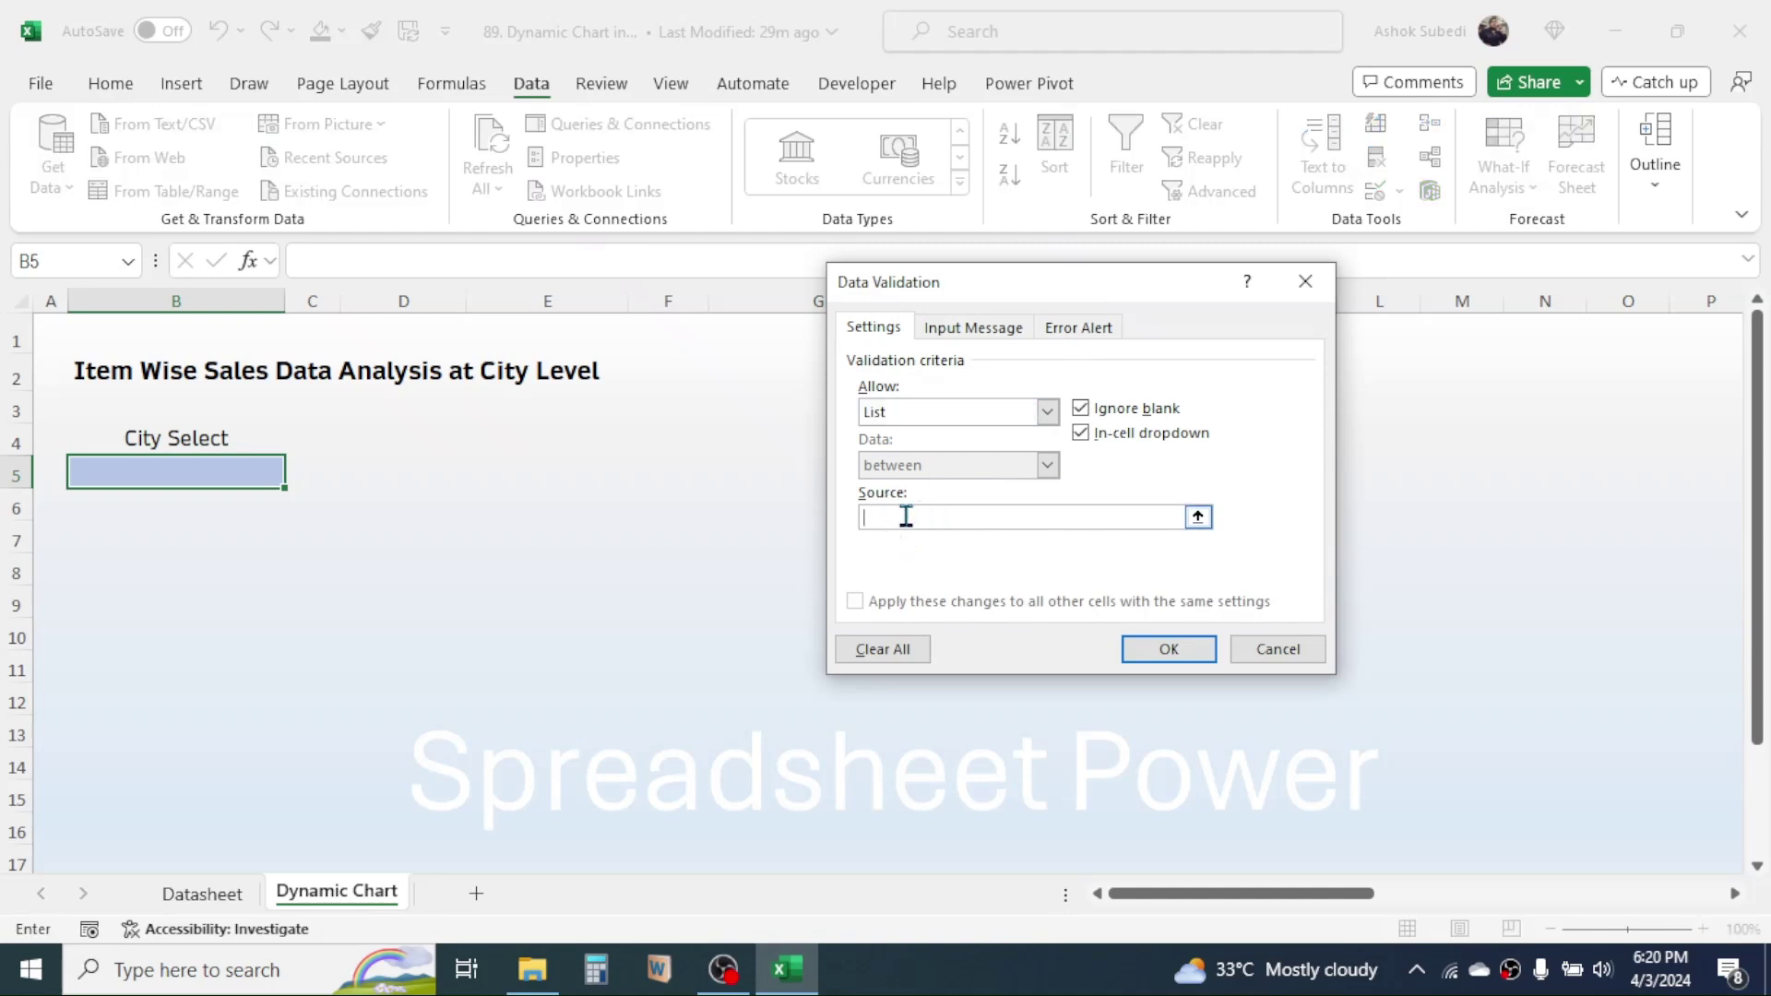
left_click(212, 894)
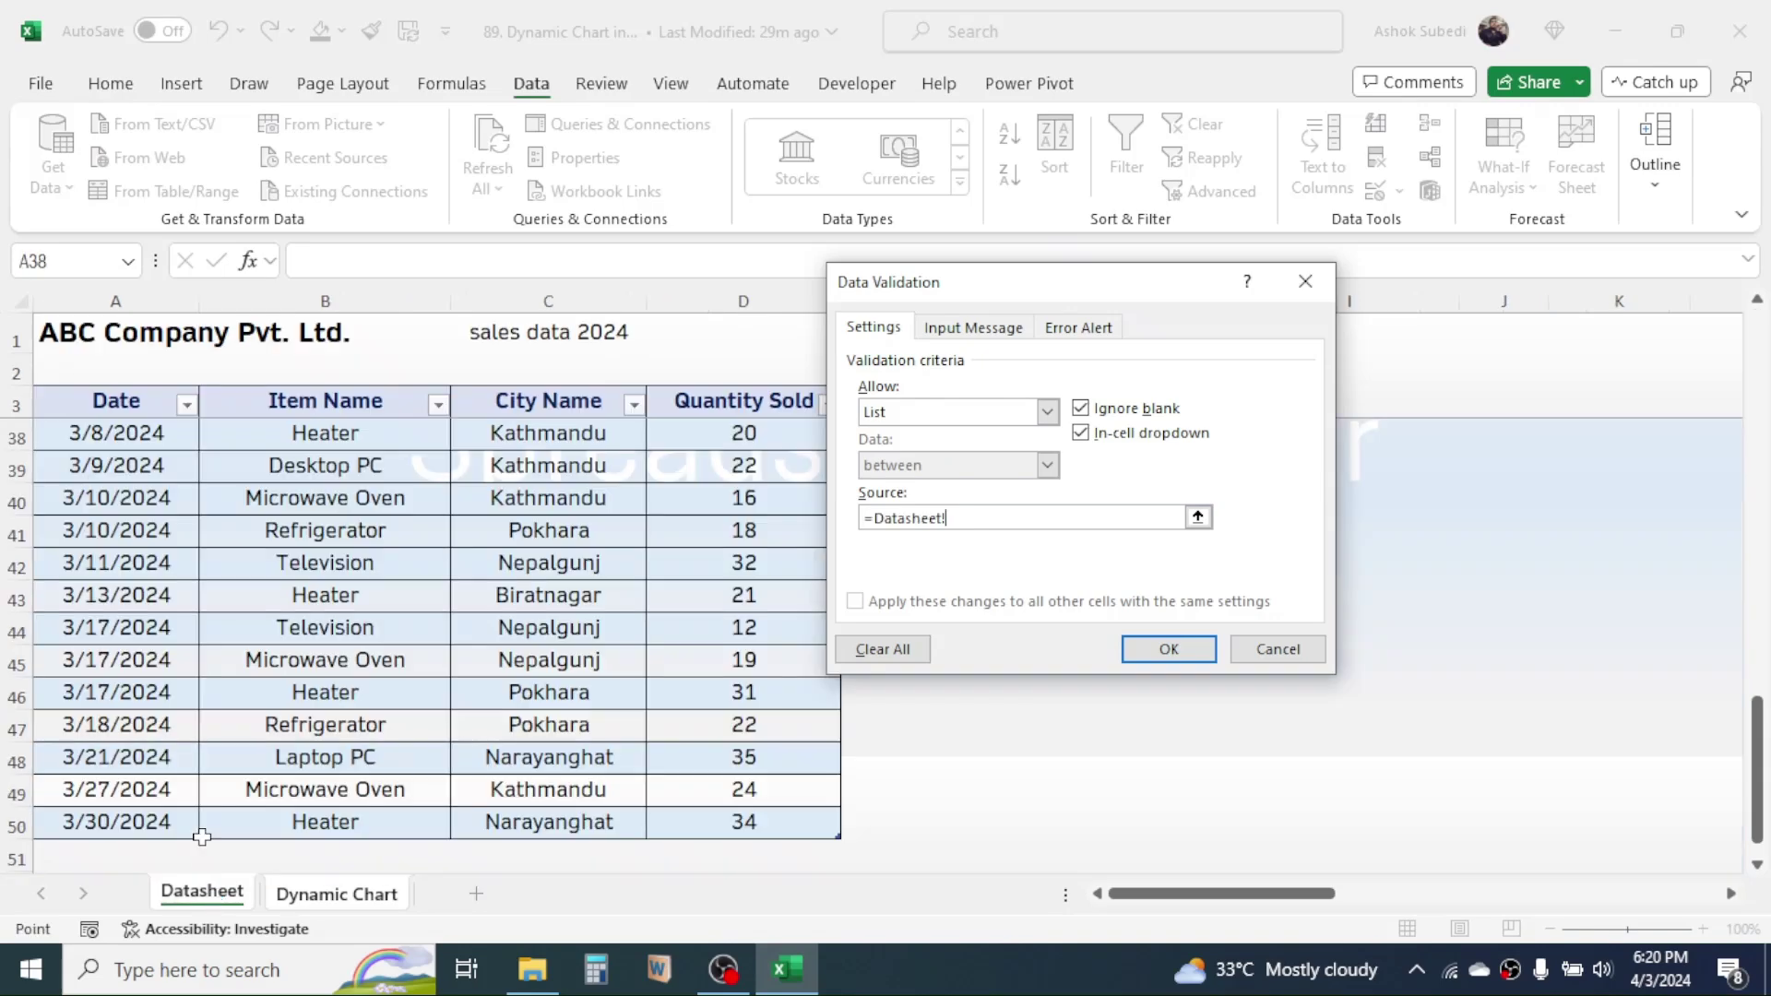
left_click(572, 406)
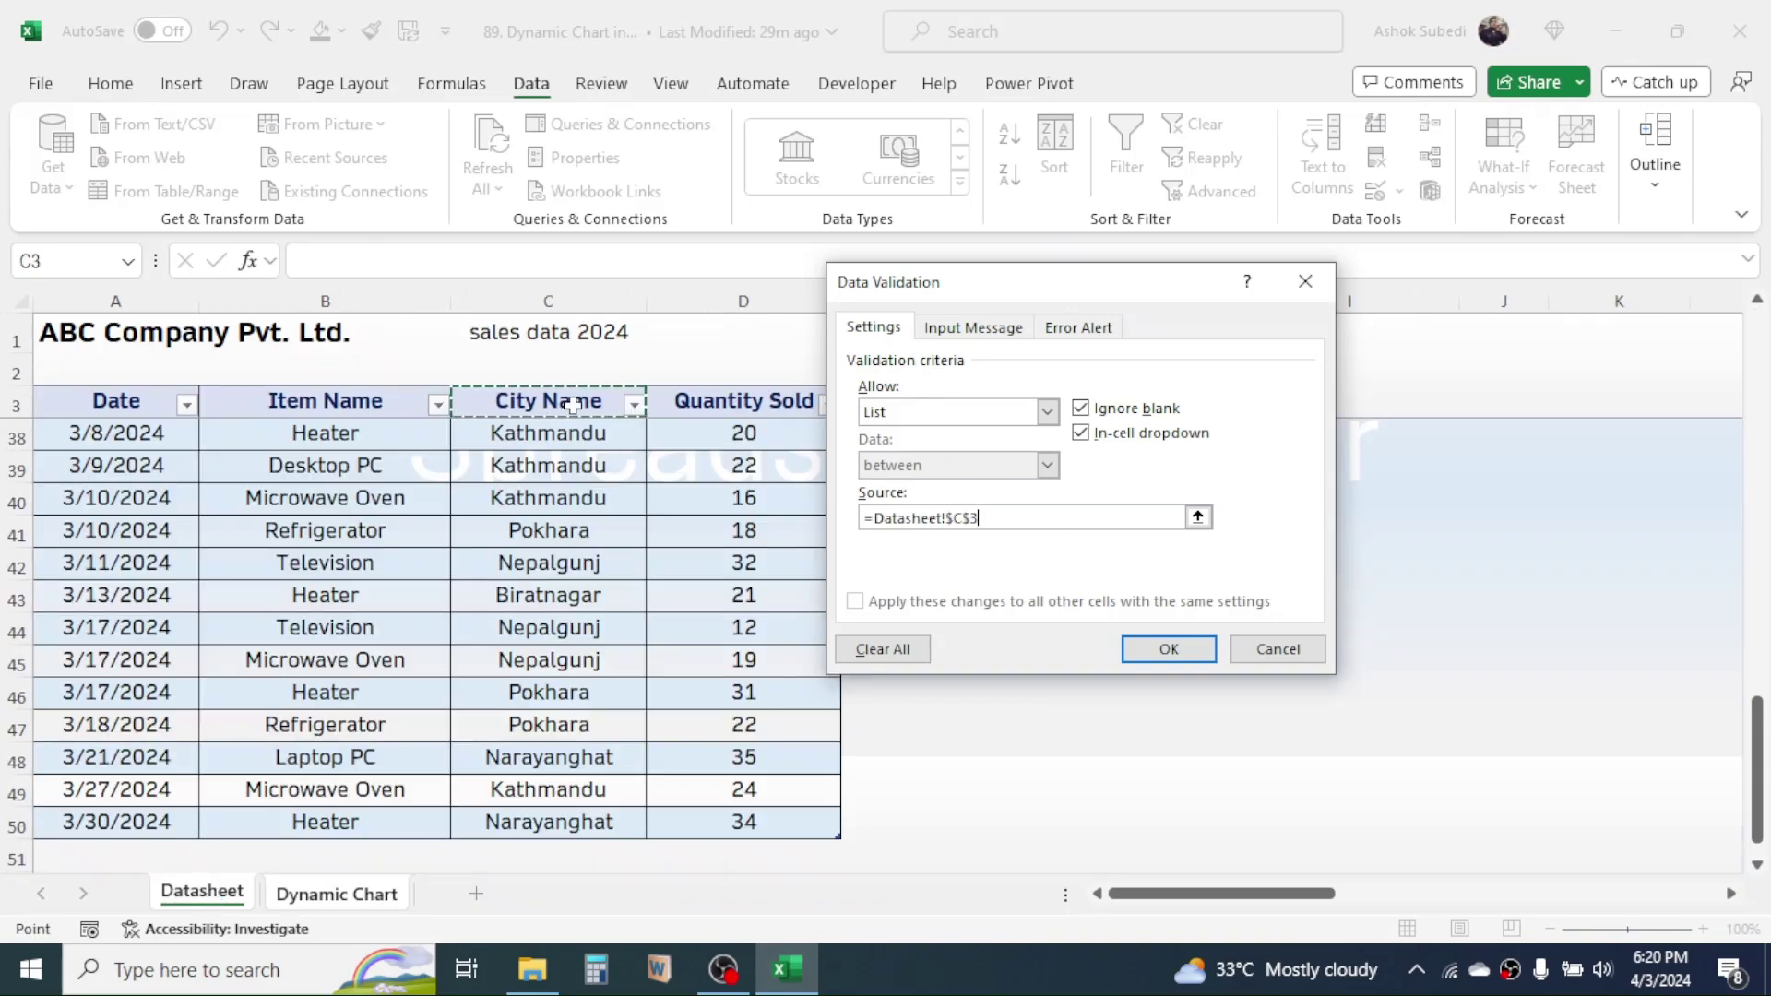
key("Down")
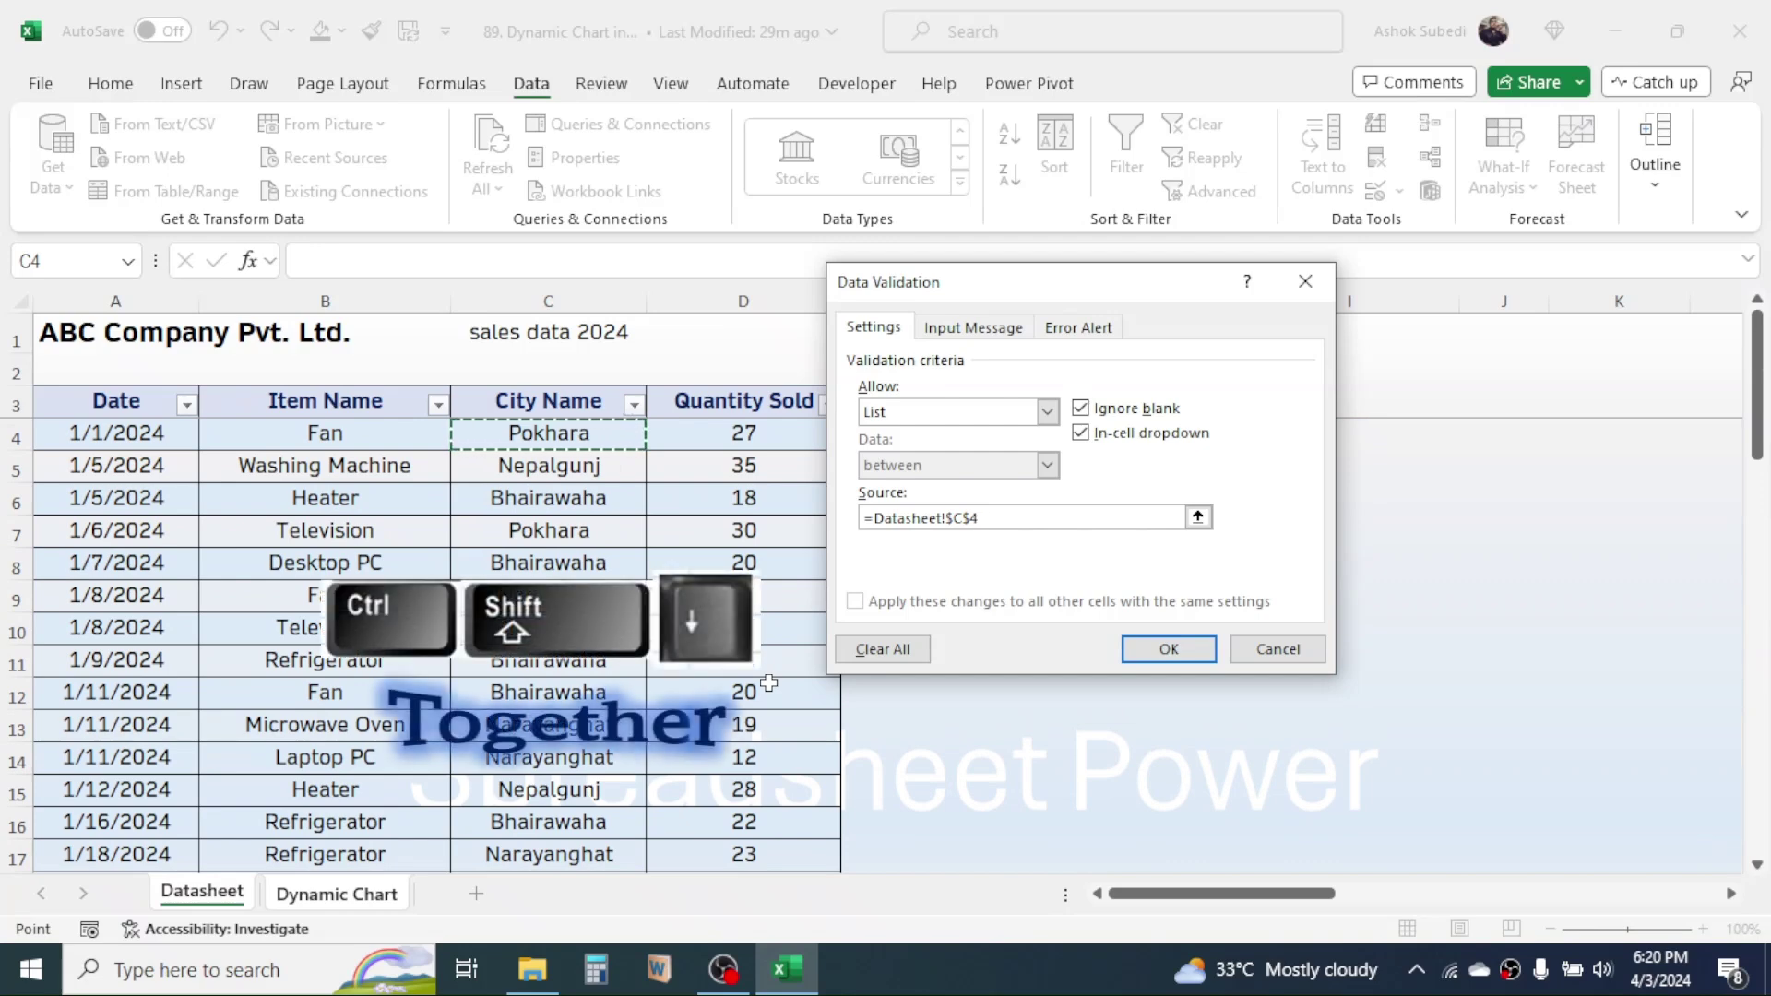
key("ctrl+shift+Down")
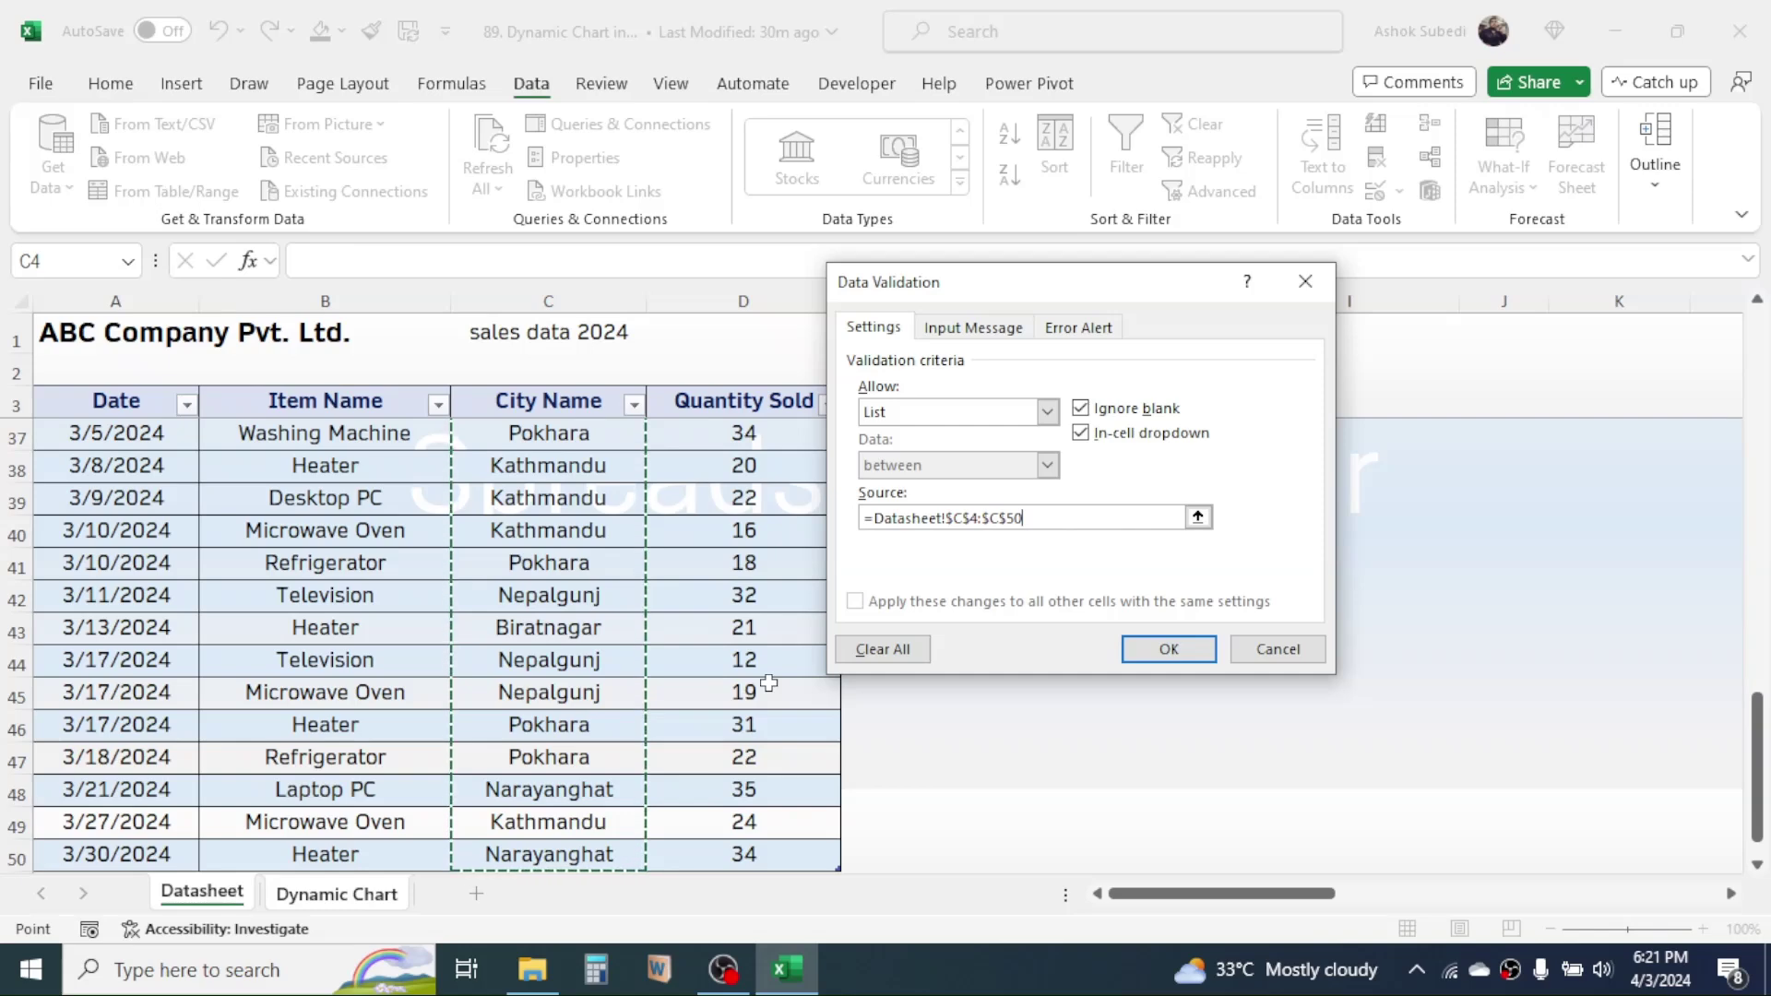
key("ctrl+shift+Down")
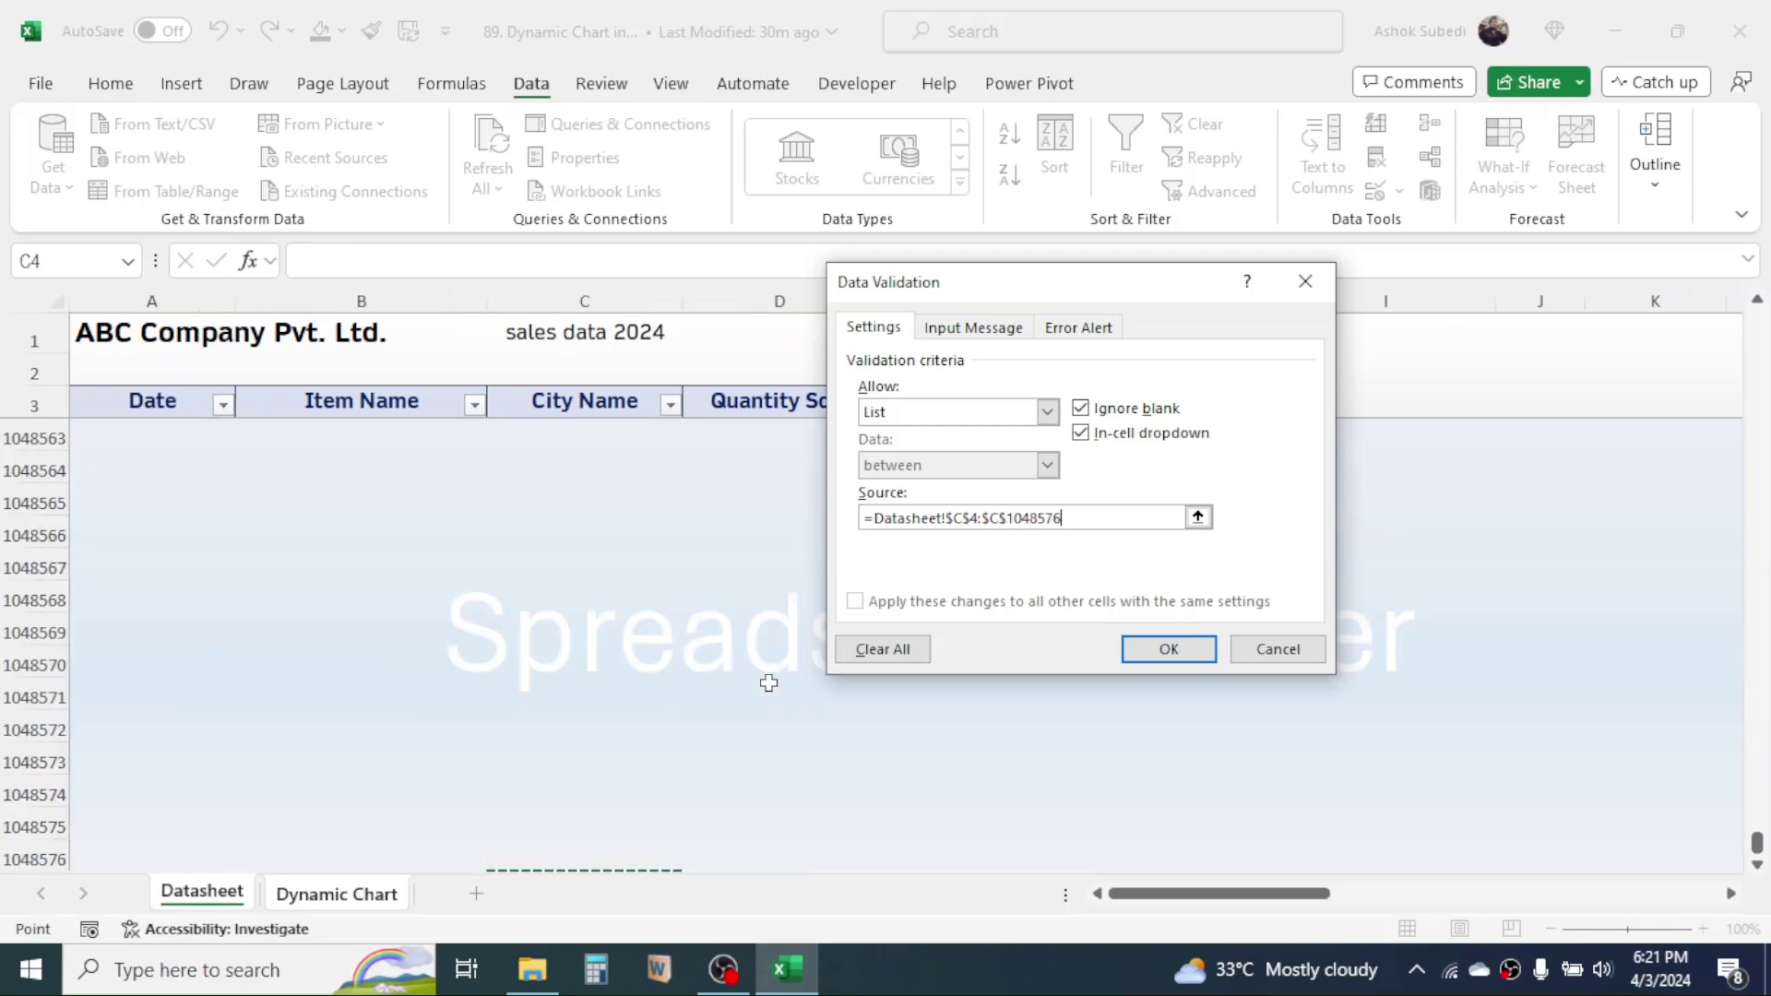
left_click(1182, 648)
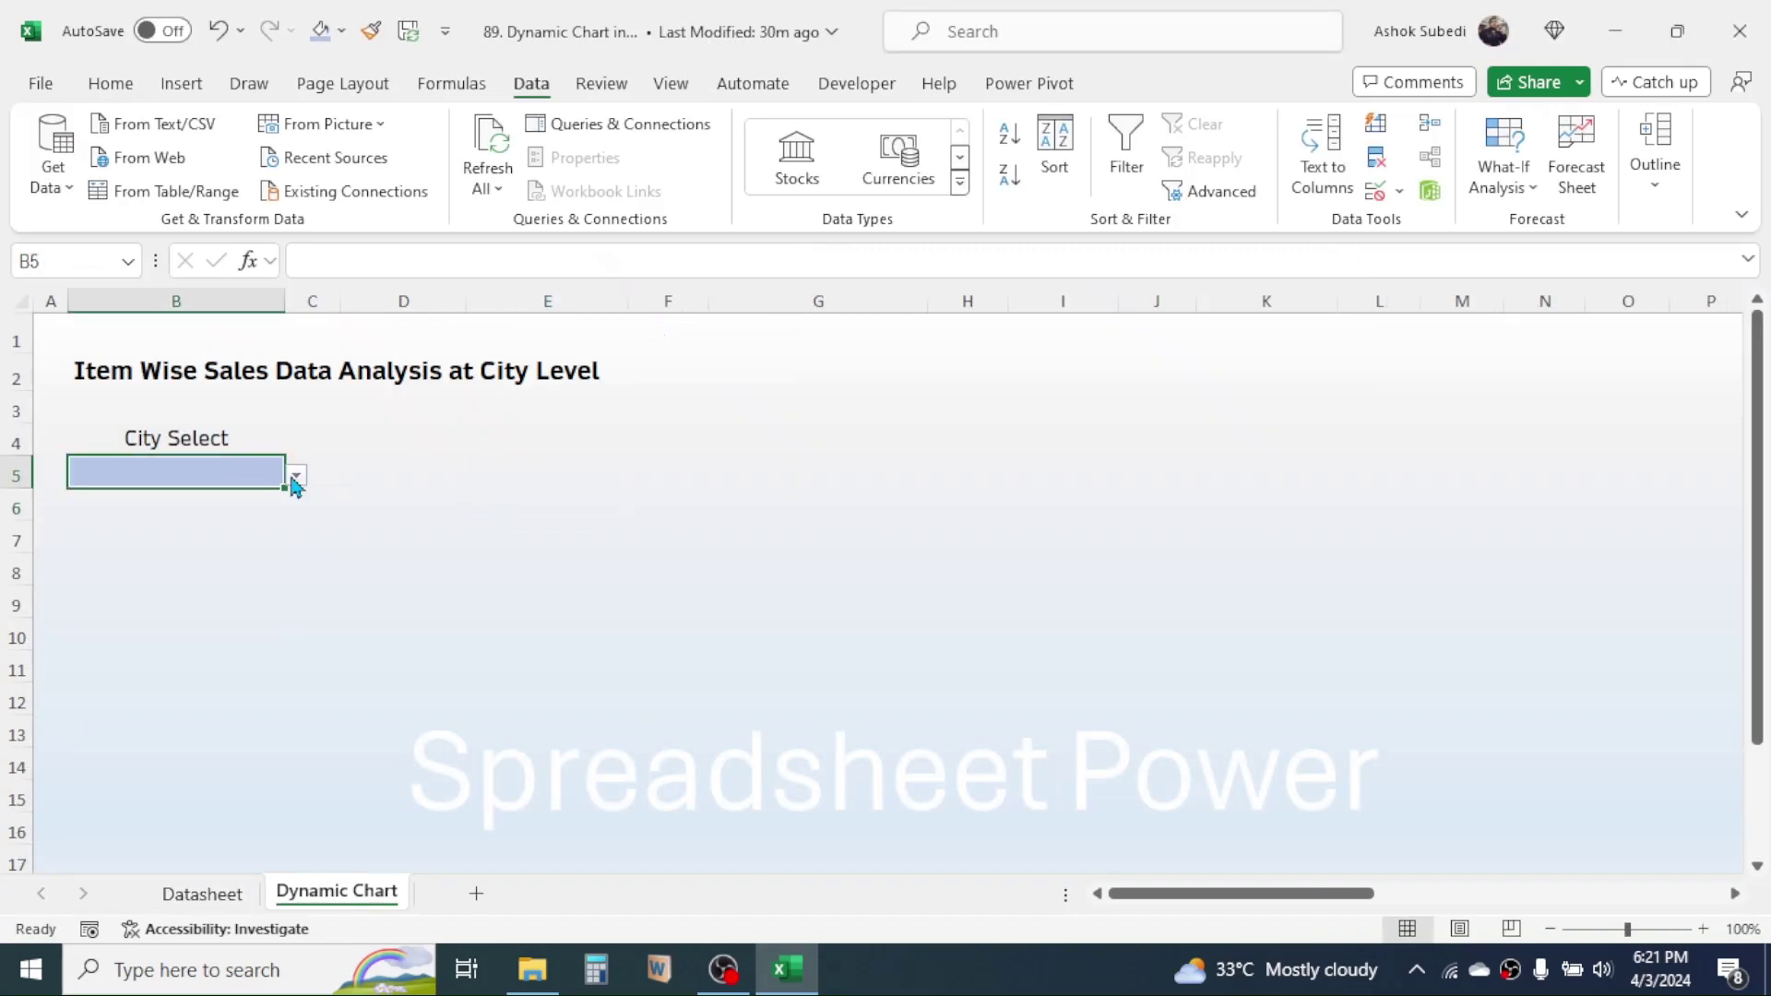
left_click(295, 476)
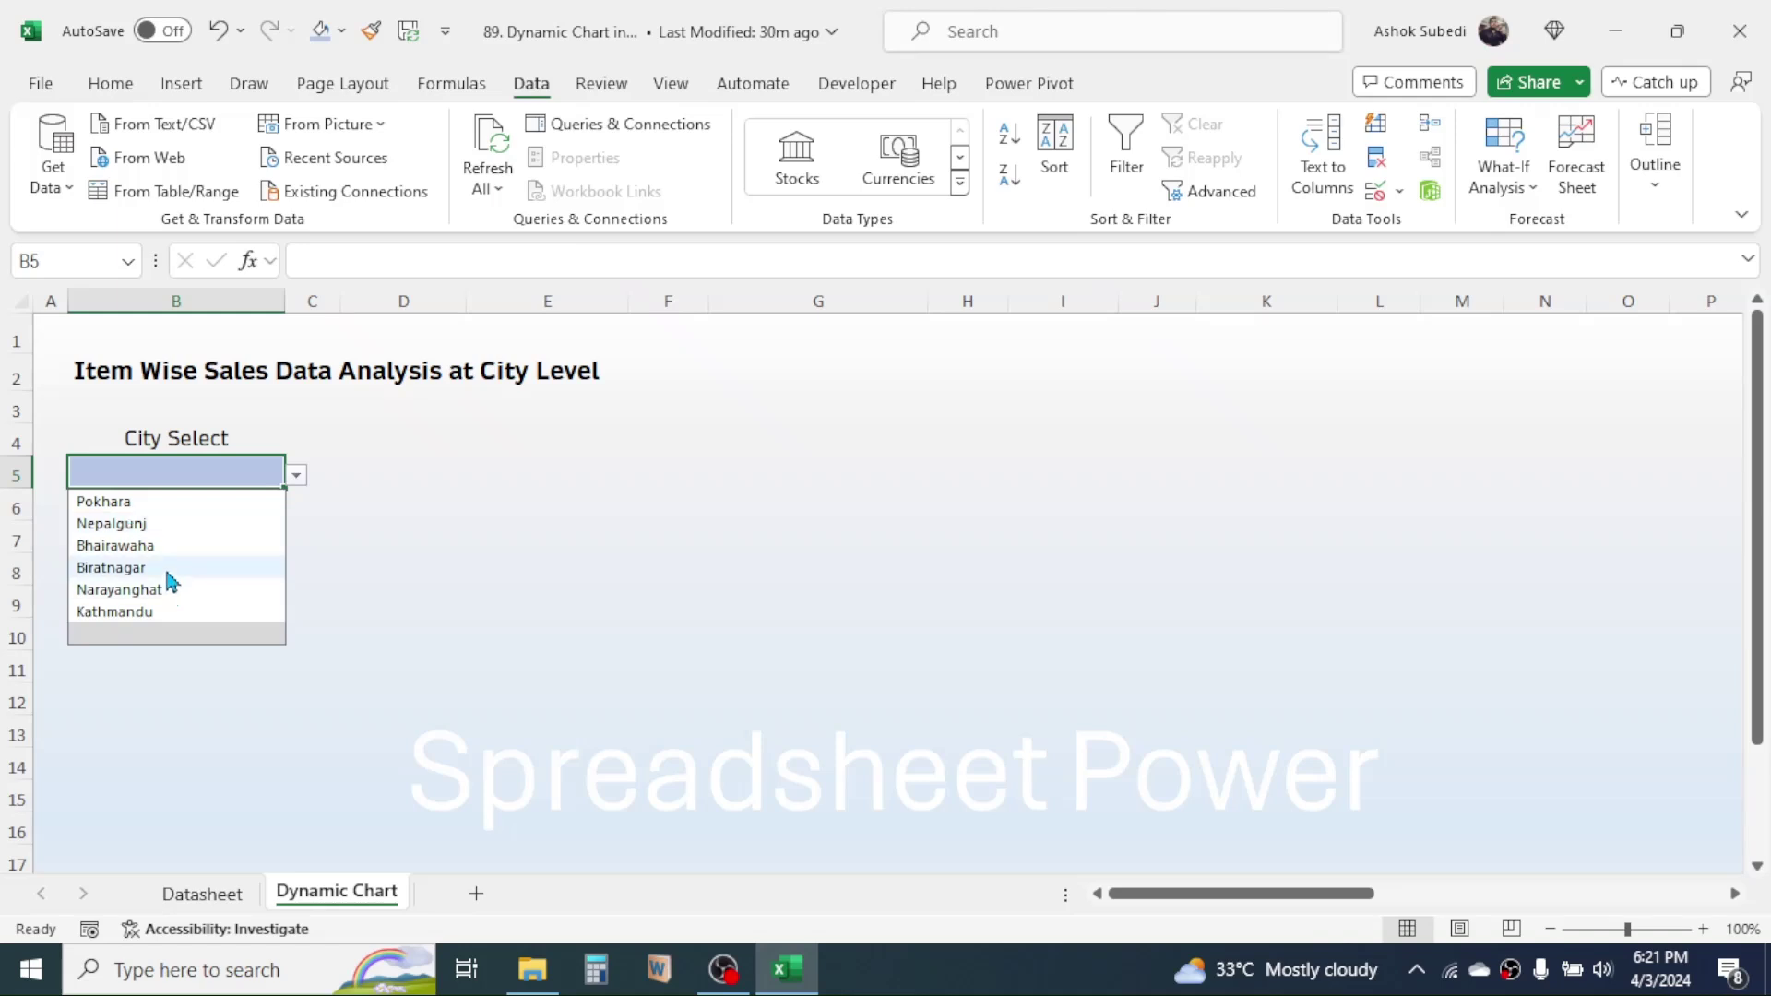
left_click(312, 406)
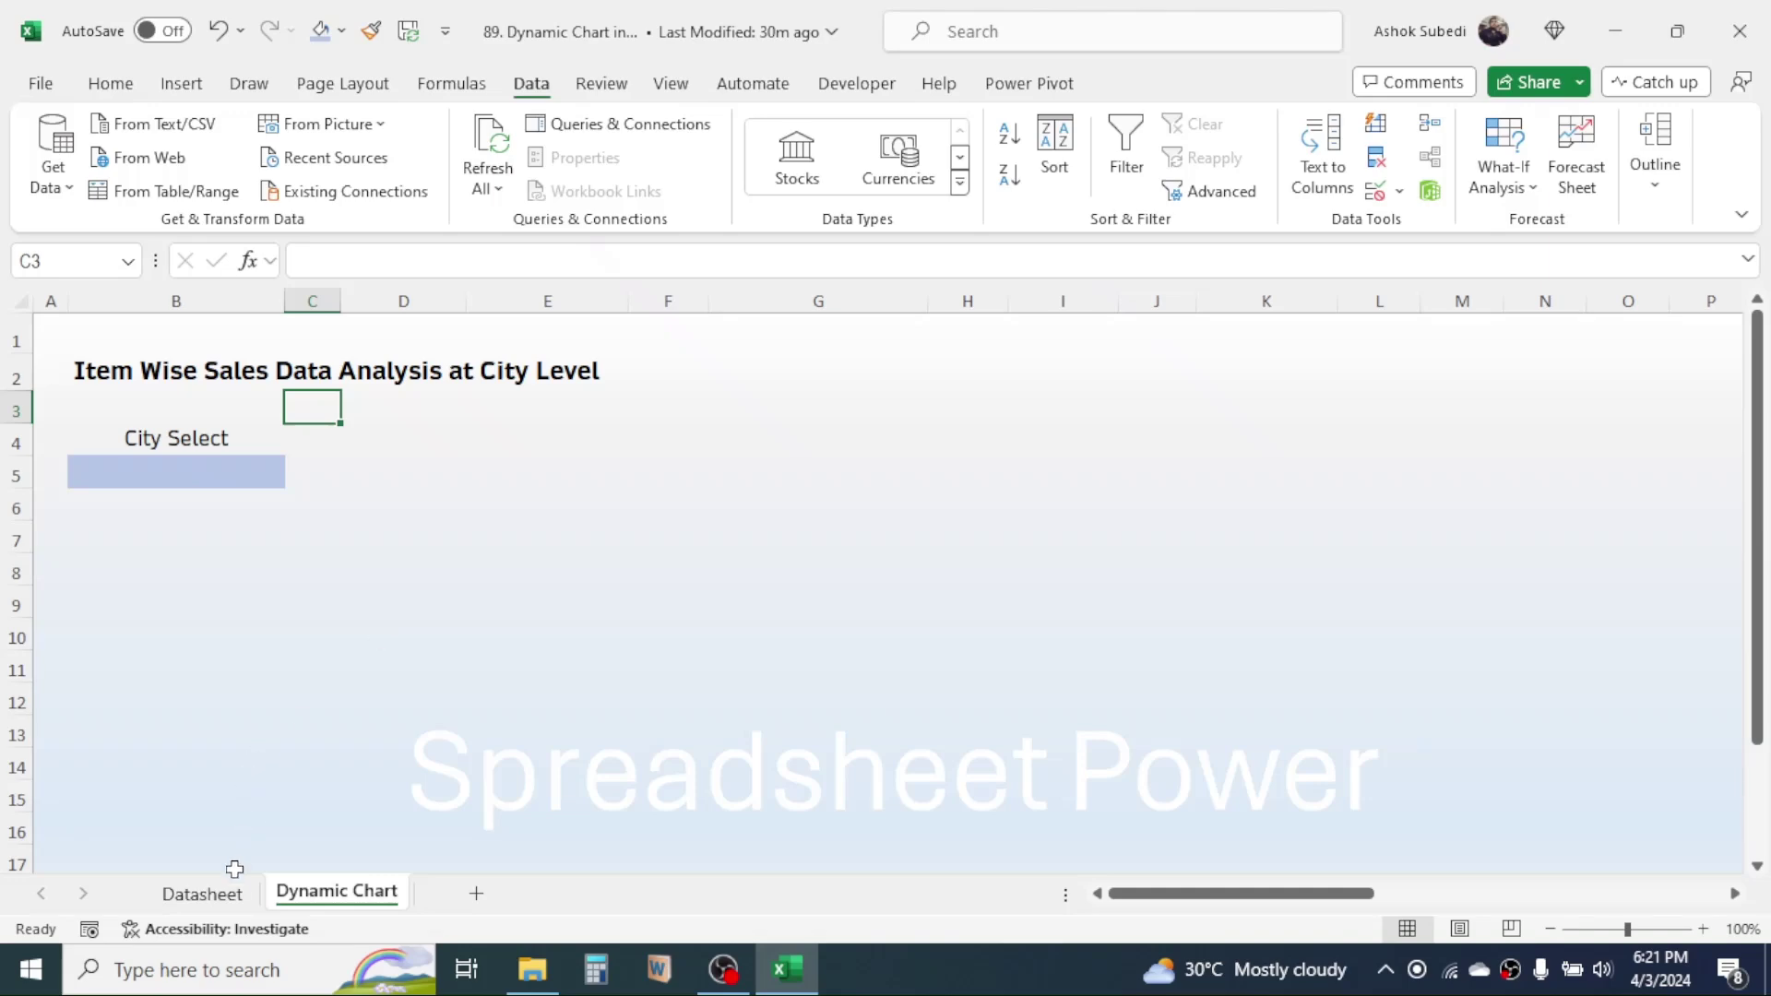
- Copy the city names in C4:C50 of the Datasheet sheet and paste them as values starting at cell H4
left_click(202, 893)
left_click_drag(1760, 849, 1760, 330)
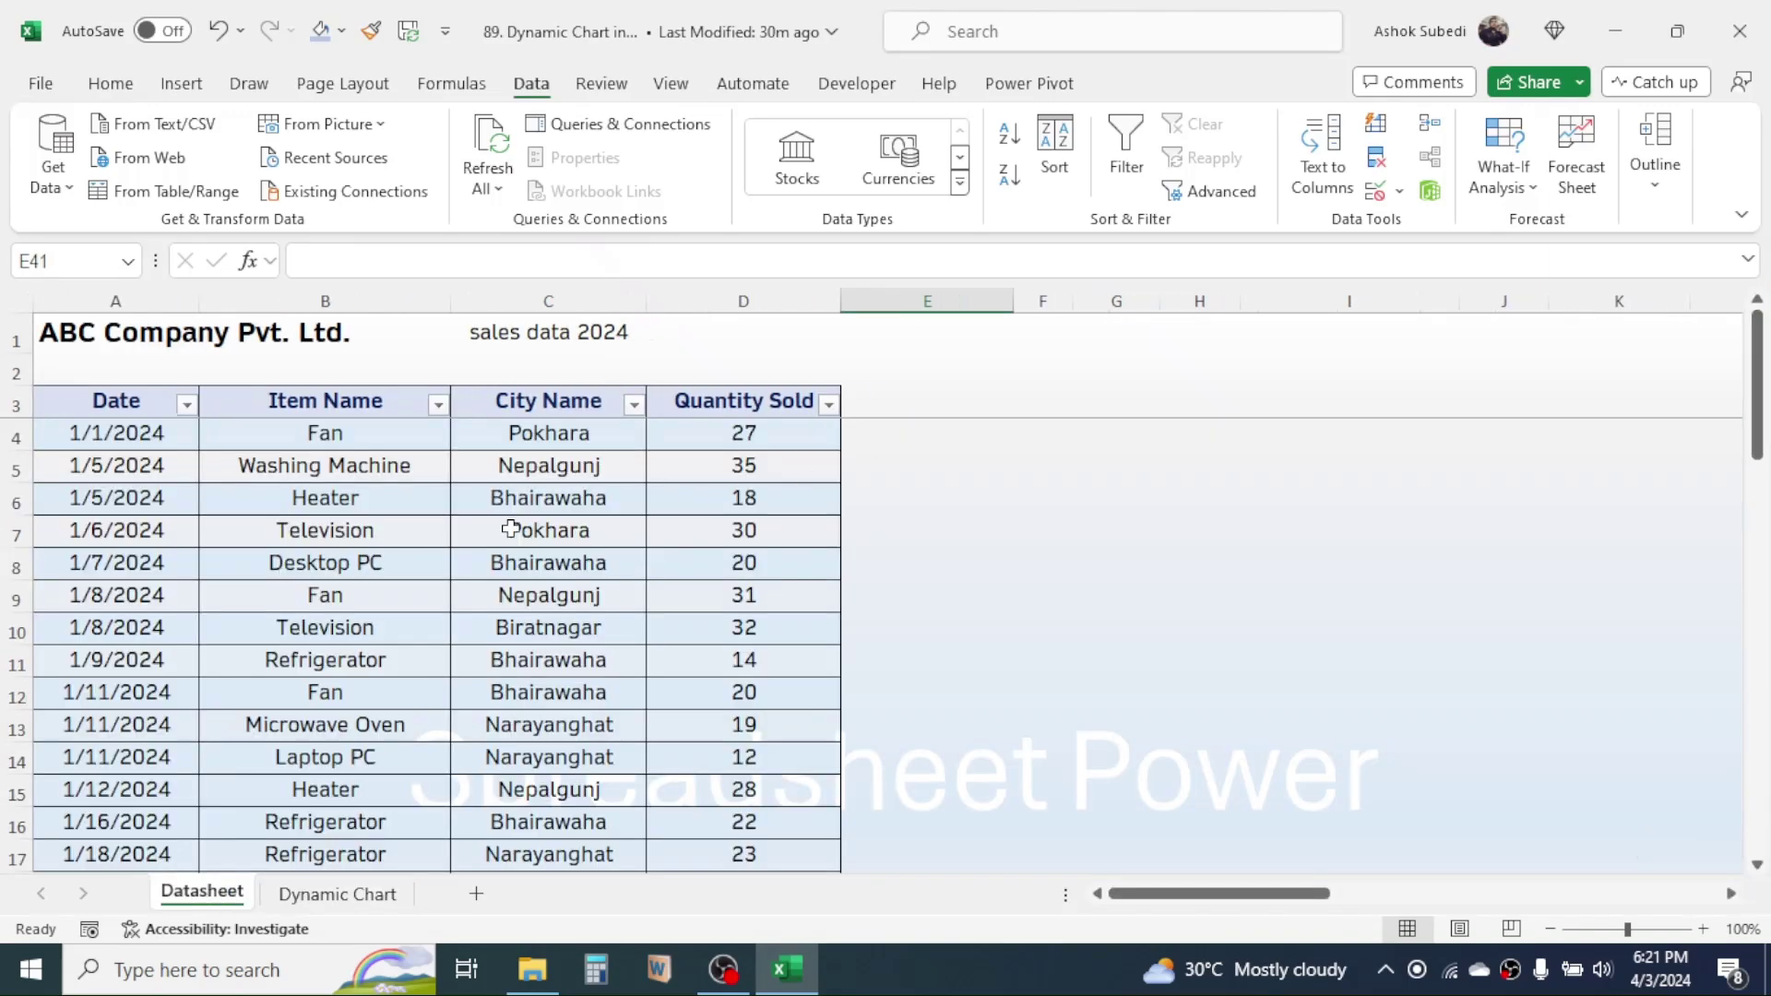
left_click(577, 433)
key("shift+Down")
key("ctrl+shift+Down")
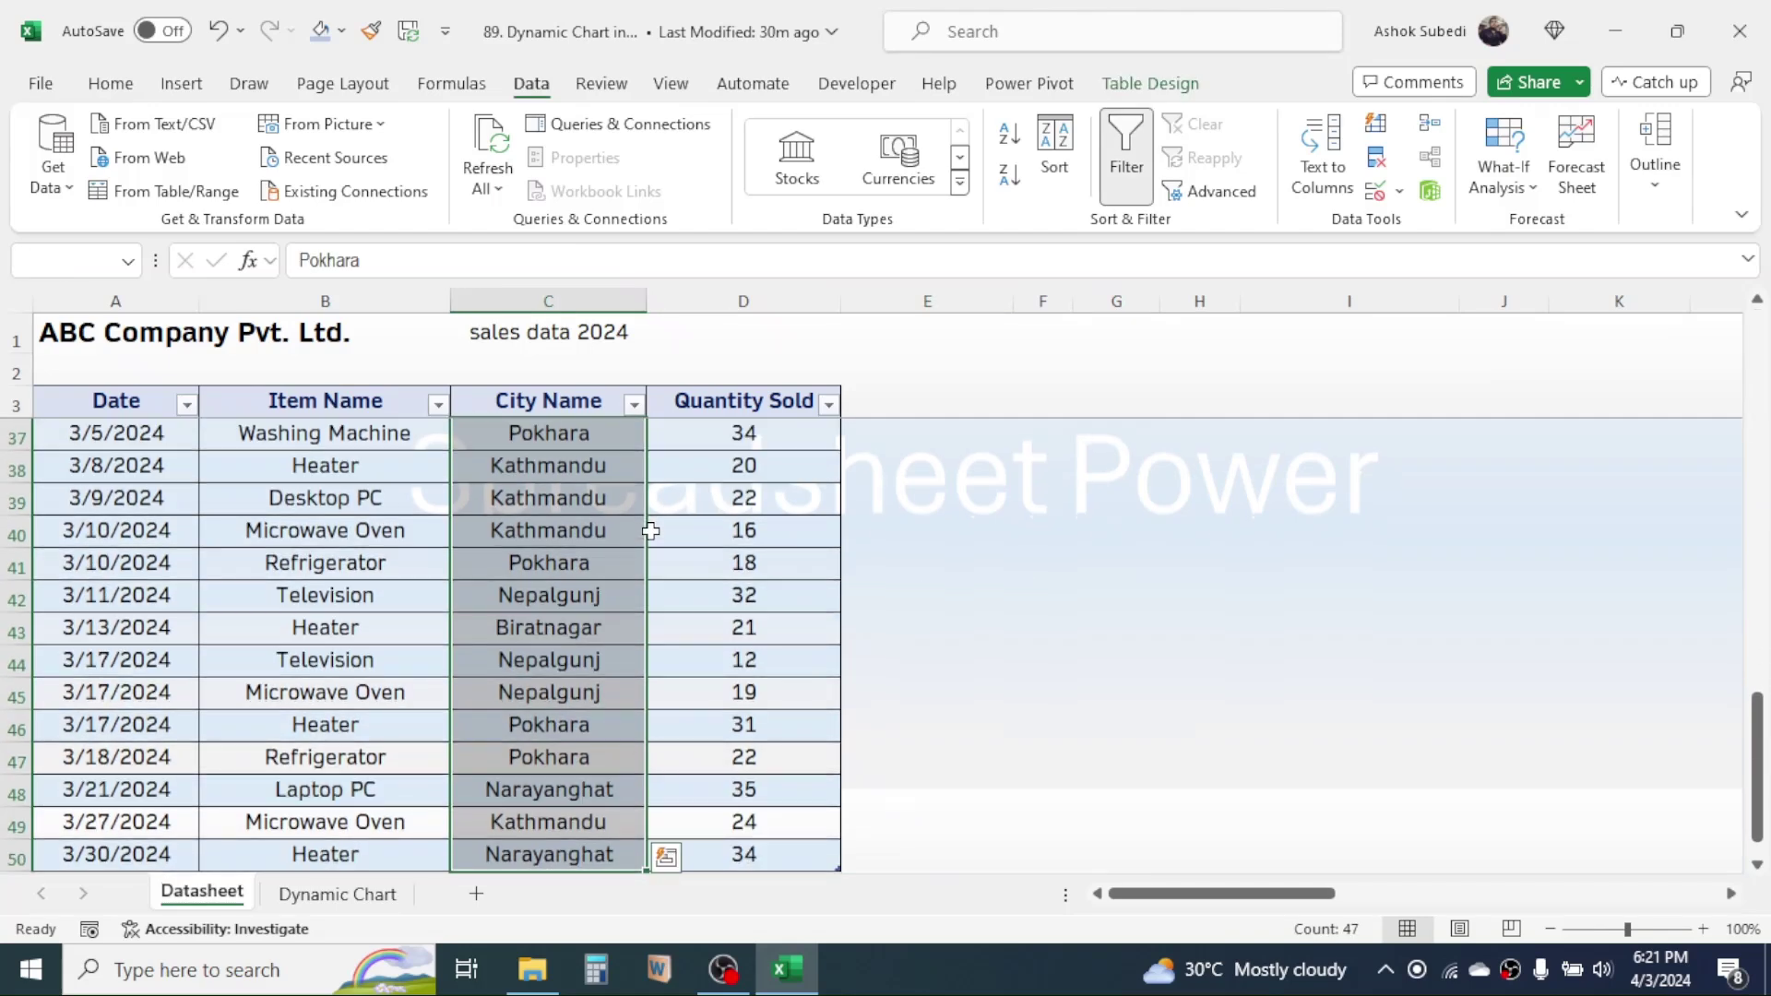
key("ctrl+c")
left_click_drag(1757, 768, 1758, 385)
left_click(1235, 439)
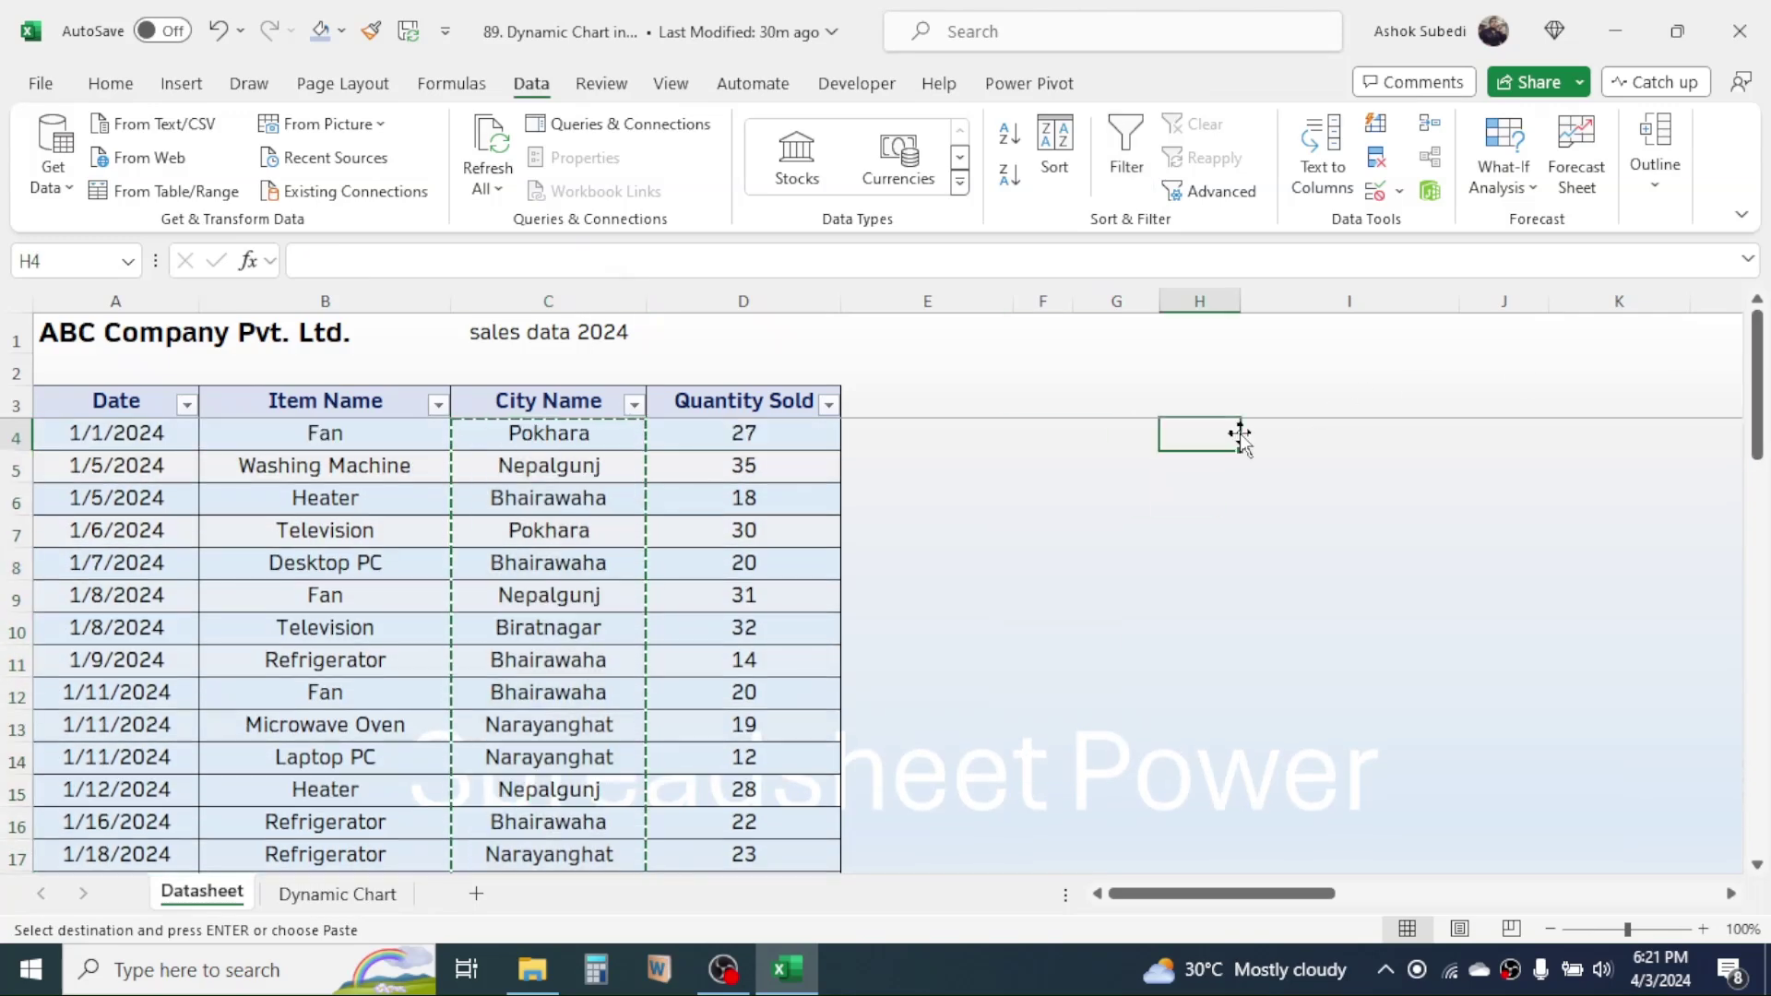
right_click(1204, 437)
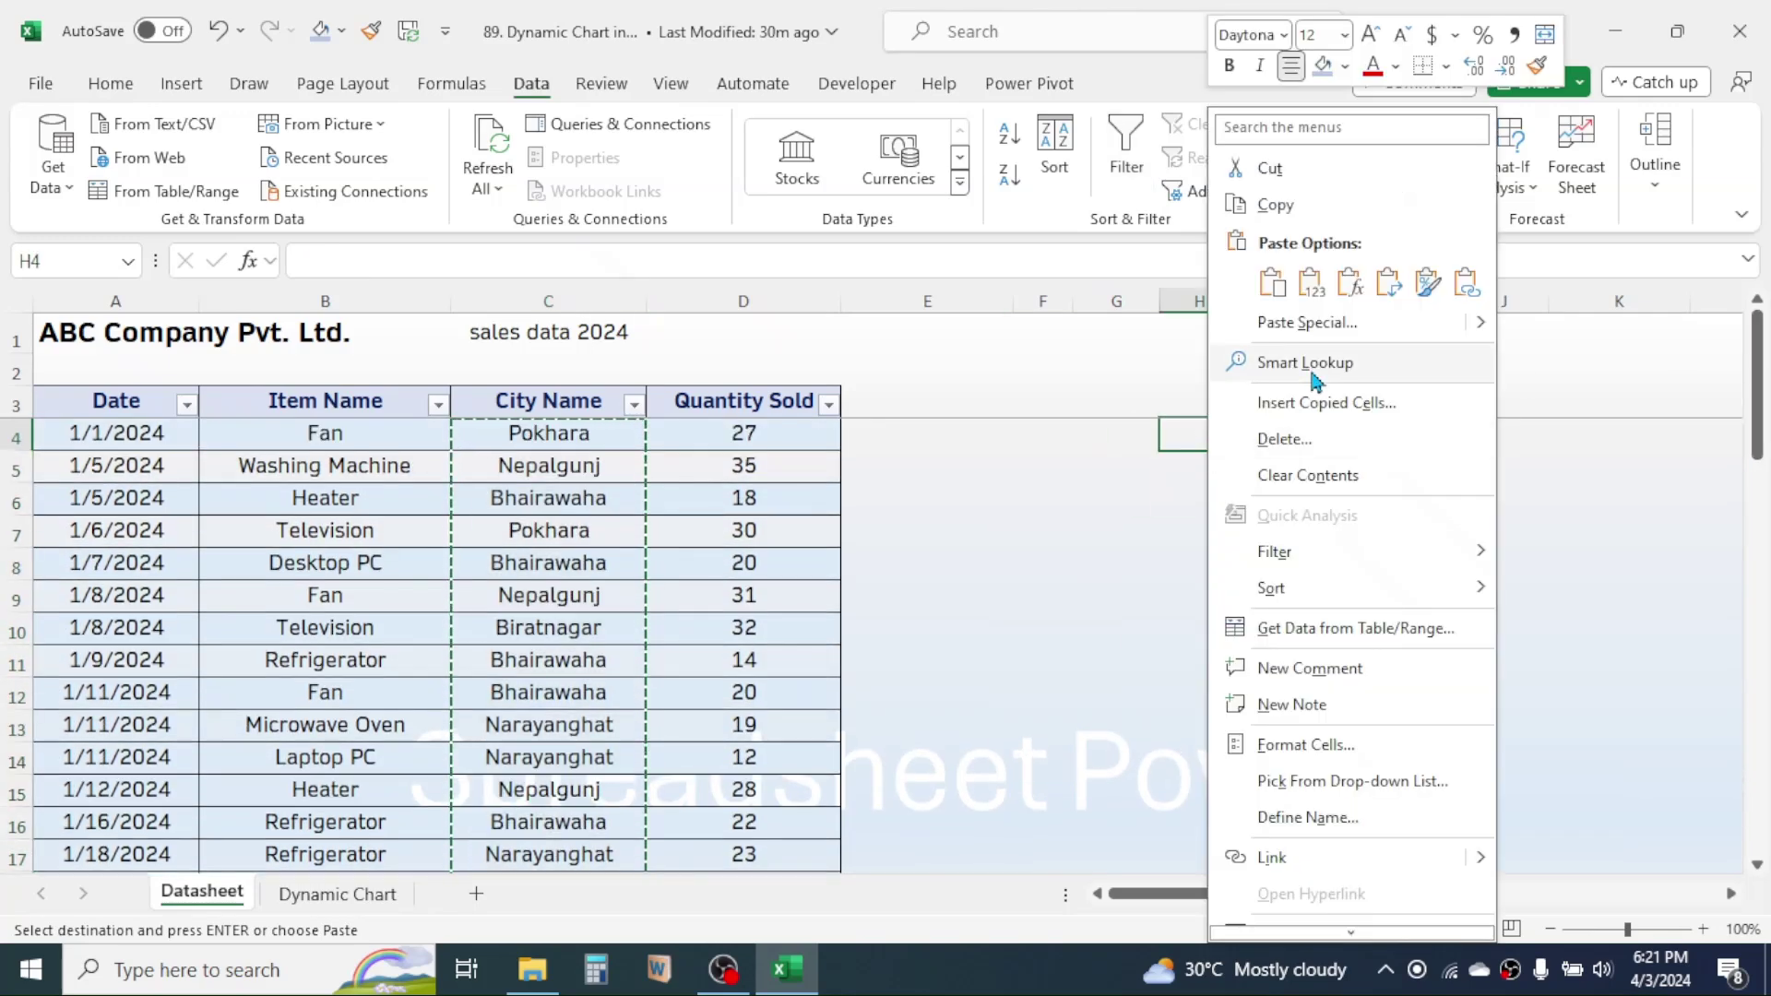
left_click(1310, 324)
left_click(1086, 275)
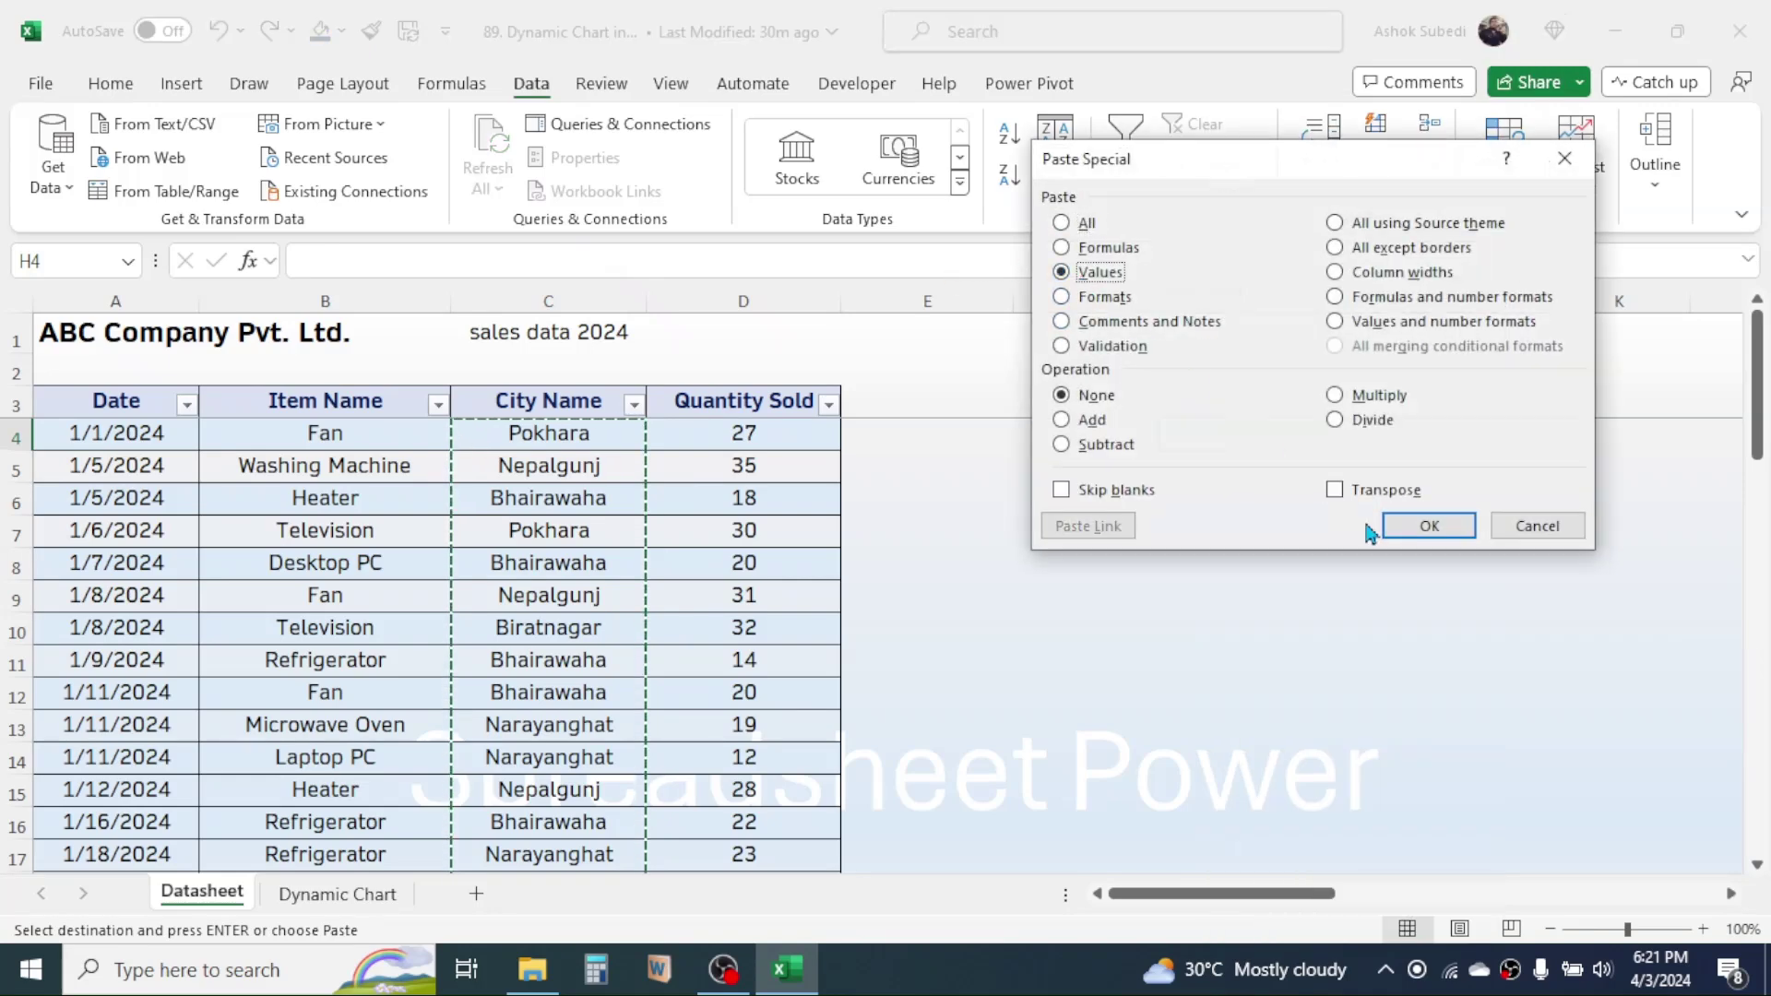
left_click(1429, 524)
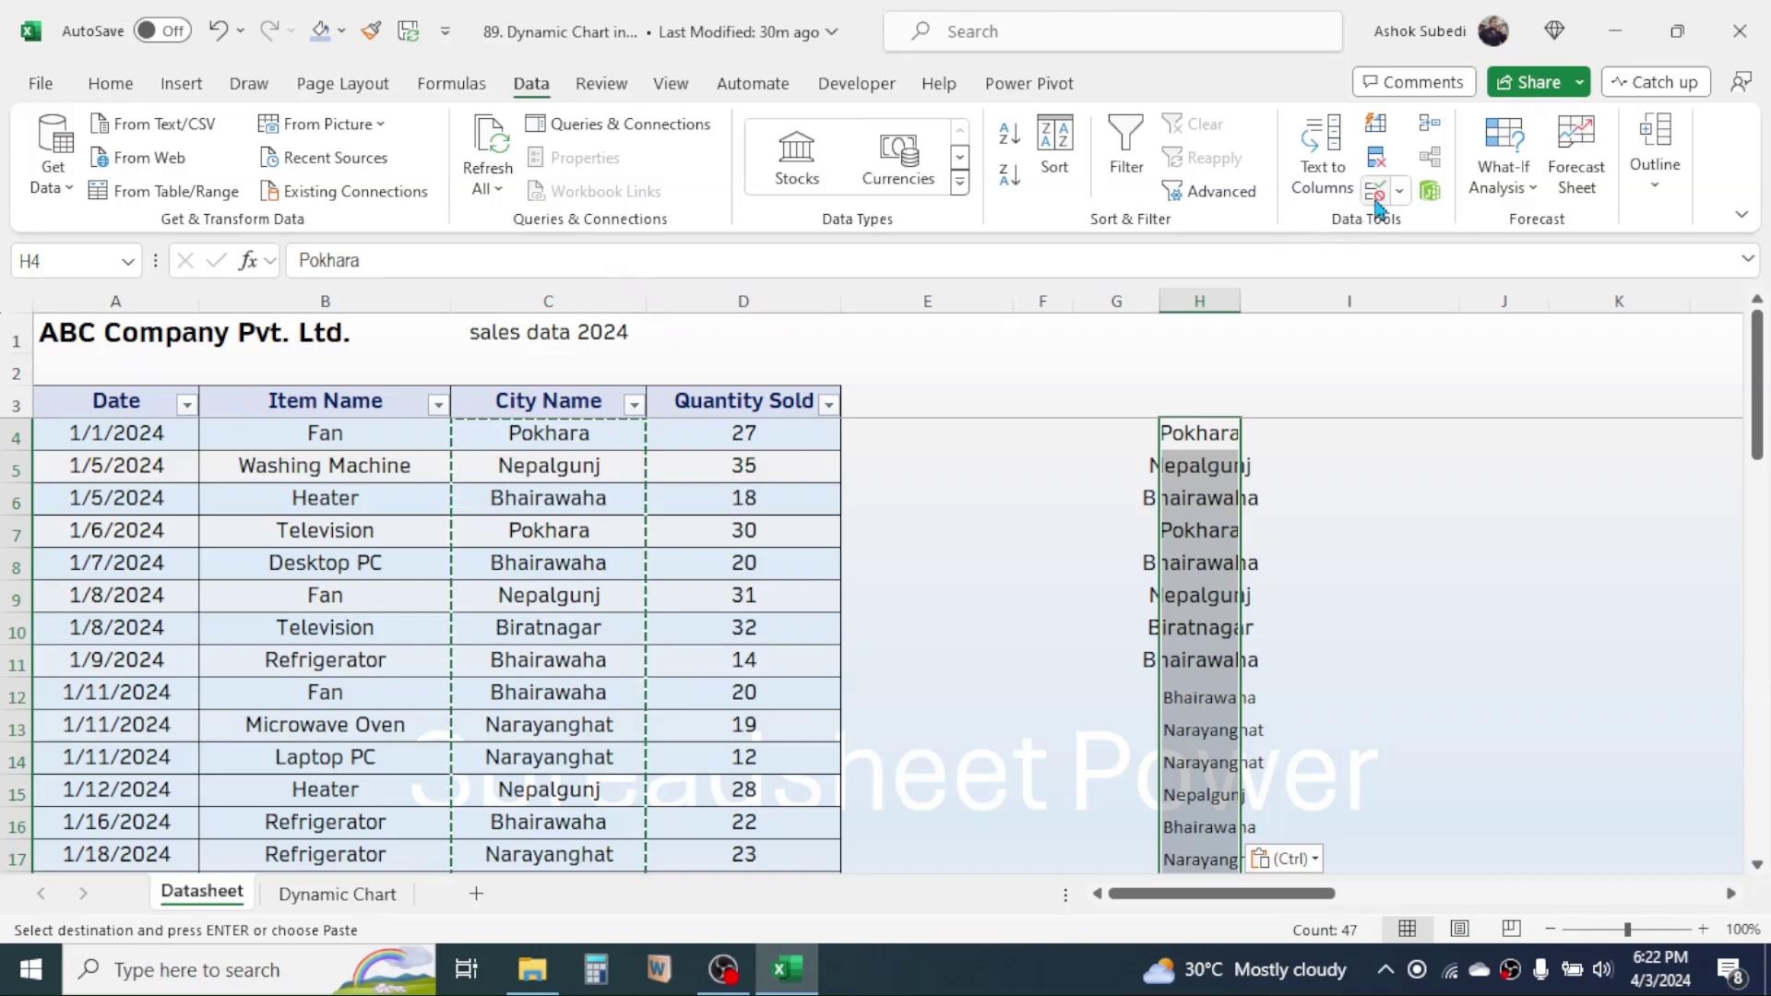
- Remove the duplicates from the pasted city names in column H and select the unique cities in H4:H9
left_click(1377, 162)
left_click(1196, 635)
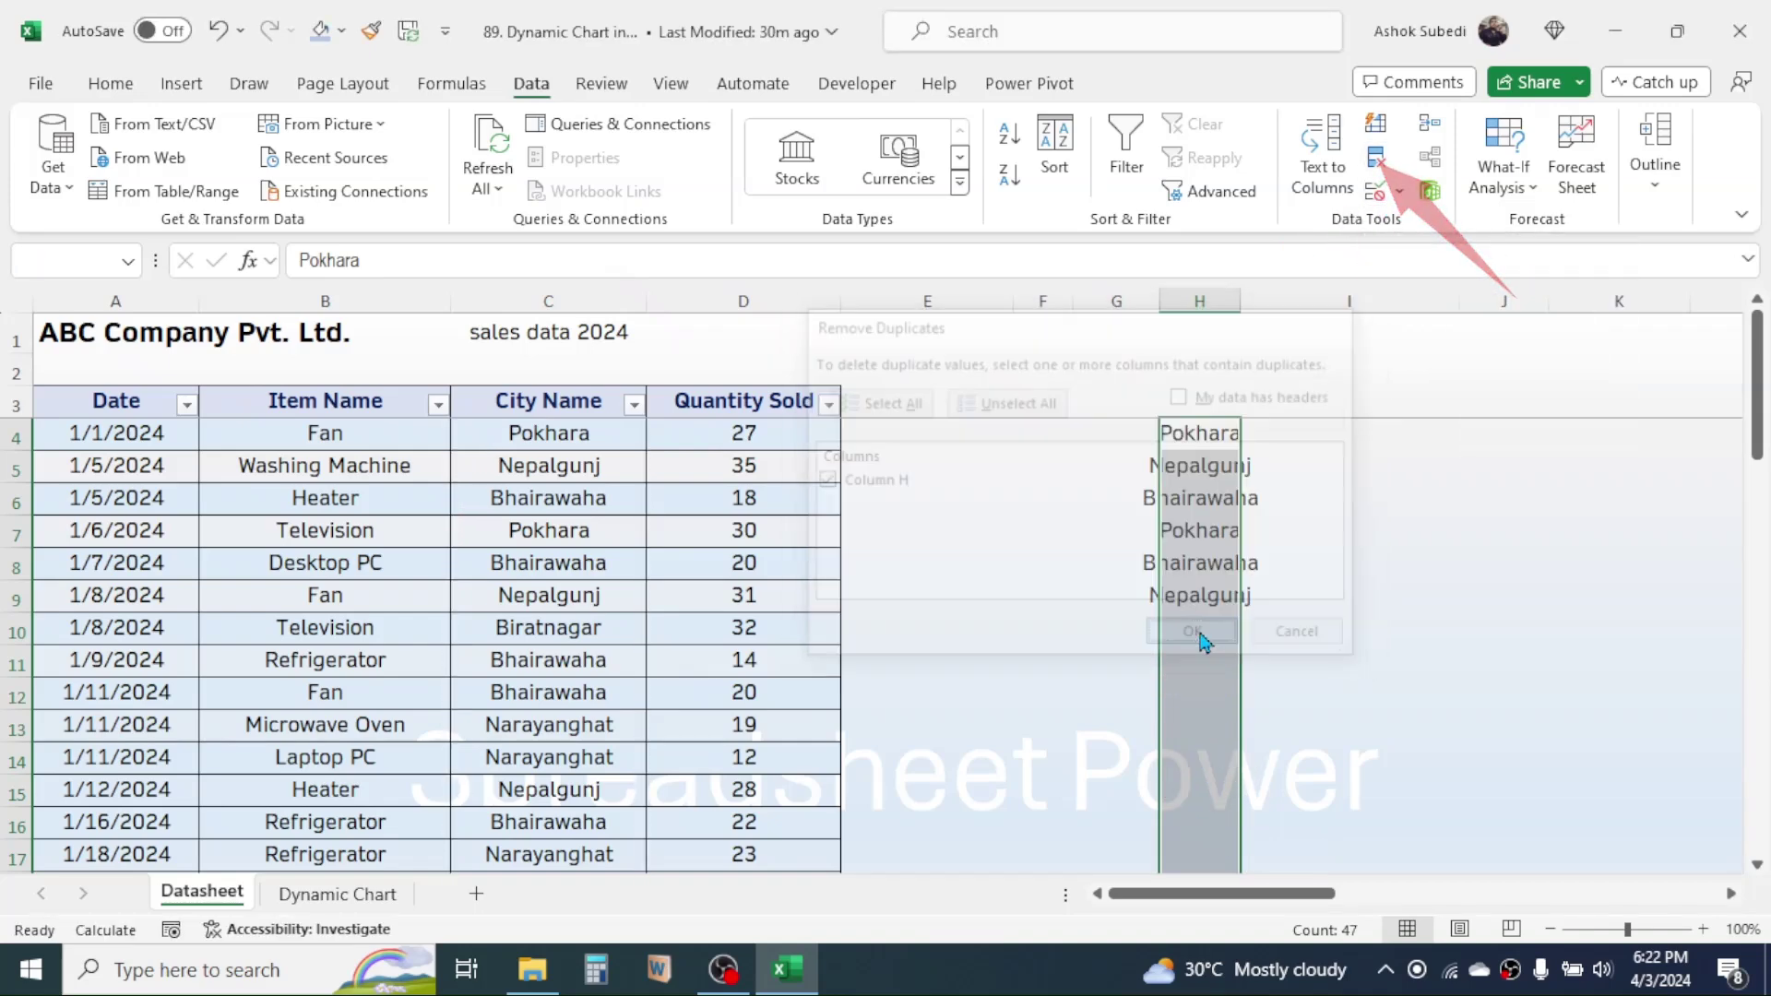
left_click(1054, 557)
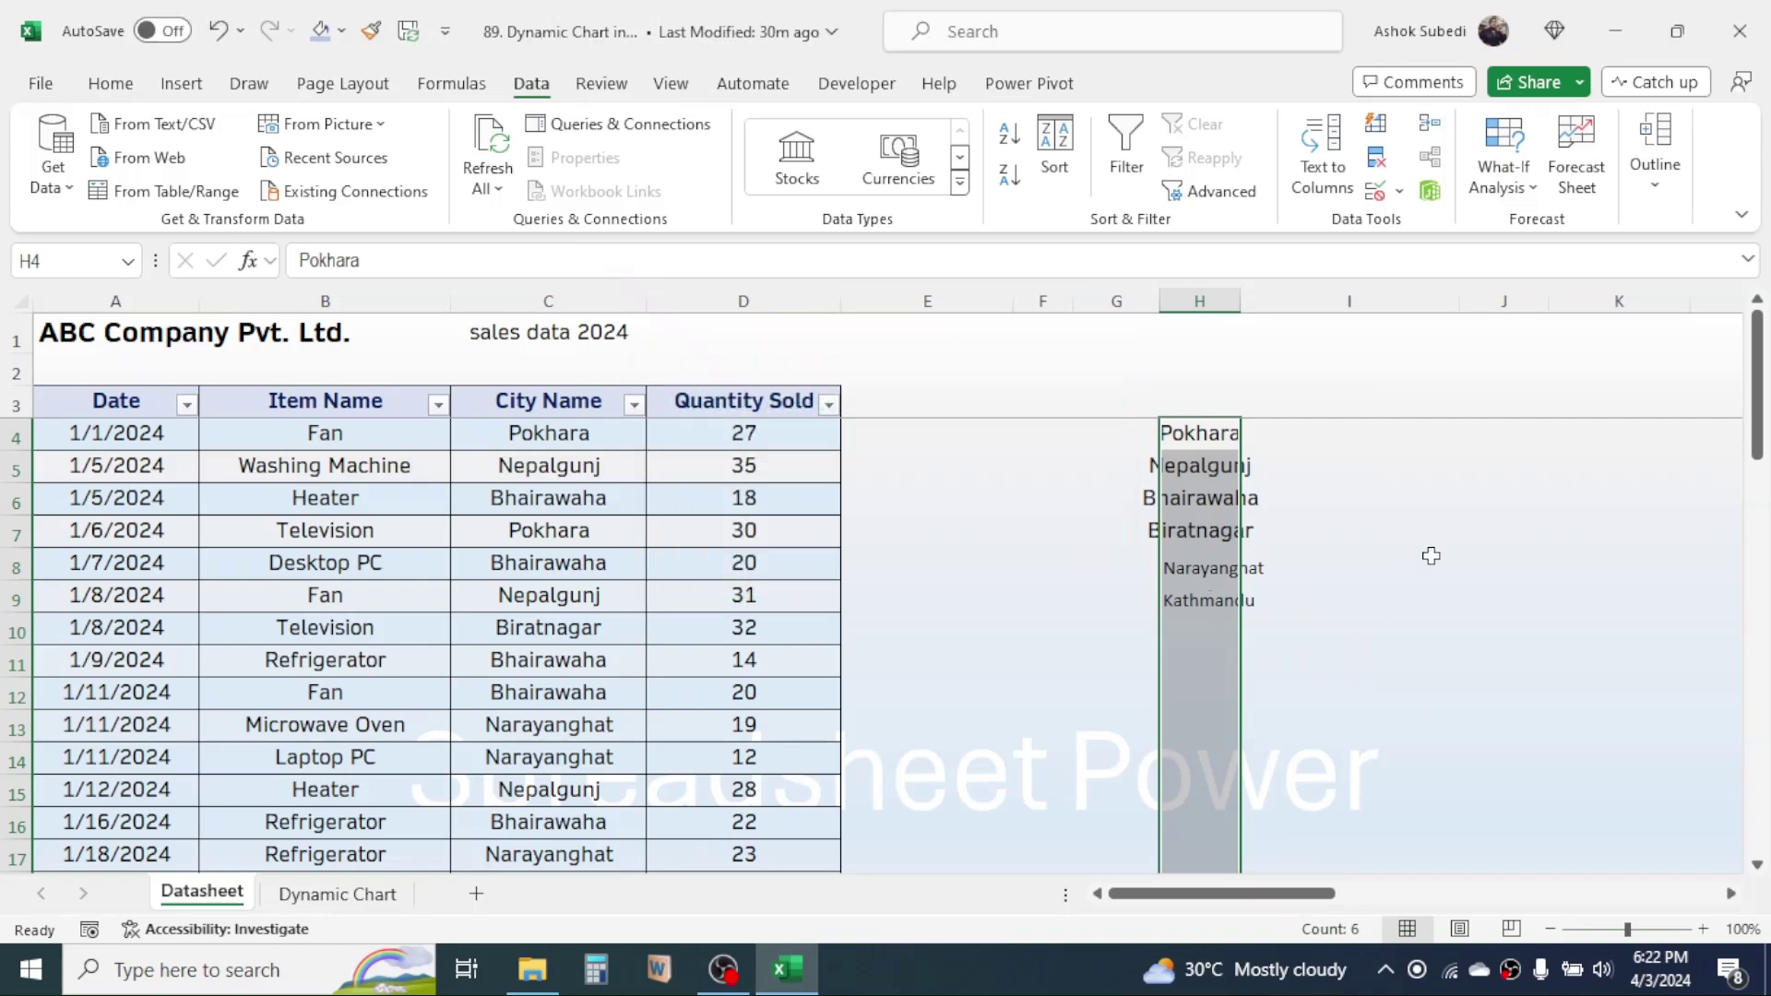
left_click(1504, 499)
left_click(1210, 446)
left_click(1381, 566)
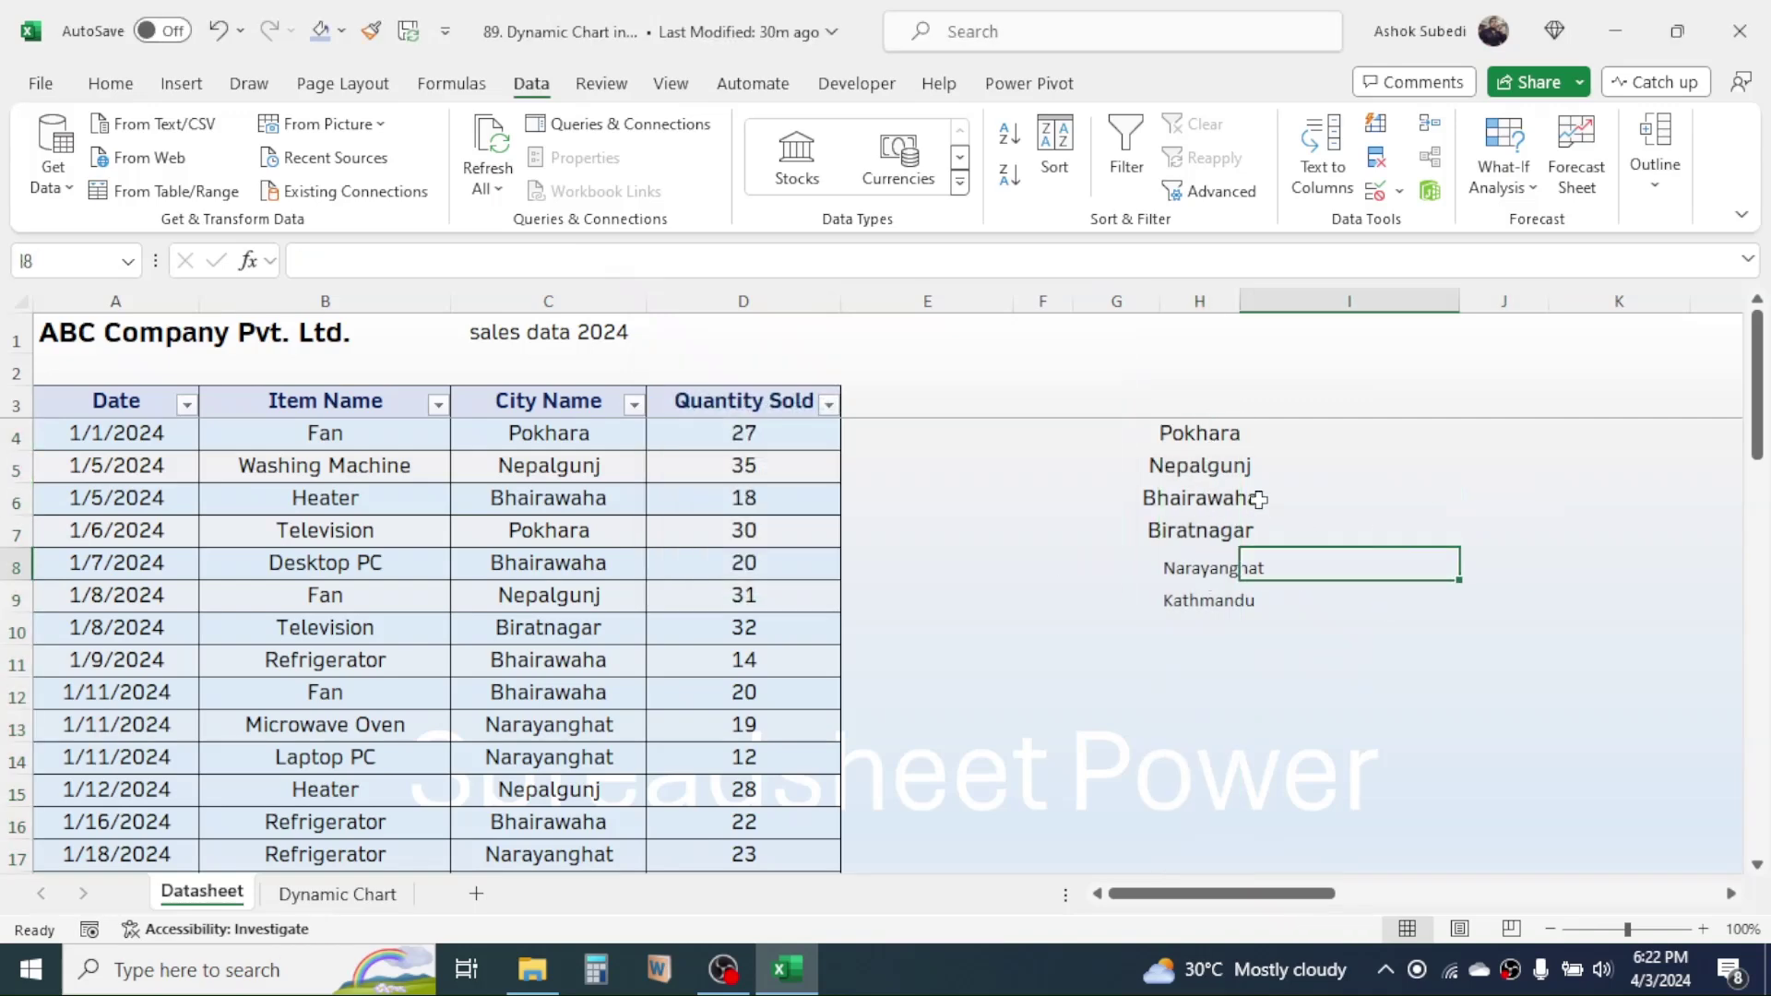
left_click_drag(1216, 436, 1208, 601)
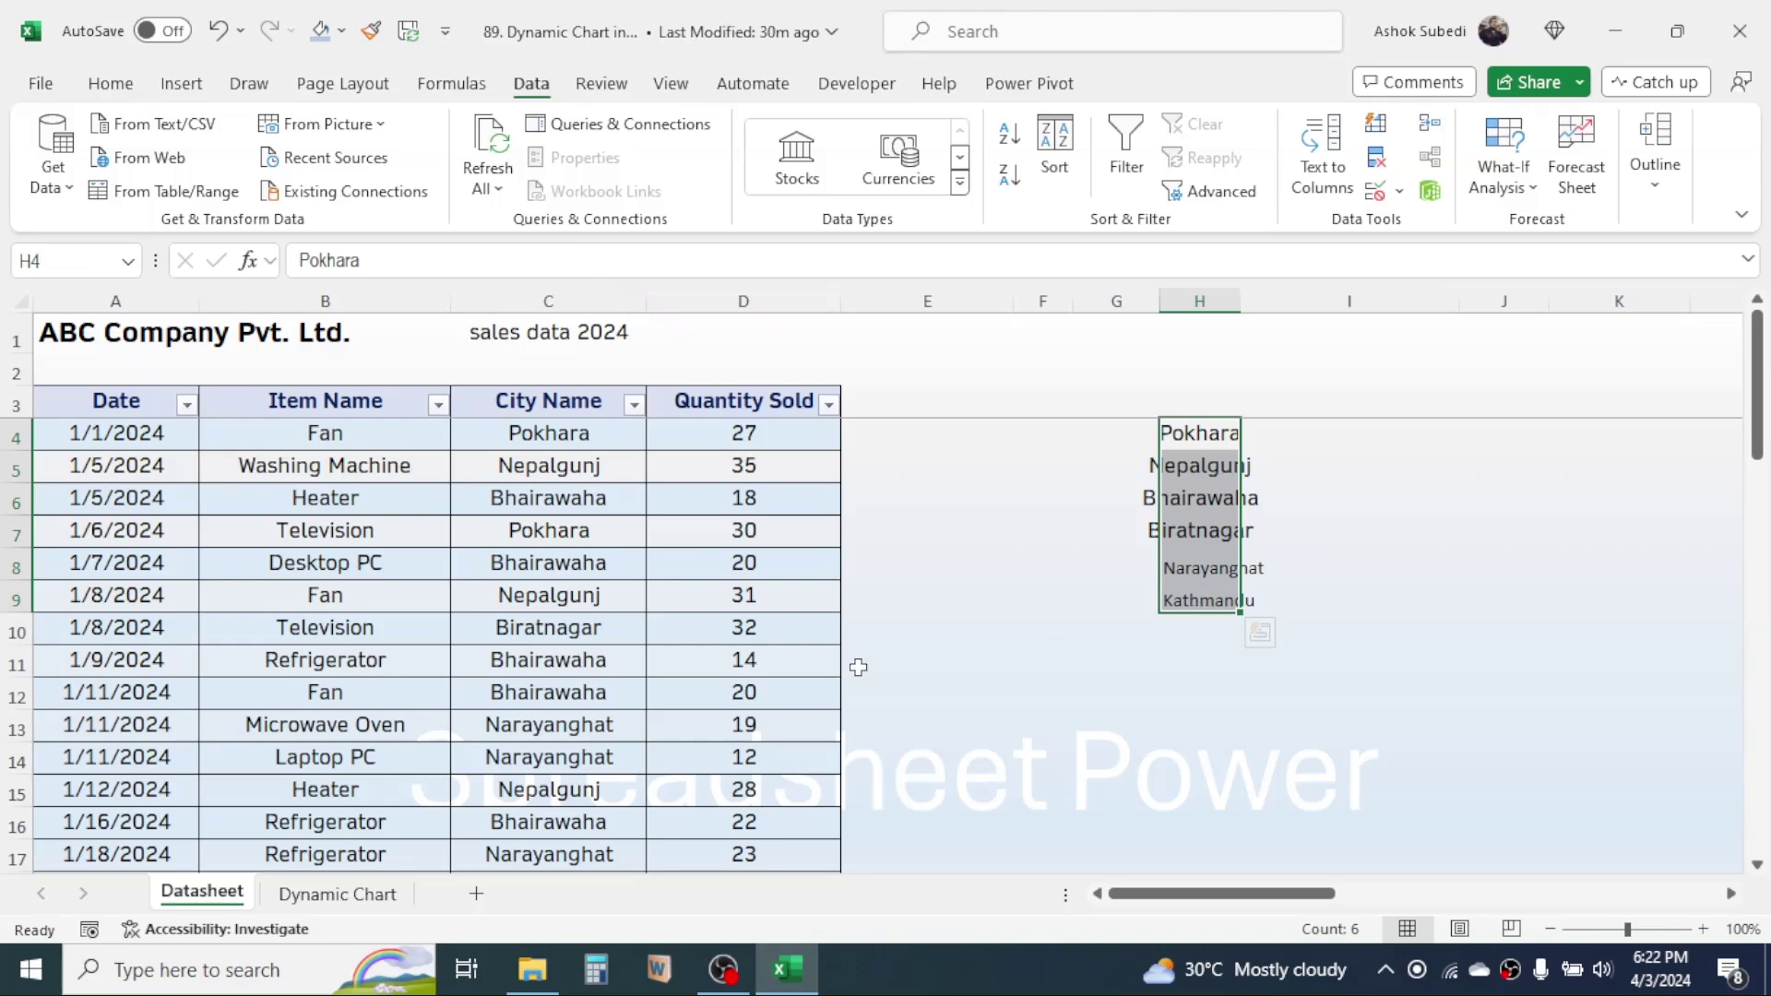
- Review the City Select cell, the last rows of the sales table, and the unique city list in column H
left_click(361, 894)
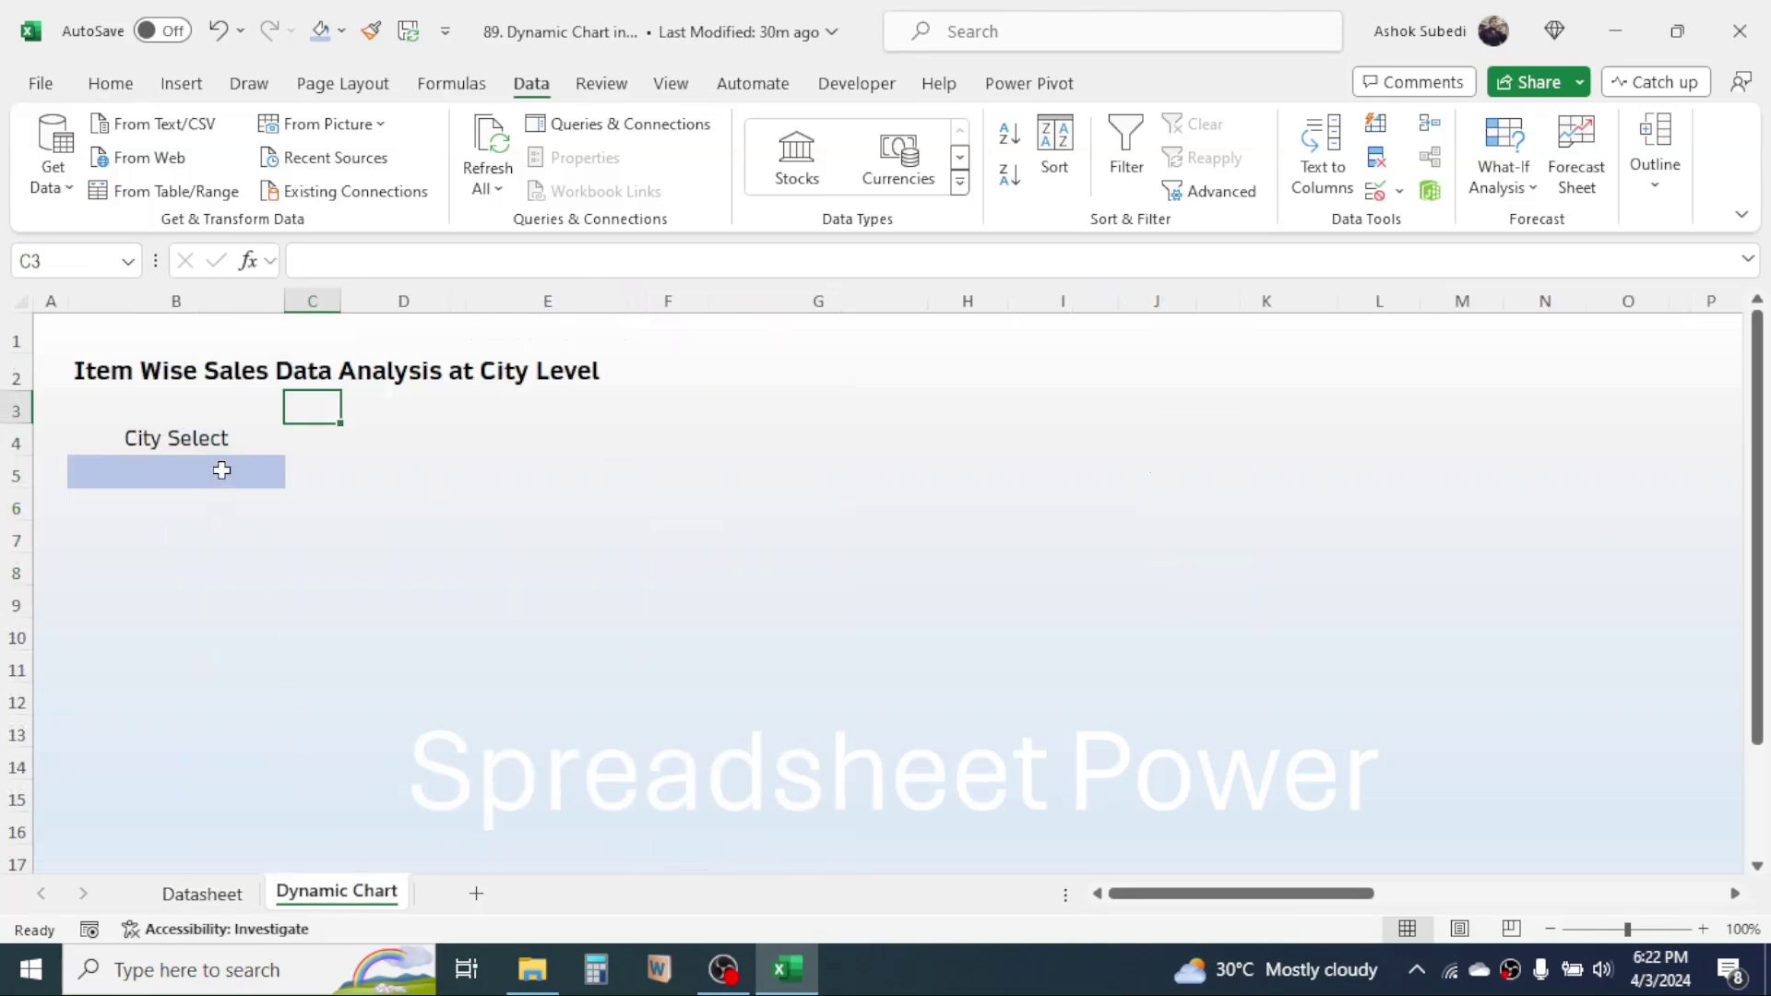
left_click(220, 897)
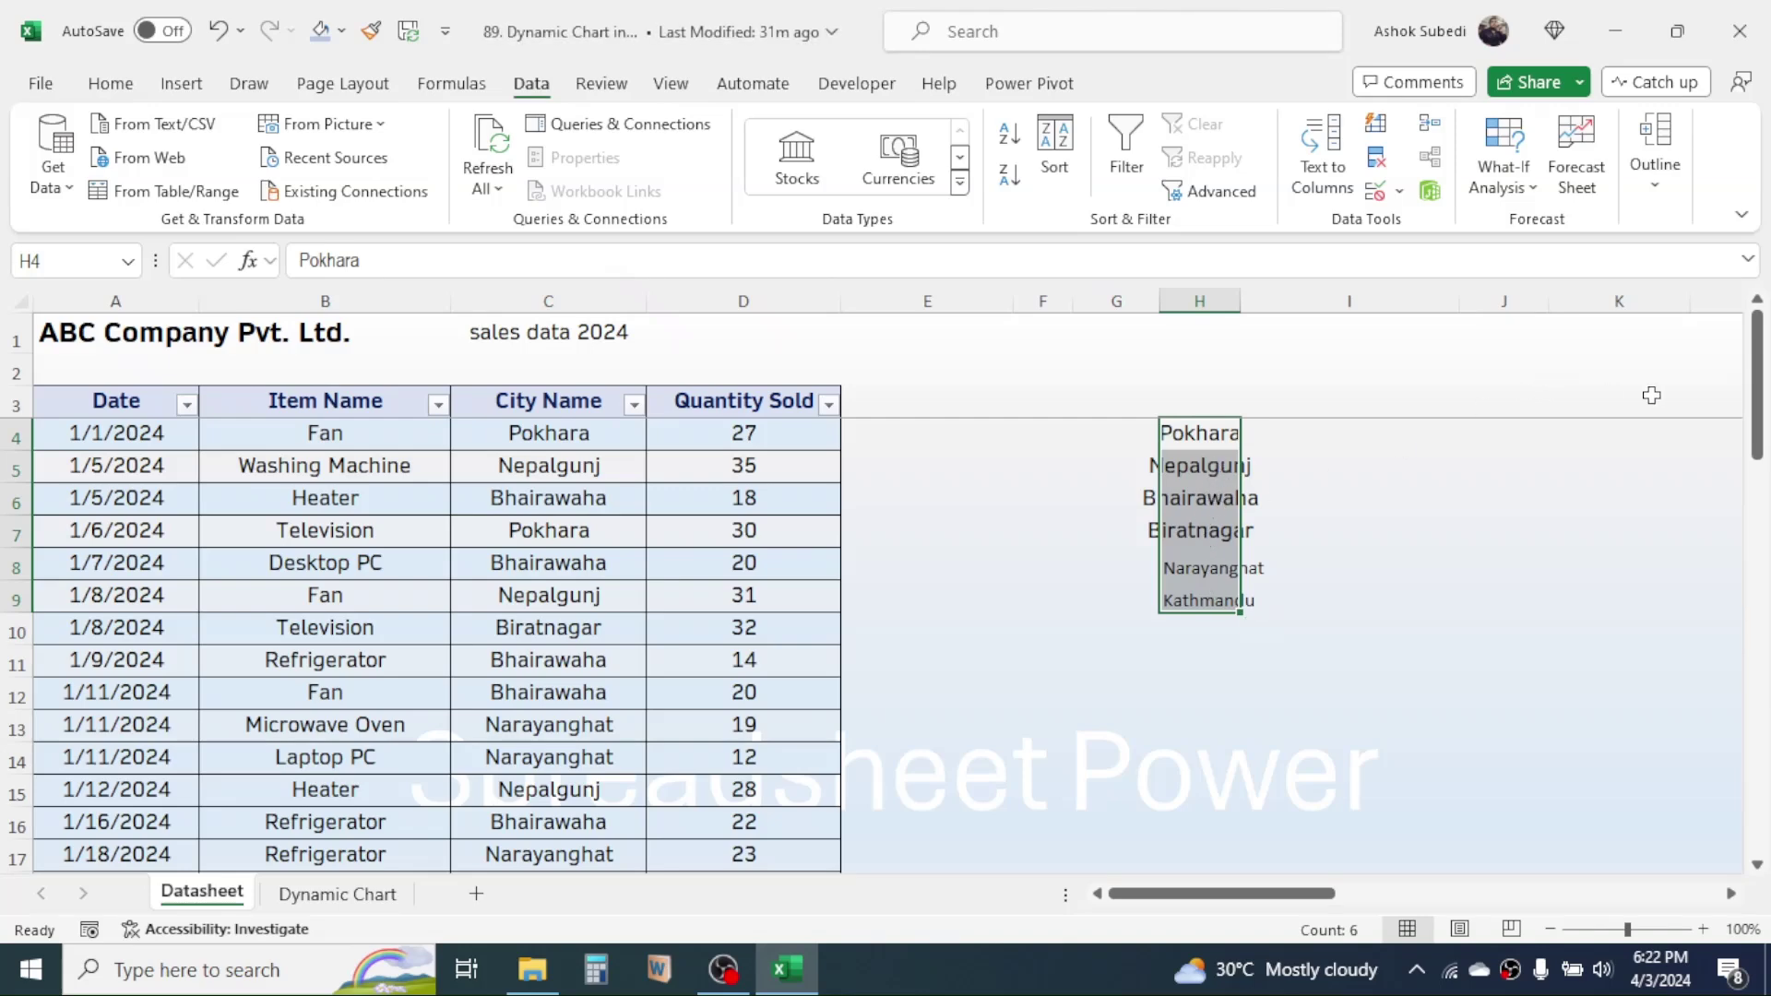
left_click_drag(1758, 382, 1758, 752)
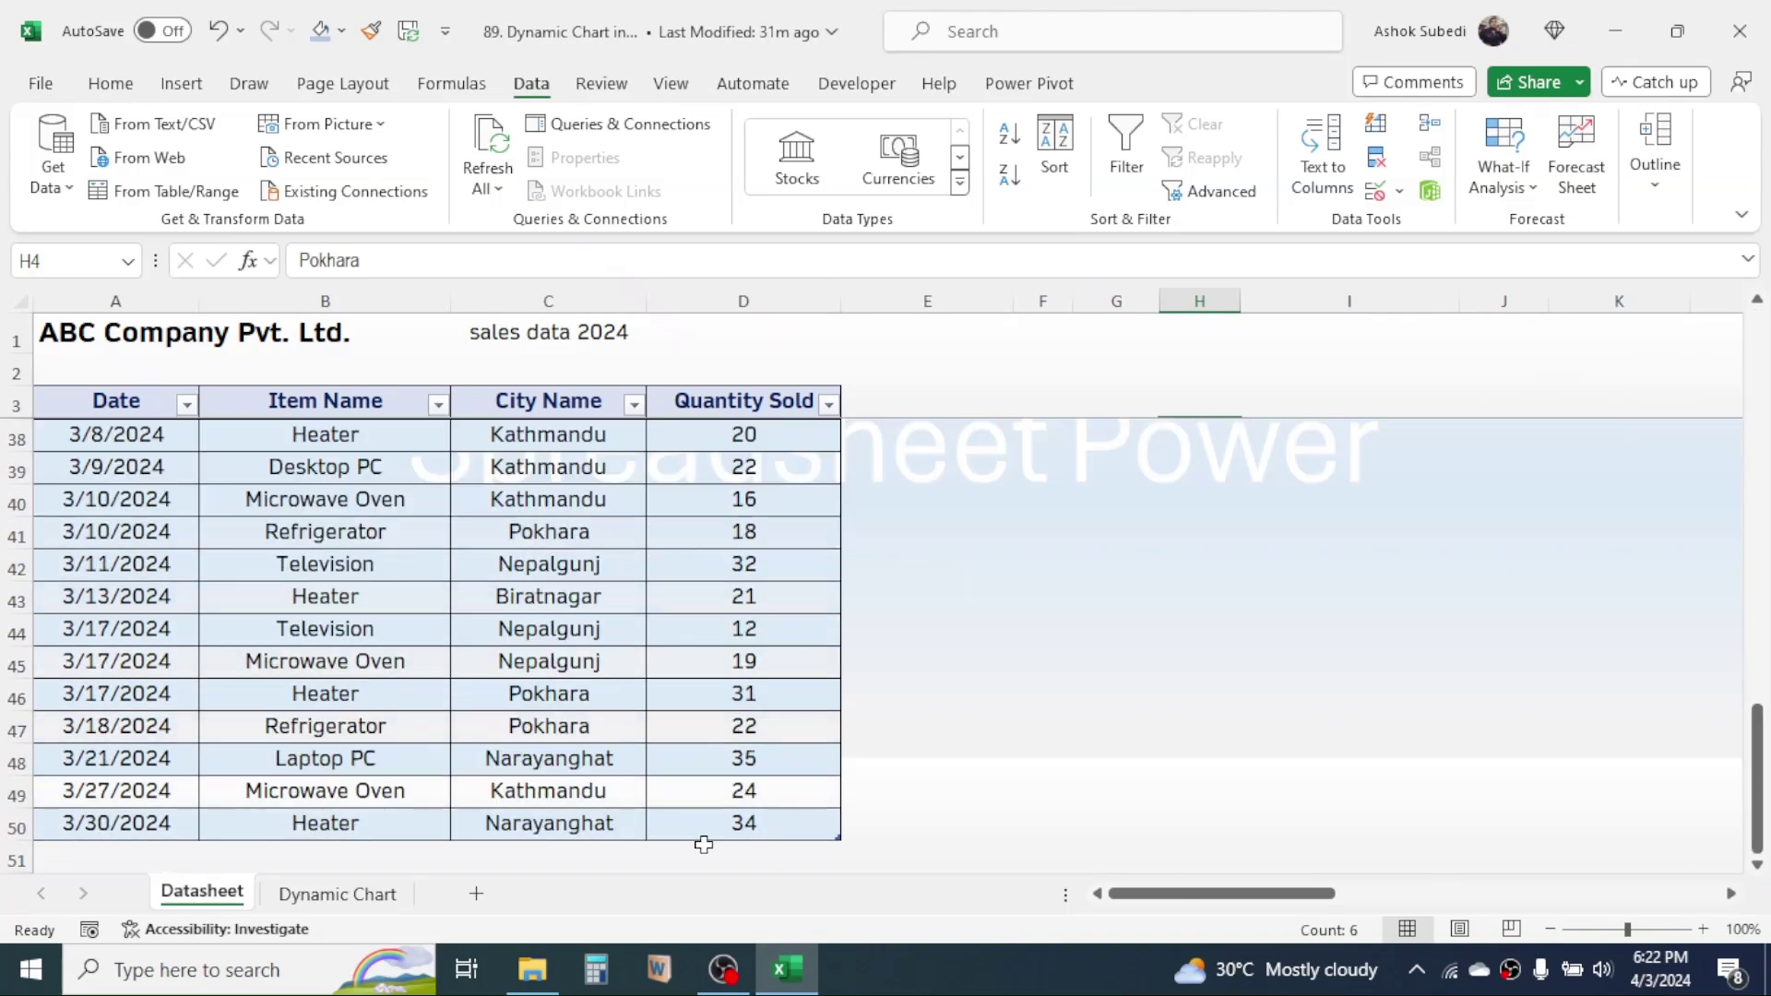
scroll(514, 828, "down", 1)
left_click_drag(1755, 766, 1756, 378)
left_click(1194, 627)
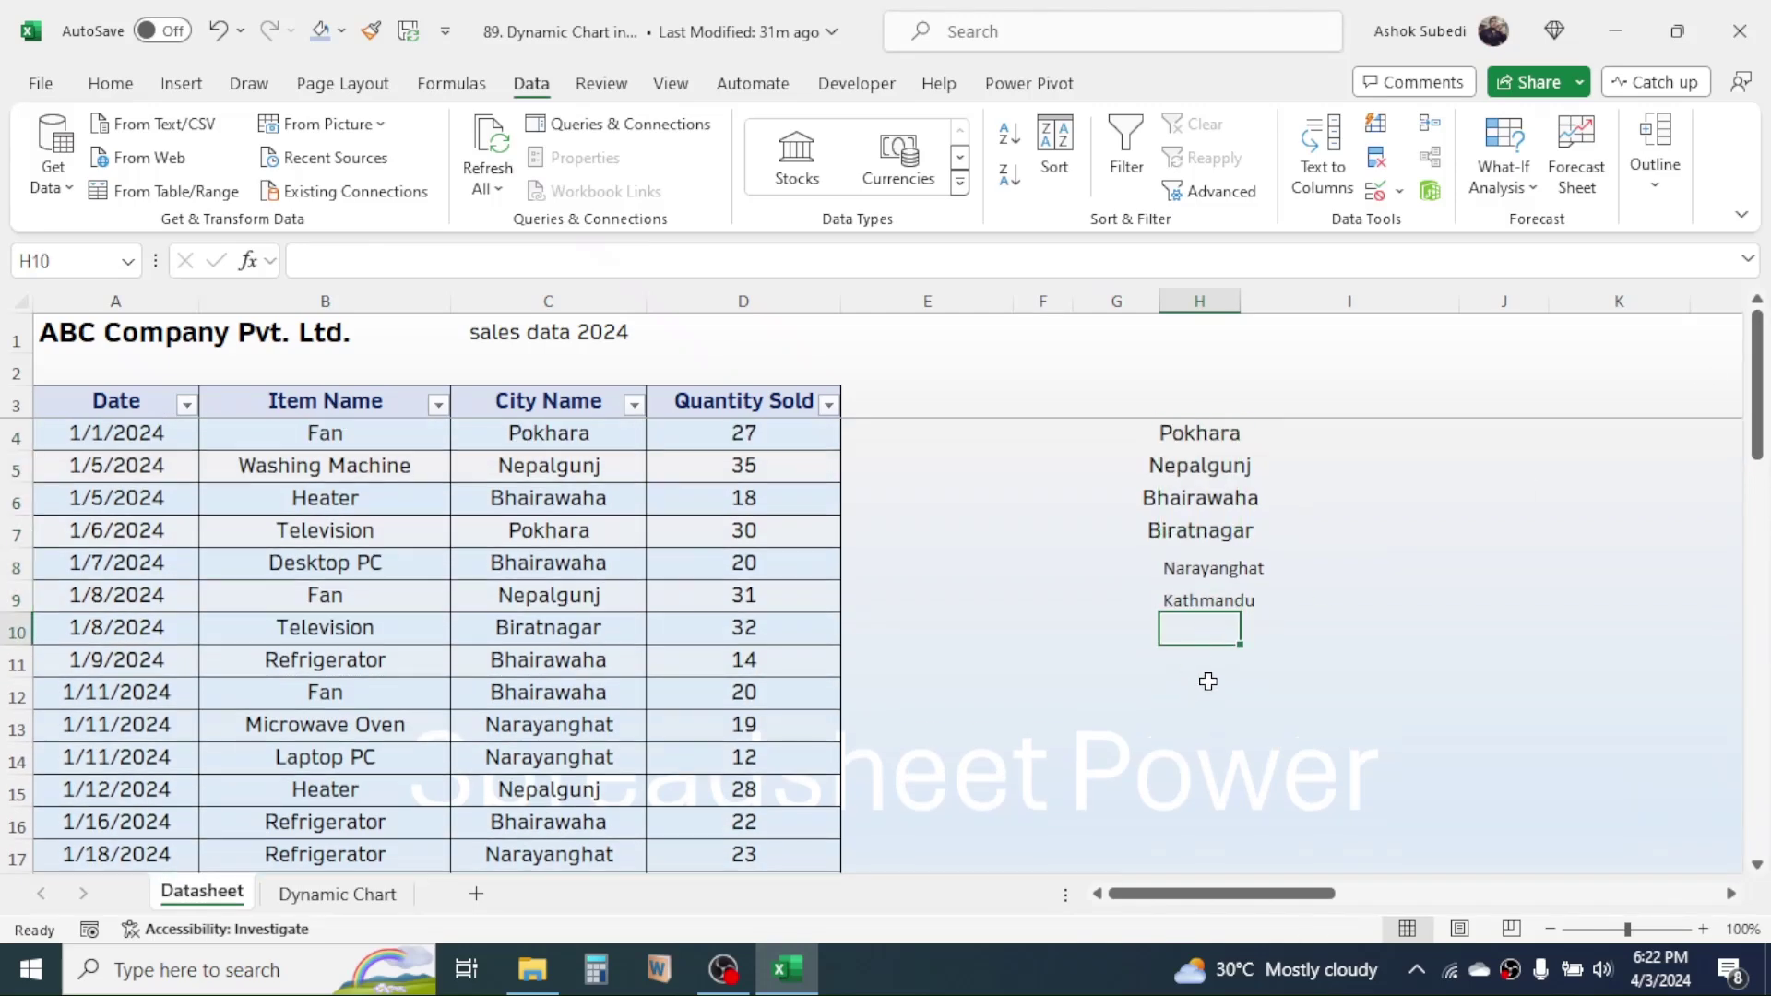
left_click(1420, 602)
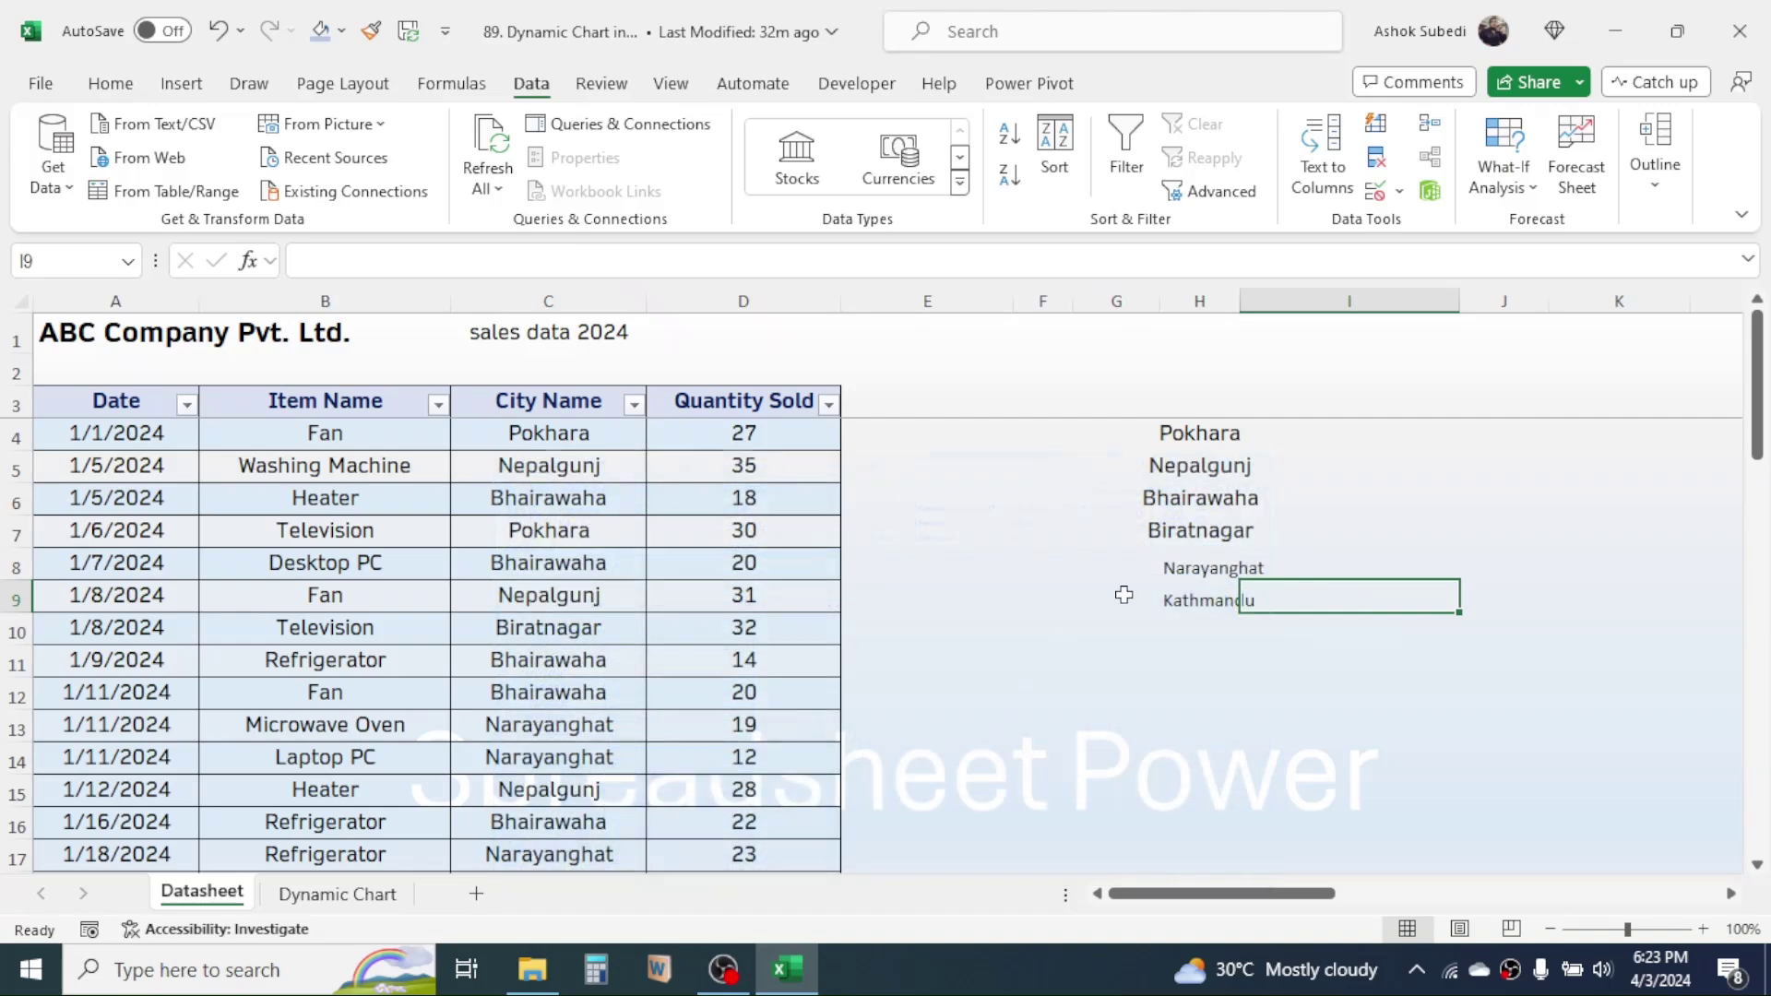
- Examine the cities offered by the dropdown in cell B5 of the Dynamic Chart sheet
left_click(337, 895)
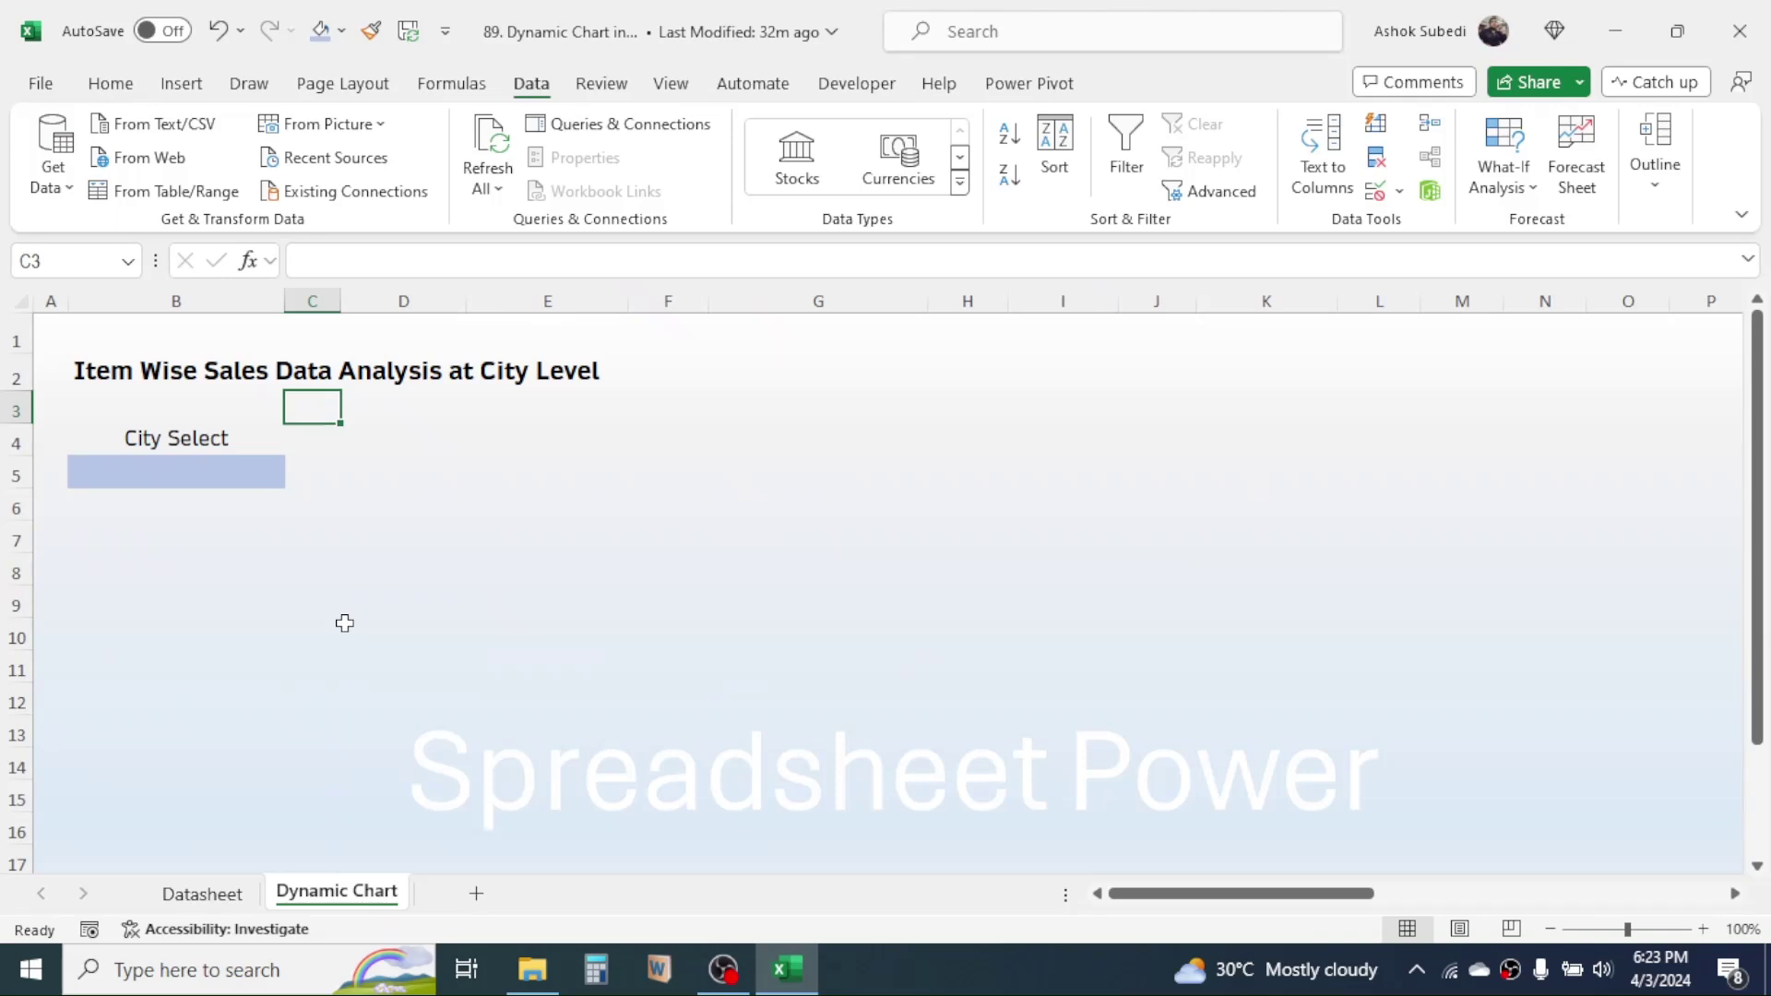
left_click(225, 480)
left_click(295, 476)
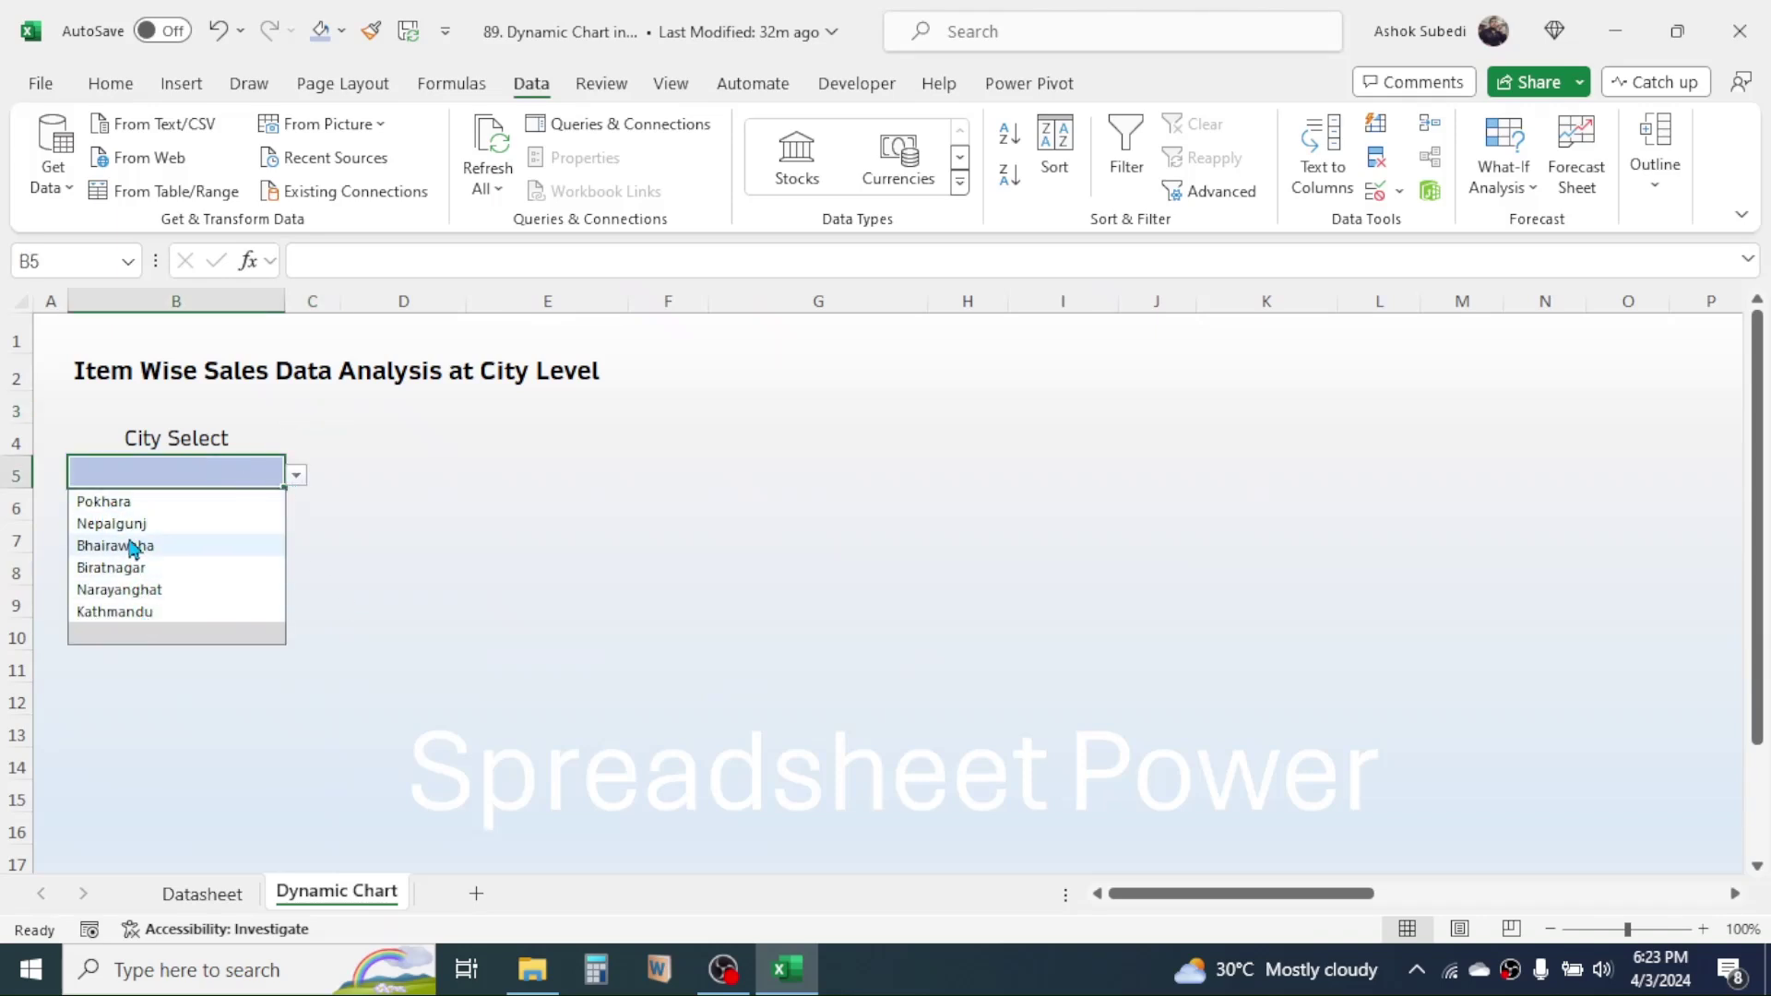
left_click(669, 540)
left_click(240, 472)
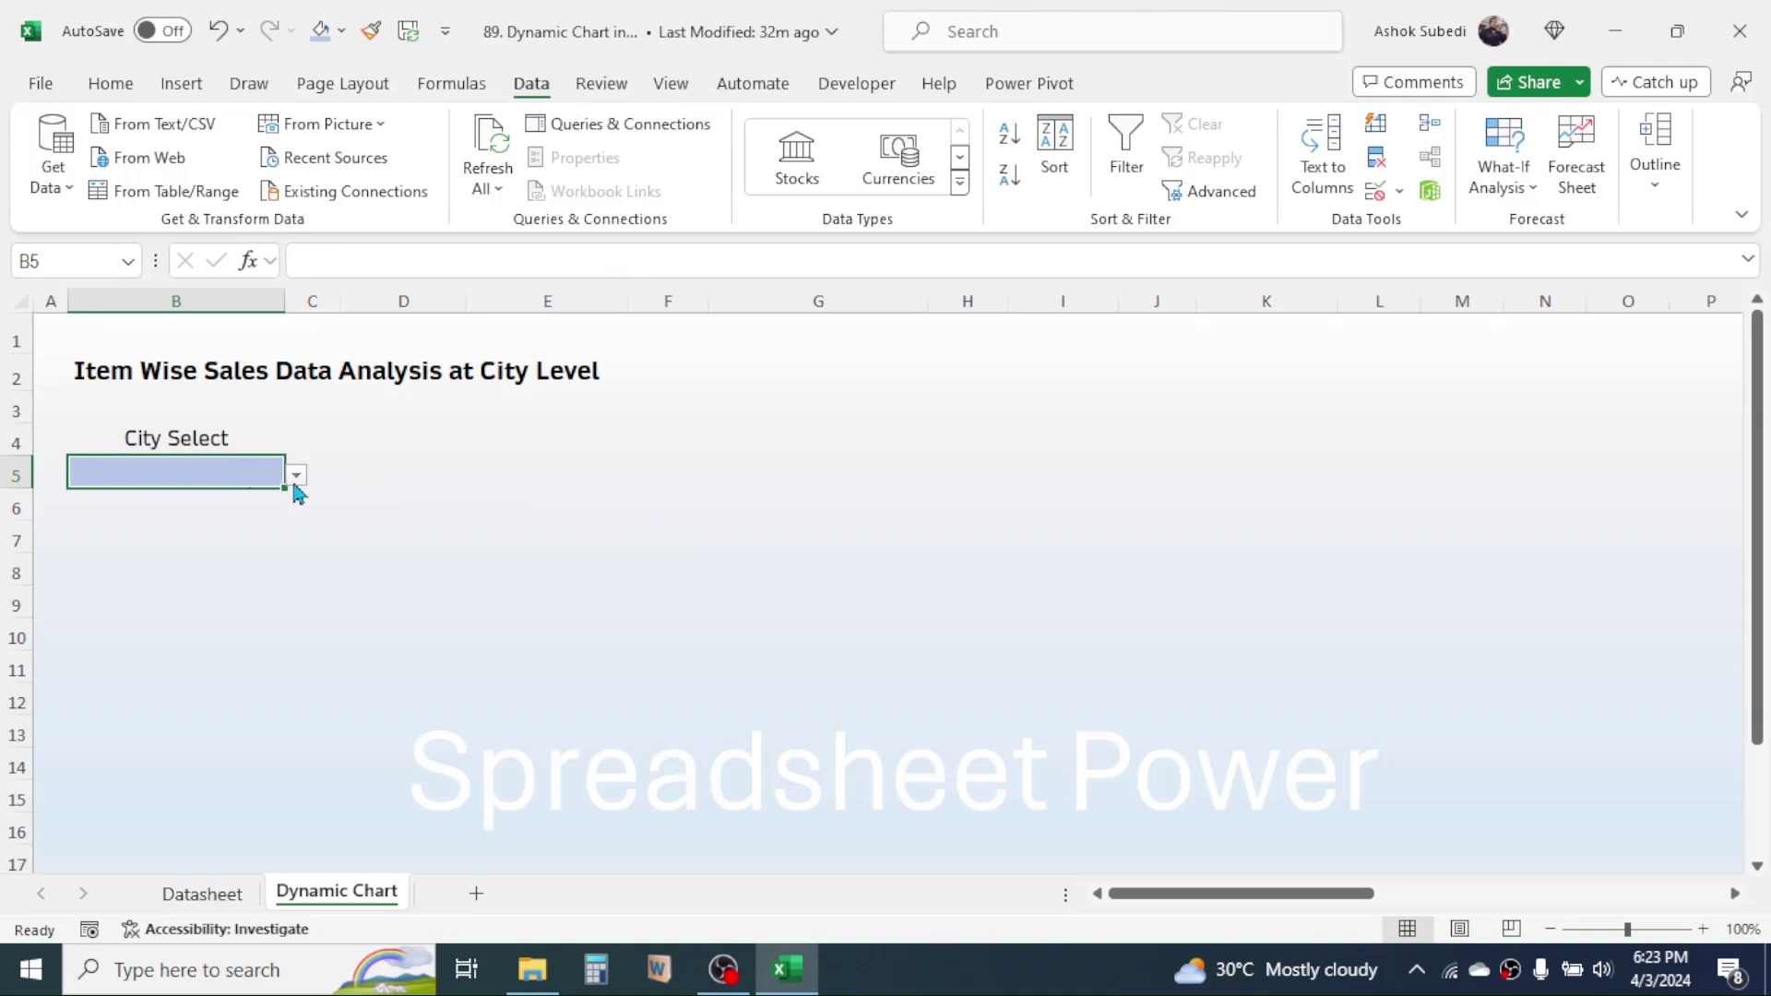
left_click(294, 479)
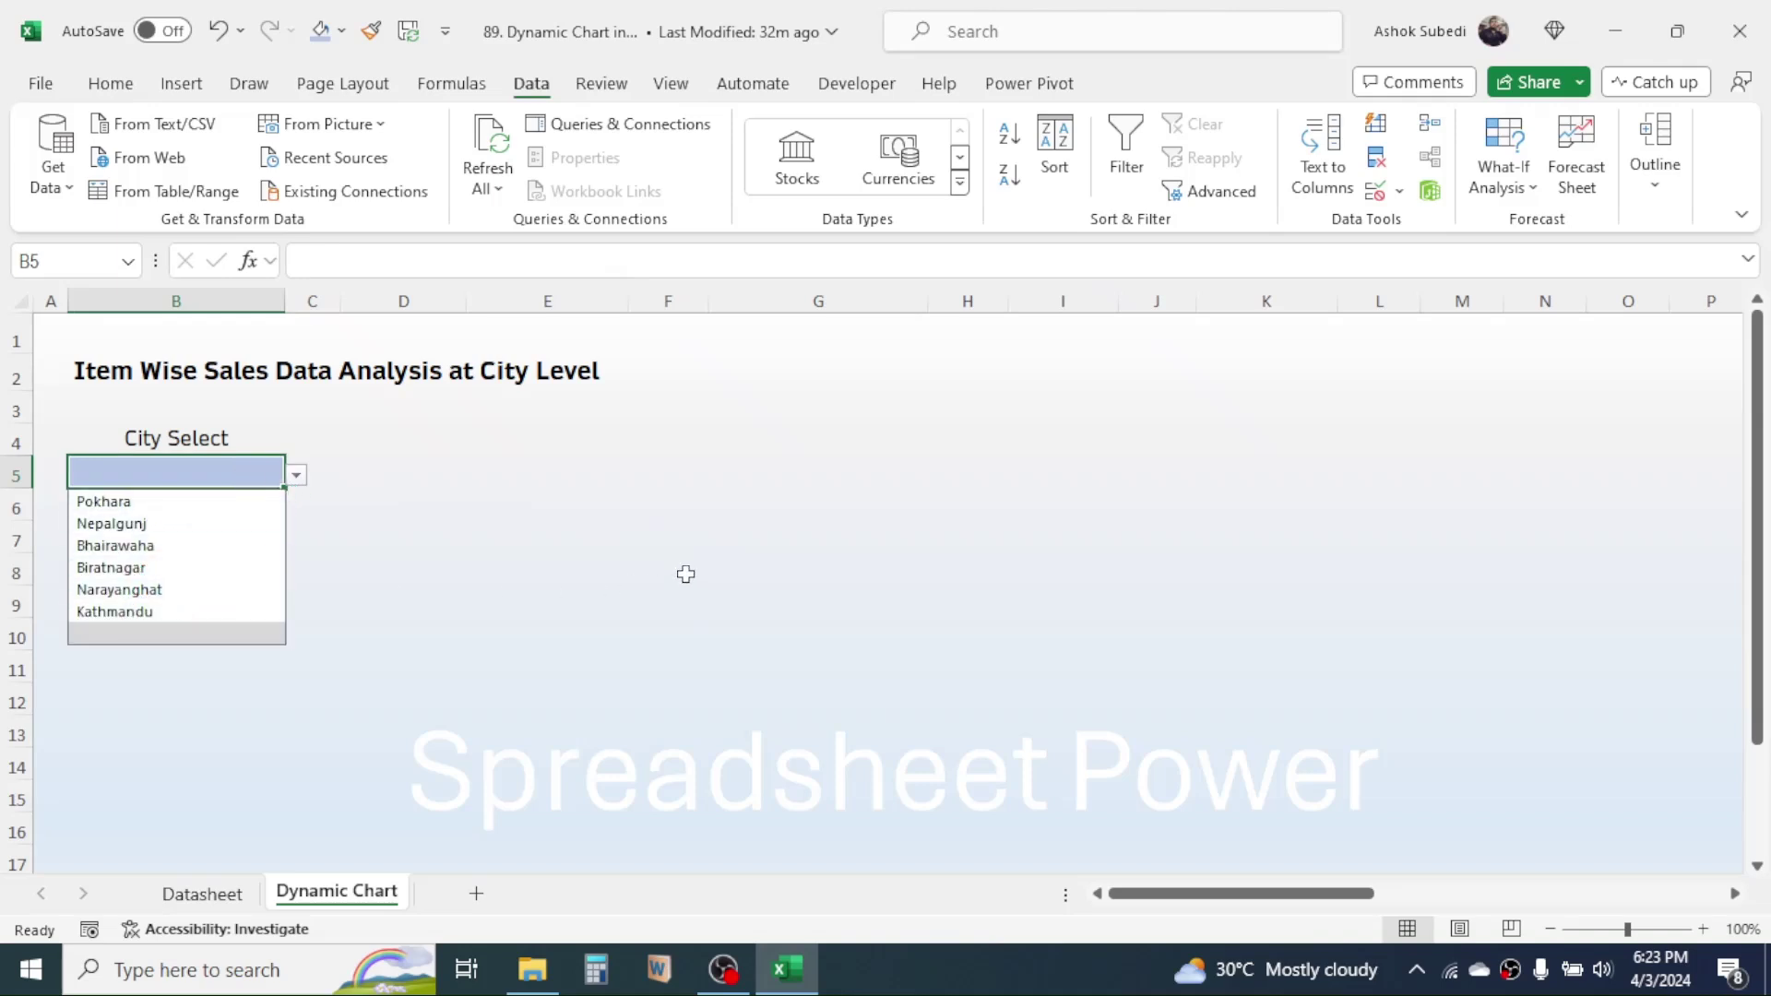
left_click(405, 478)
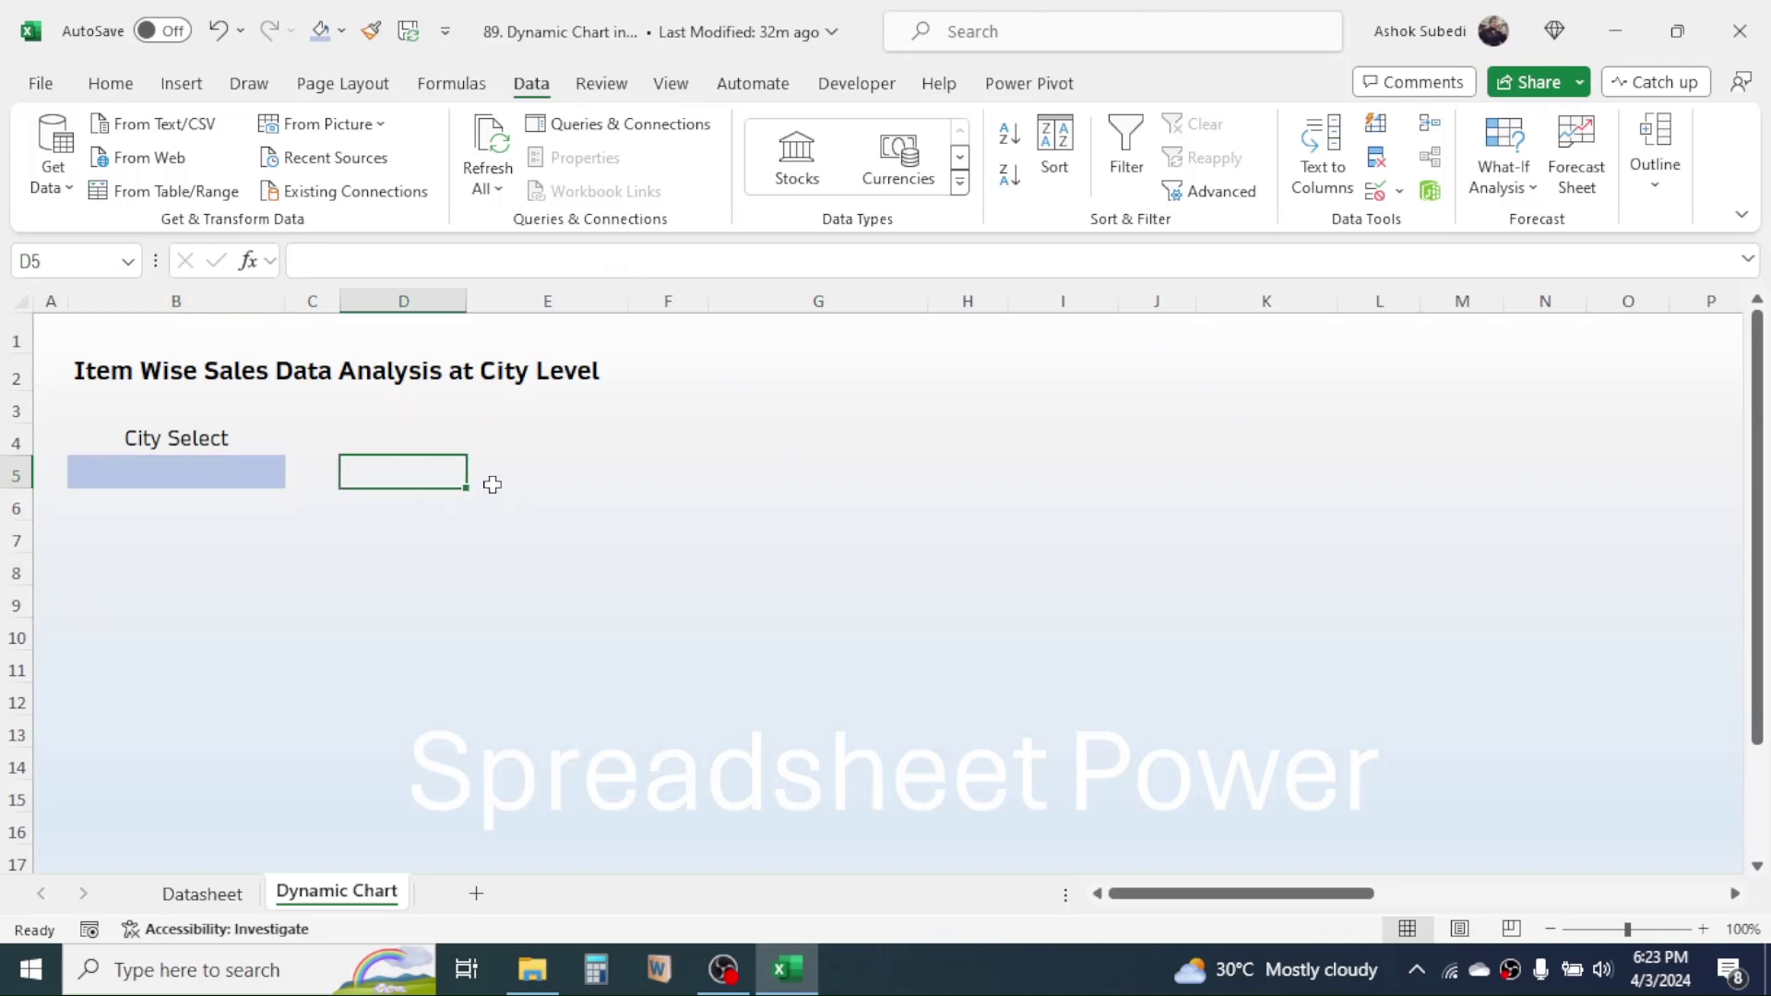
- Enter the headers Item Name in D6 and Quantity Sold in E6 of the Dynamic Chart sheet
left_click(458, 503)
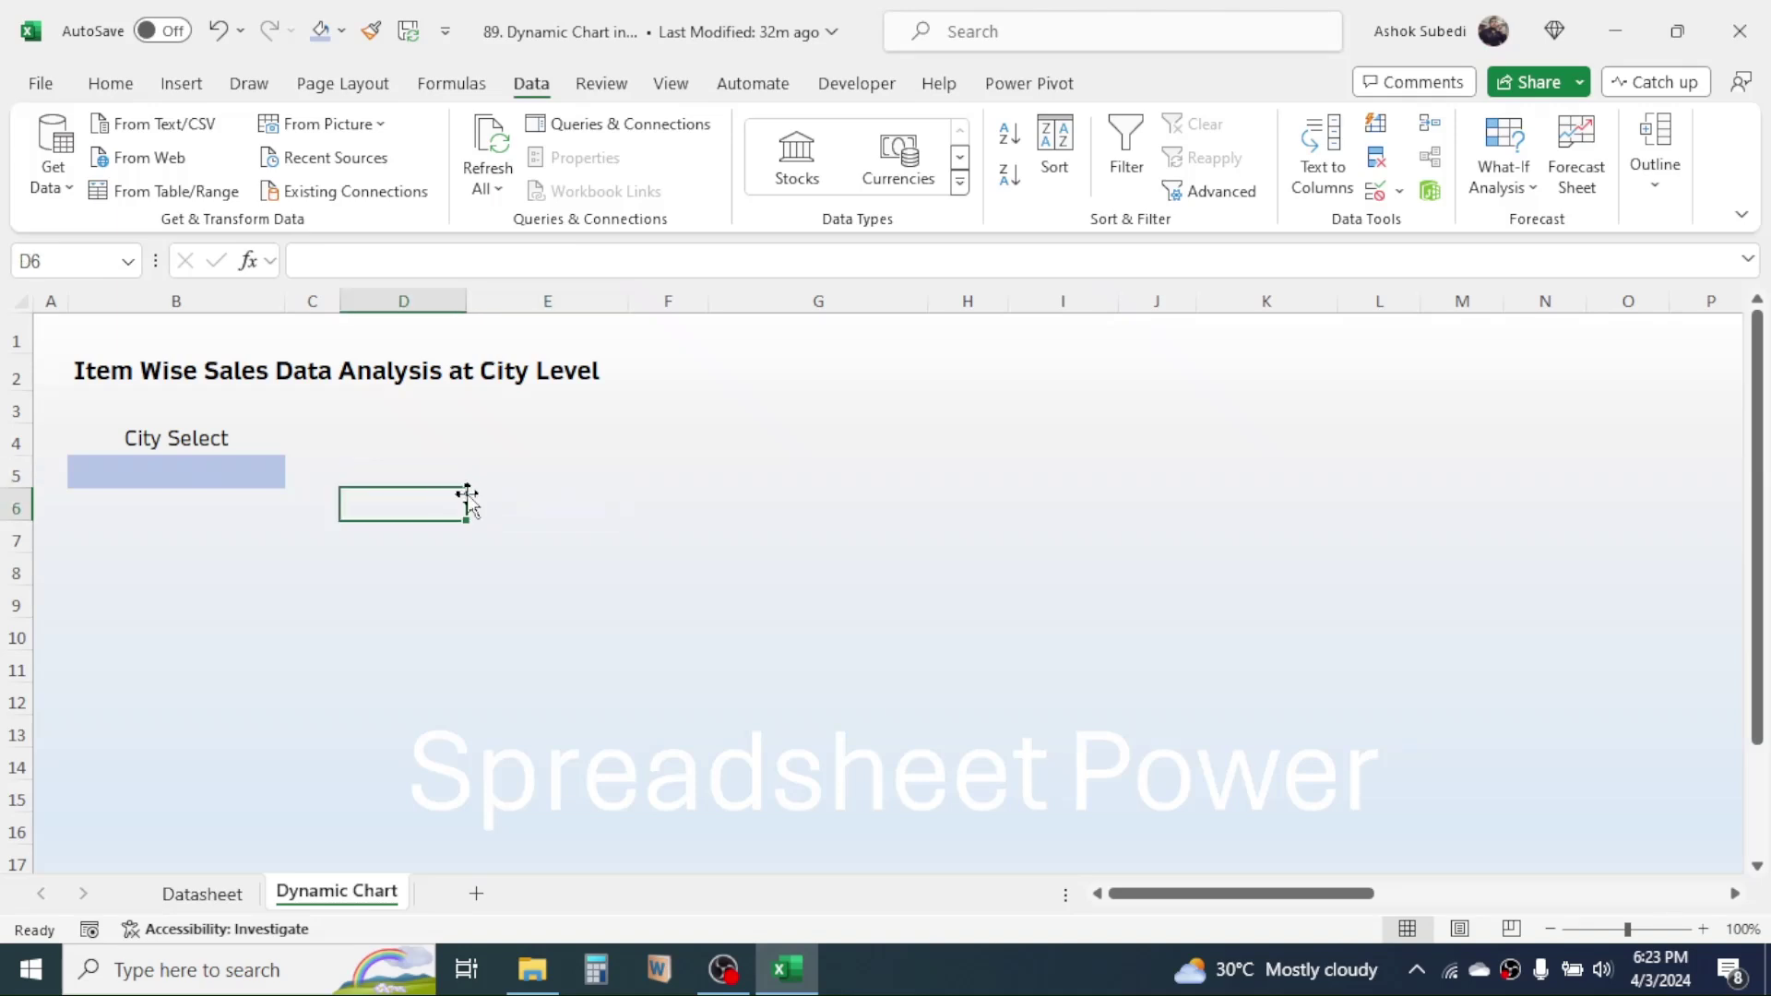
left_click(477, 498)
left_click(431, 504)
type("Ite")
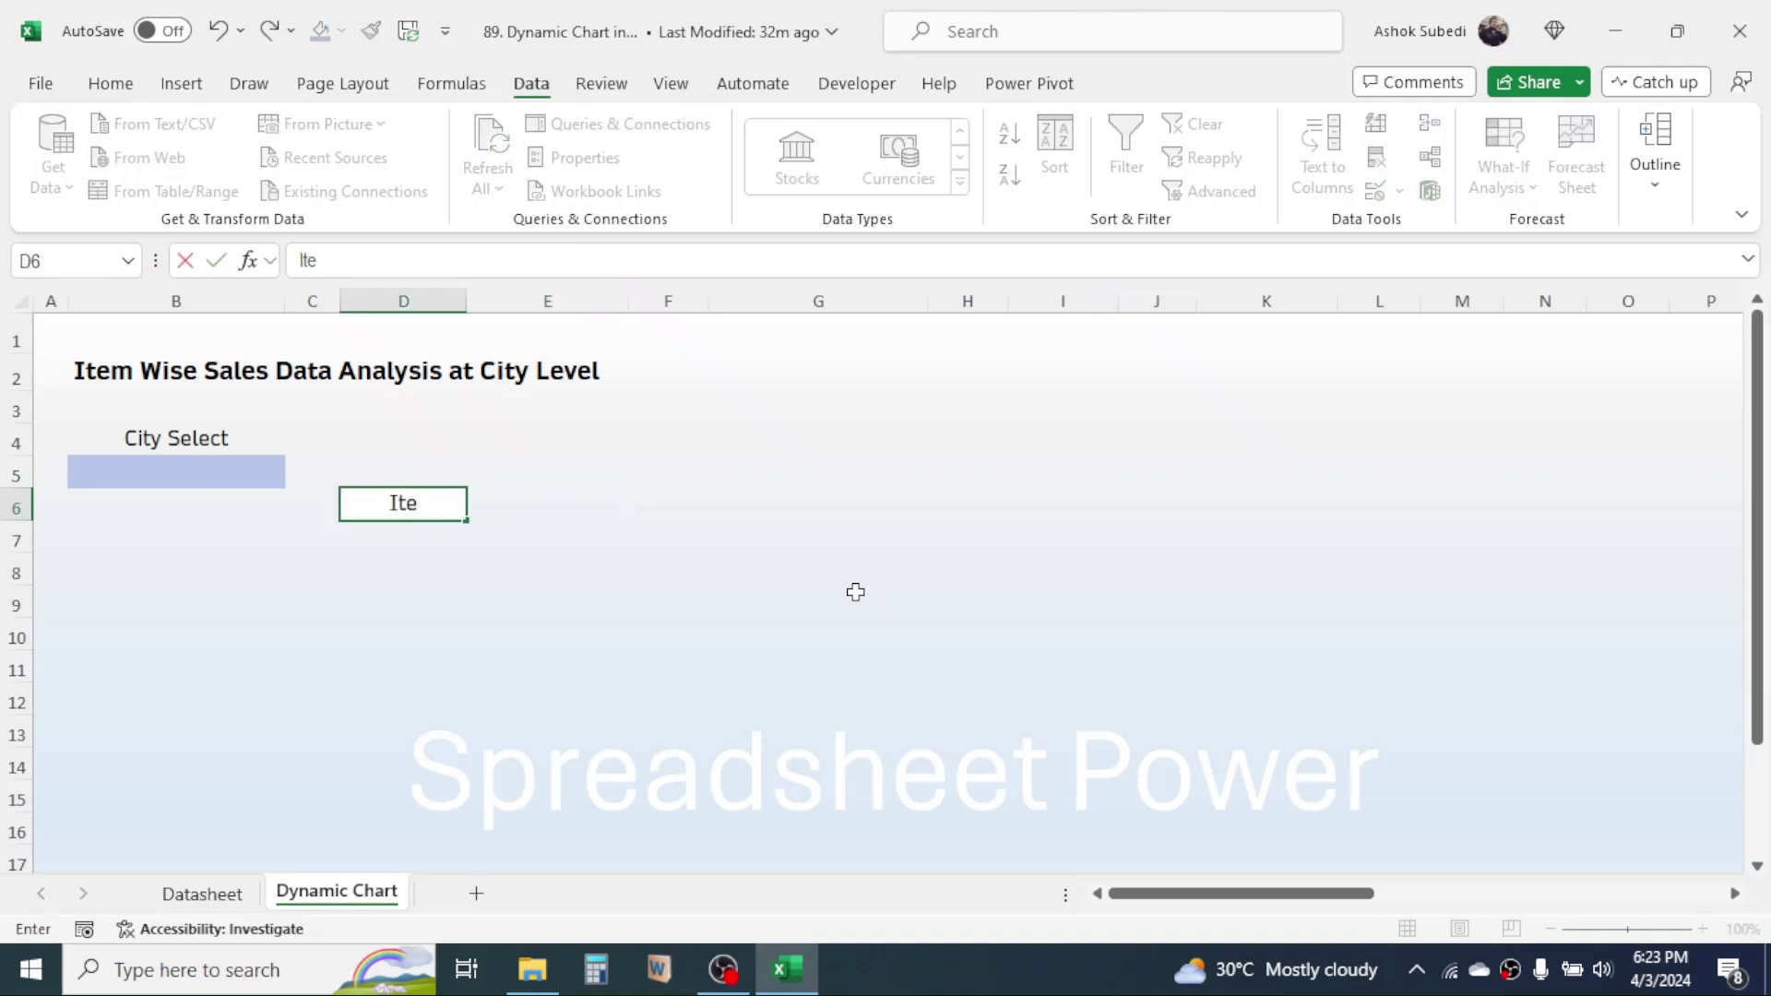
type("m Name")
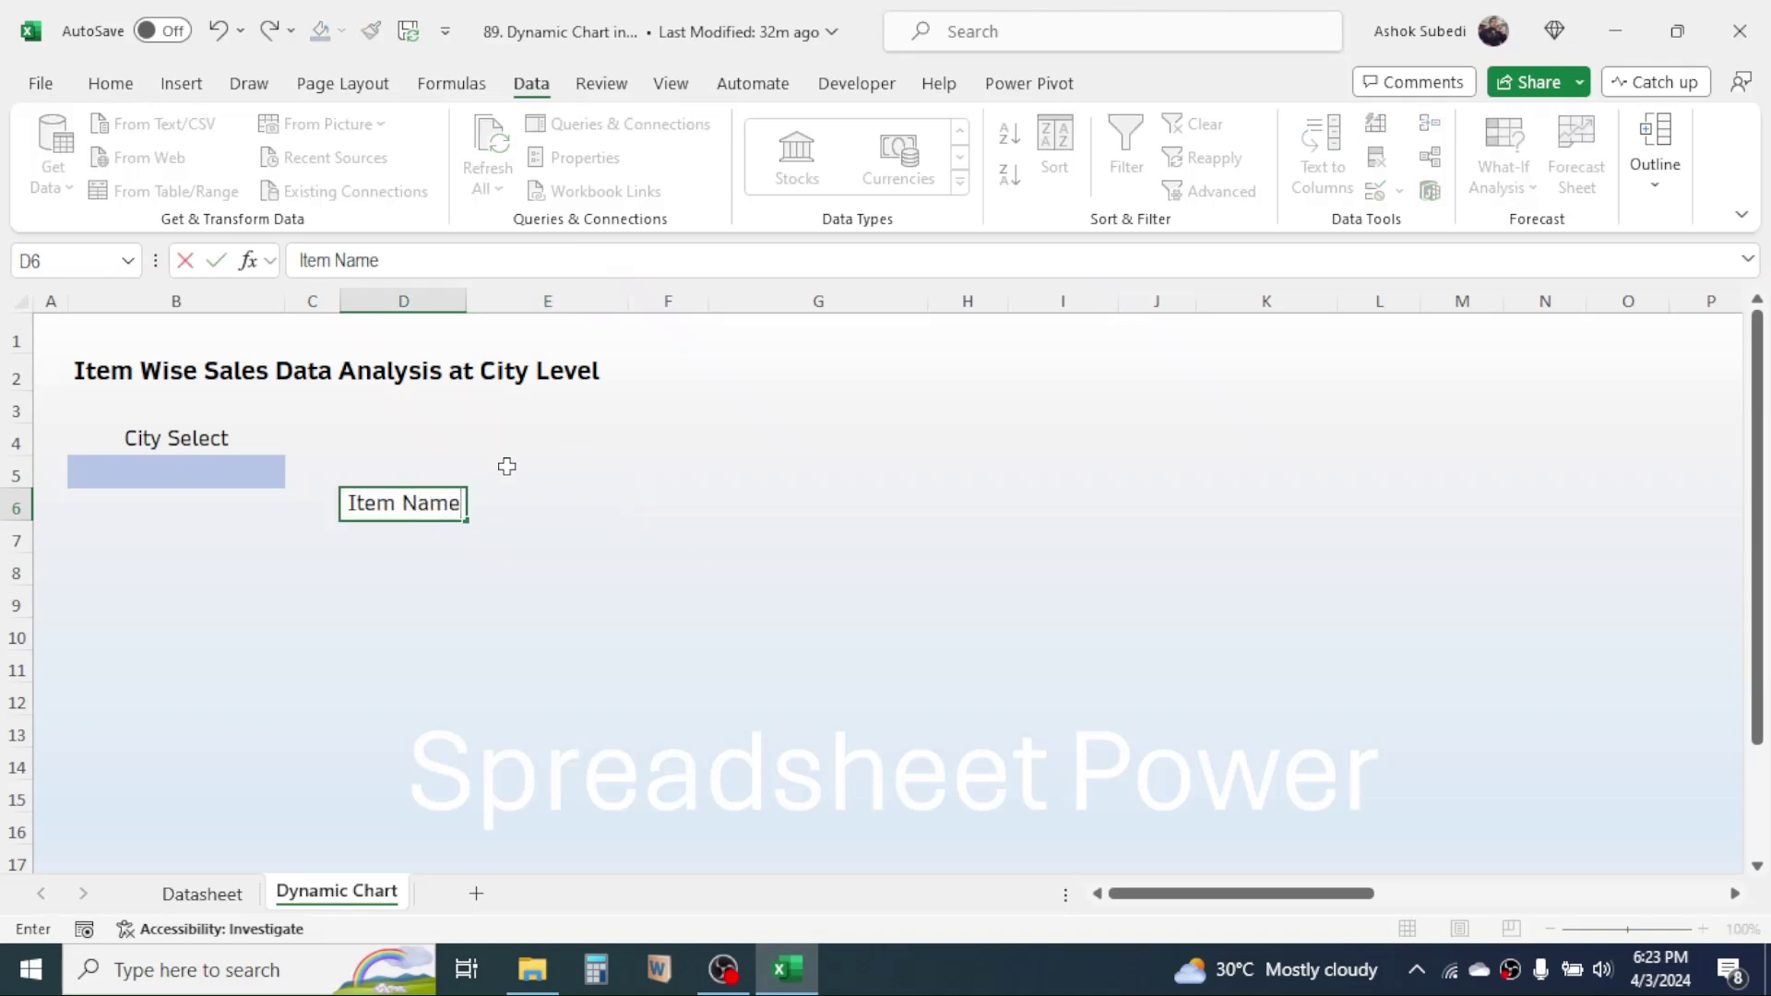
left_click(513, 503)
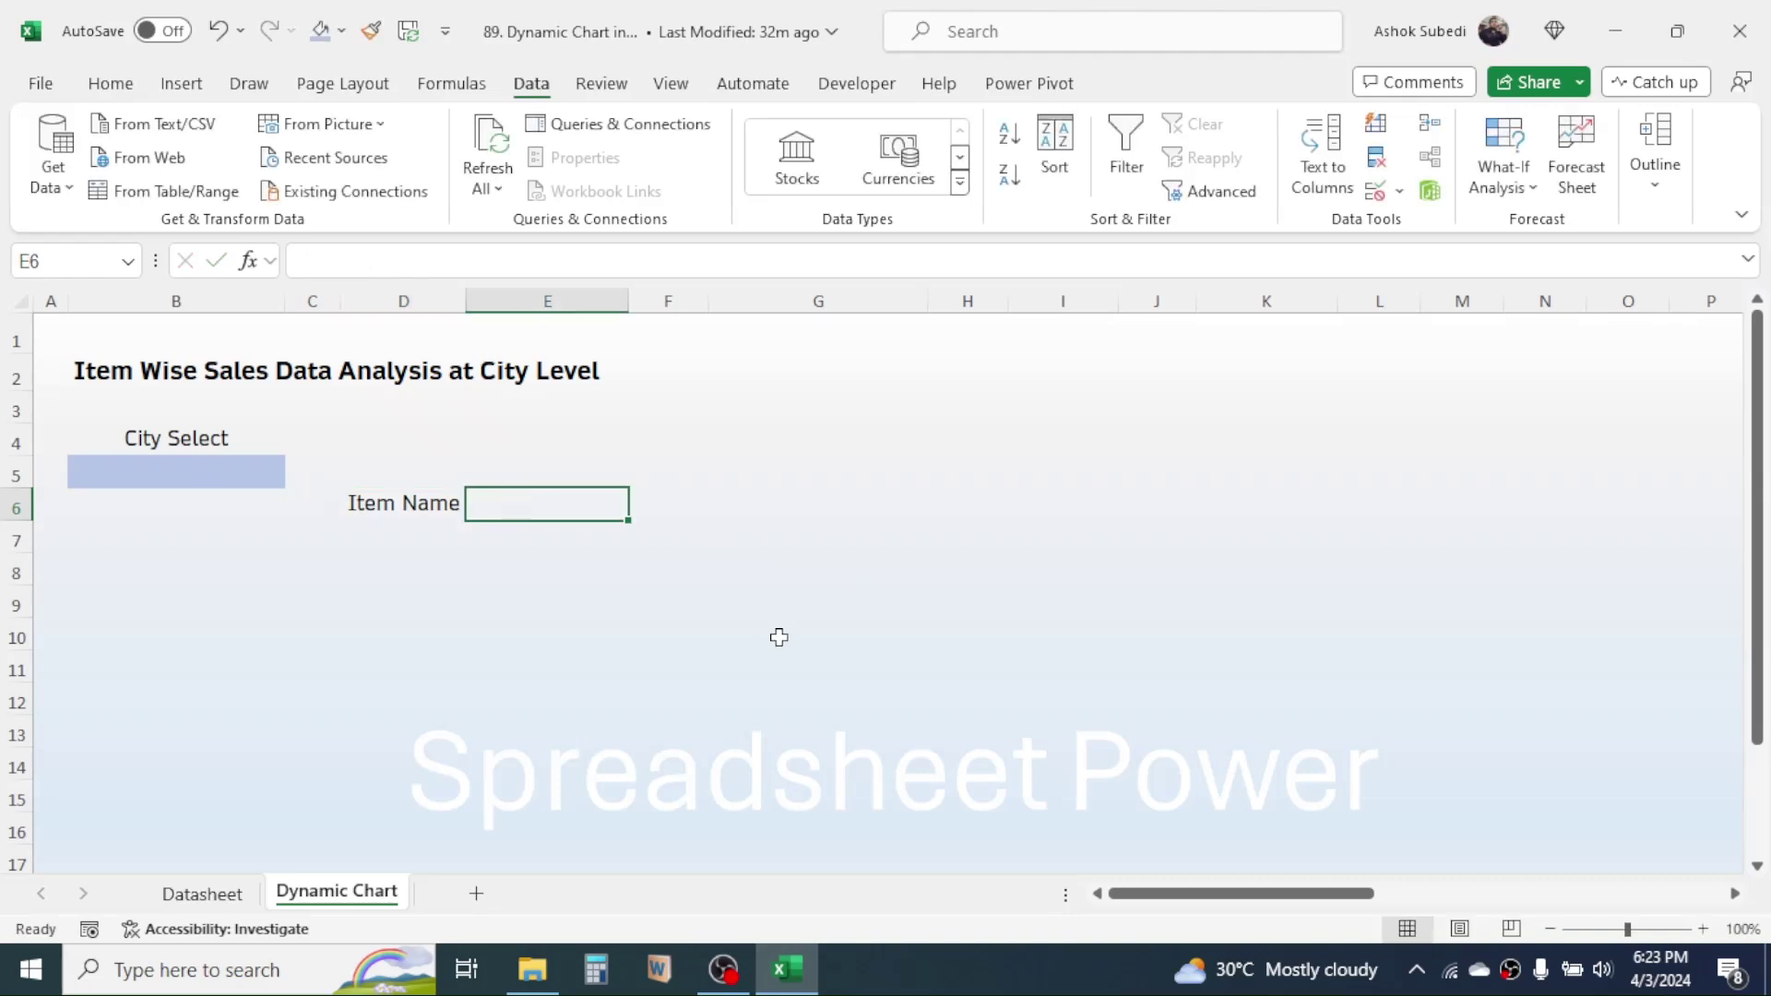
type("Quantity Sold")
key("Return")
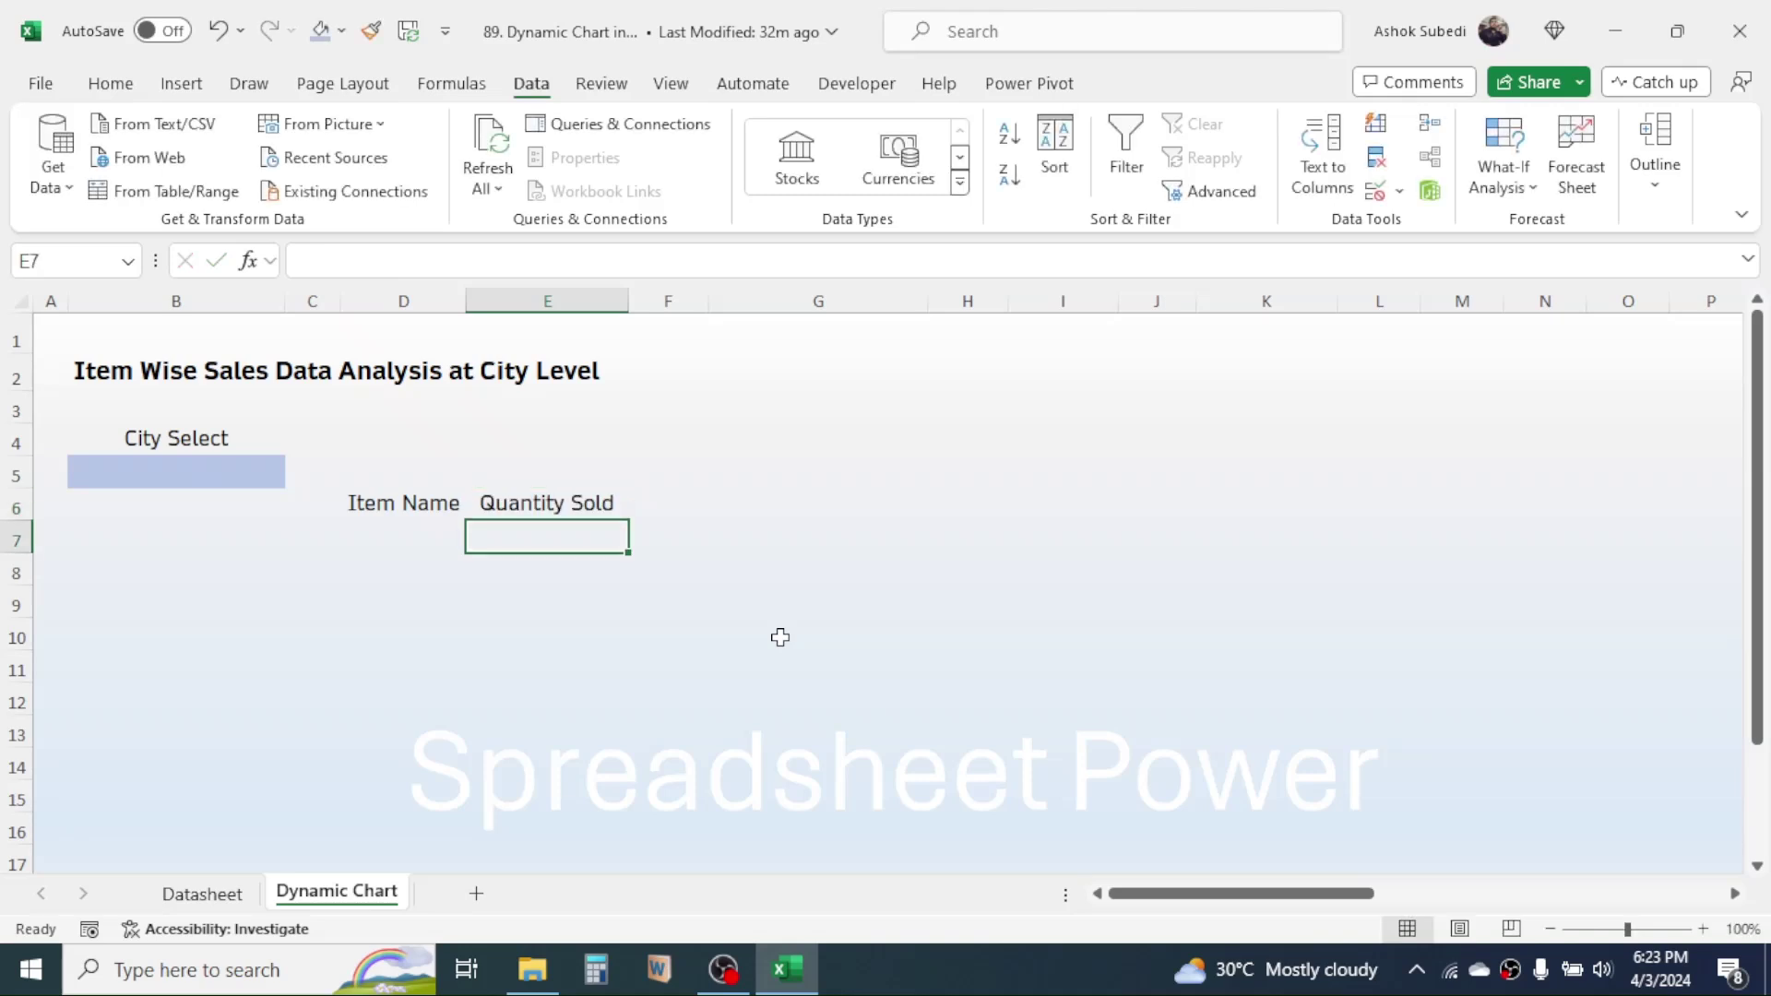
- List the distinct items from cell D7 downward with the formula =UNIQUE(salesdata[Item Name]), referencing the item column of the Datasheet sheet
left_click(409, 533)
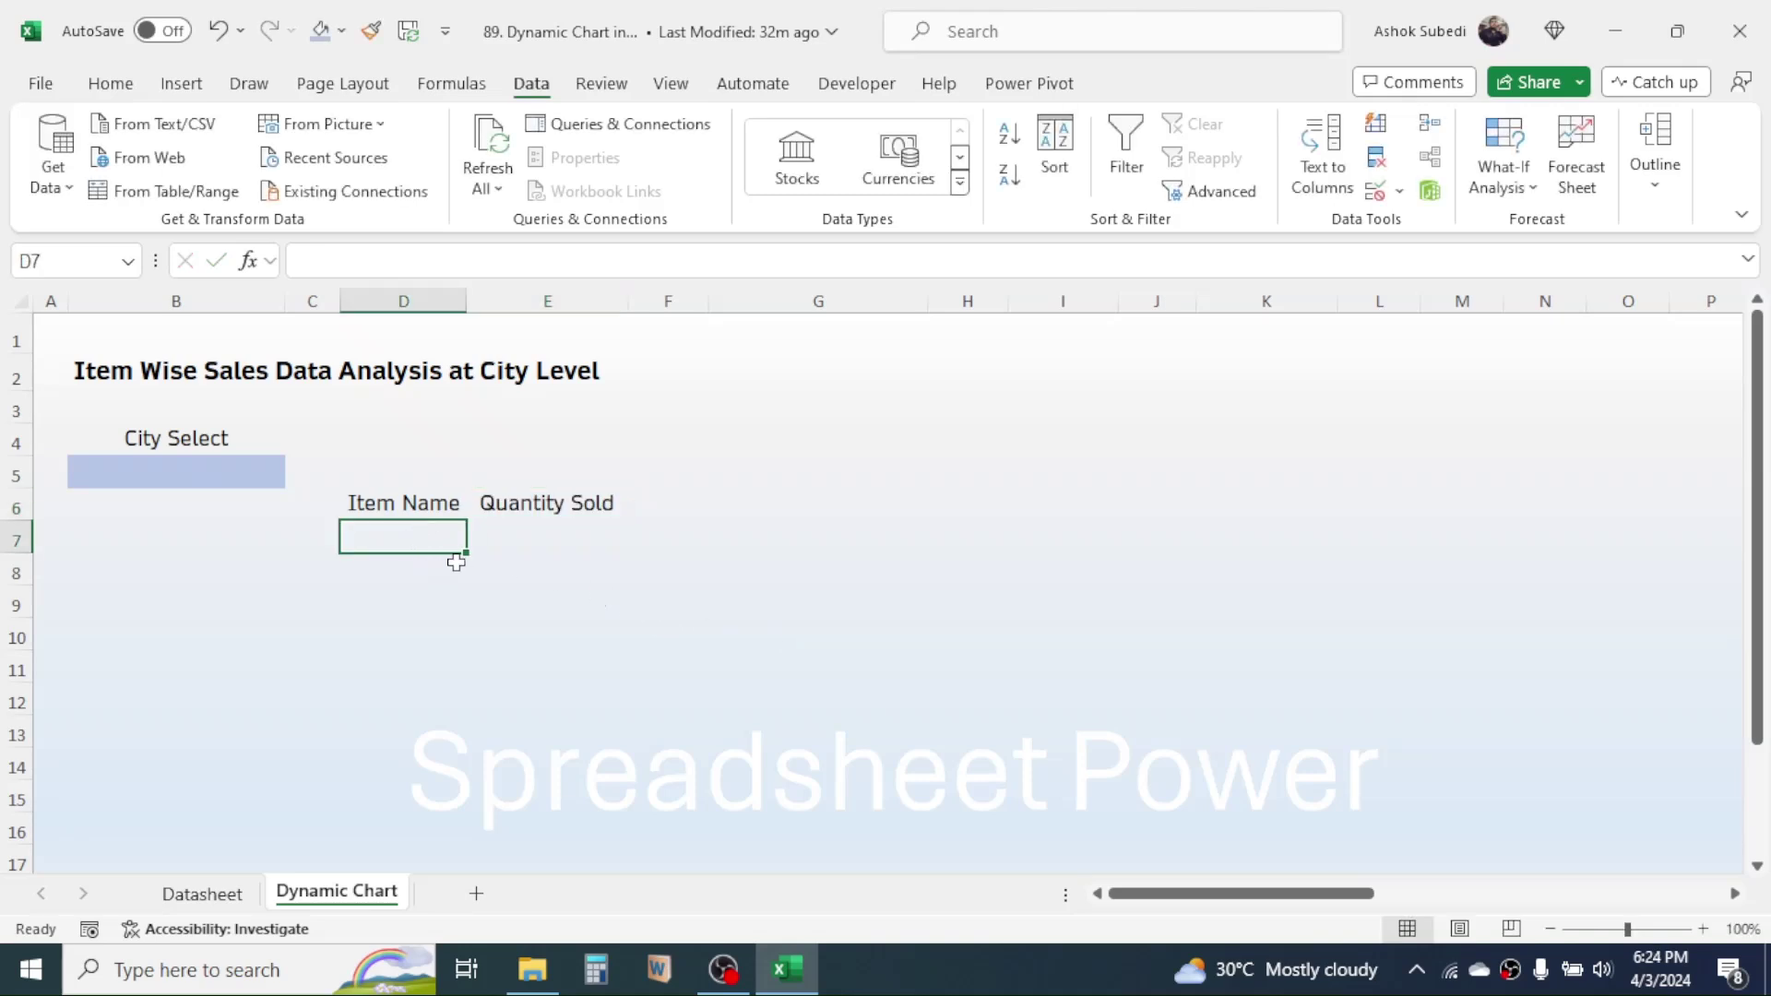
type("=")
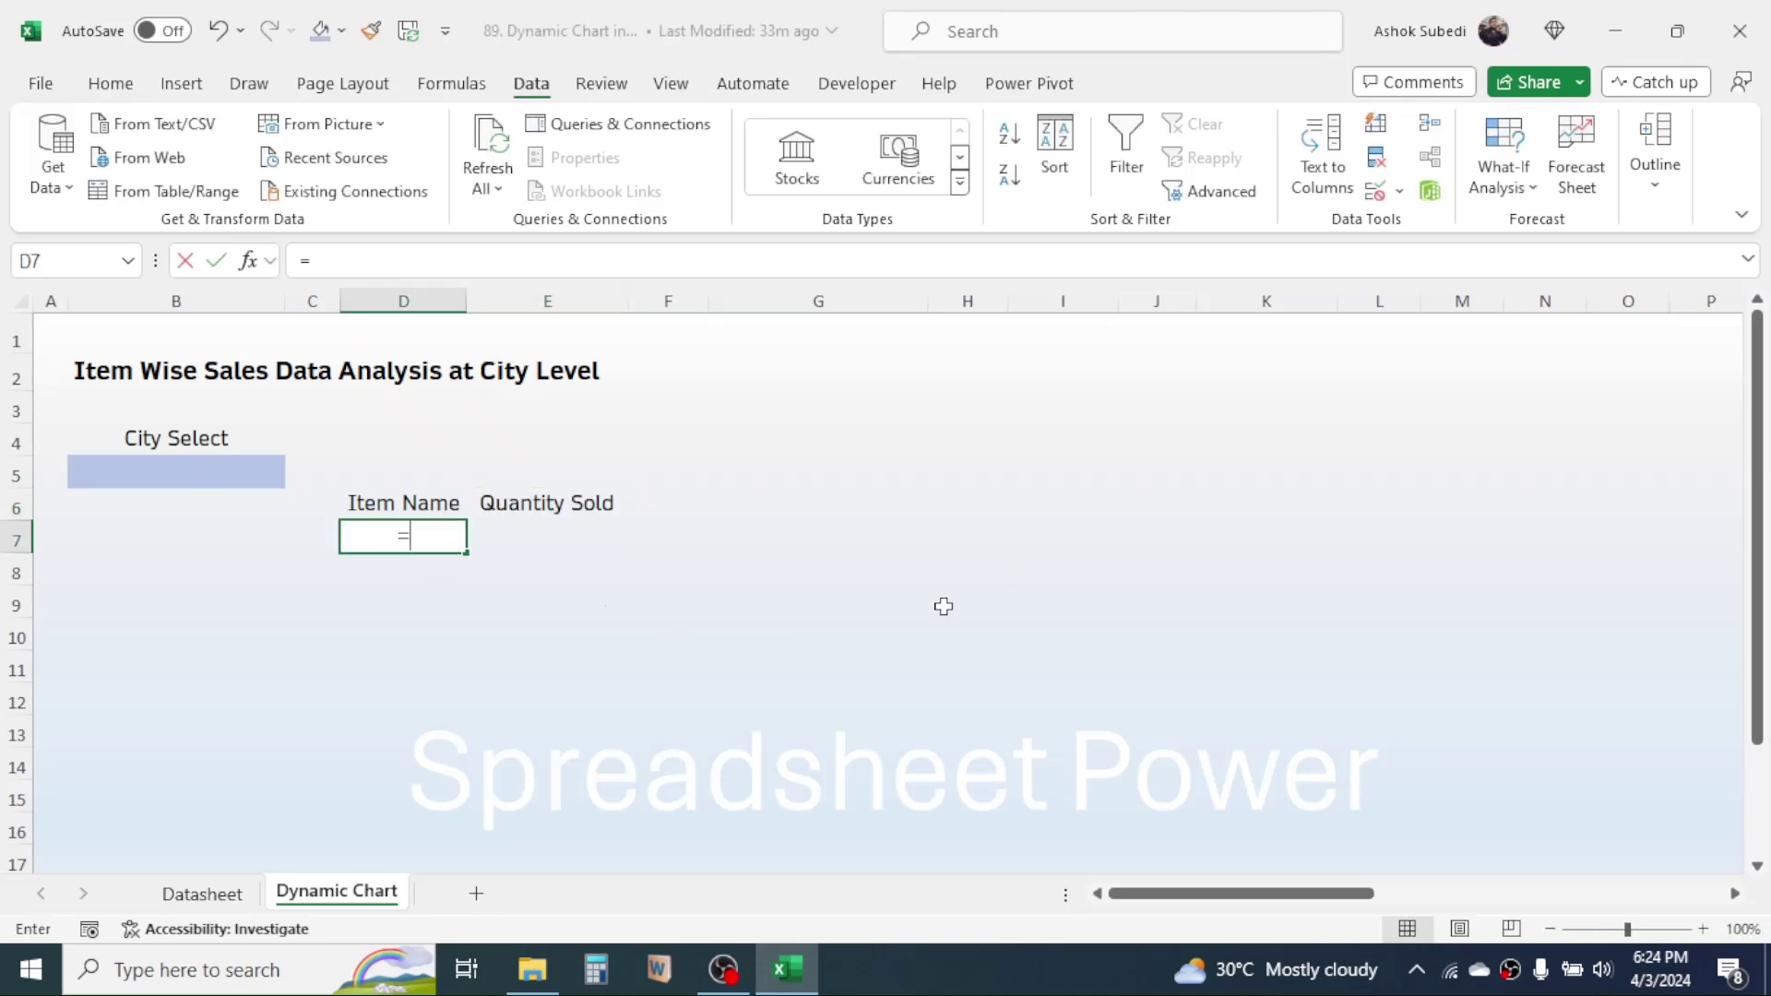
type("UNIQUE")
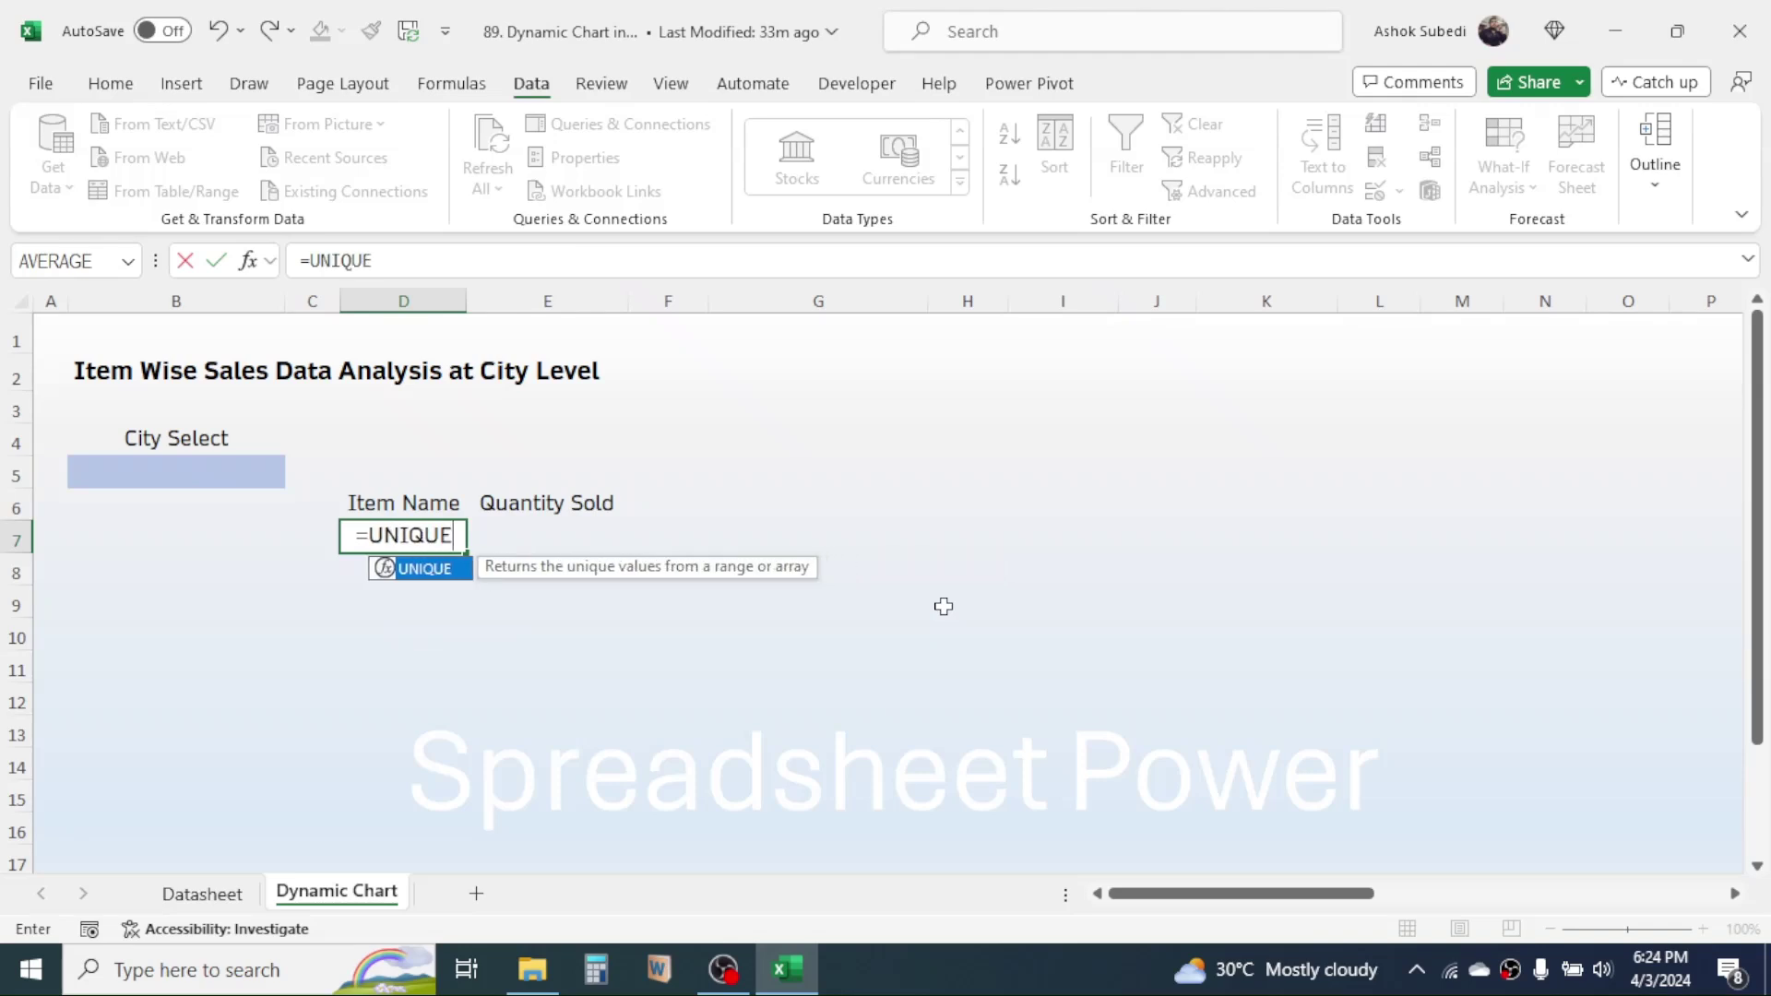
type("(")
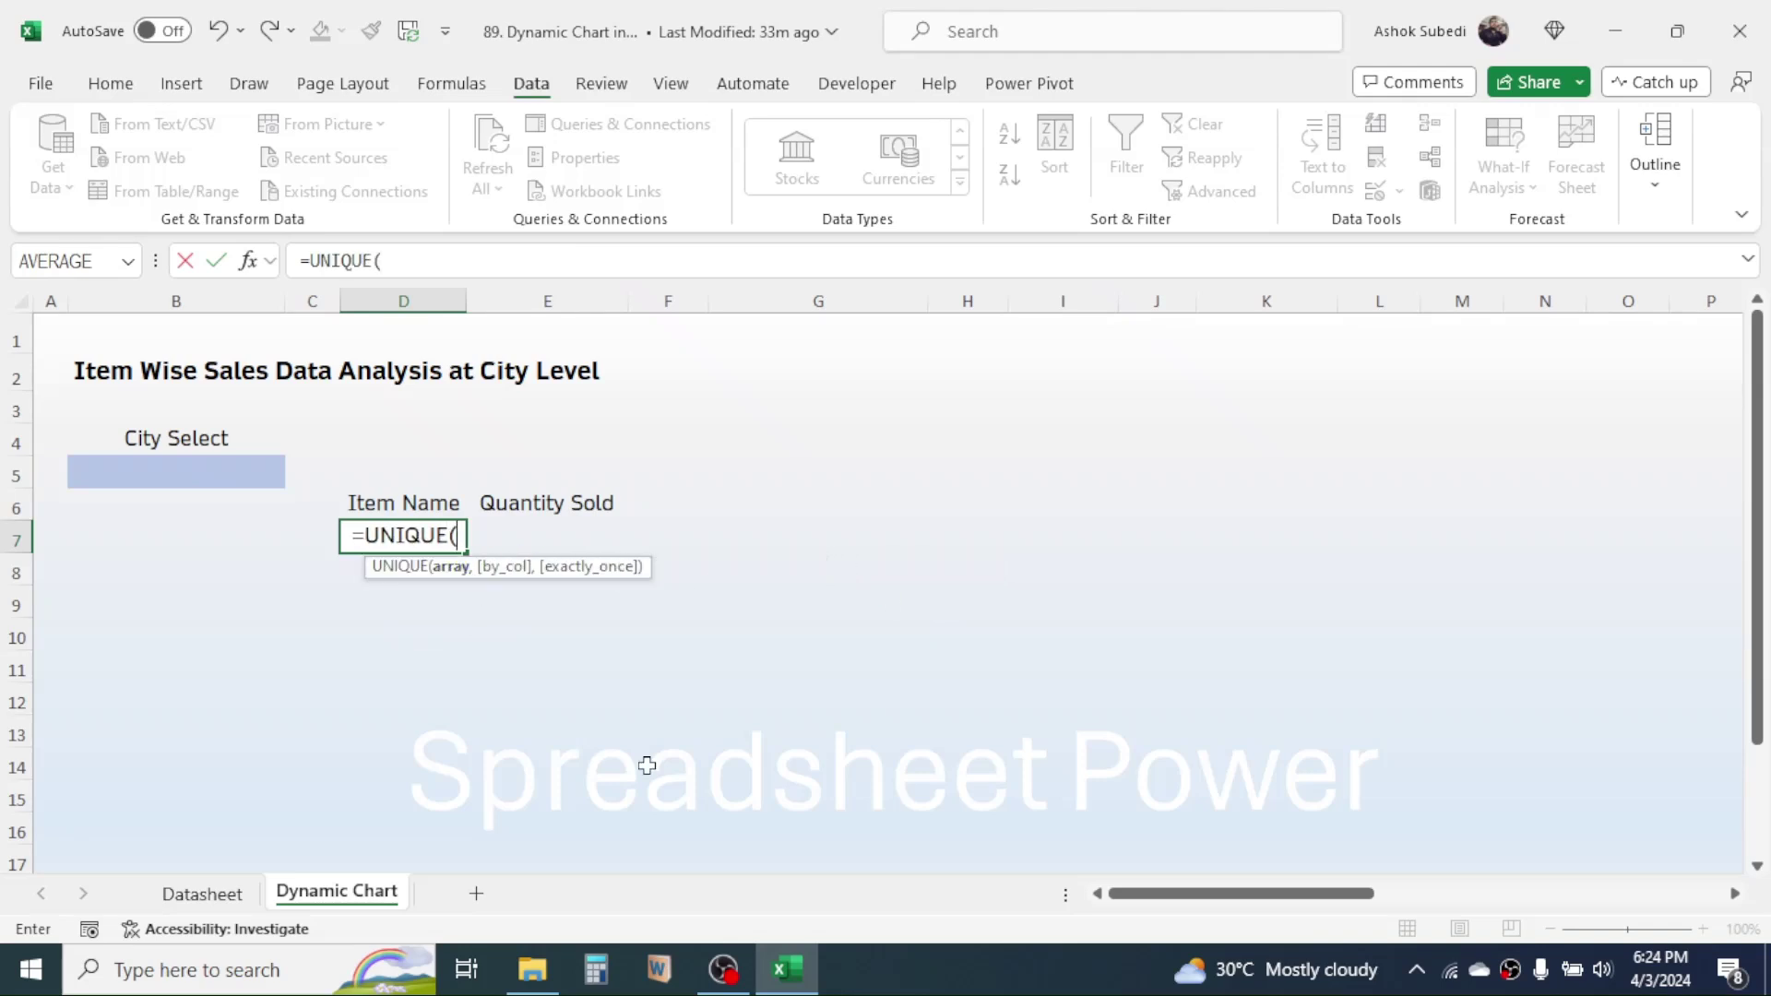
left_click(200, 896)
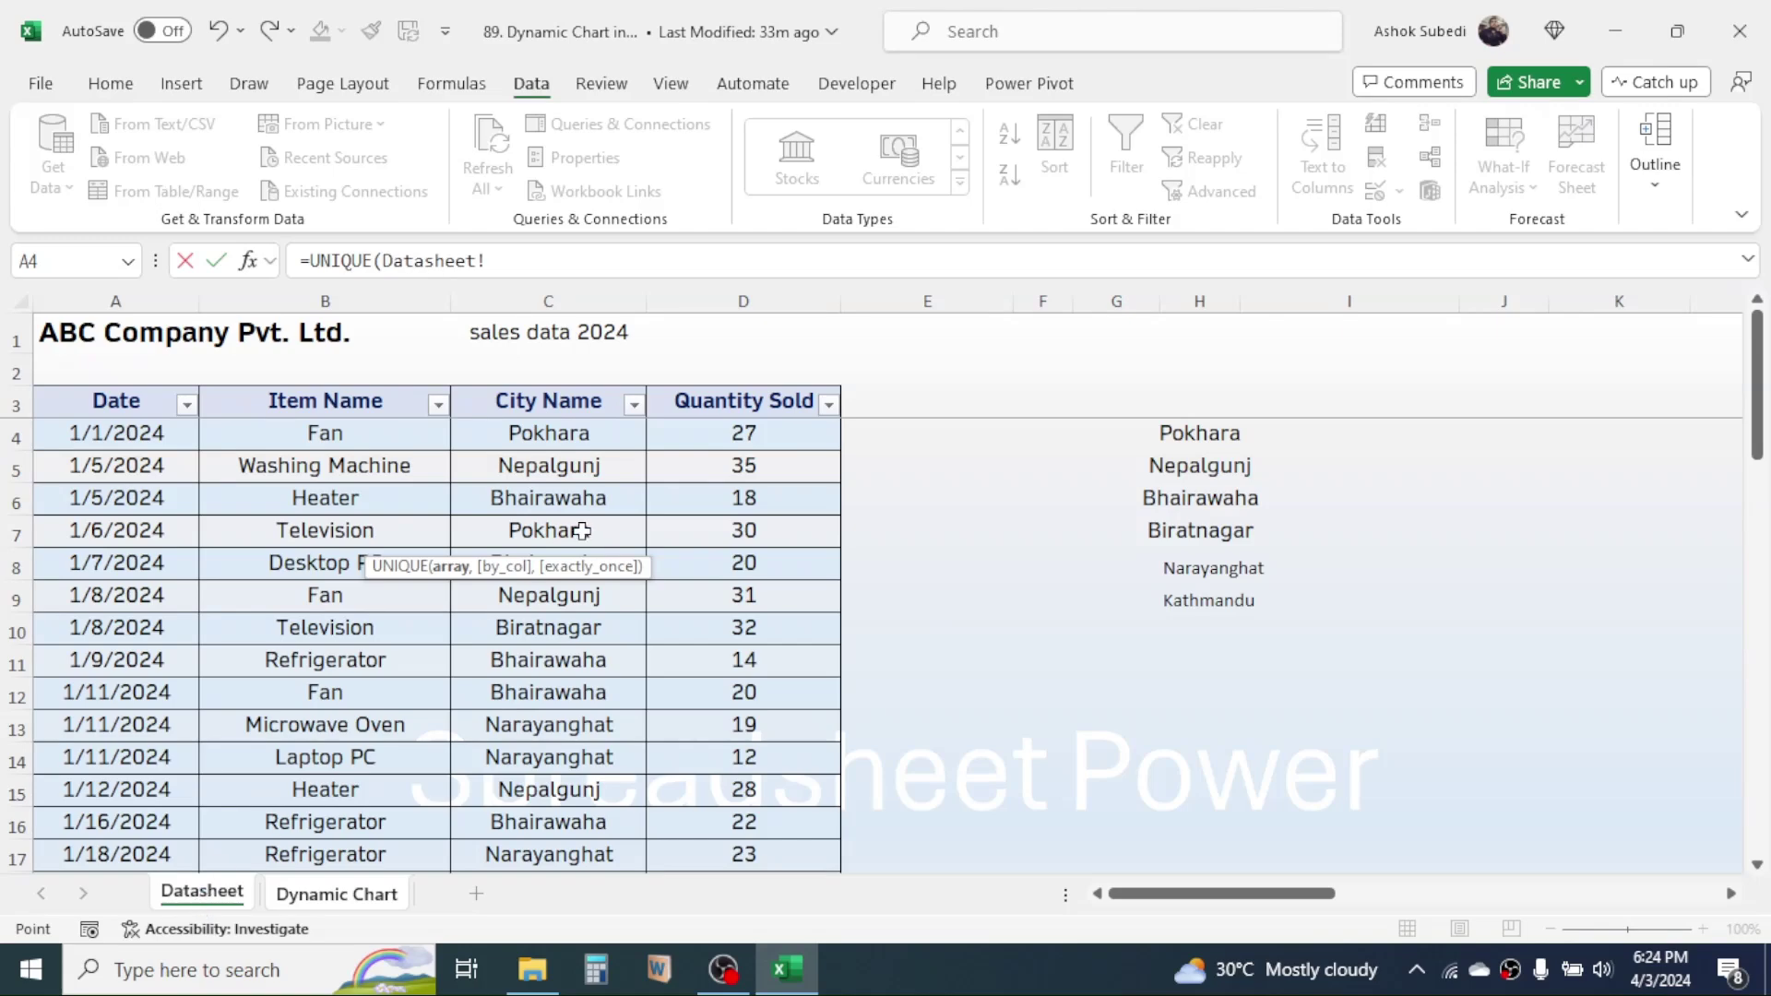
left_click(355, 435)
key("shift+Down")
key("ctrl+shift+Down")
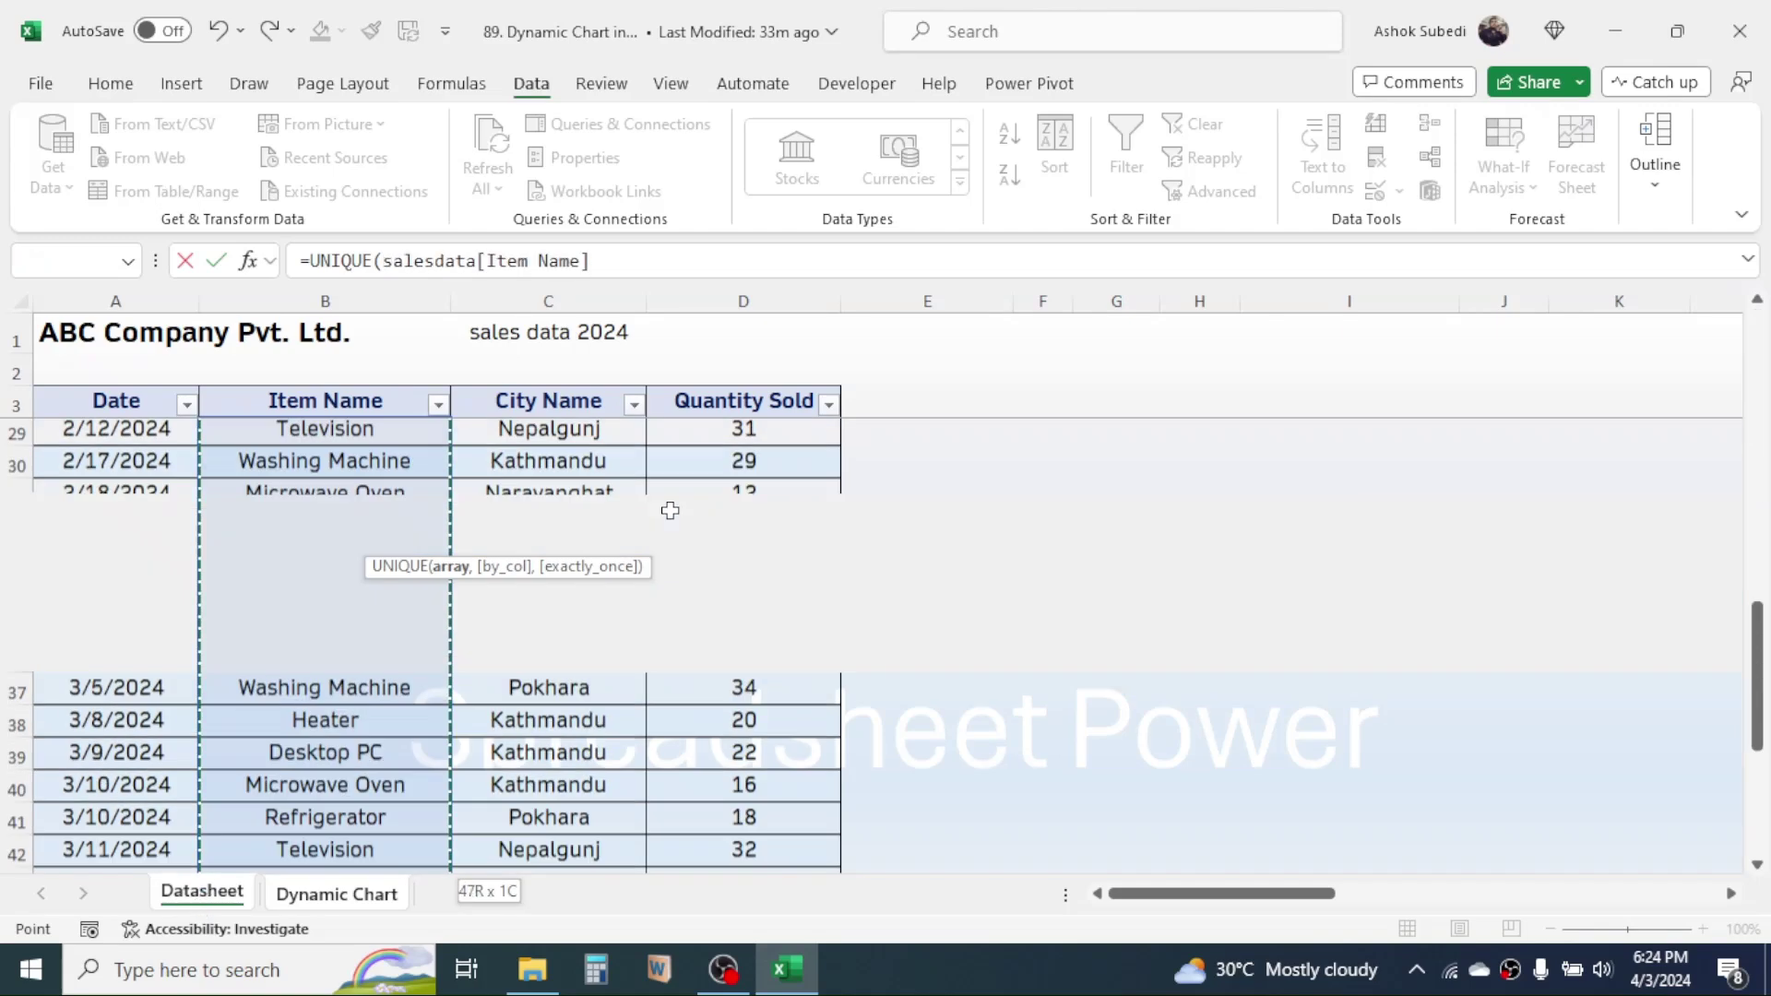
type(")")
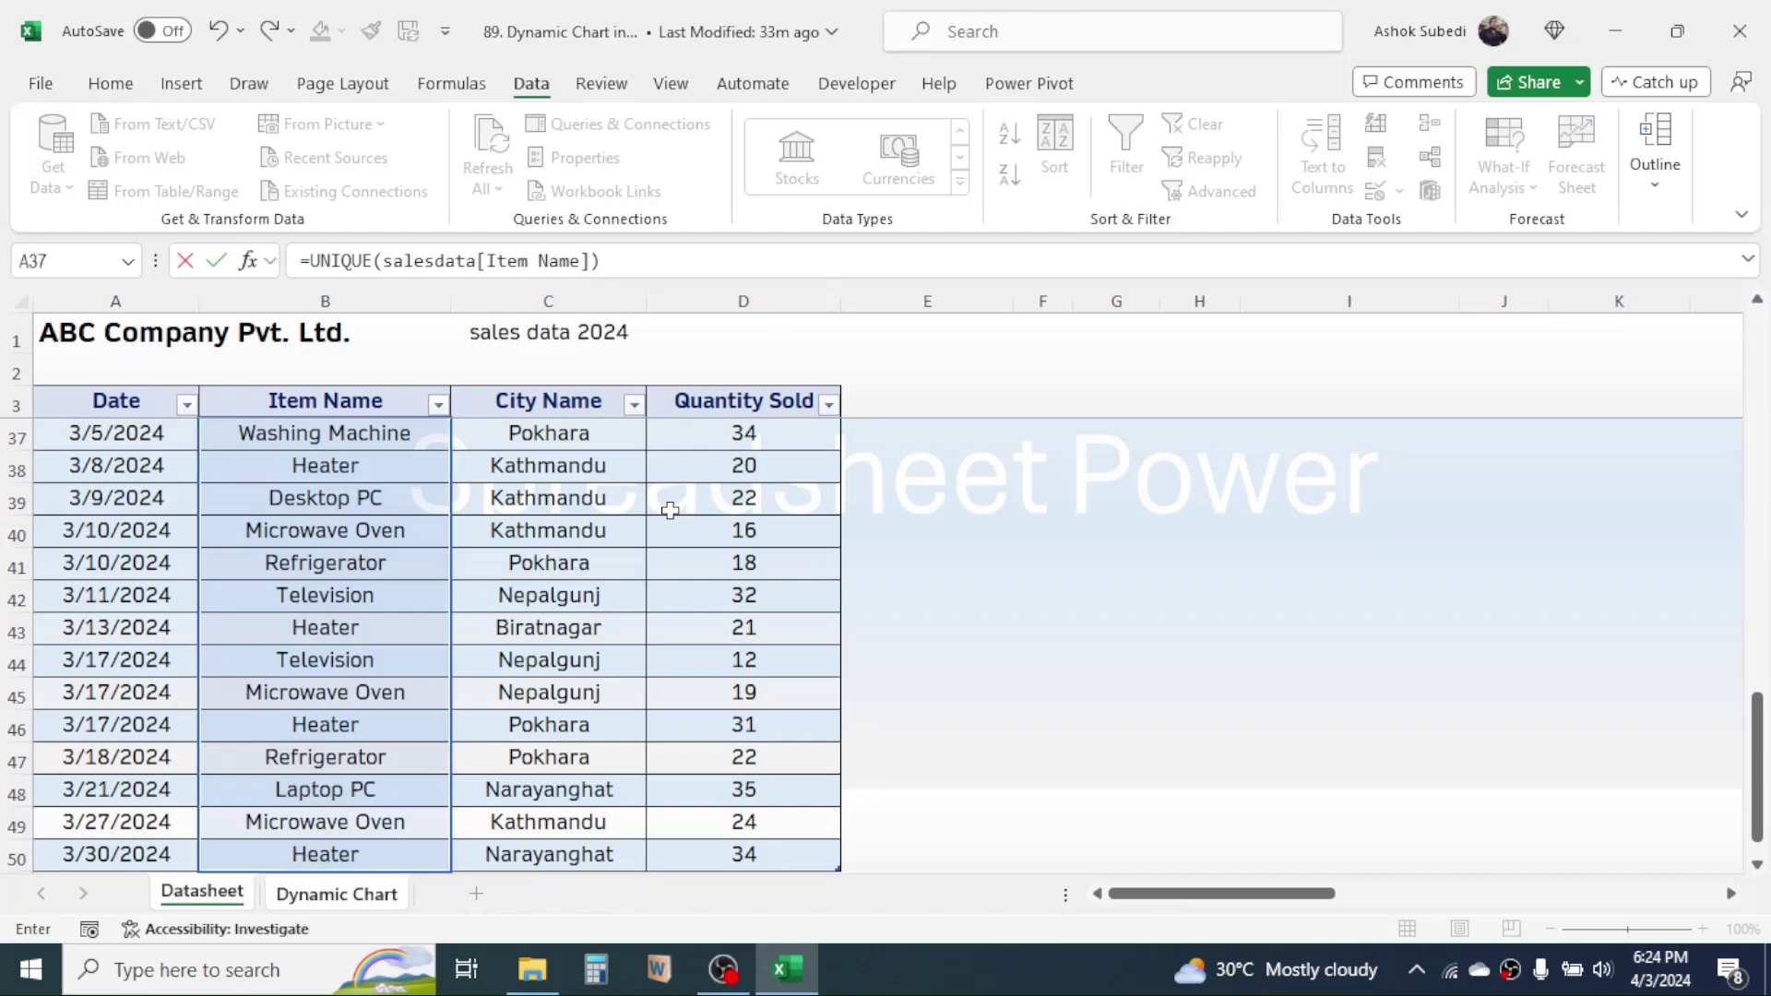
key("Return")
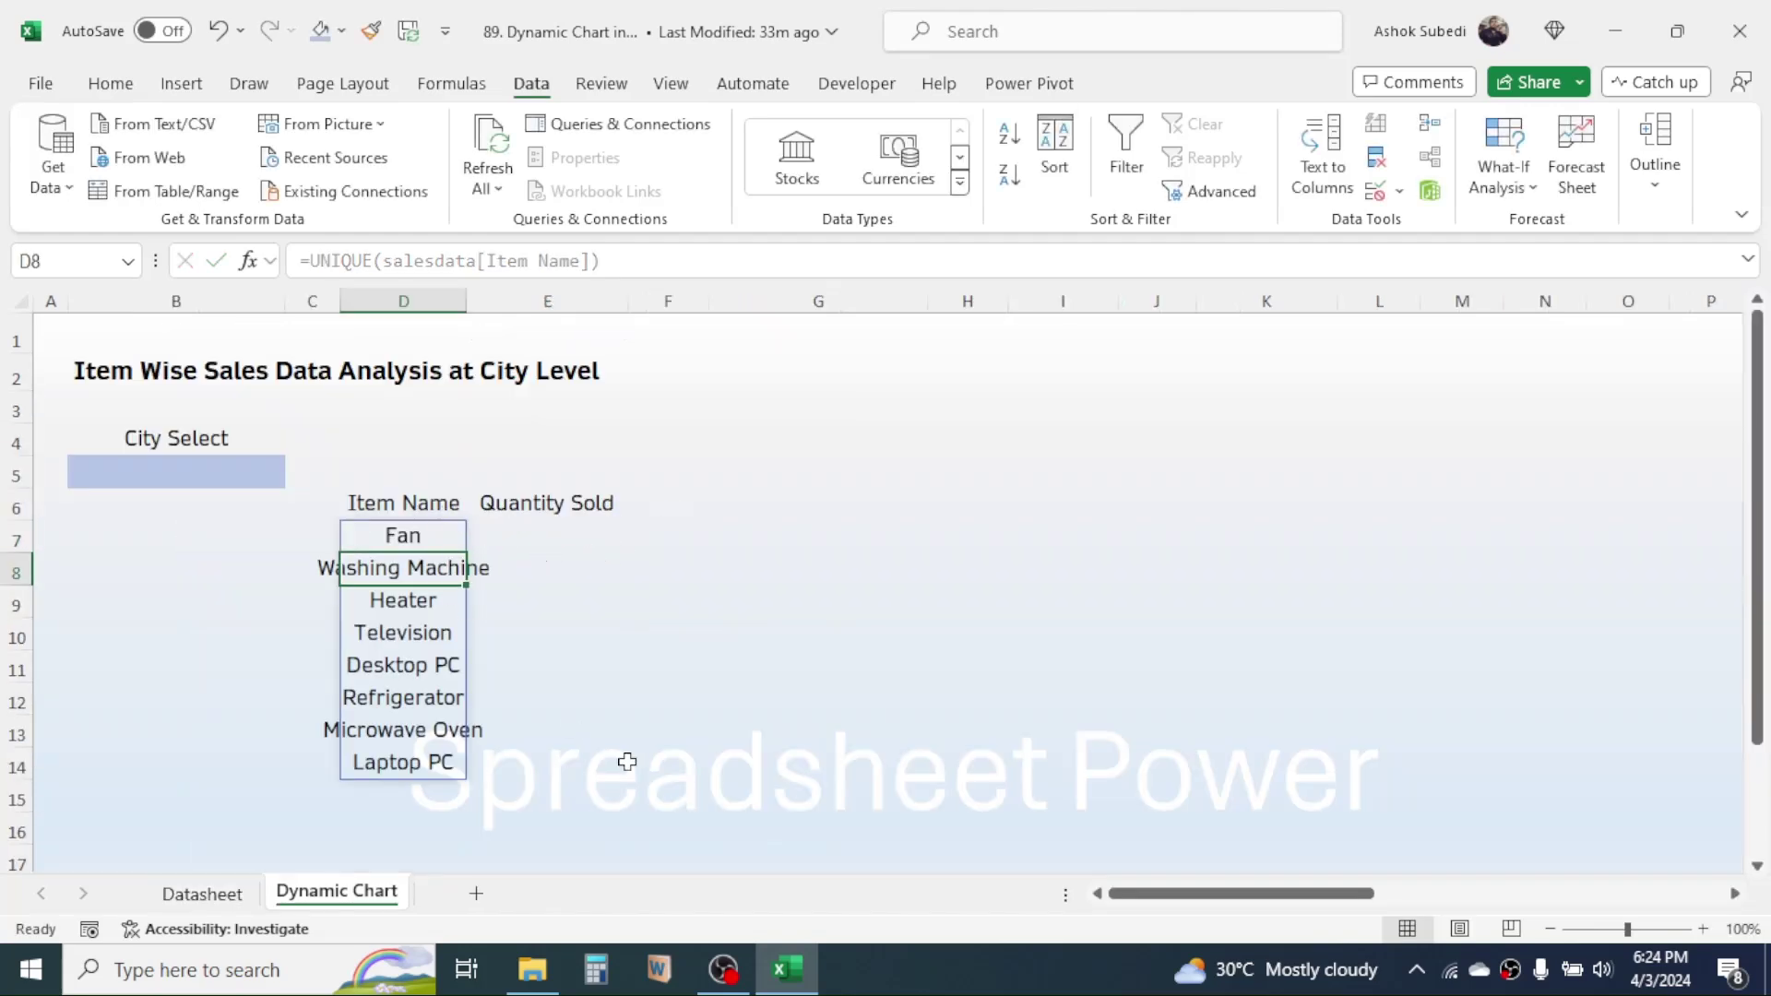
- Review the item list below Item Name, the first Quantity Sold cell and the City Select cell
left_click(404, 640)
left_click(428, 538)
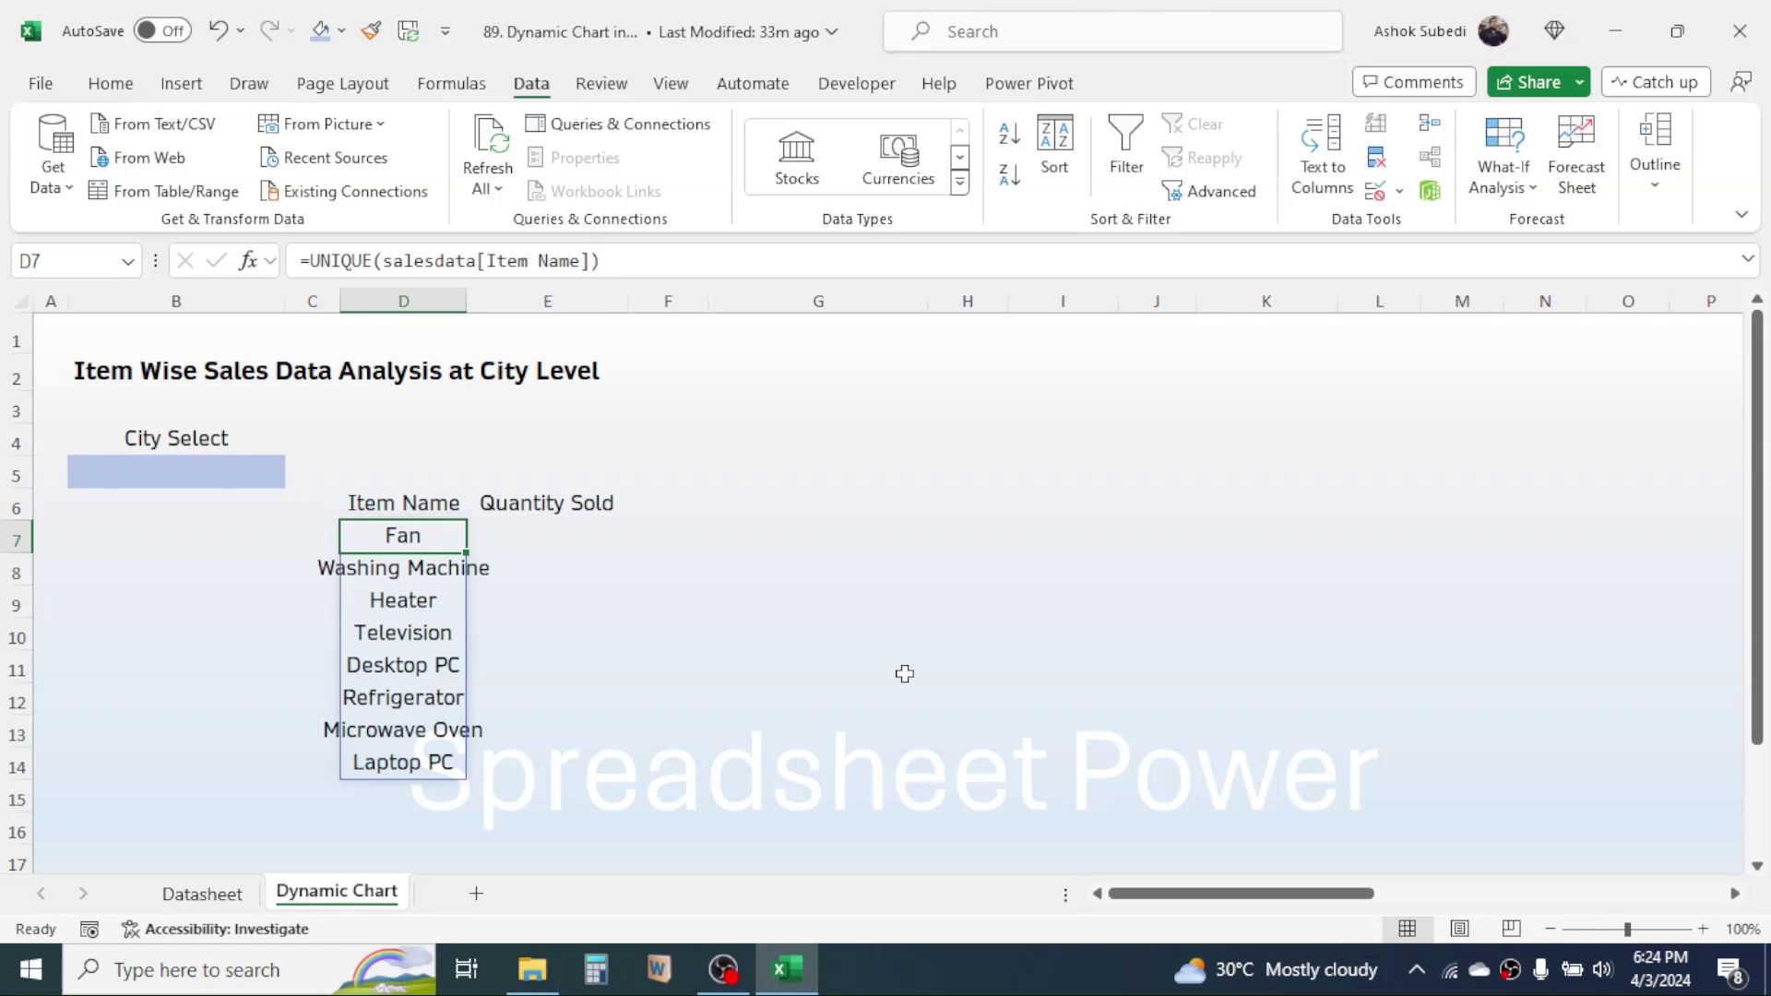
key("Right")
left_click(881, 577)
left_click(577, 525)
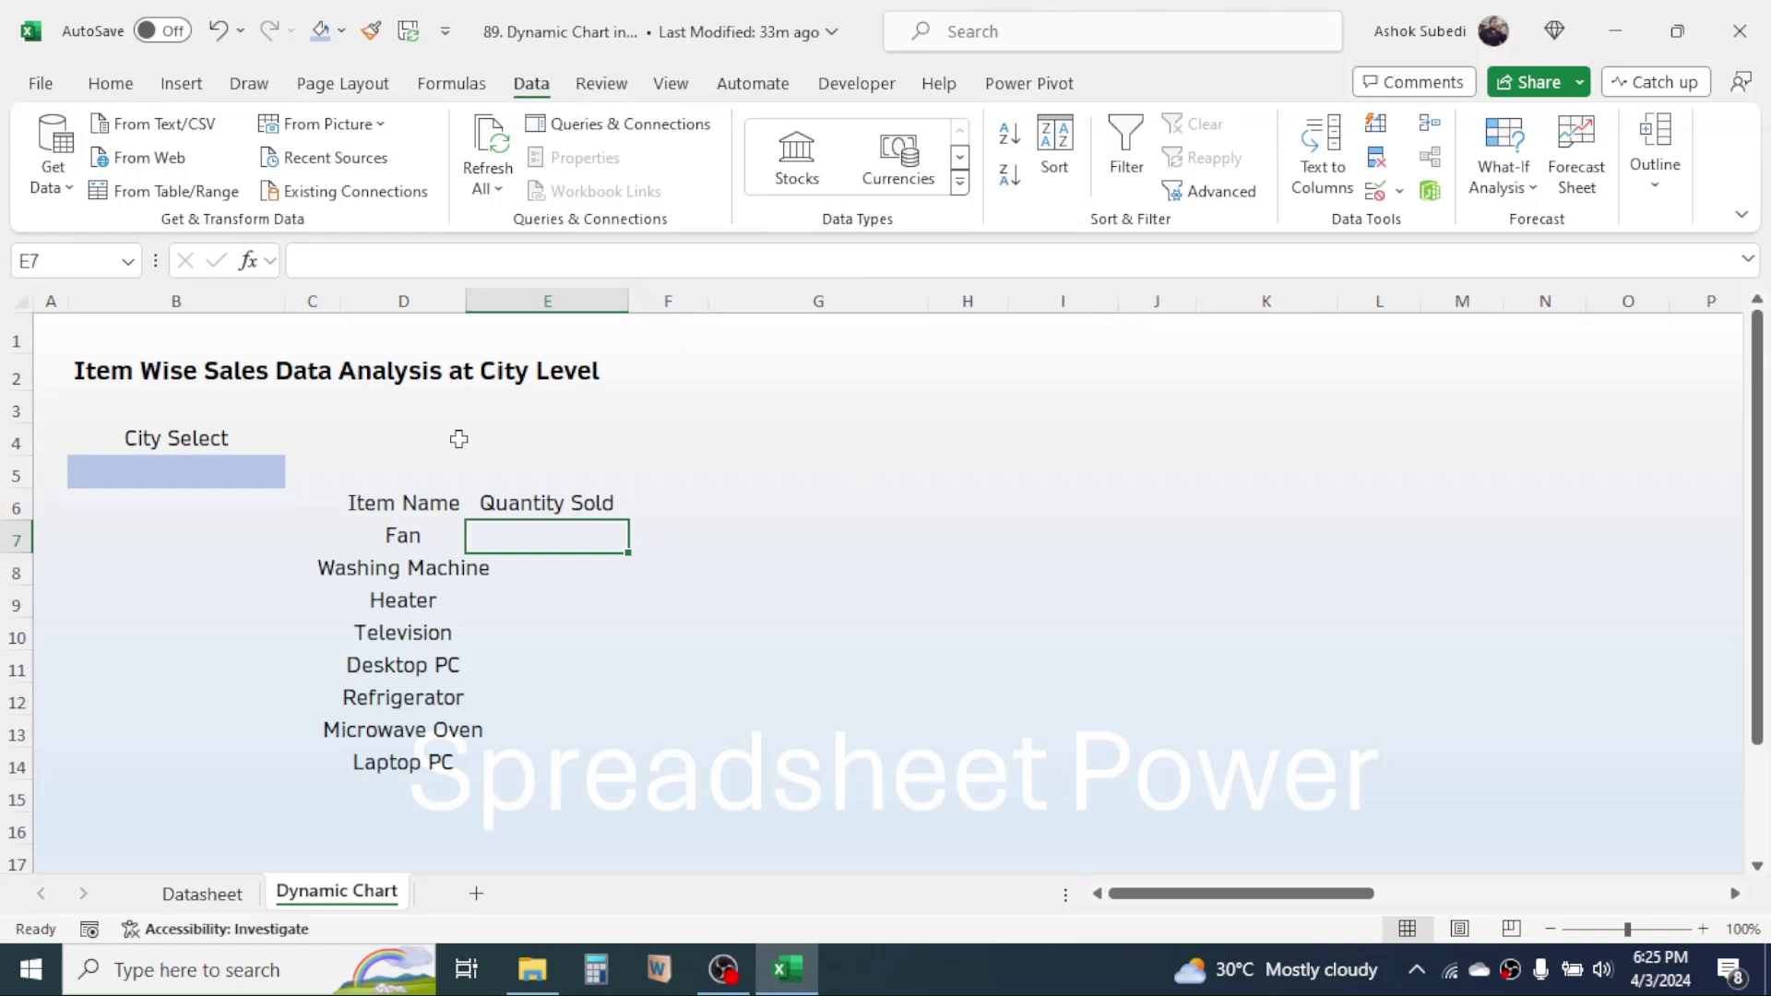
left_click(406, 535)
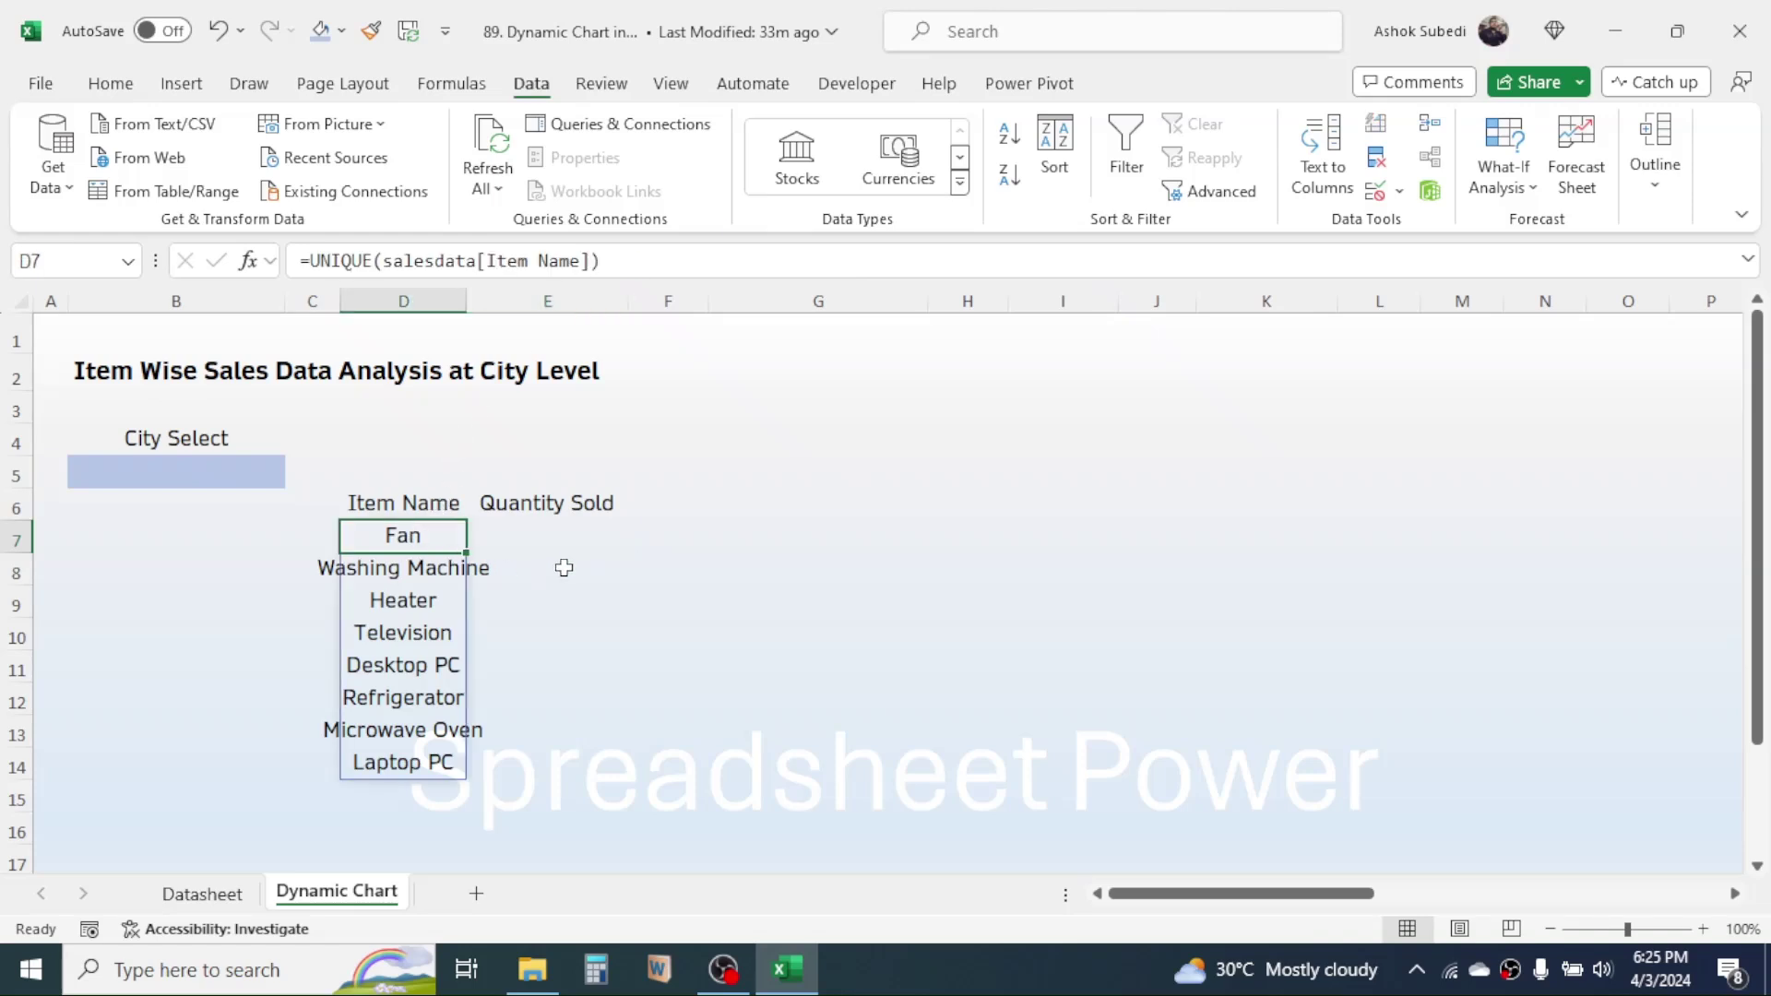
left_click(212, 475)
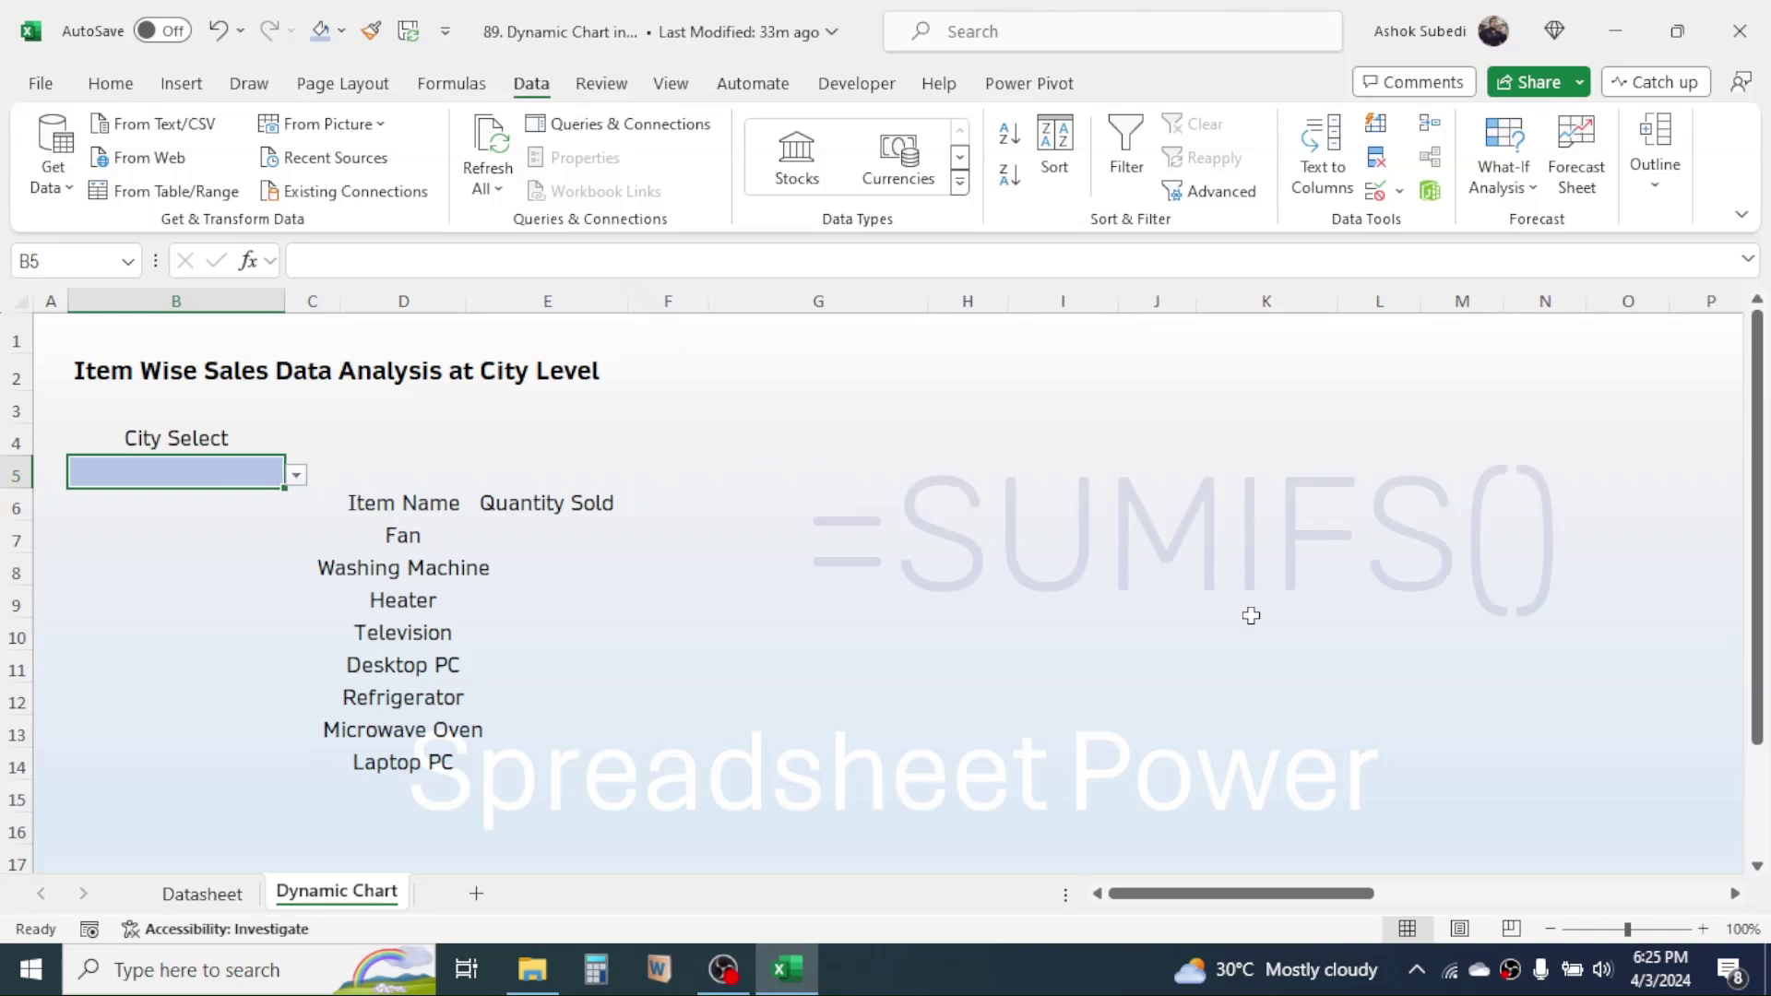
- Start a SUMIFS formula in E7 with salesdata[Quantity Sold] as the sum range
left_click(680, 535)
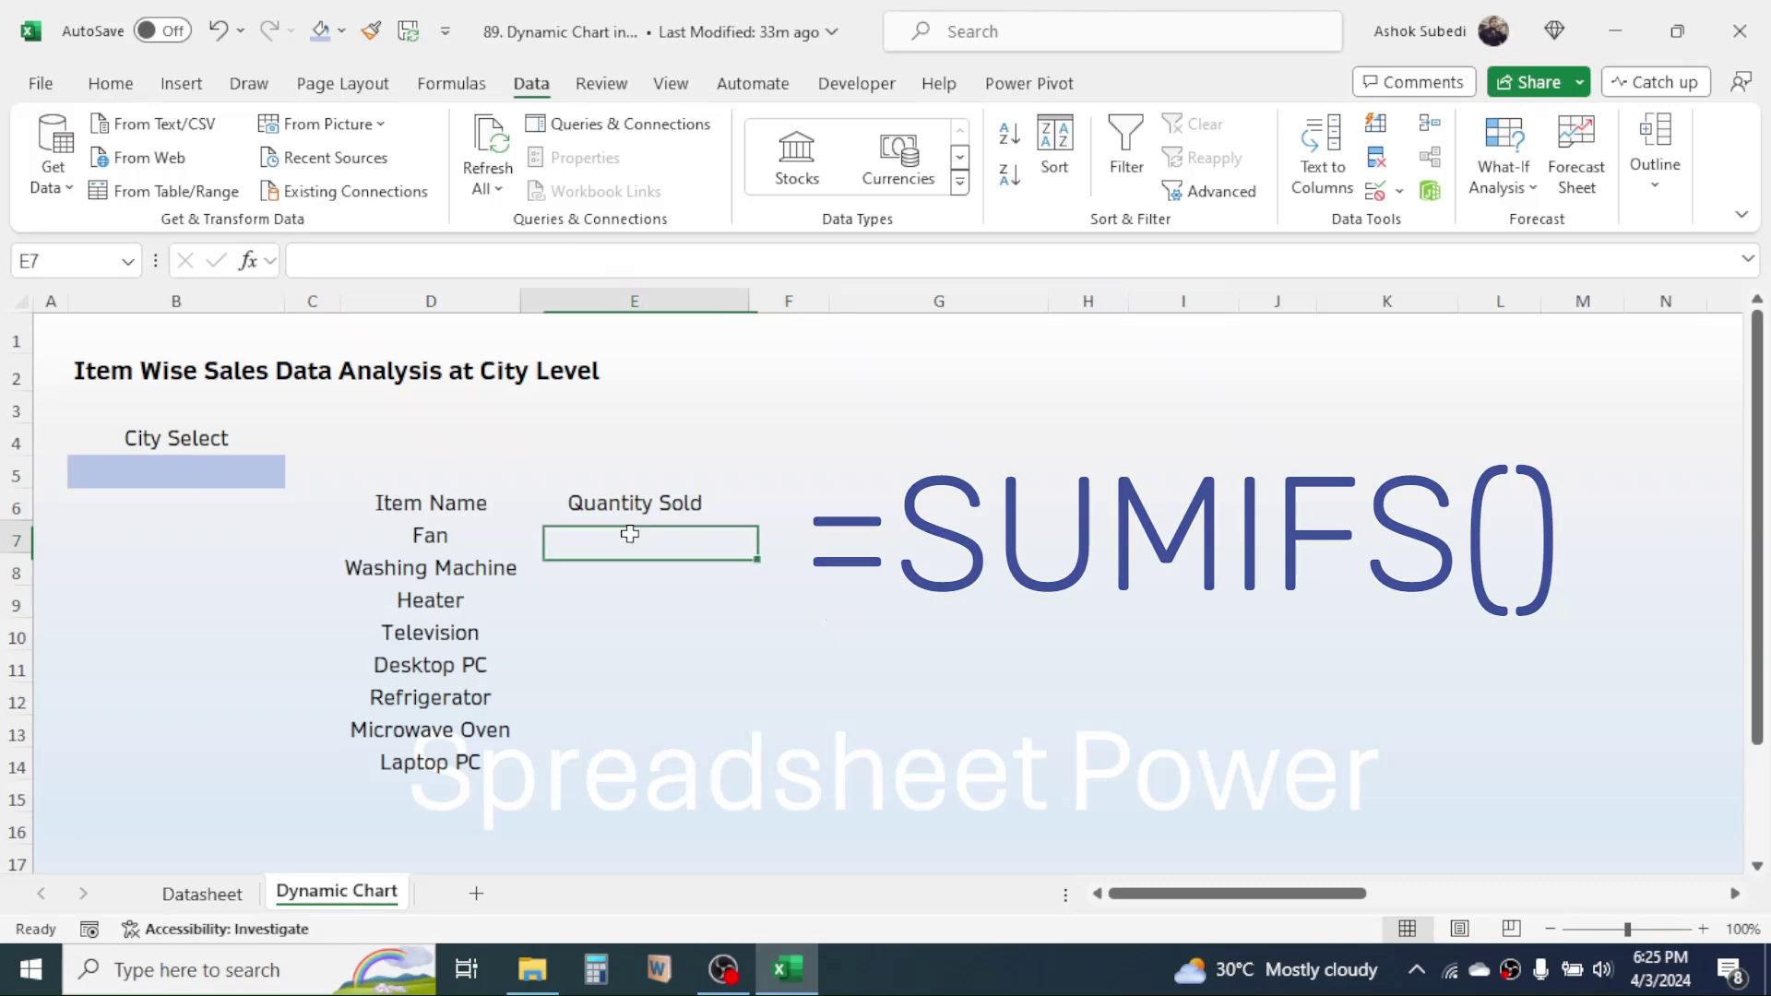
type("=")
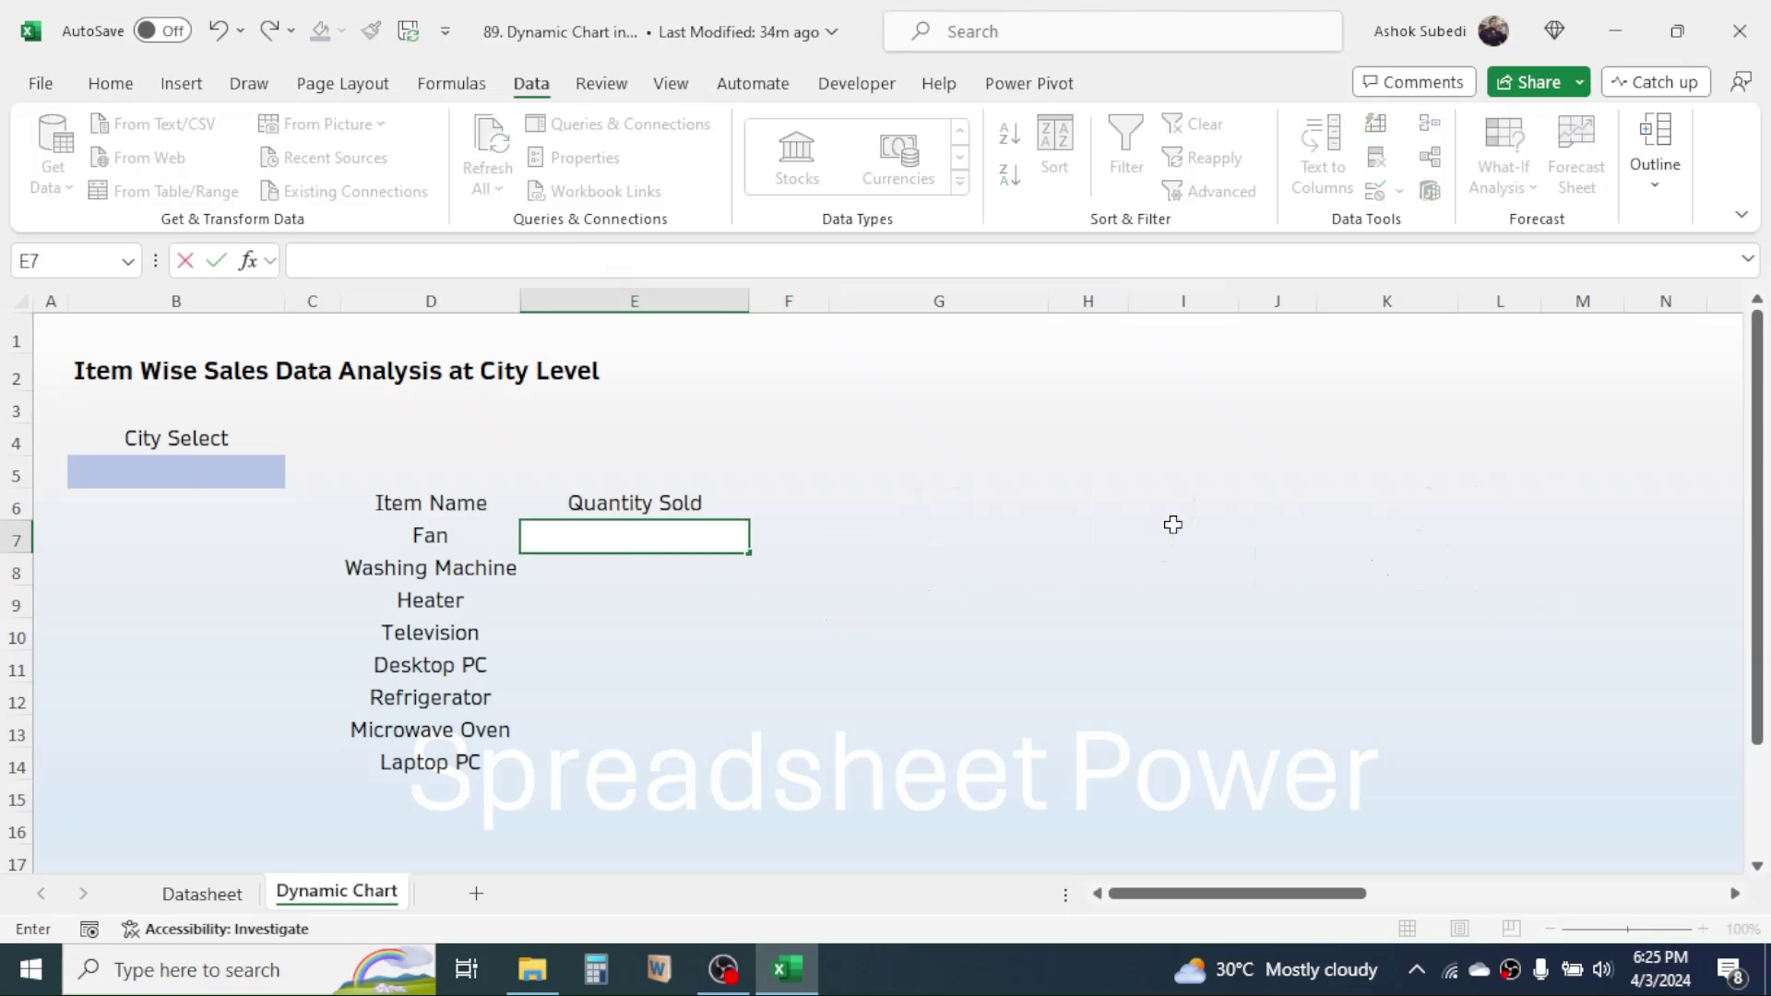
type("SUM")
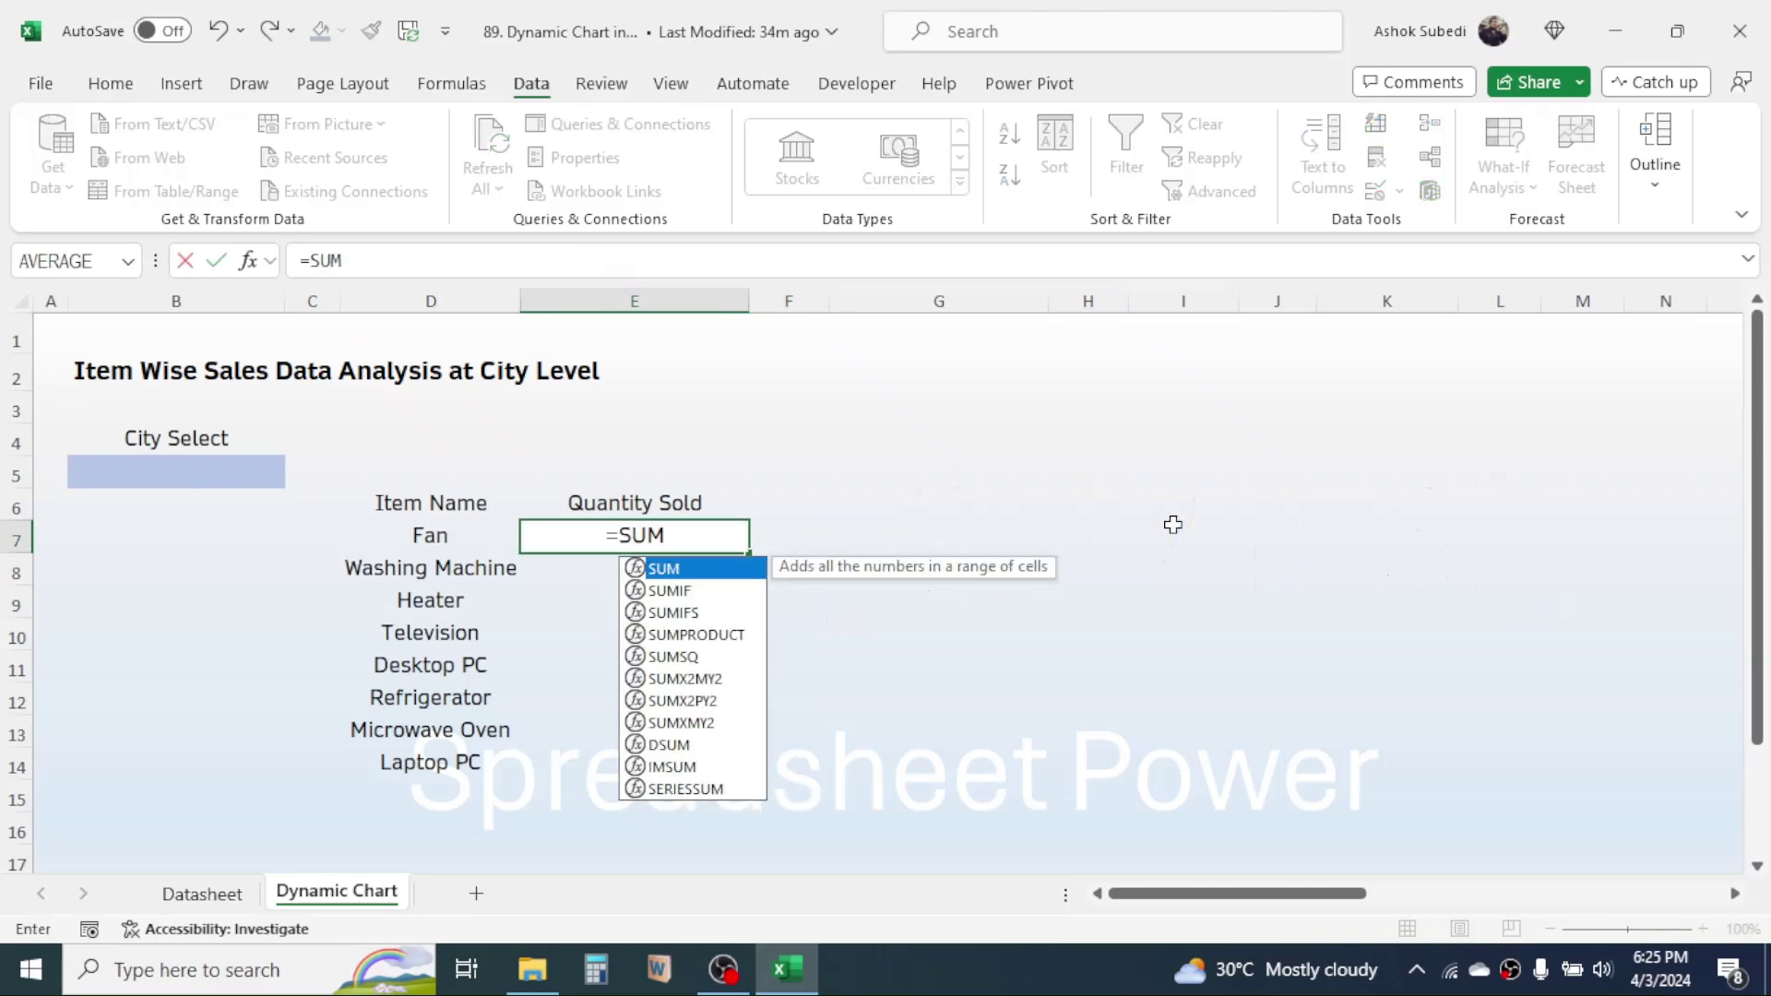
type("IFS")
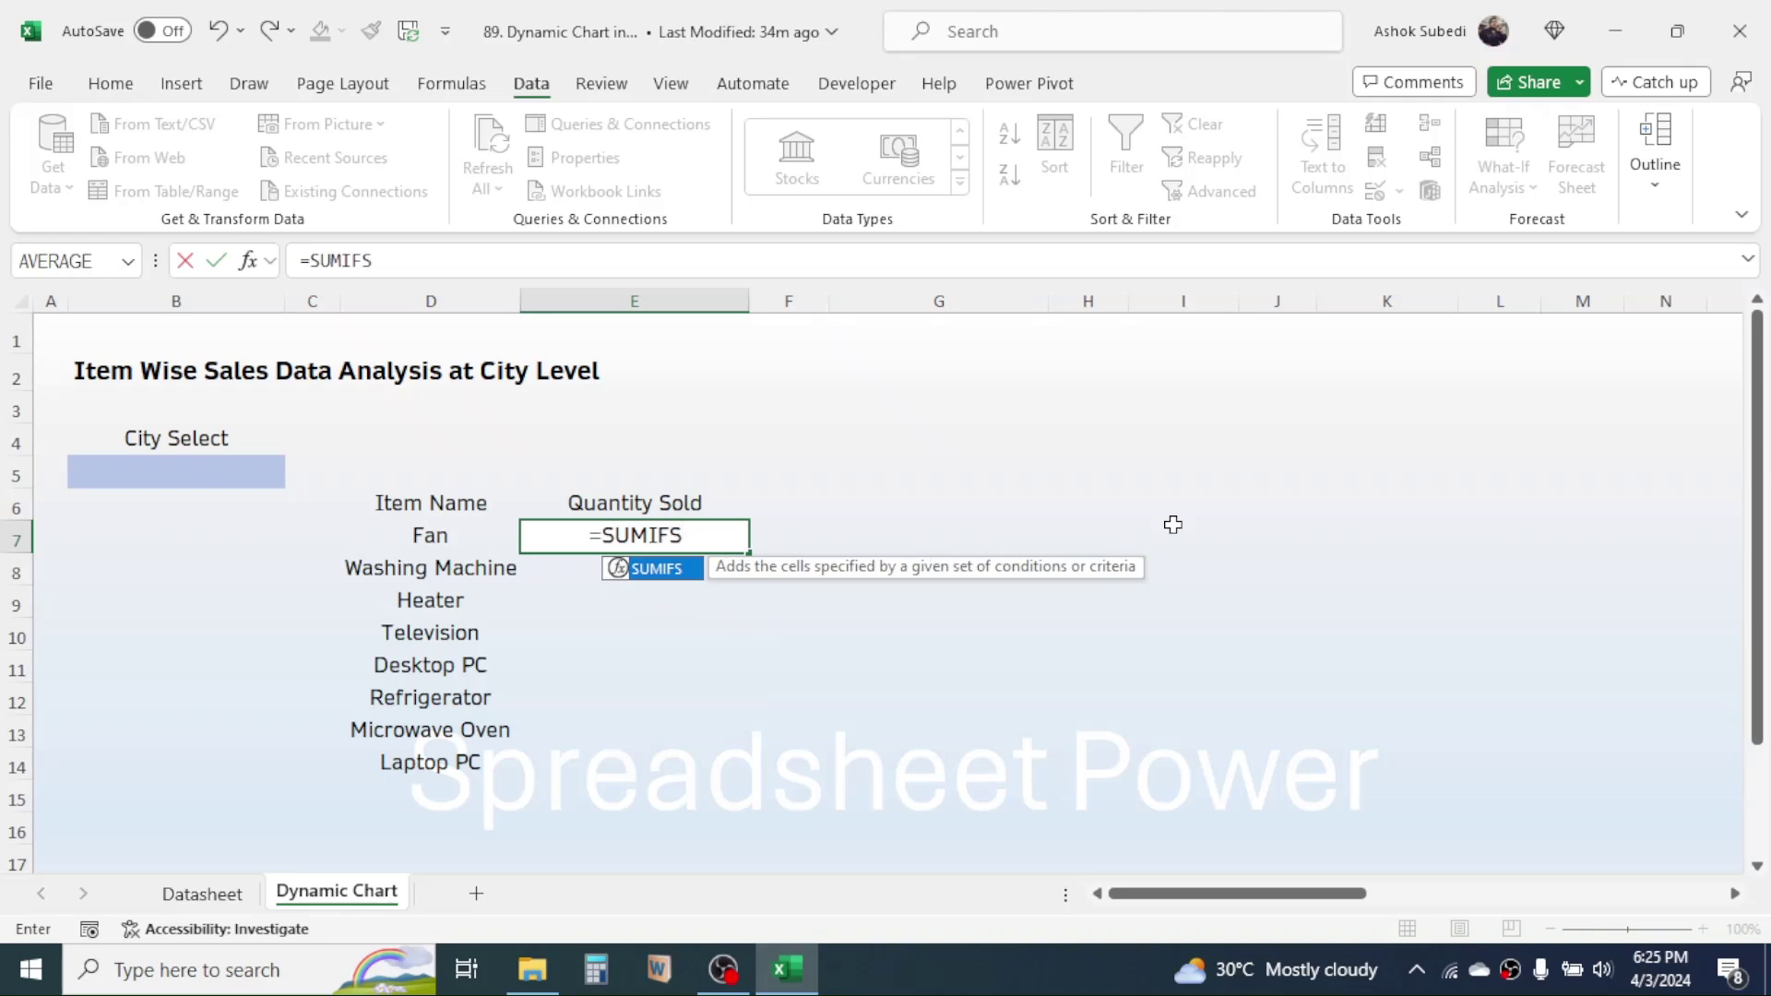
type("(")
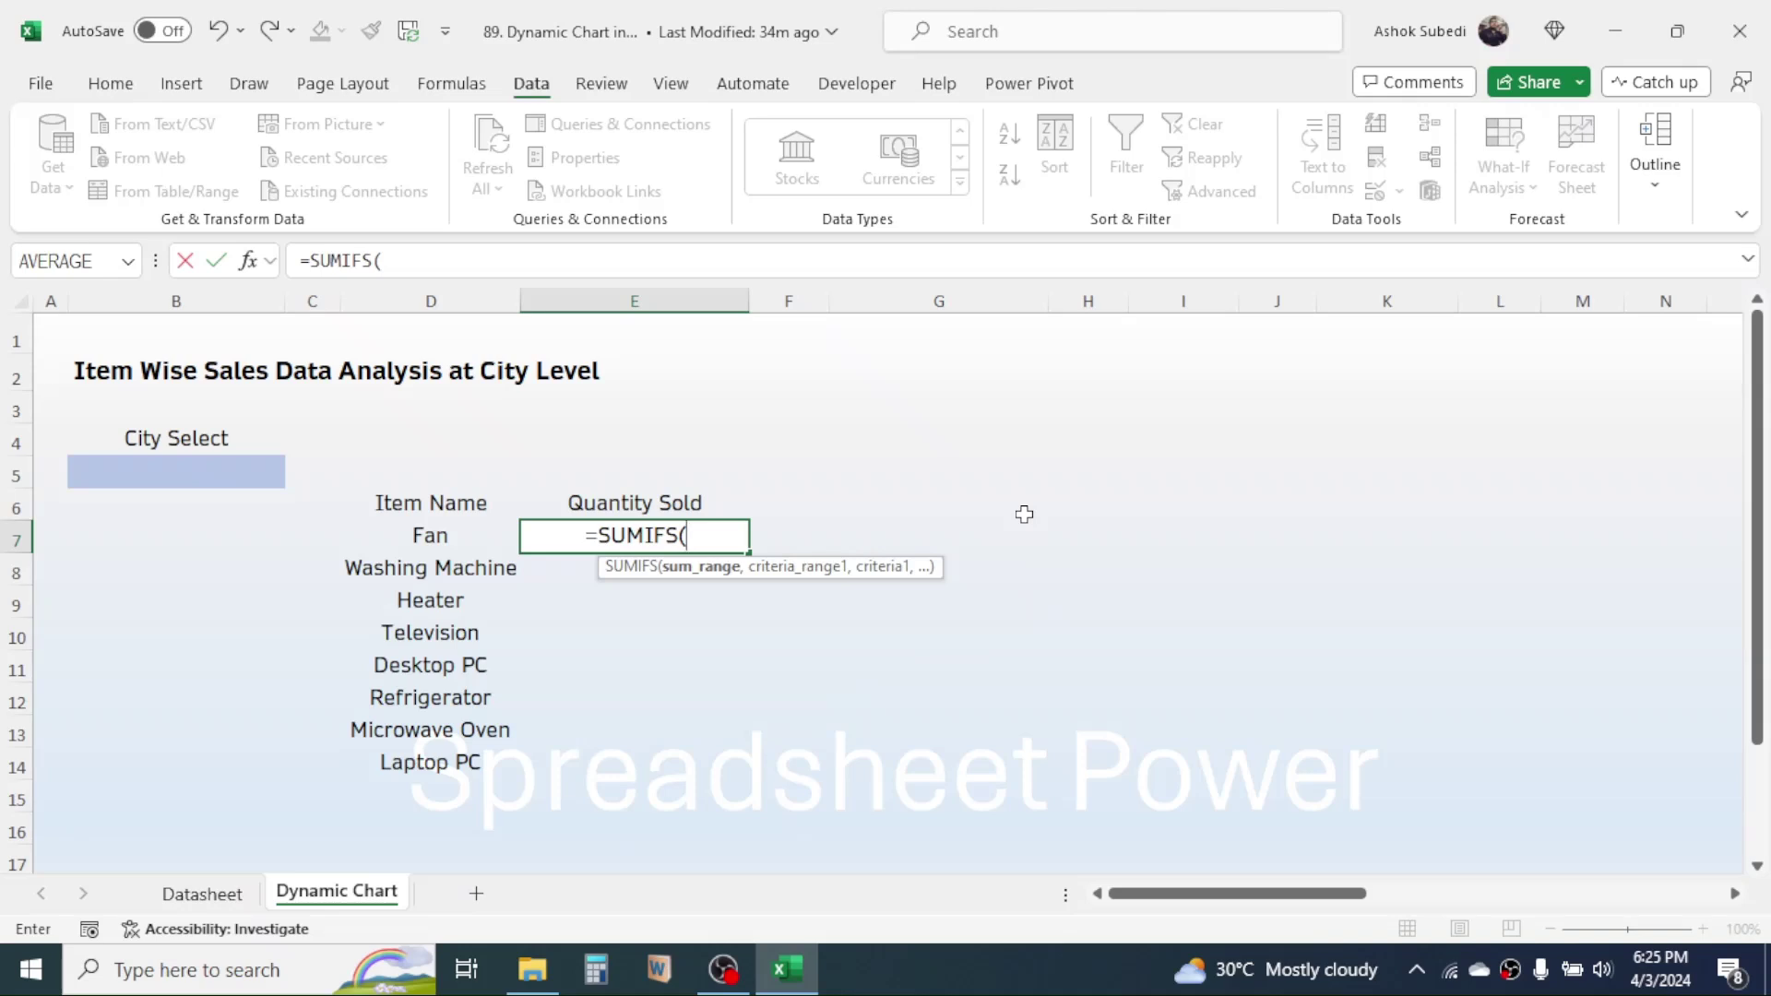
type("sale")
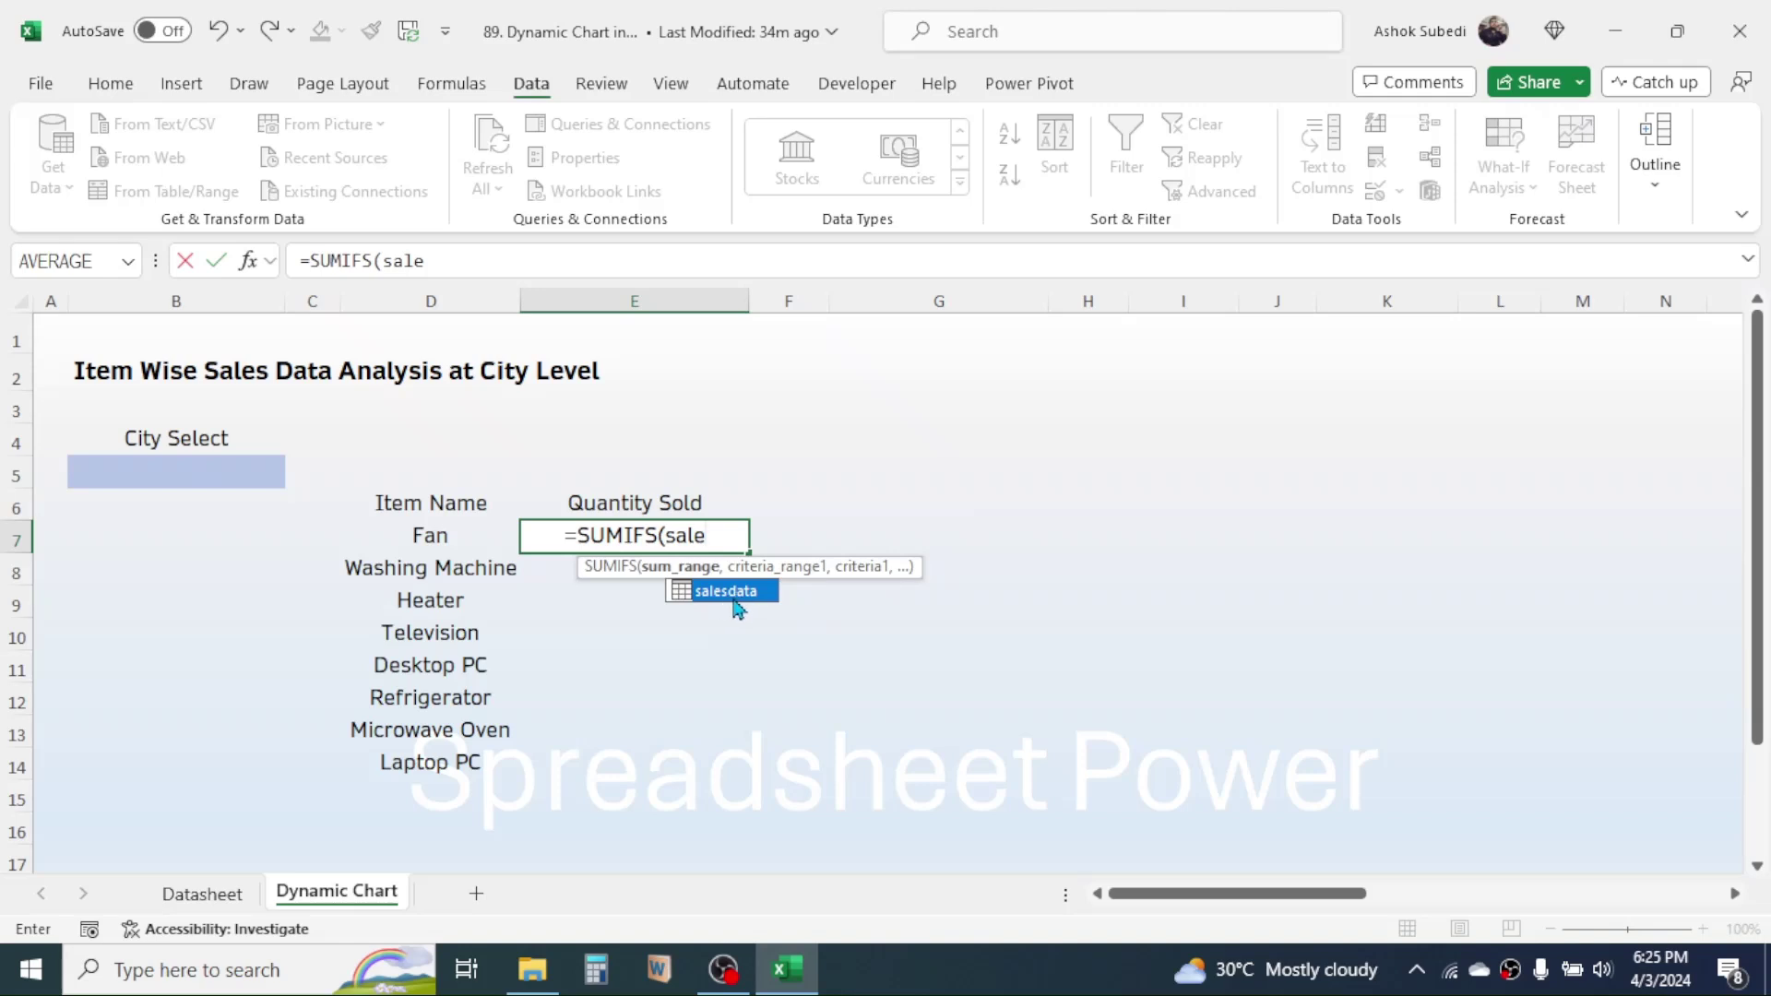
double_click(737, 595)
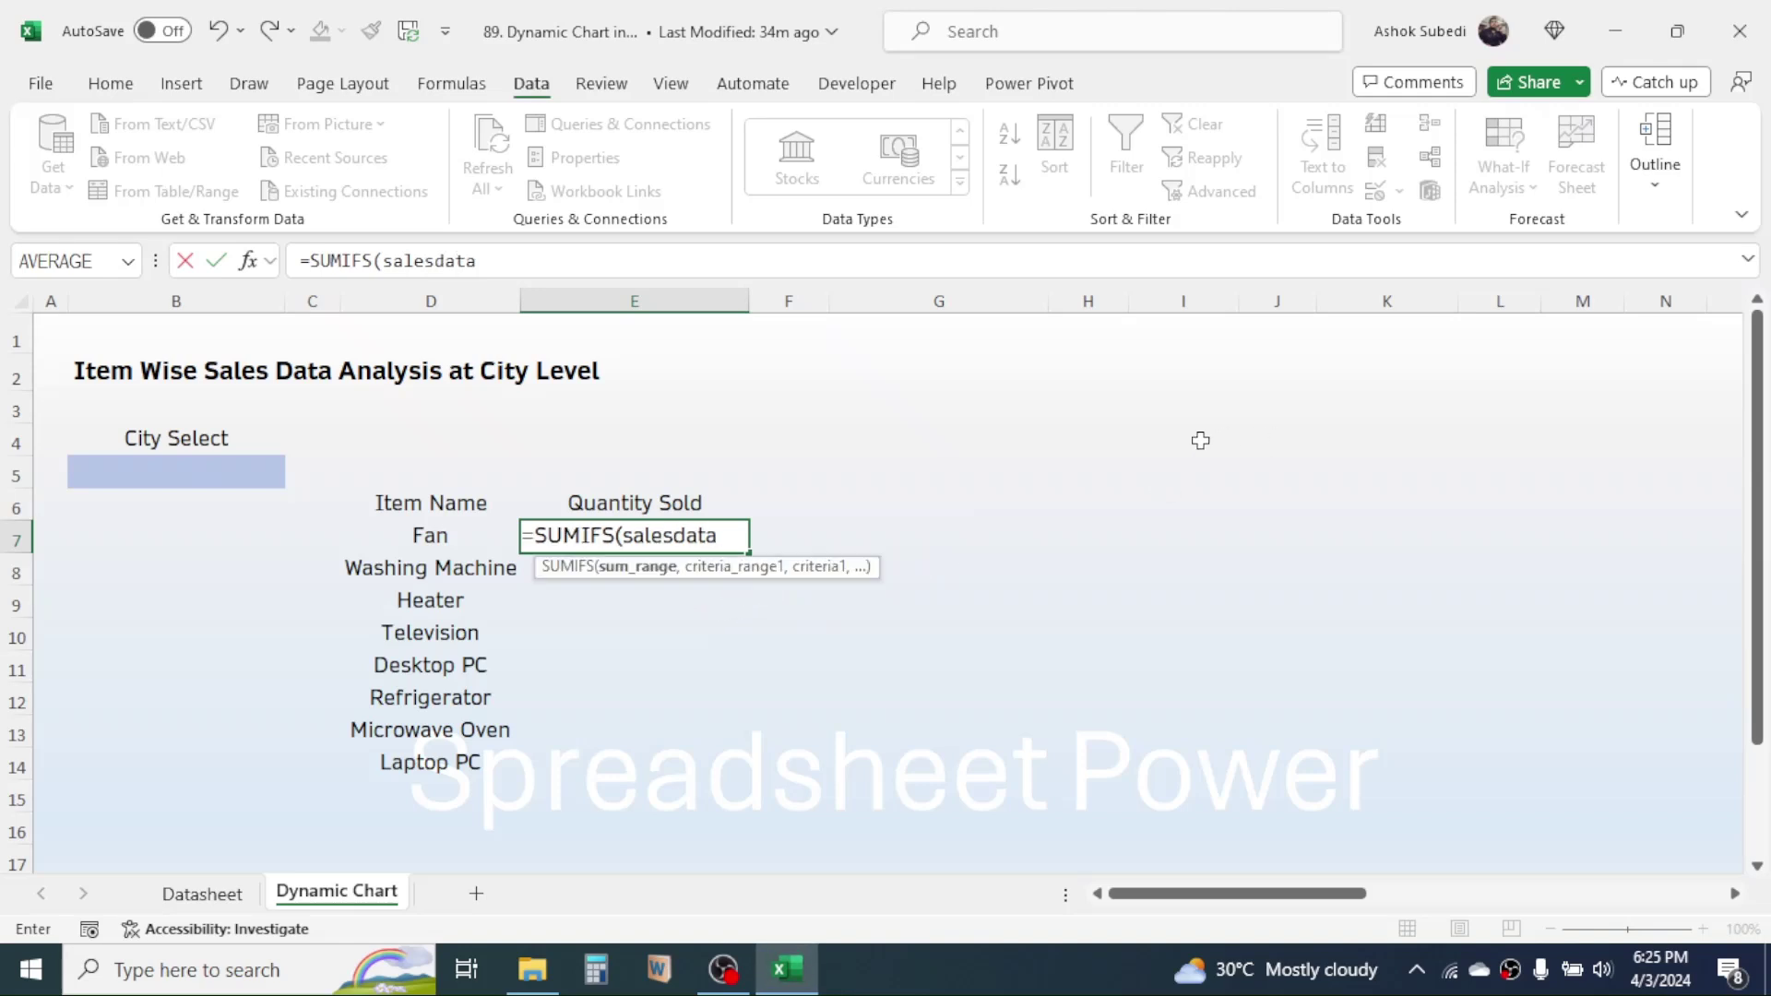
type("[")
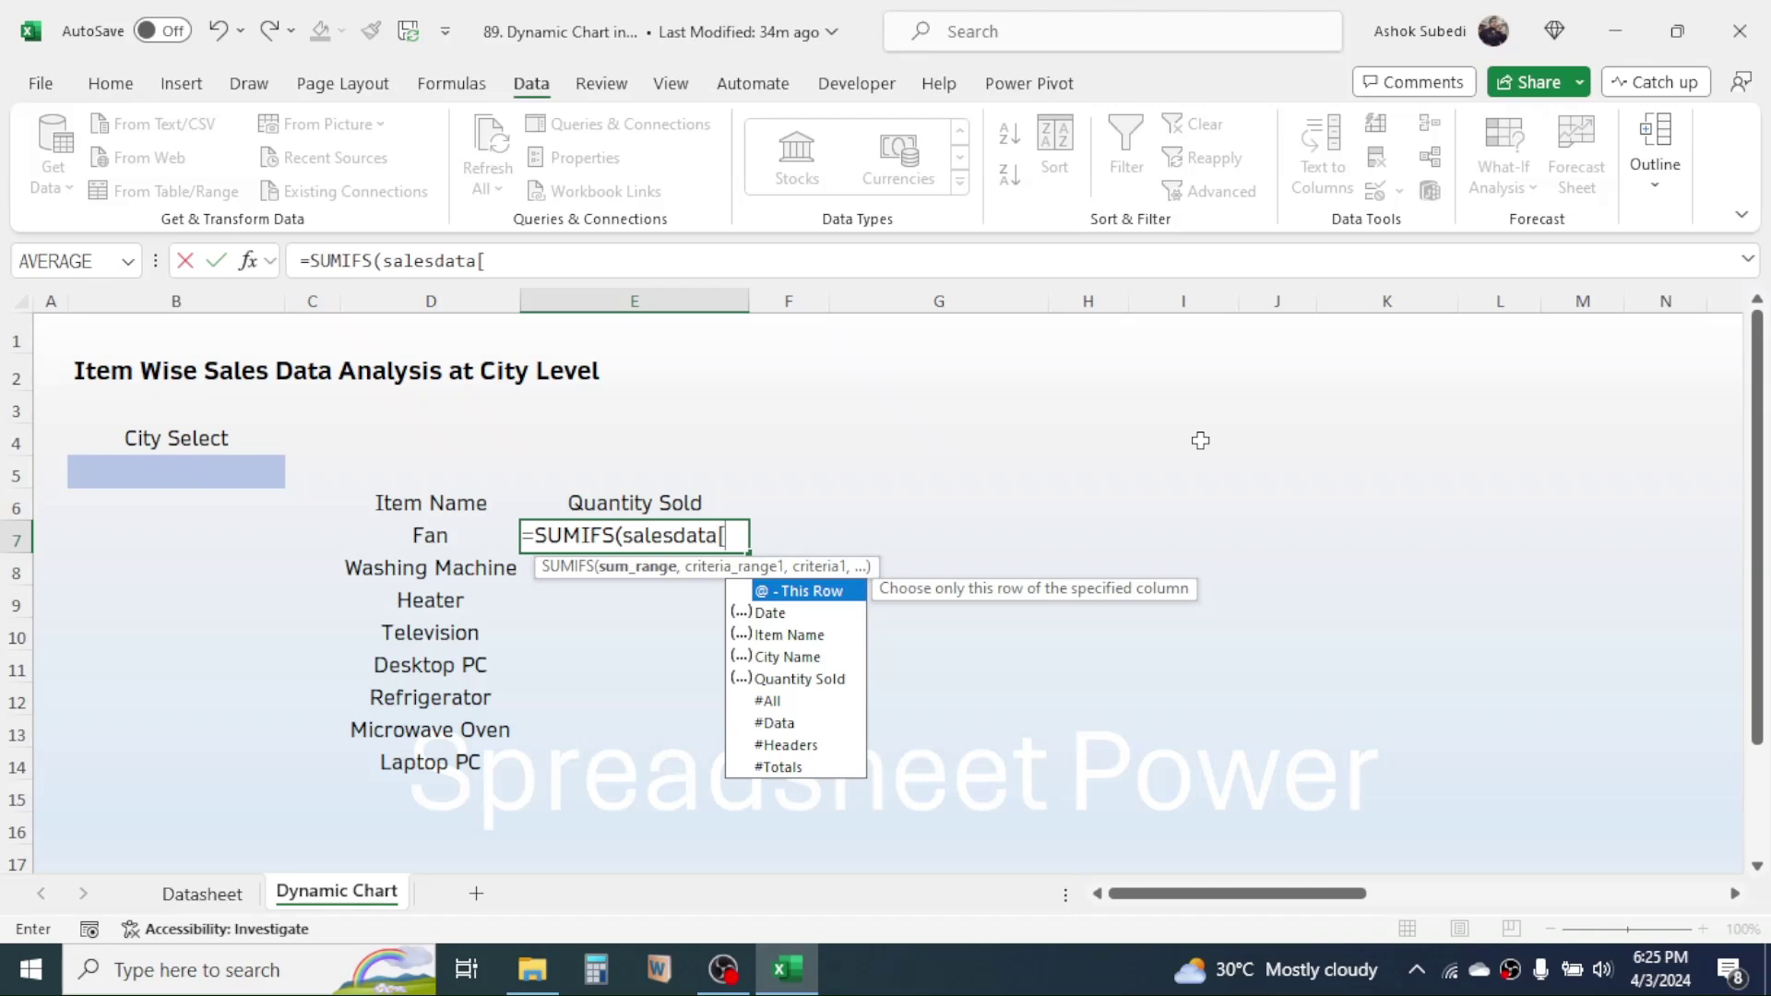
double_click(799, 687)
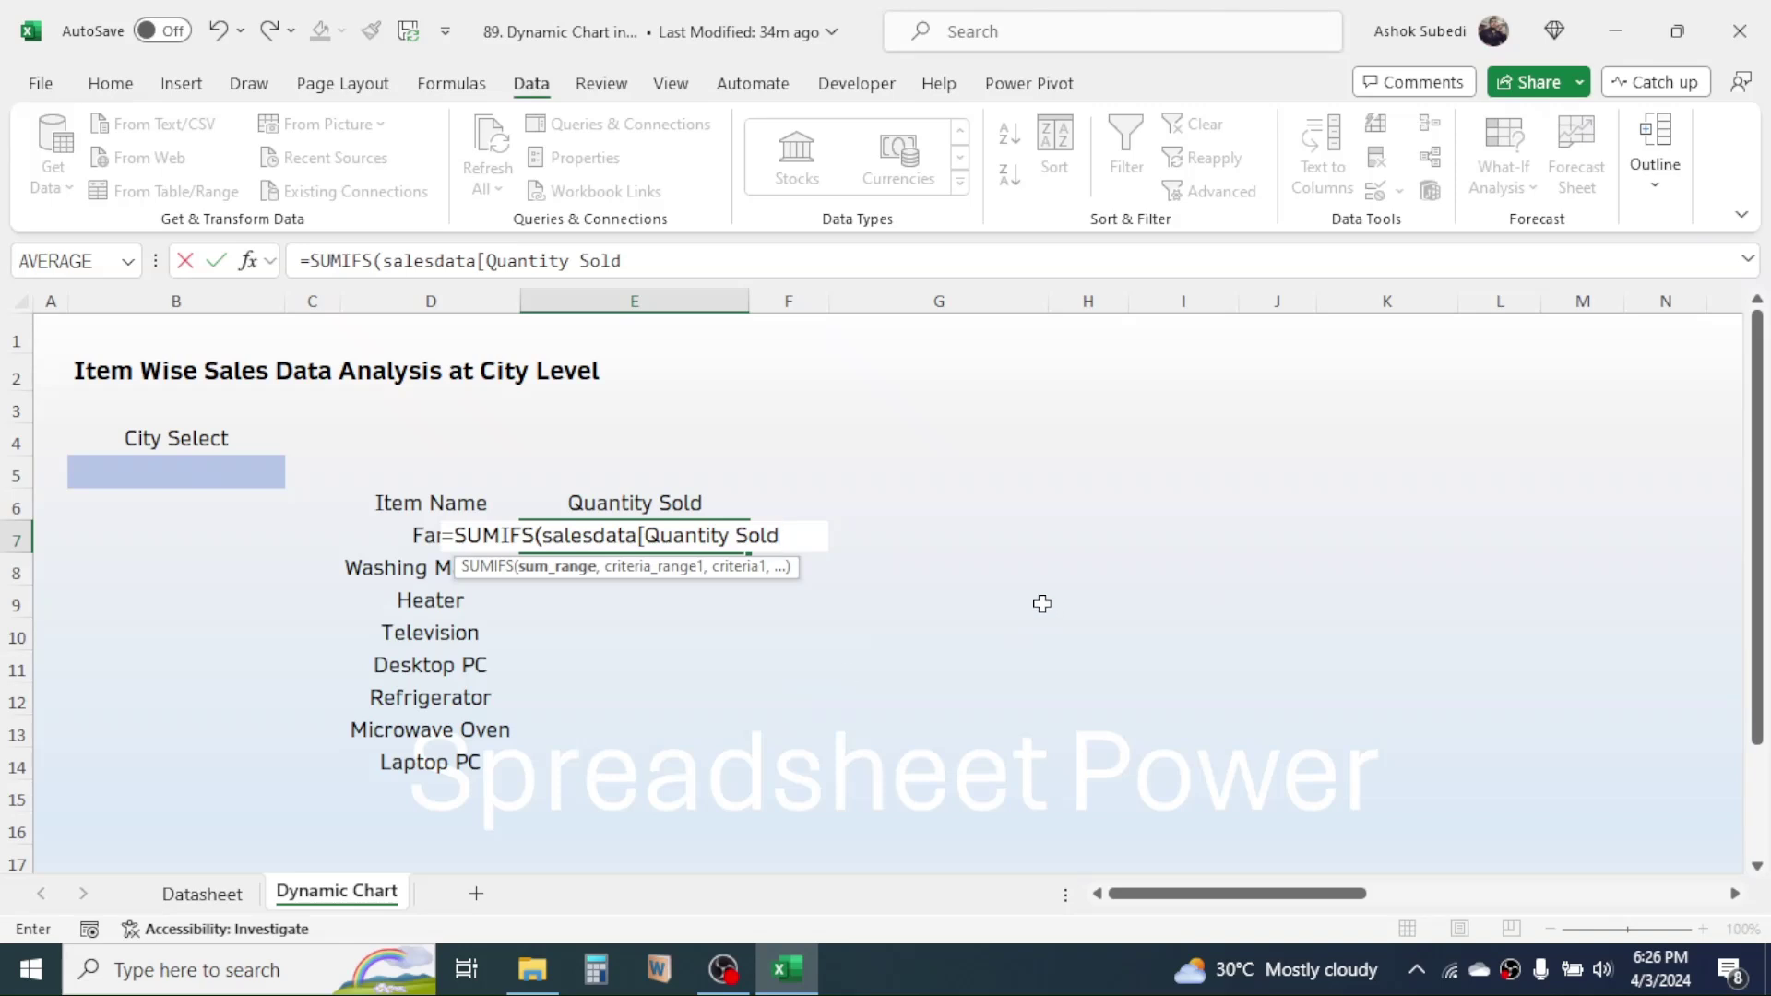
type(",")
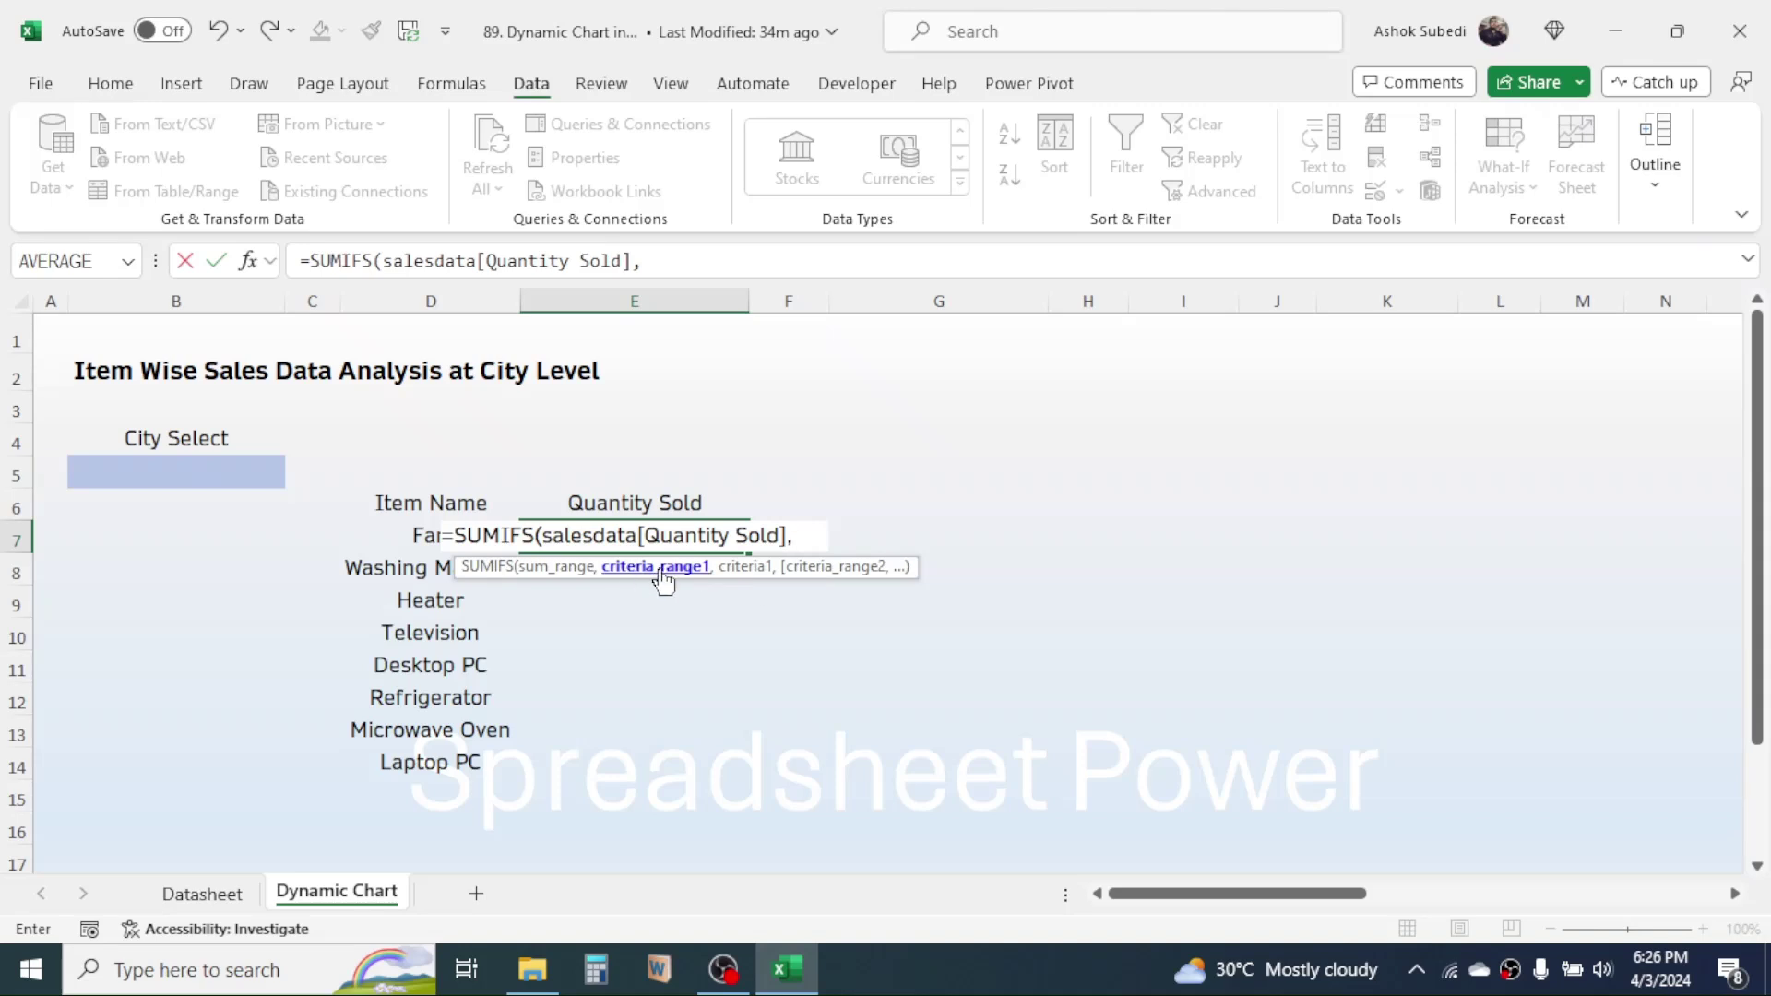
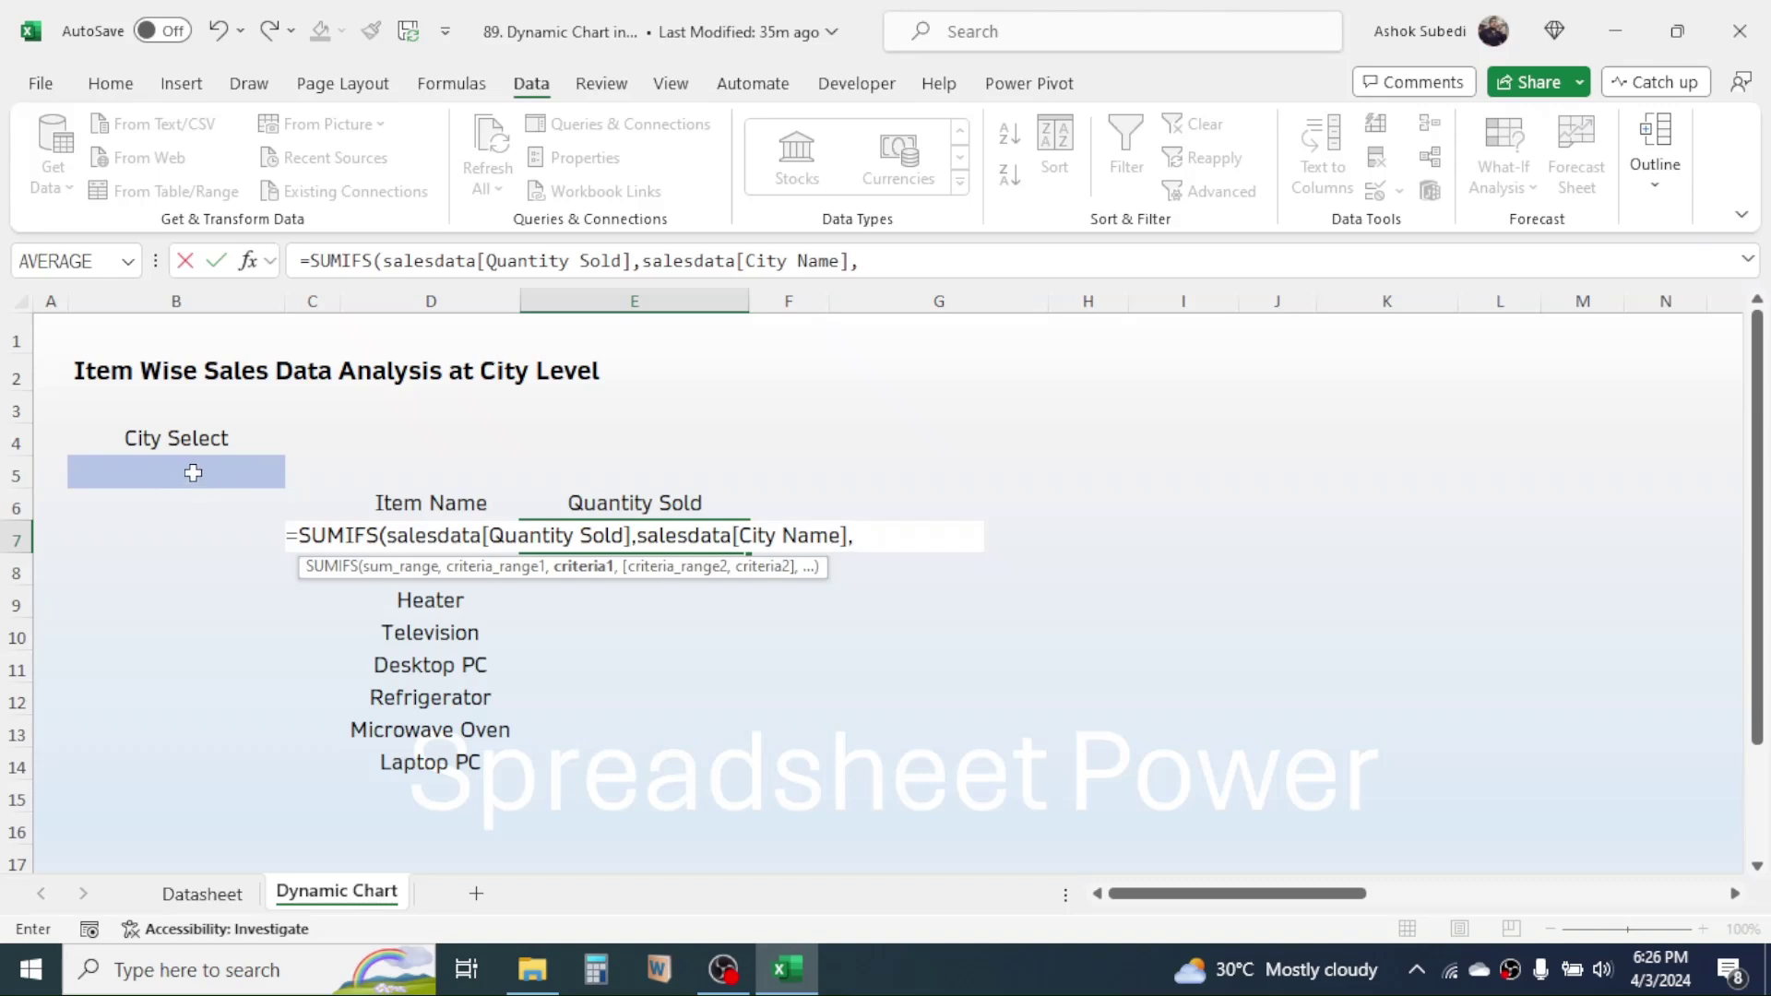
- Set the city criterion of the SUMIFS formula in E7 to the absolute reference $B$5
left_click(160, 472)
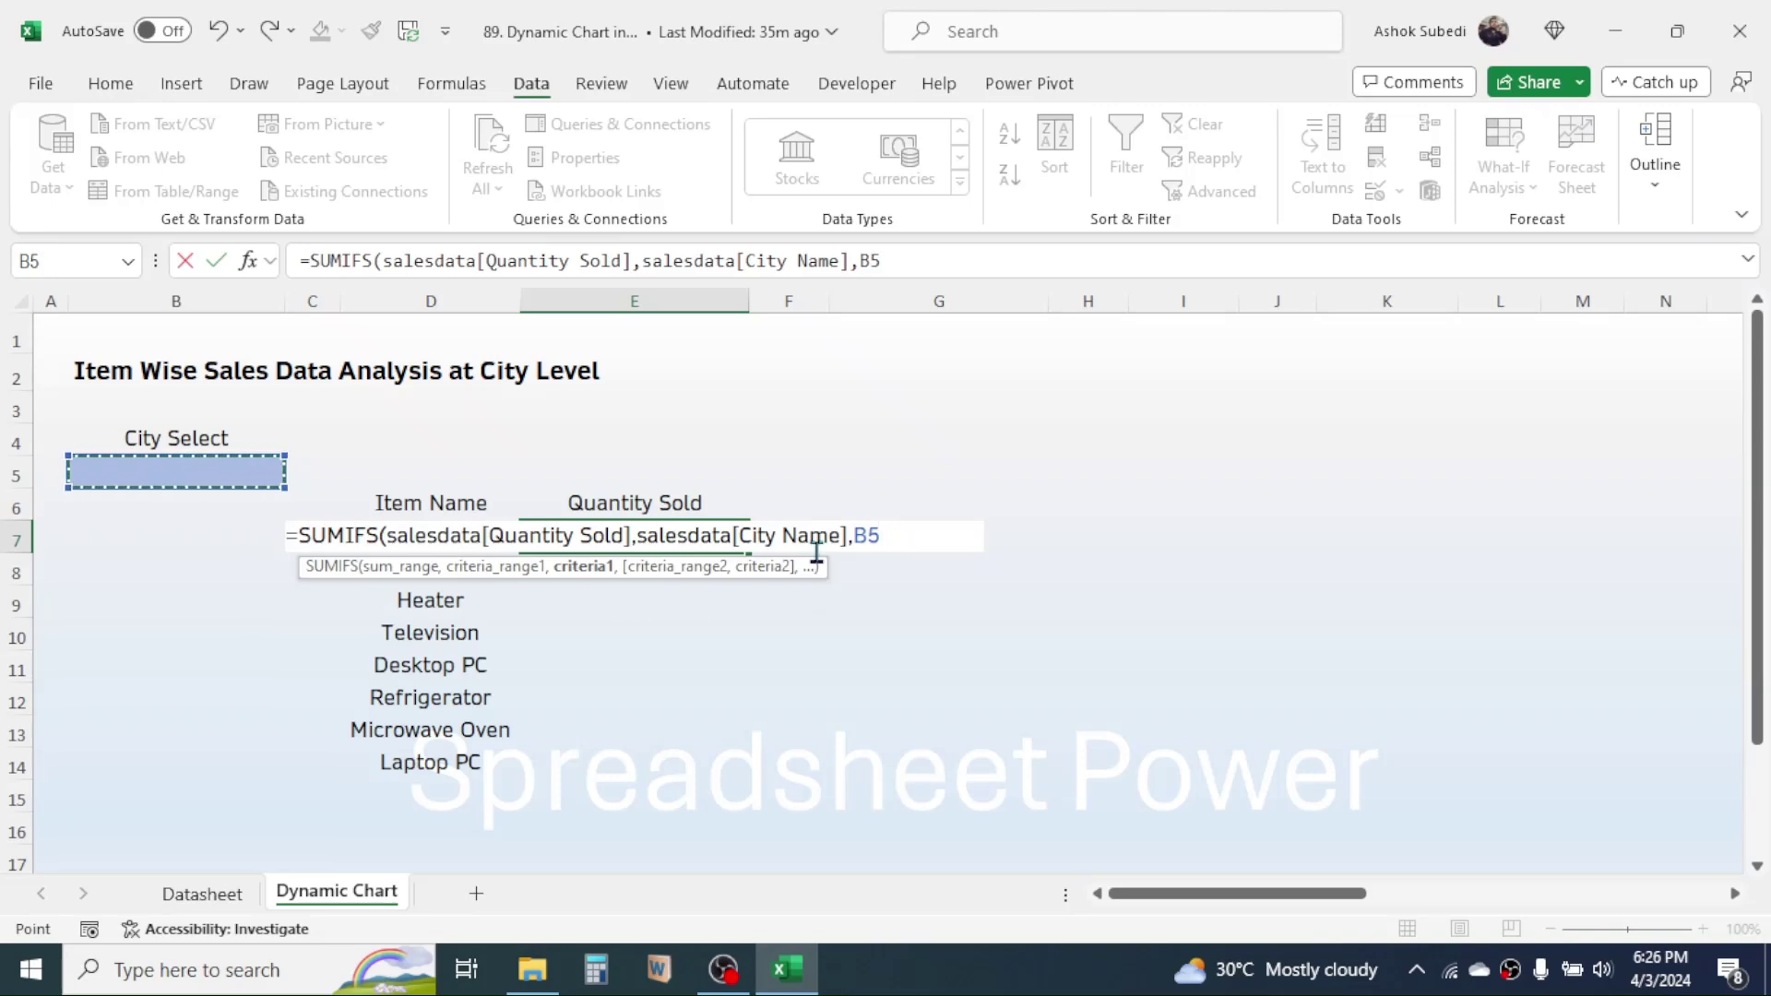
key("F4")
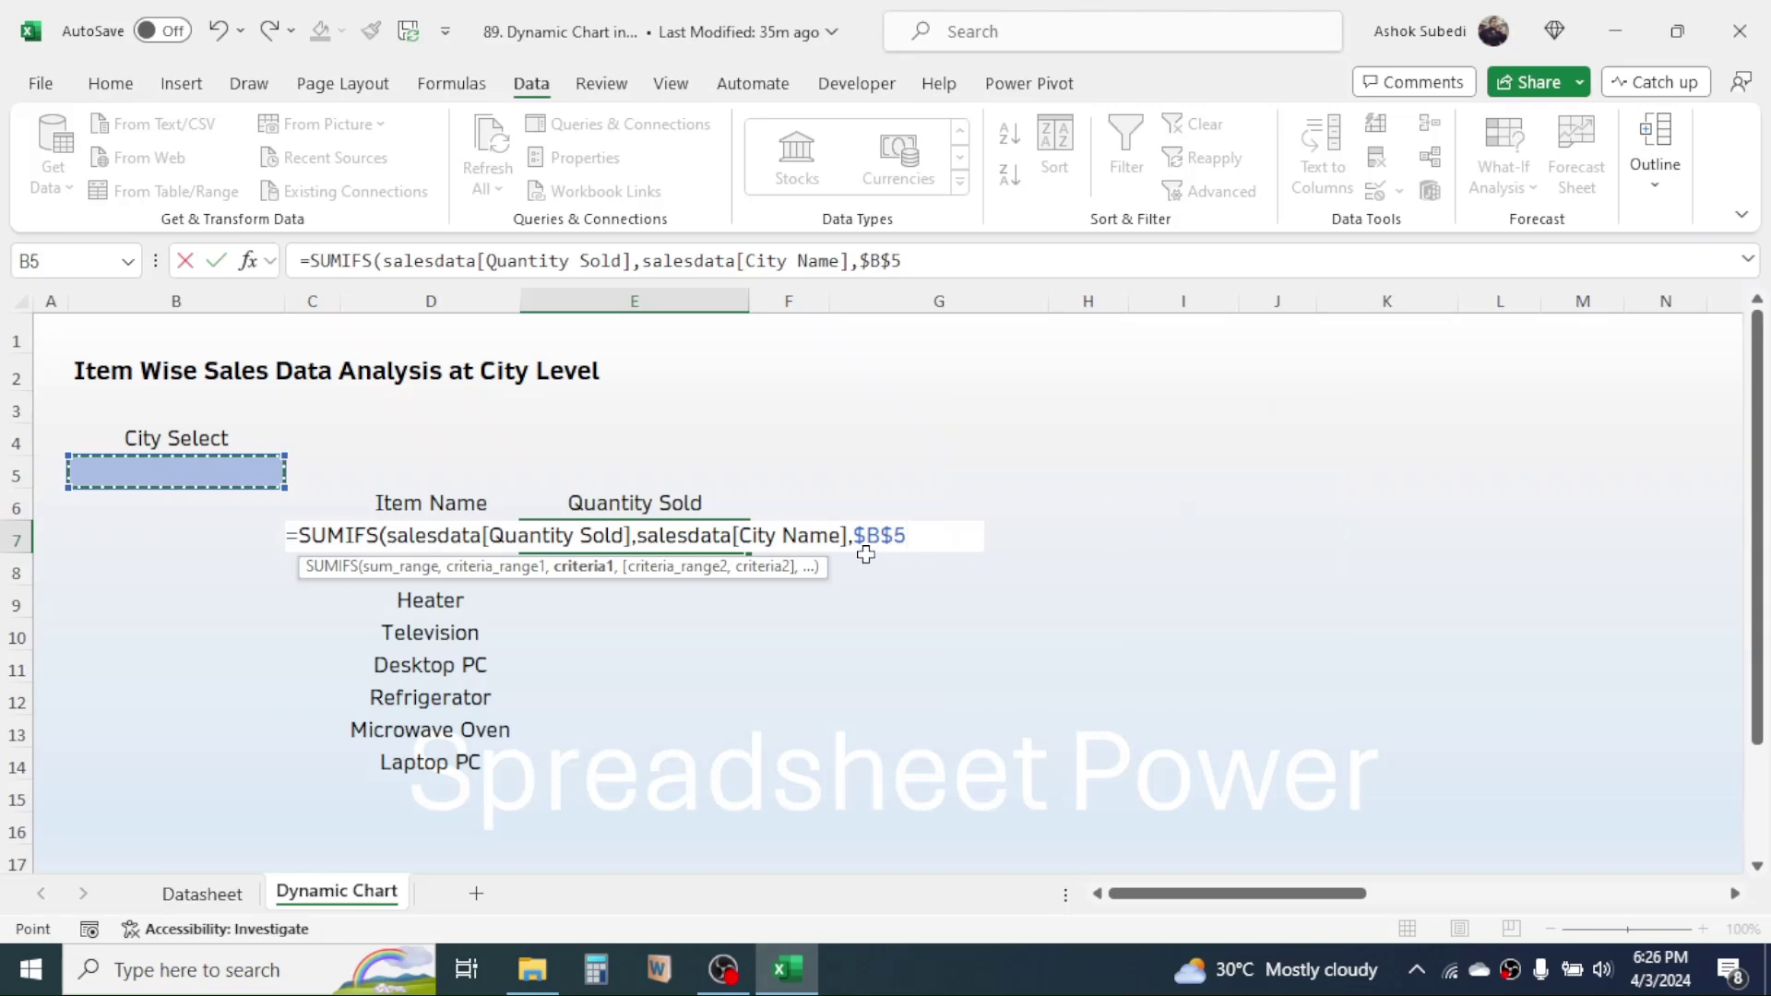
type(",")
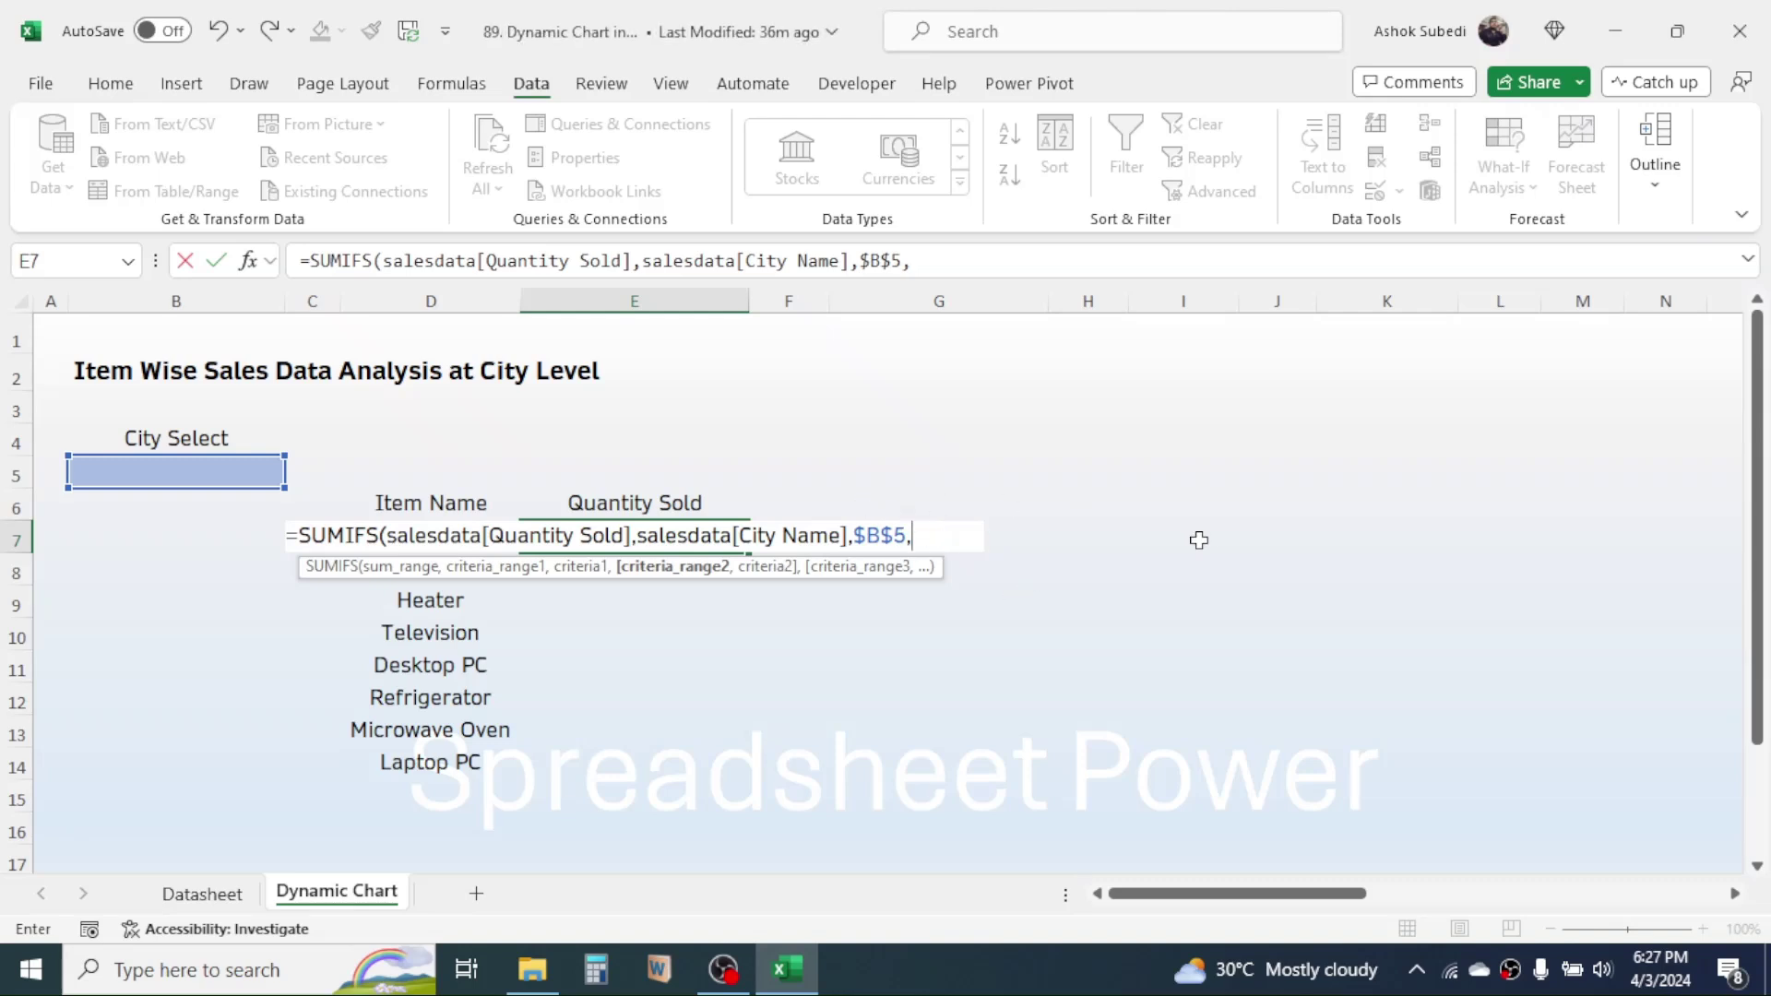
- Complete the SUMIFS formula in E7 with salesdata[Item Name] as the second criteria range and D7 as its criterion
type("sales")
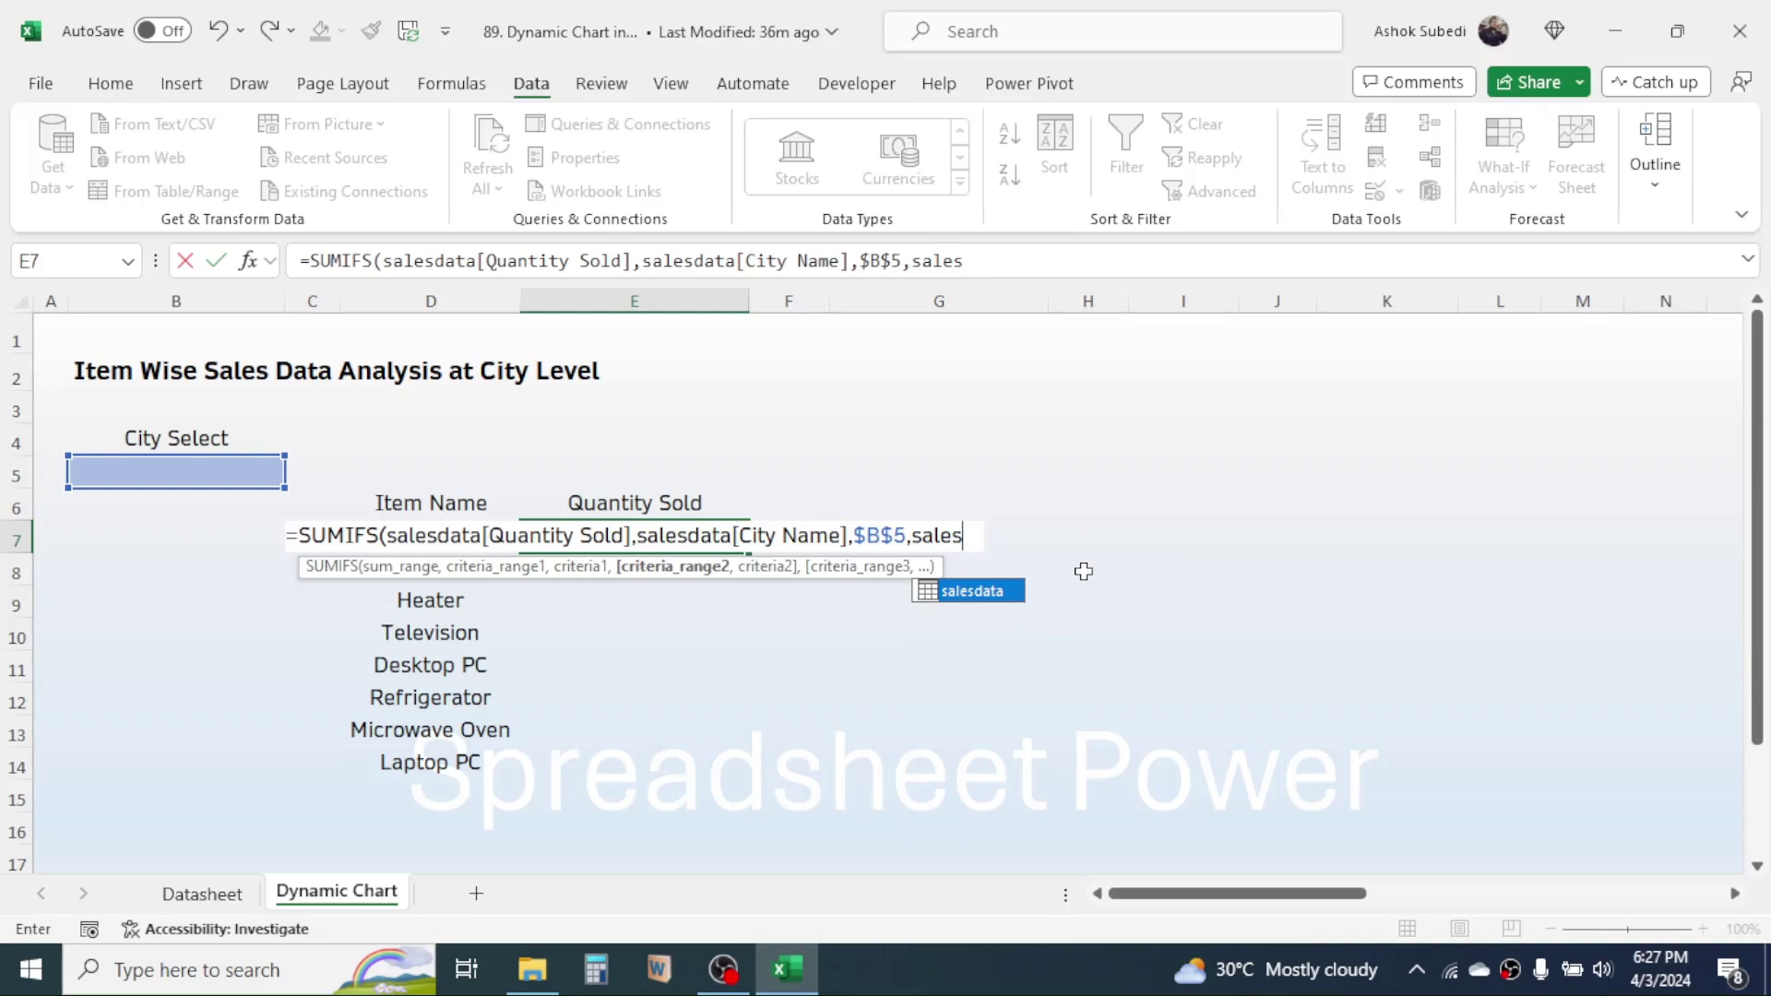
double_click(969, 595)
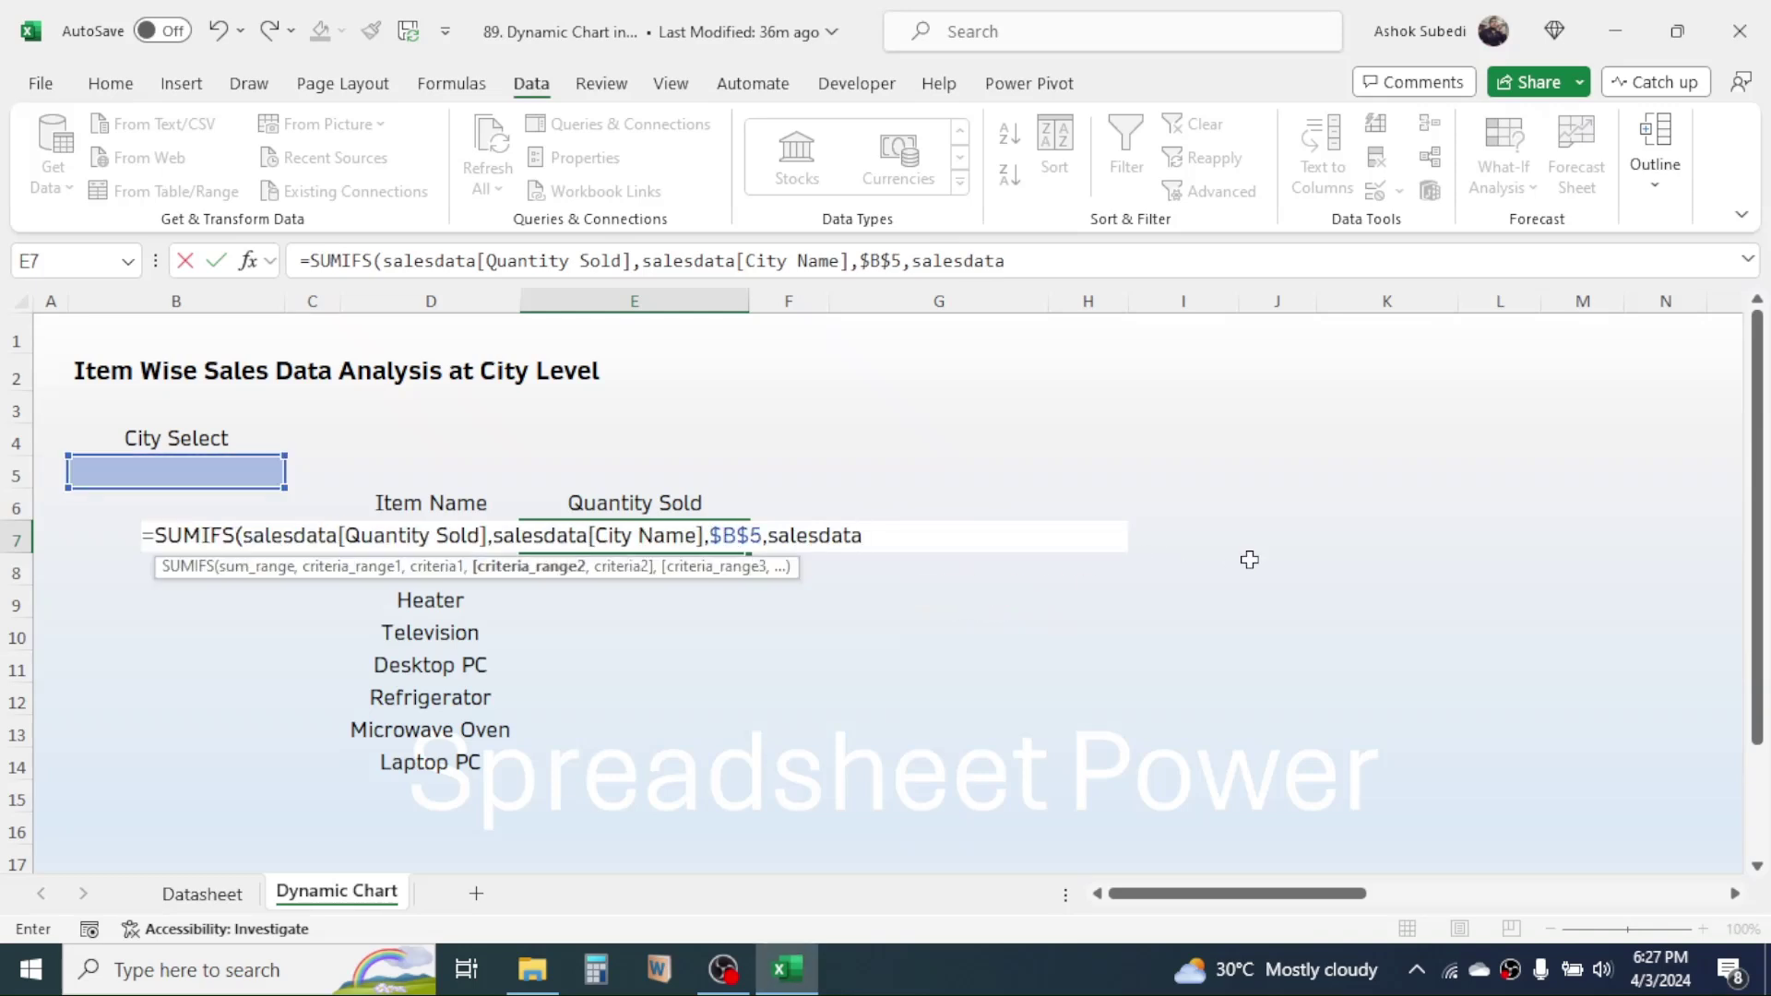
type("[")
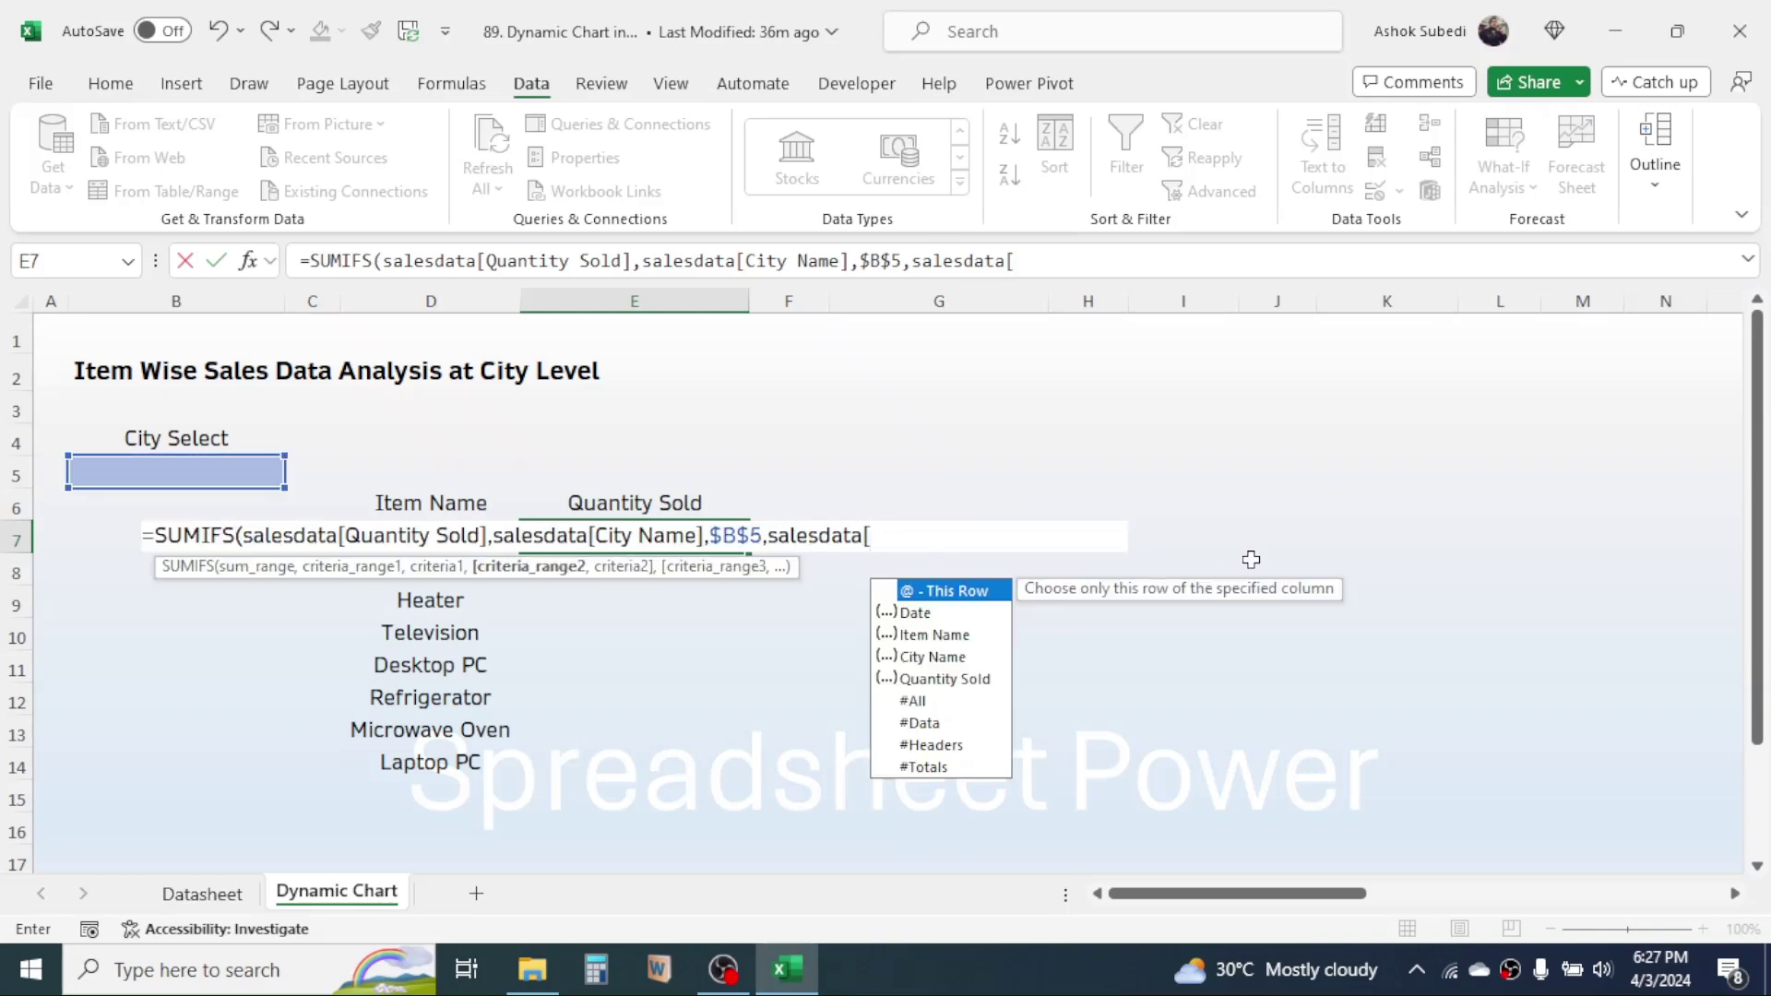
double_click(939, 636)
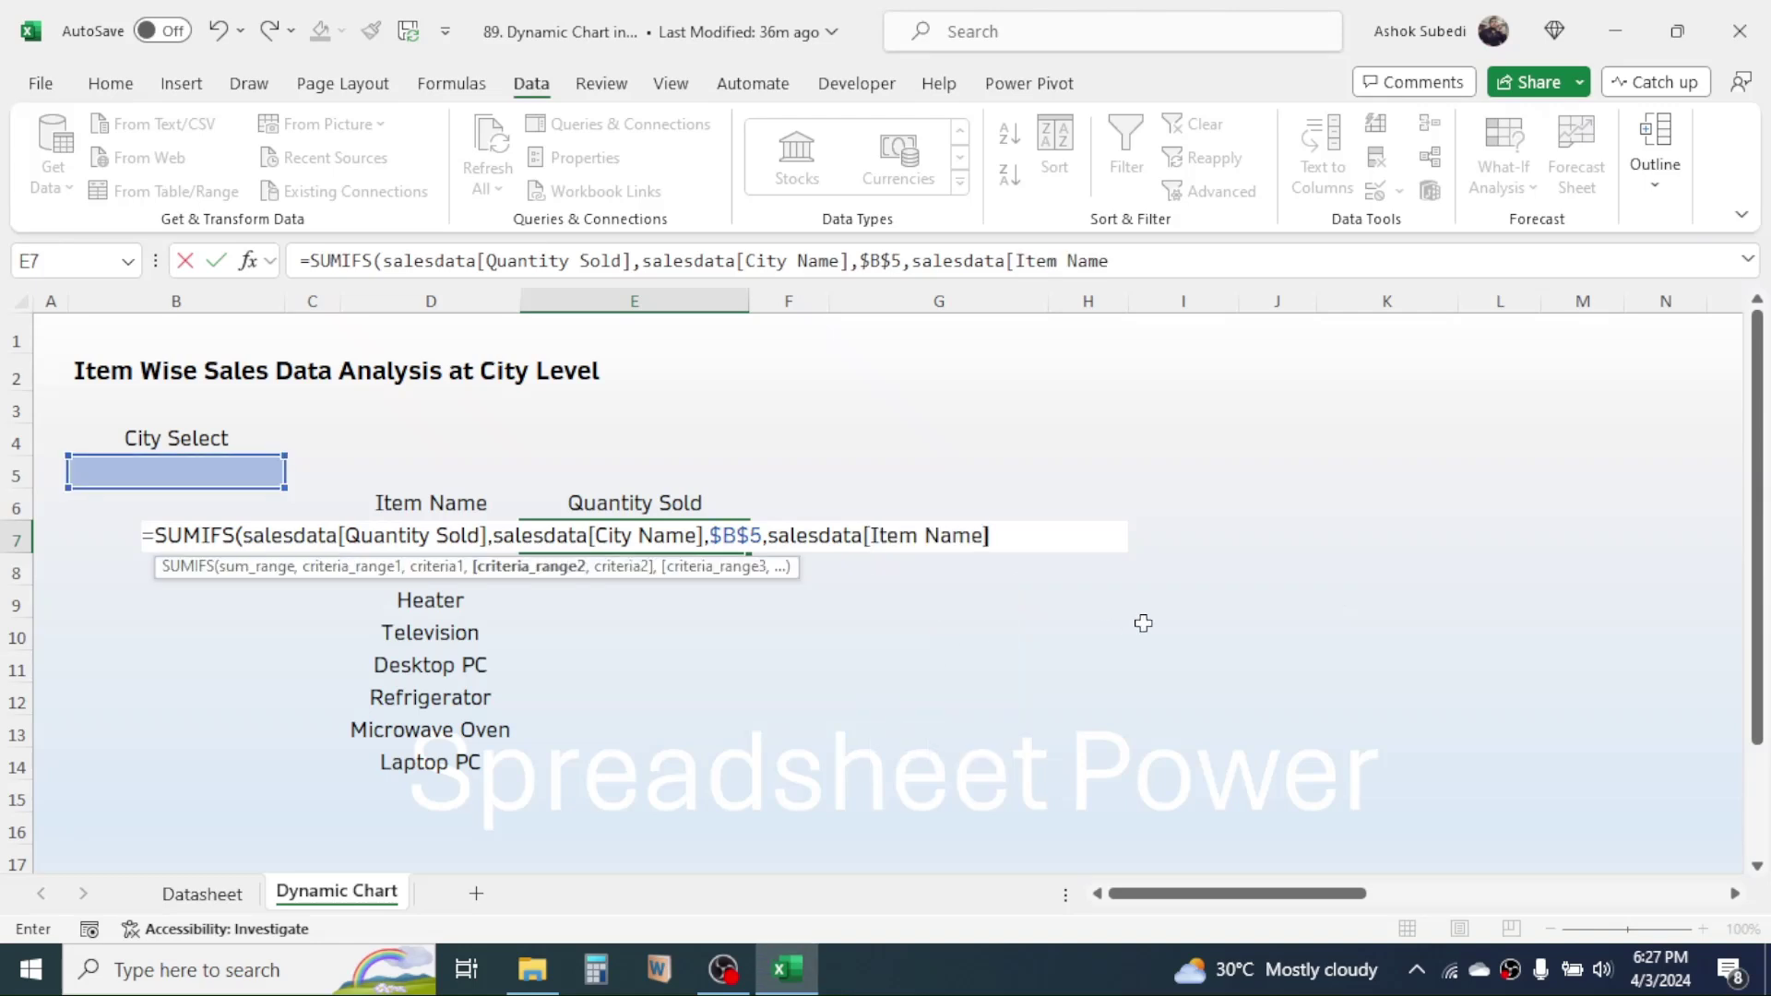
type("],")
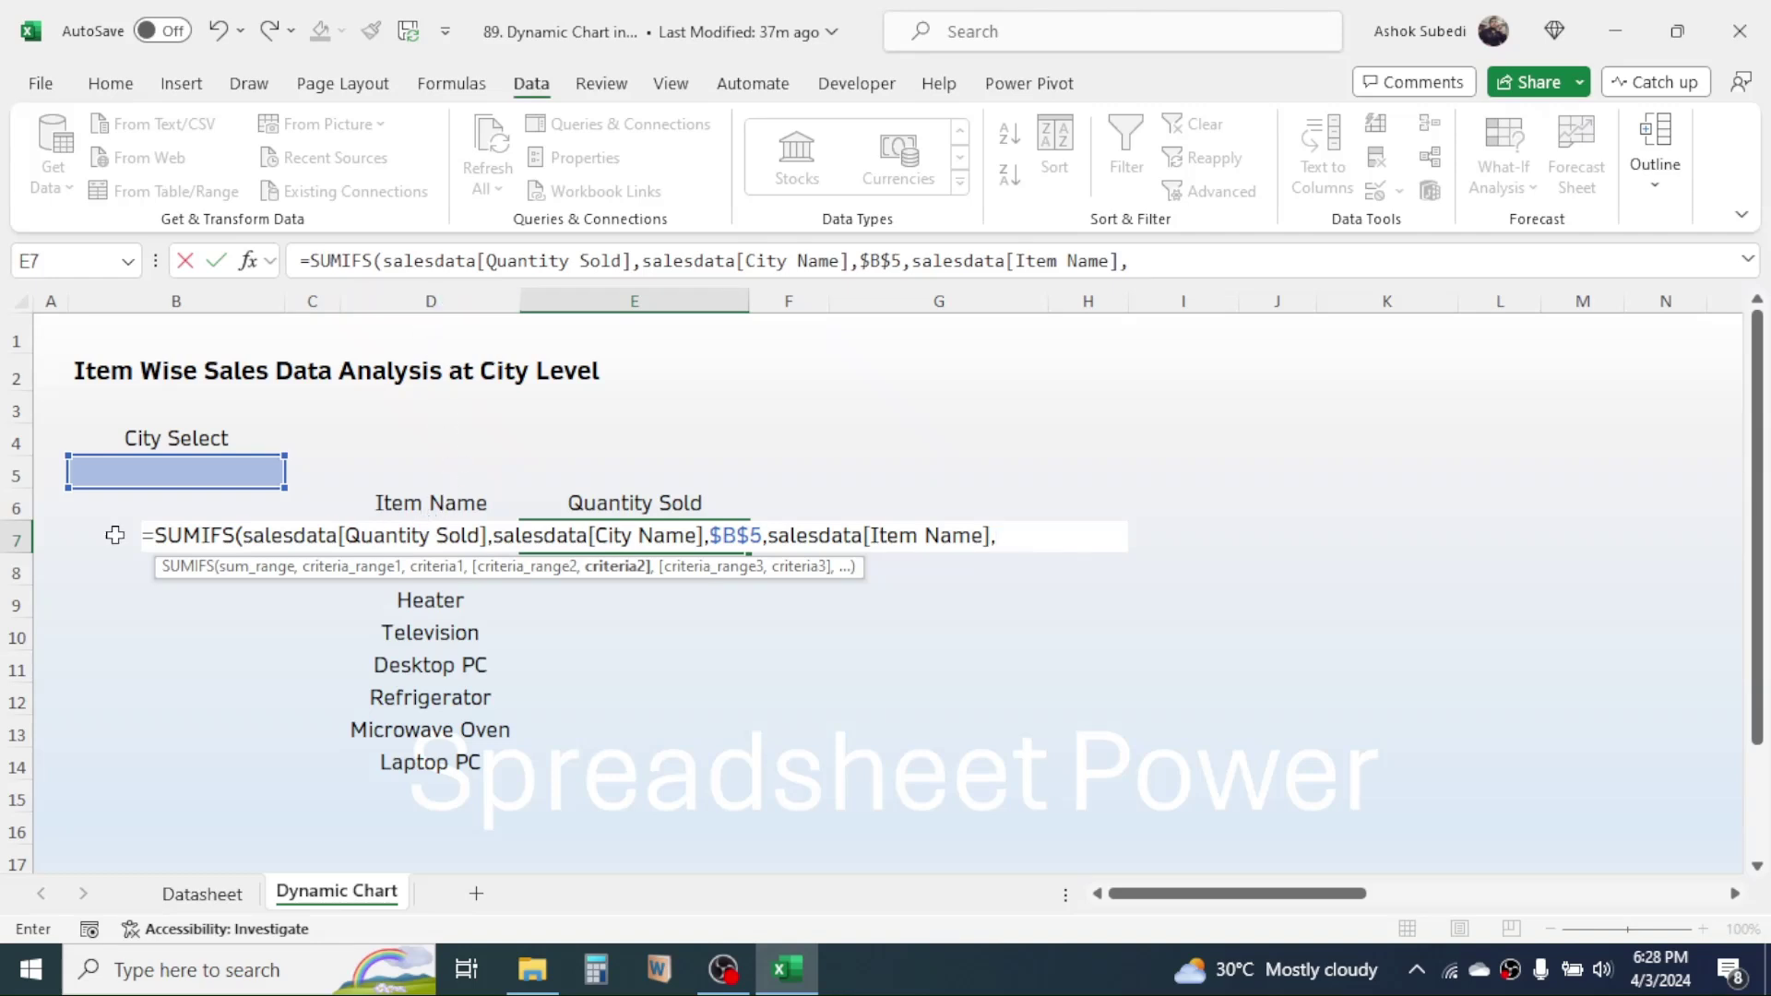
type("D7")
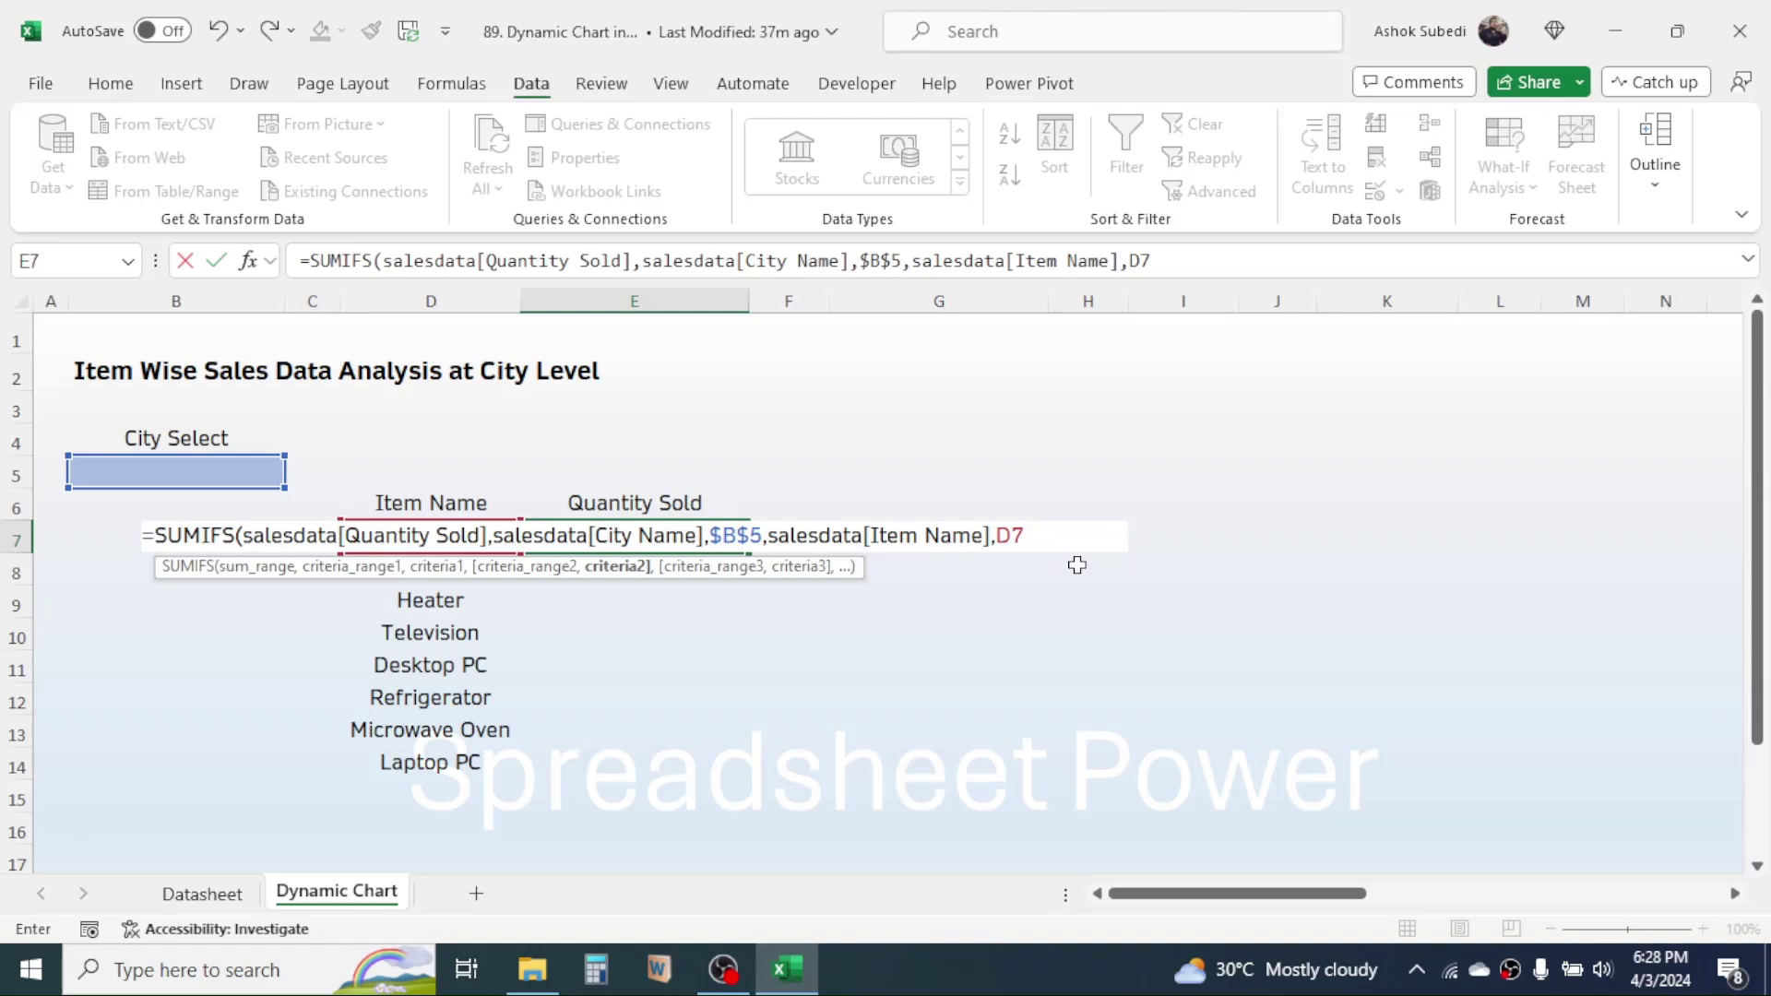
type(")")
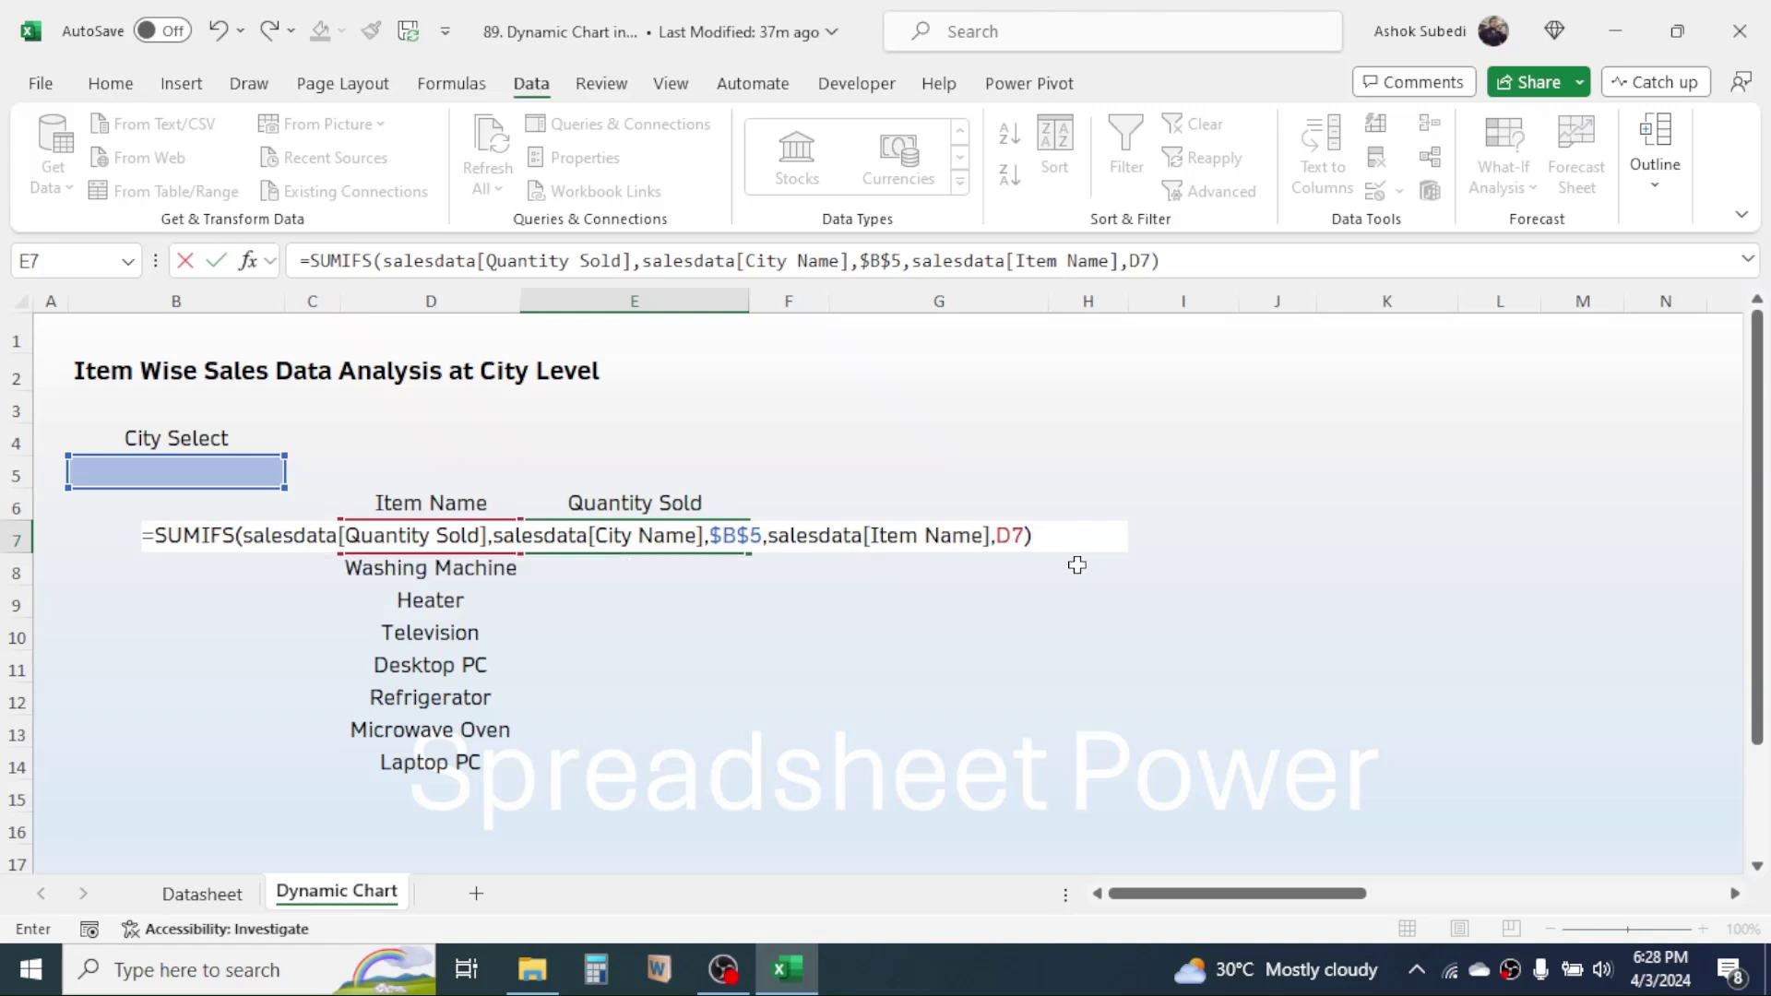
key("Return")
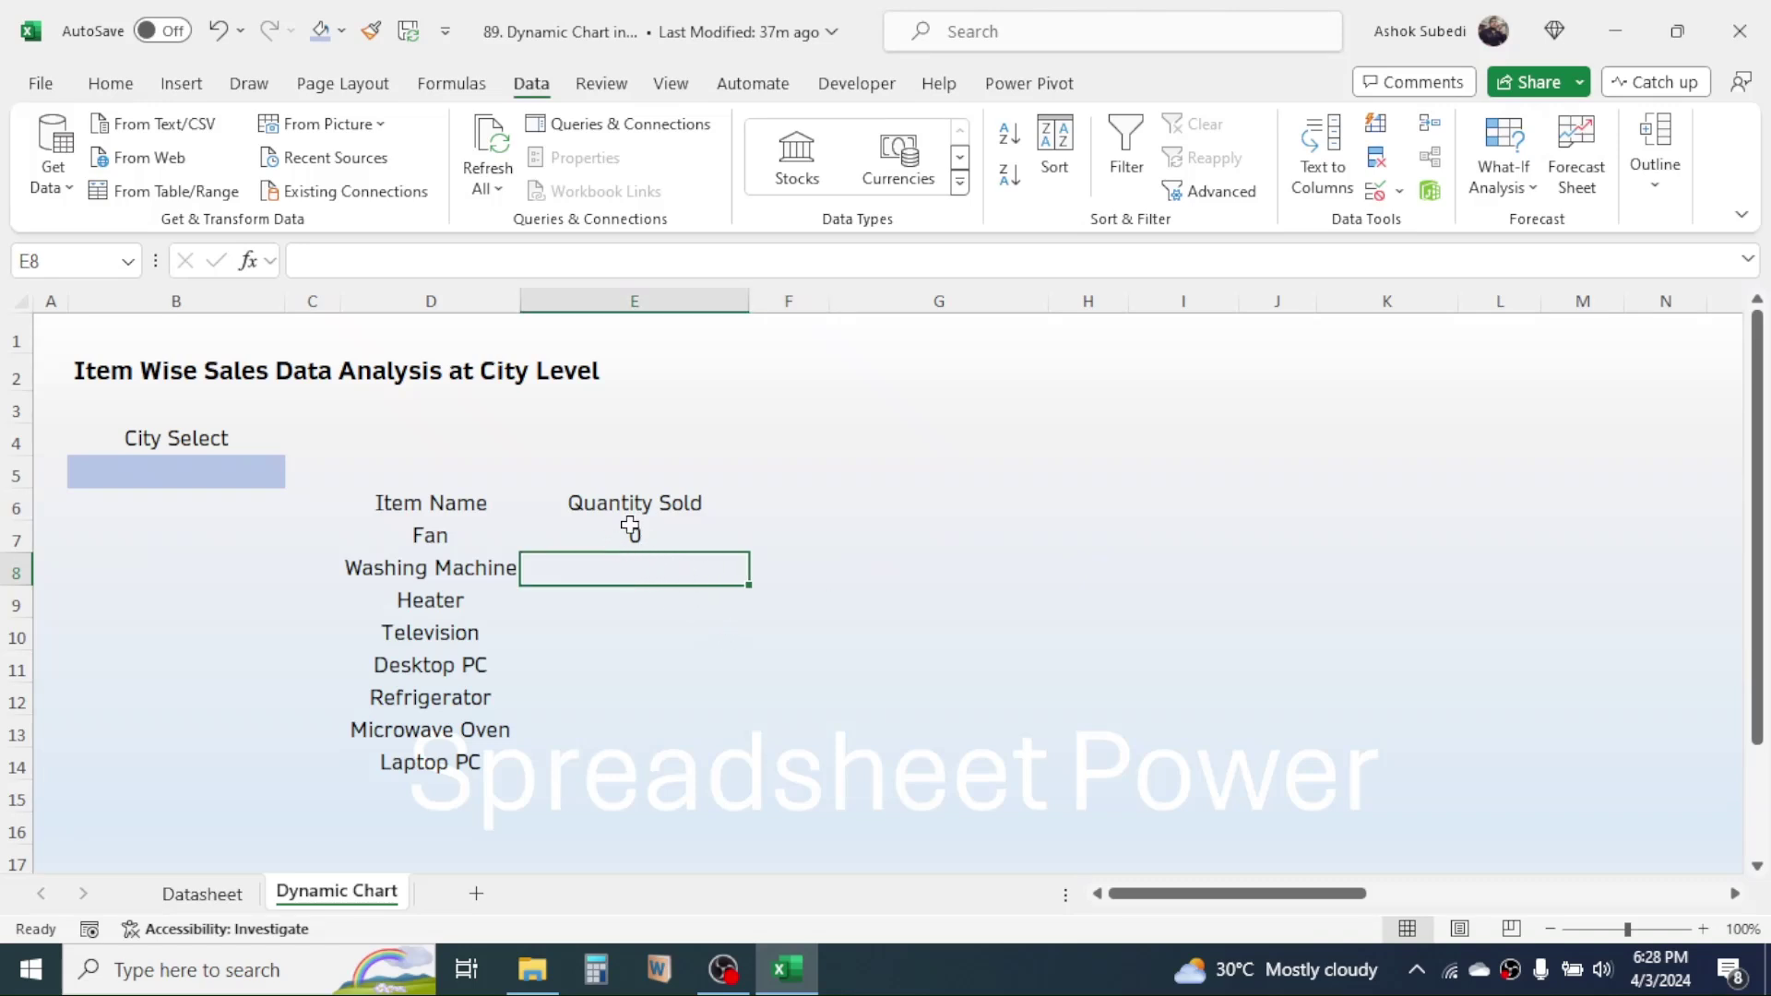
- Choose Pokhara as the city in the City Select cell B5
left_click(230, 473)
left_click(296, 476)
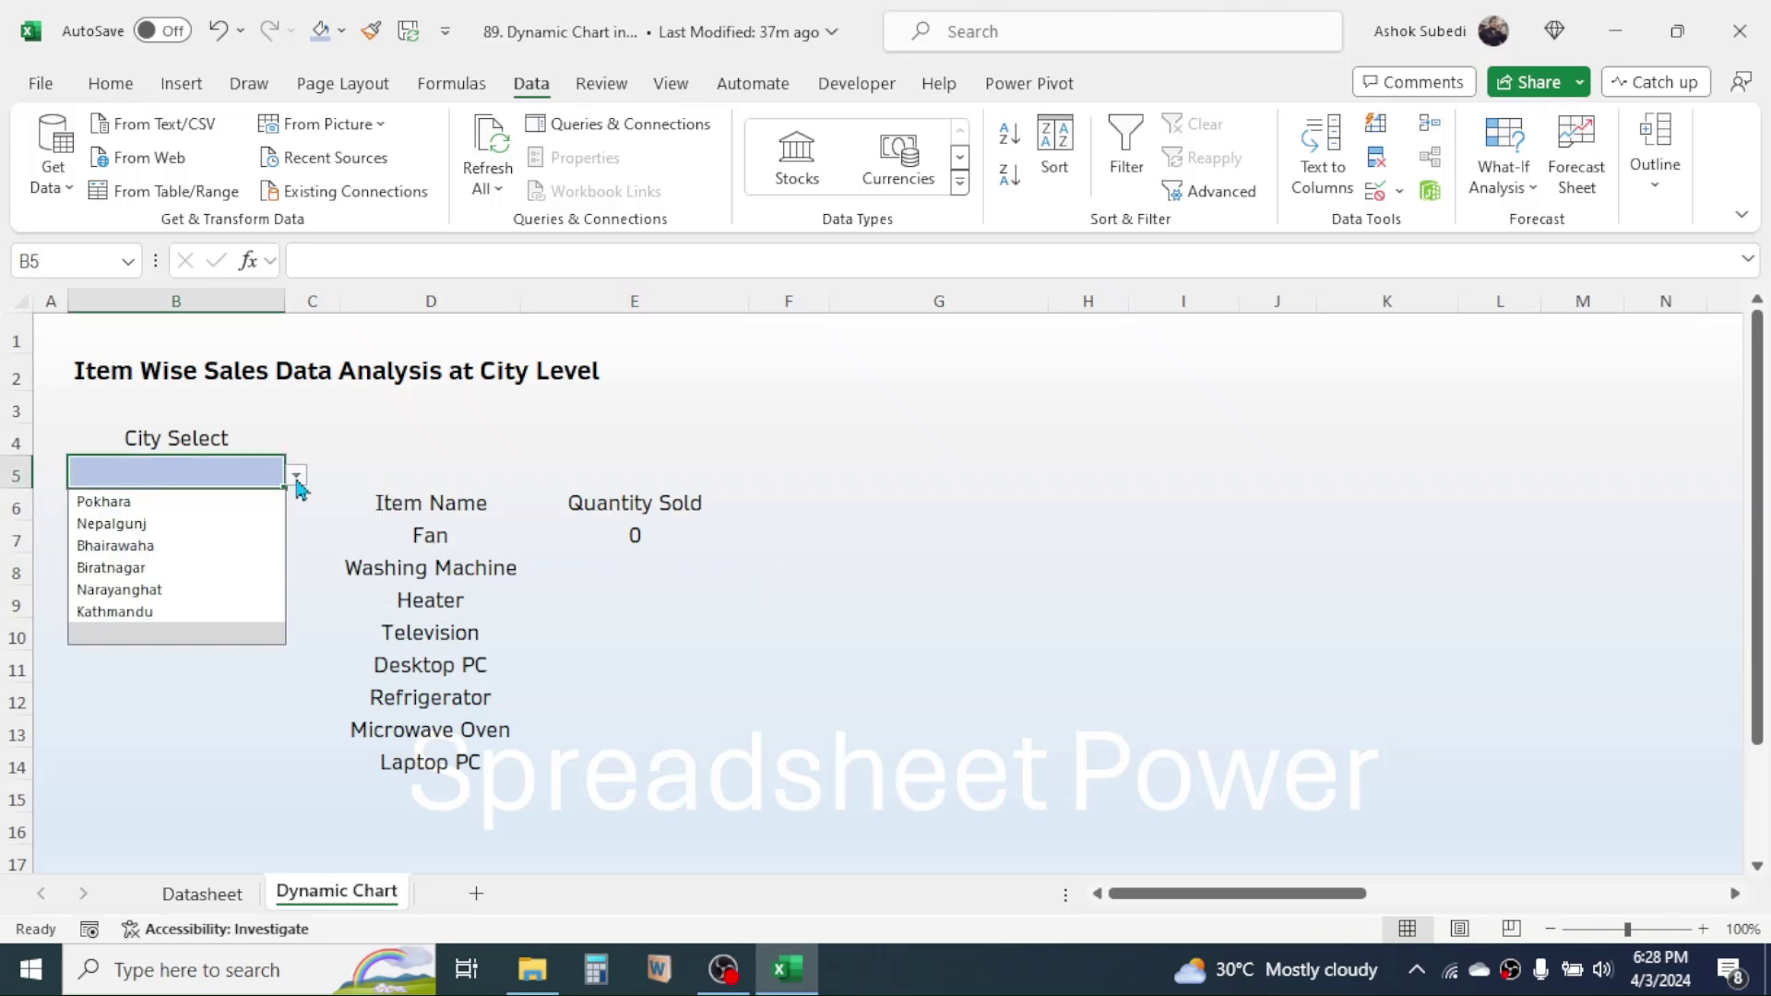
left_click(124, 502)
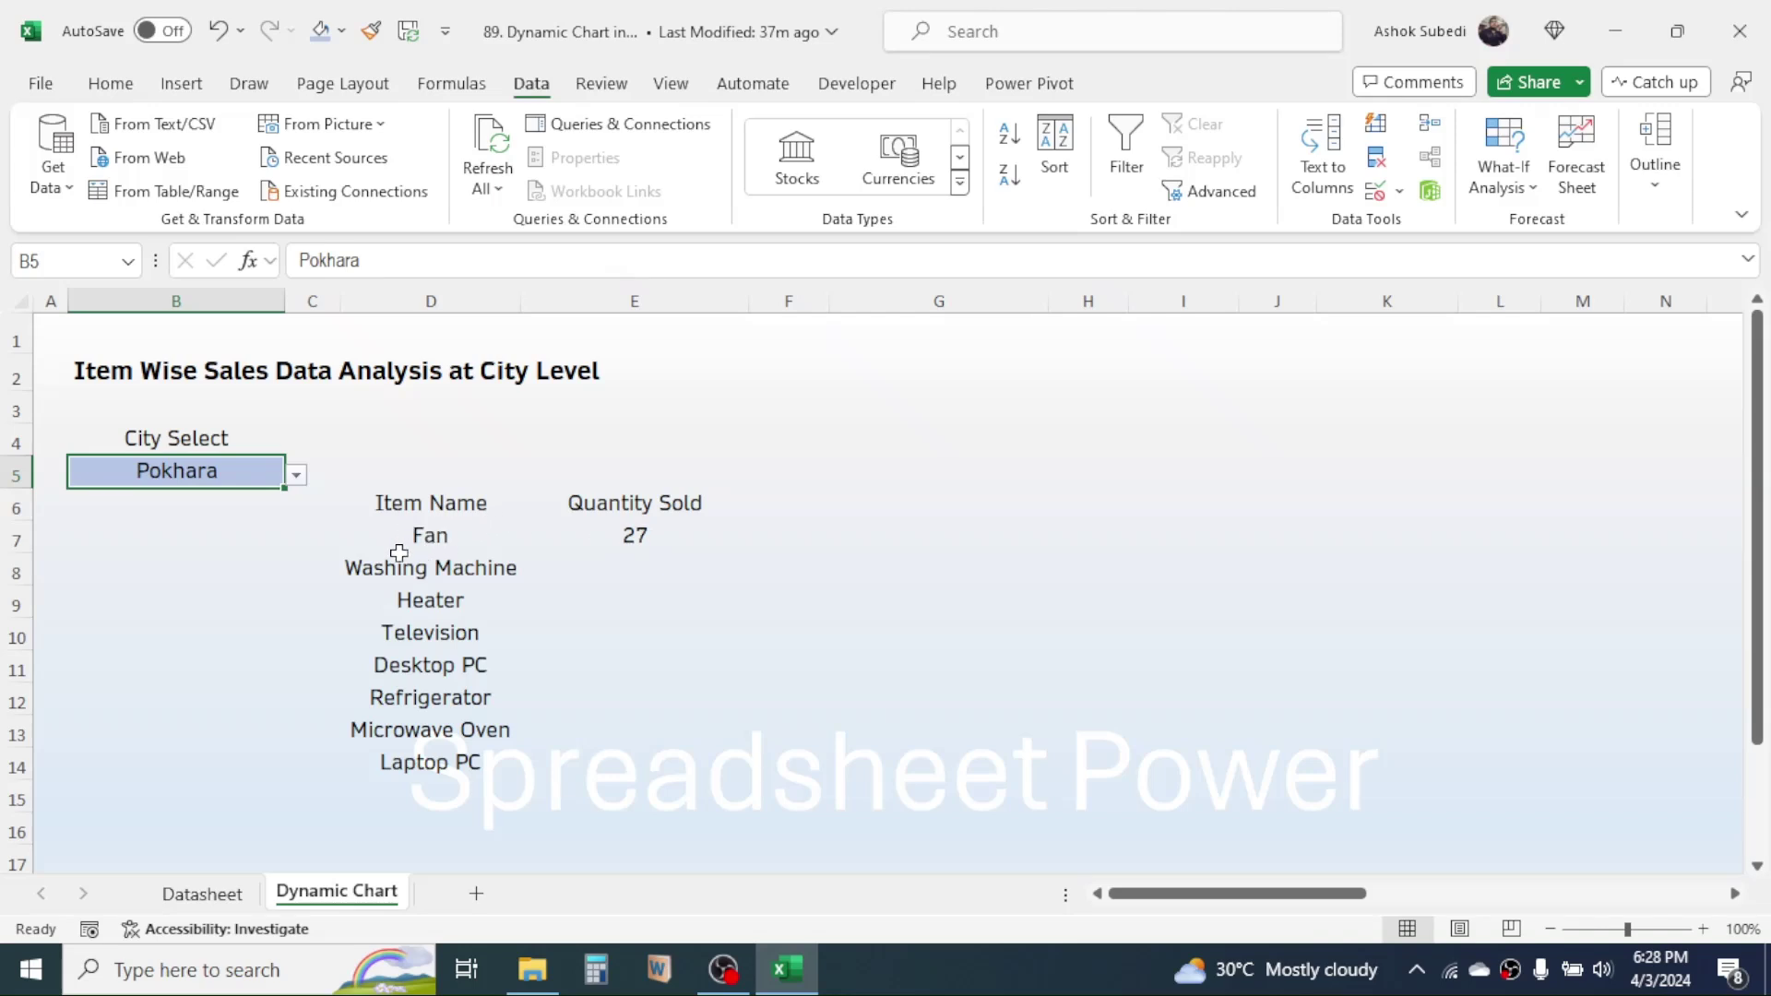
- Copy the SUMIFS formula from E7 down to E14 for the remaining items and check the copied cells
left_click(635, 535)
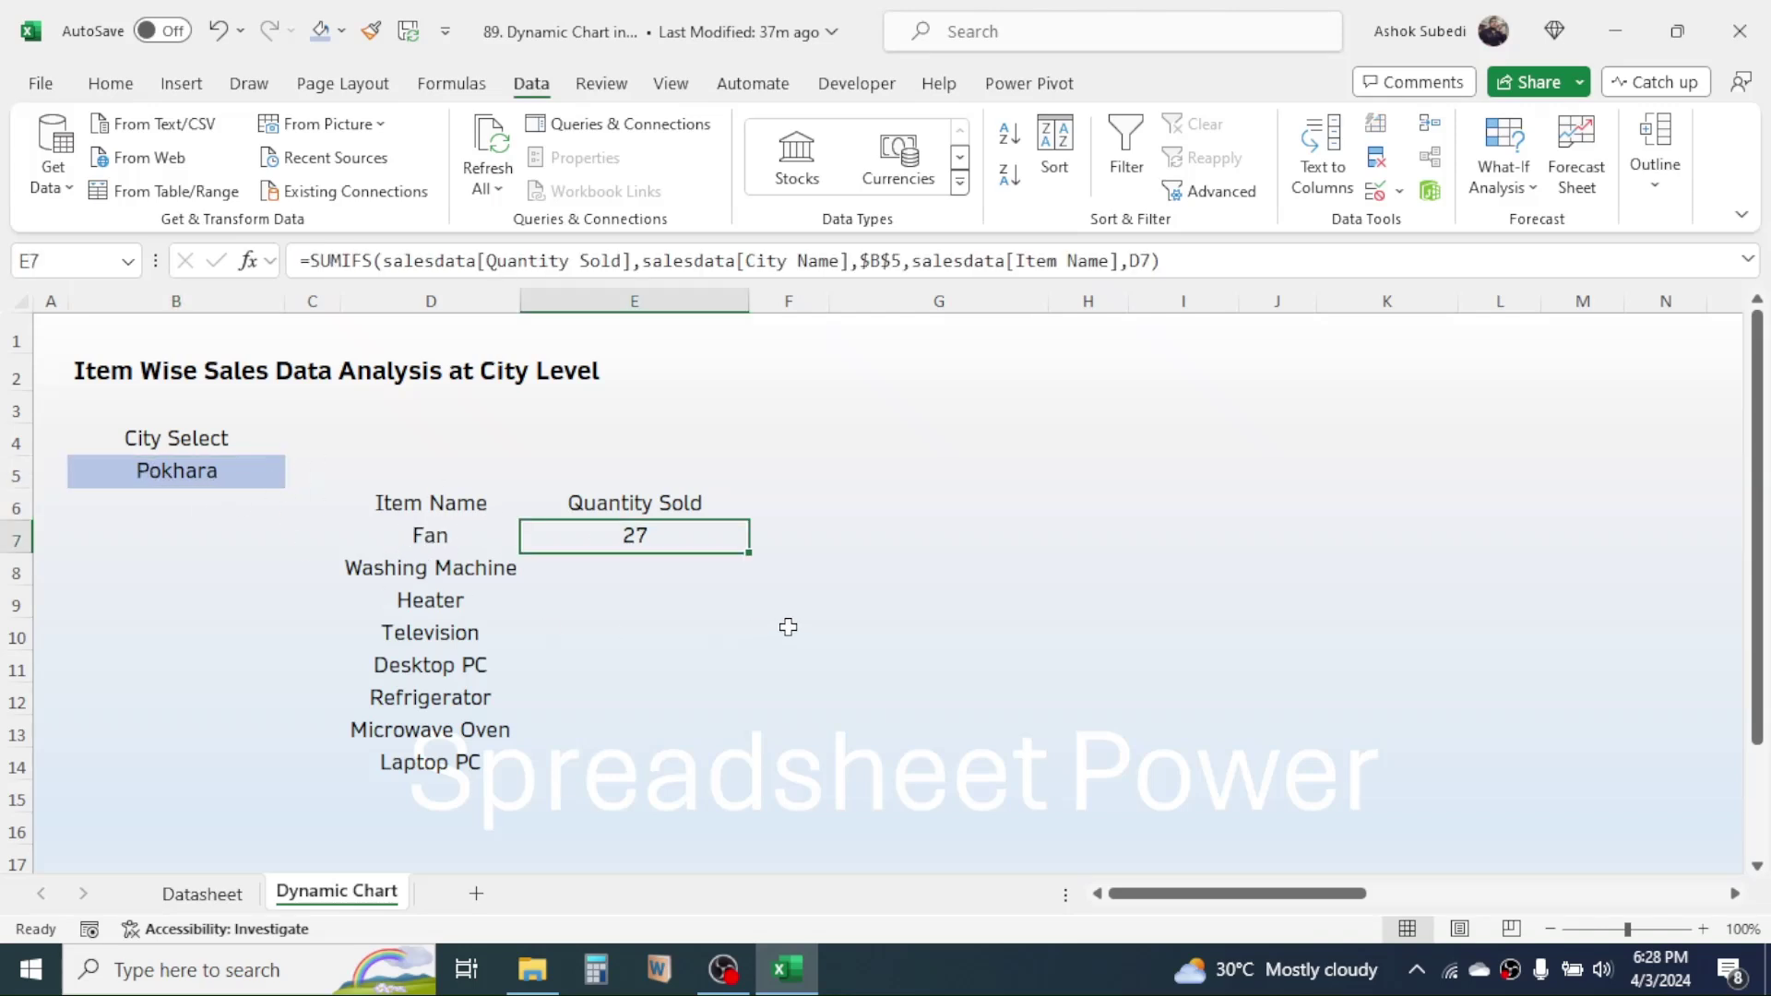
left_click_drag(752, 559, 735, 772)
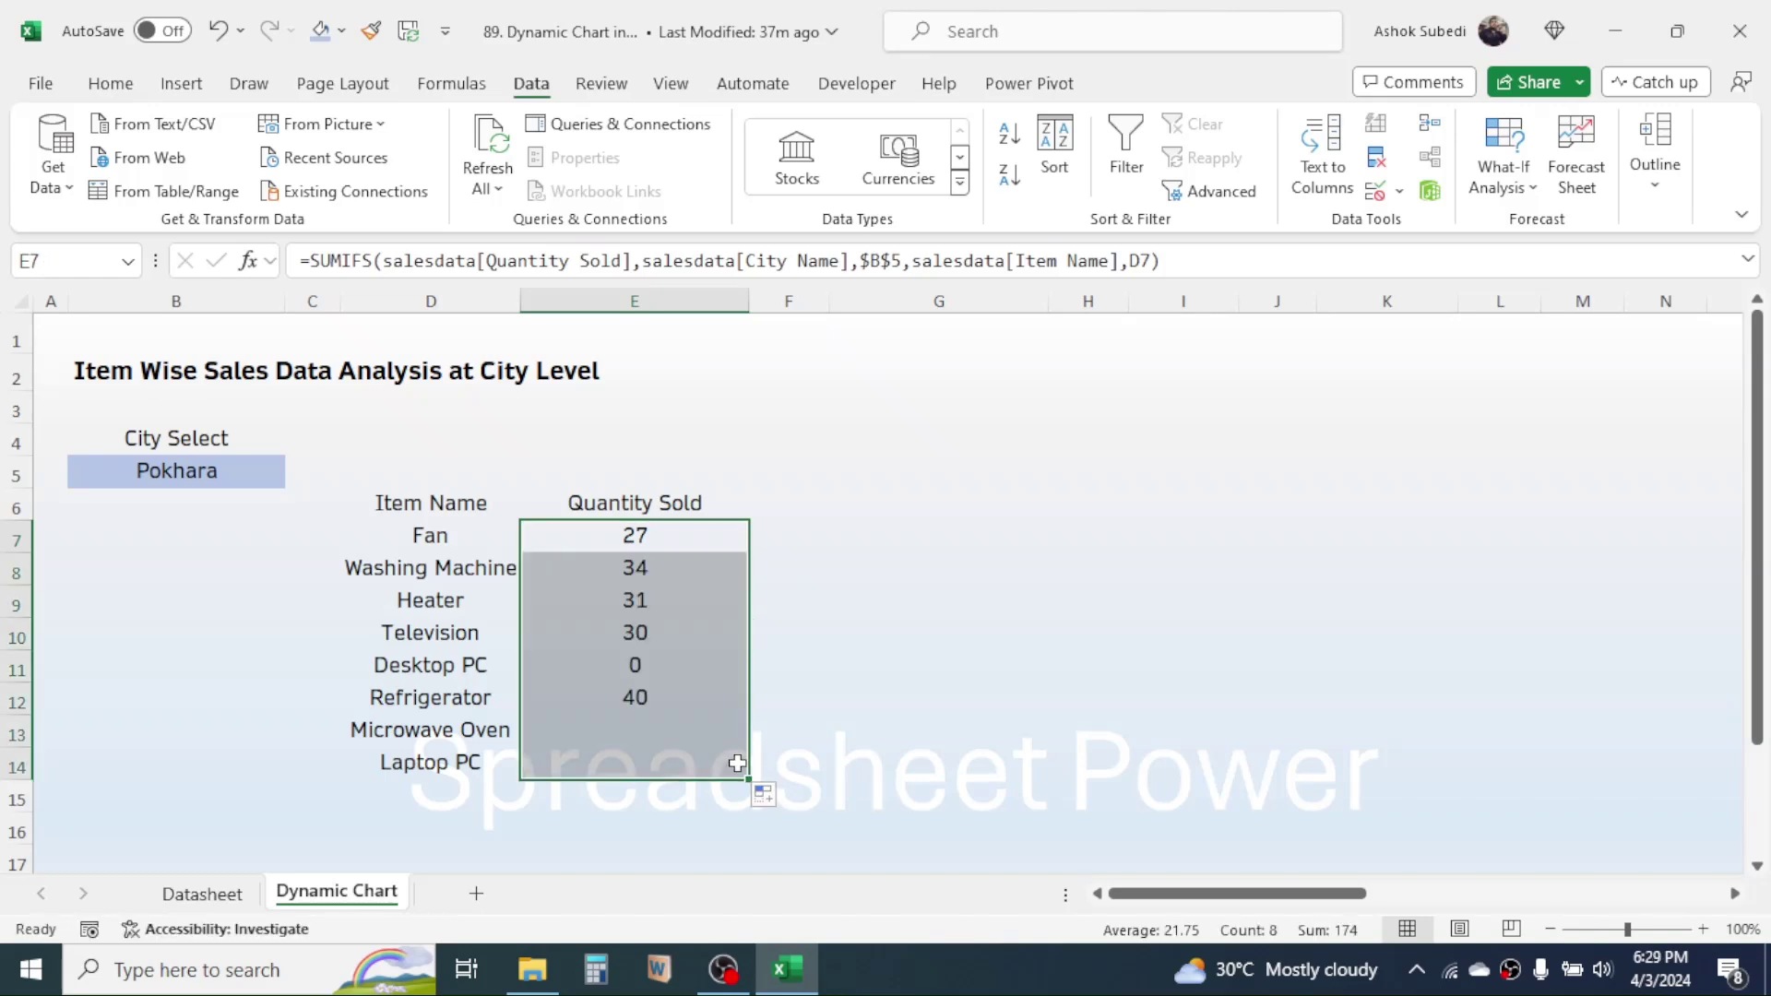
left_click(1008, 656)
left_click(641, 581)
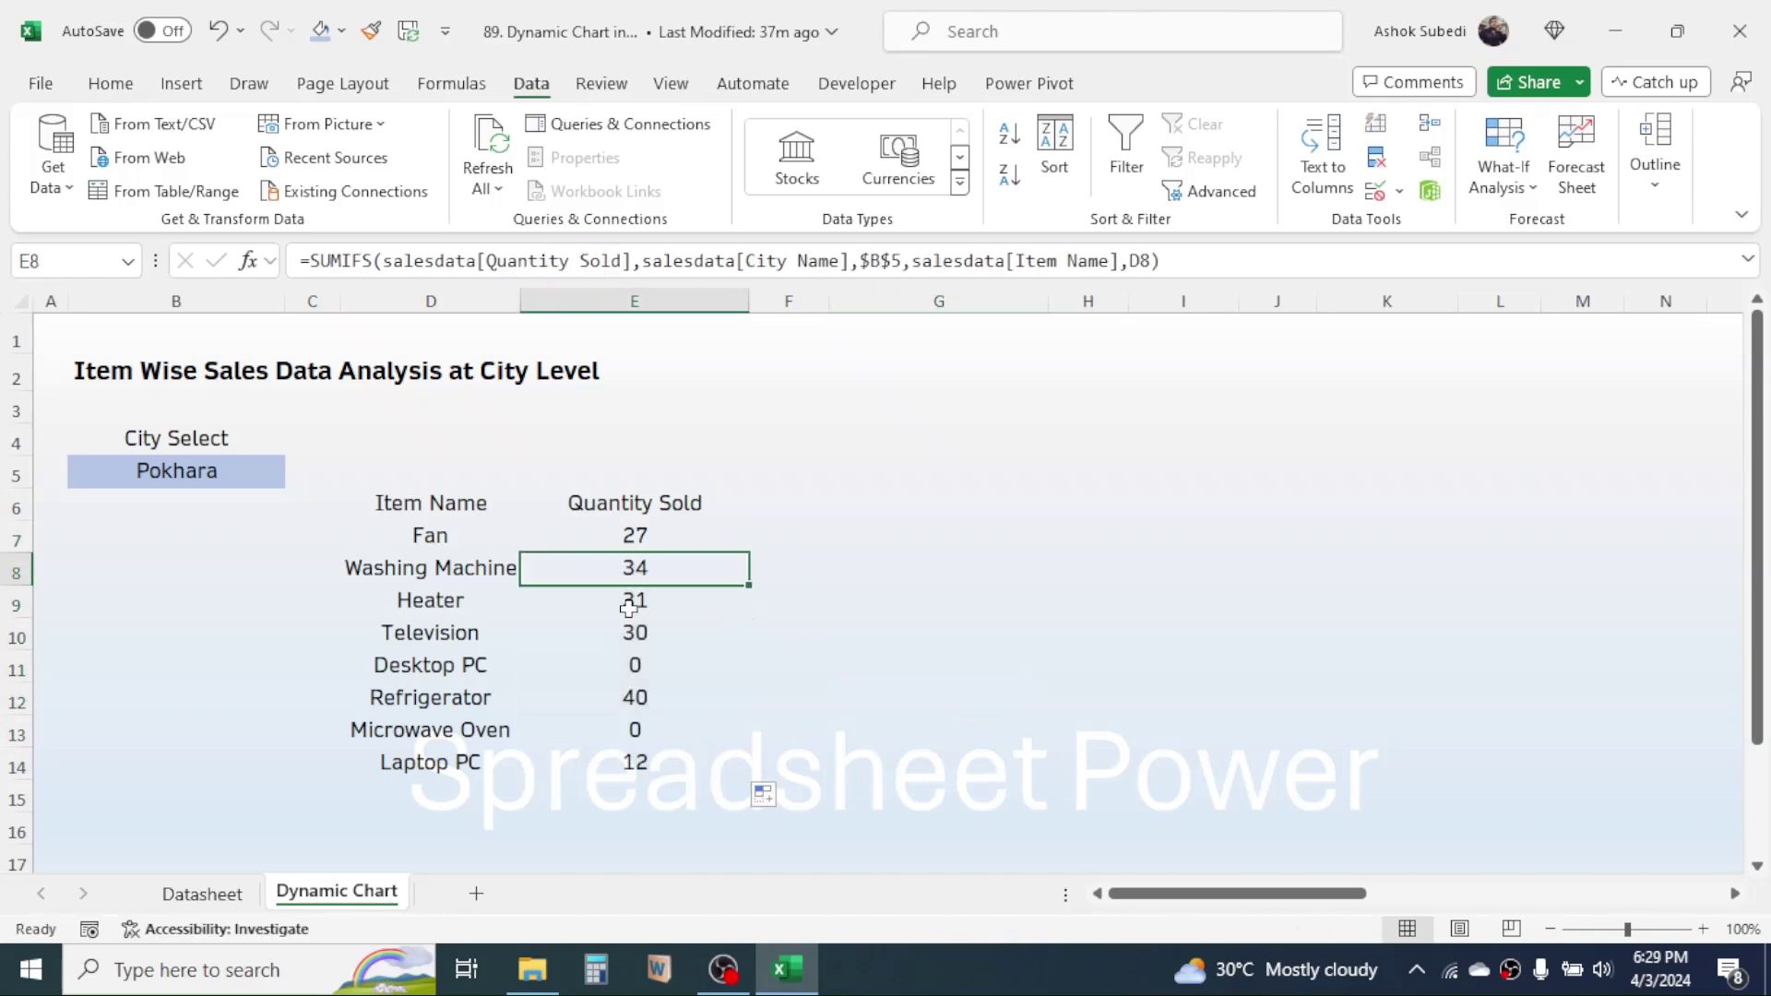
left_click(447, 660)
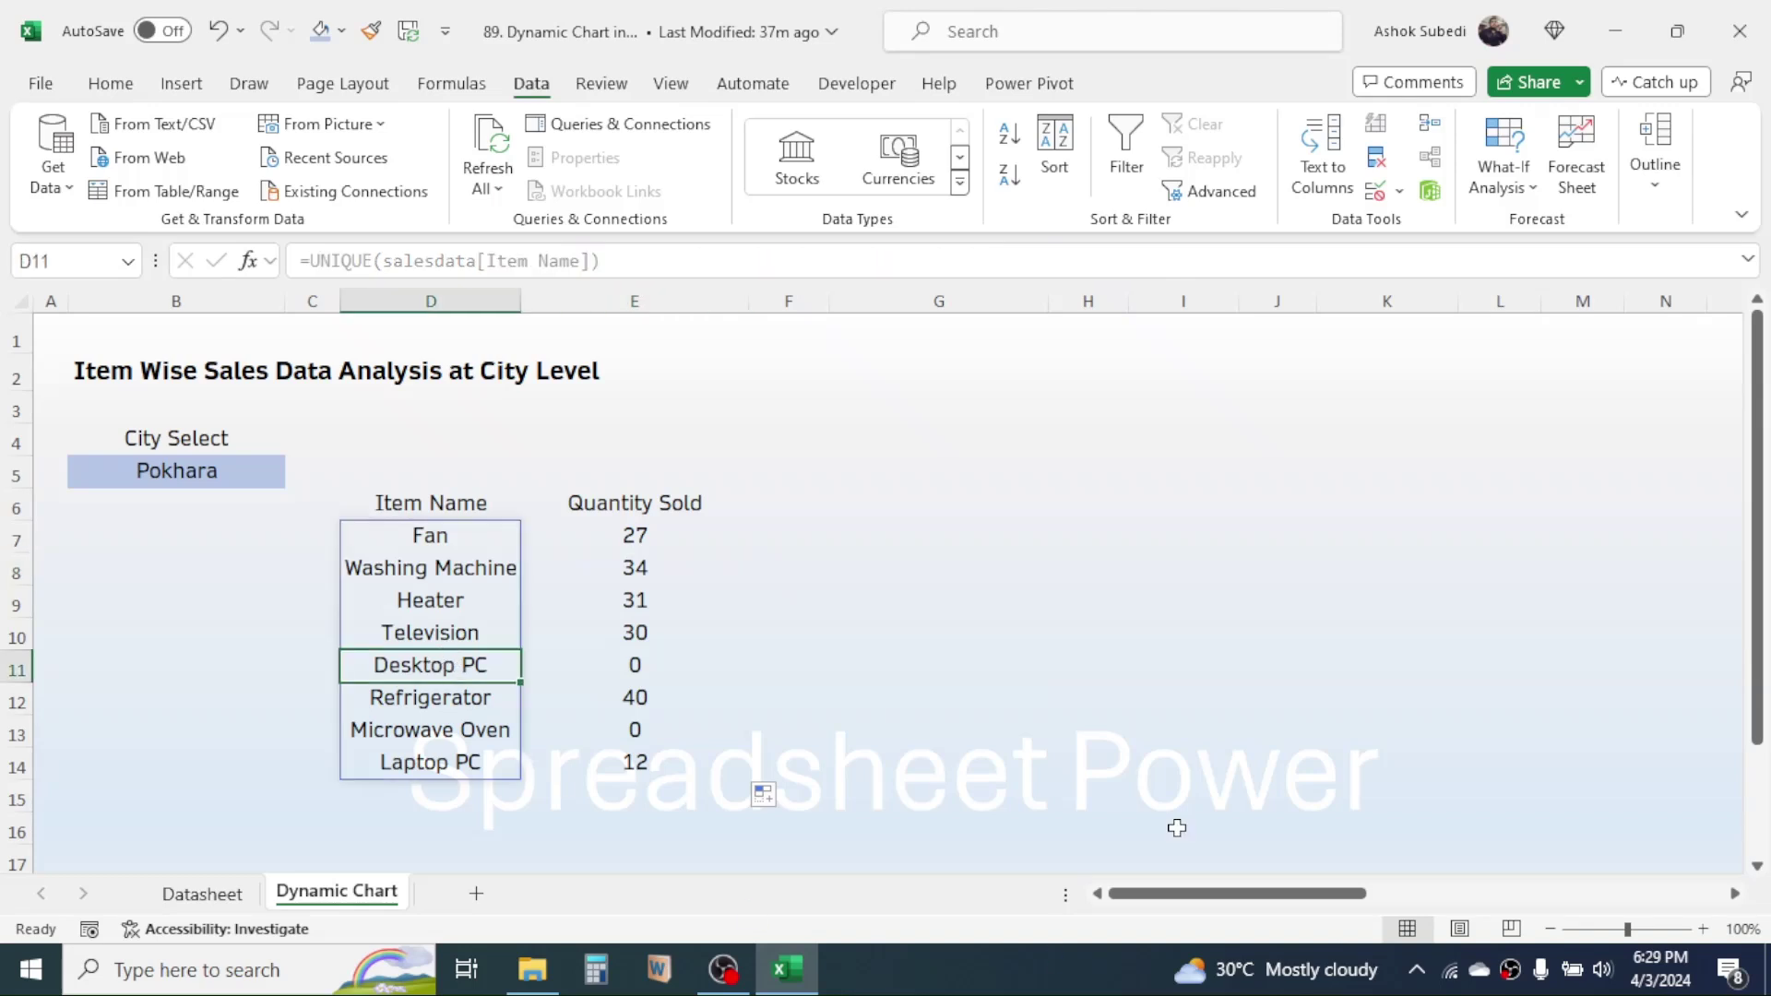
- Switch the City Select cell B5 to Nepalgunj to test the Quantity Sold column
left_click(199, 474)
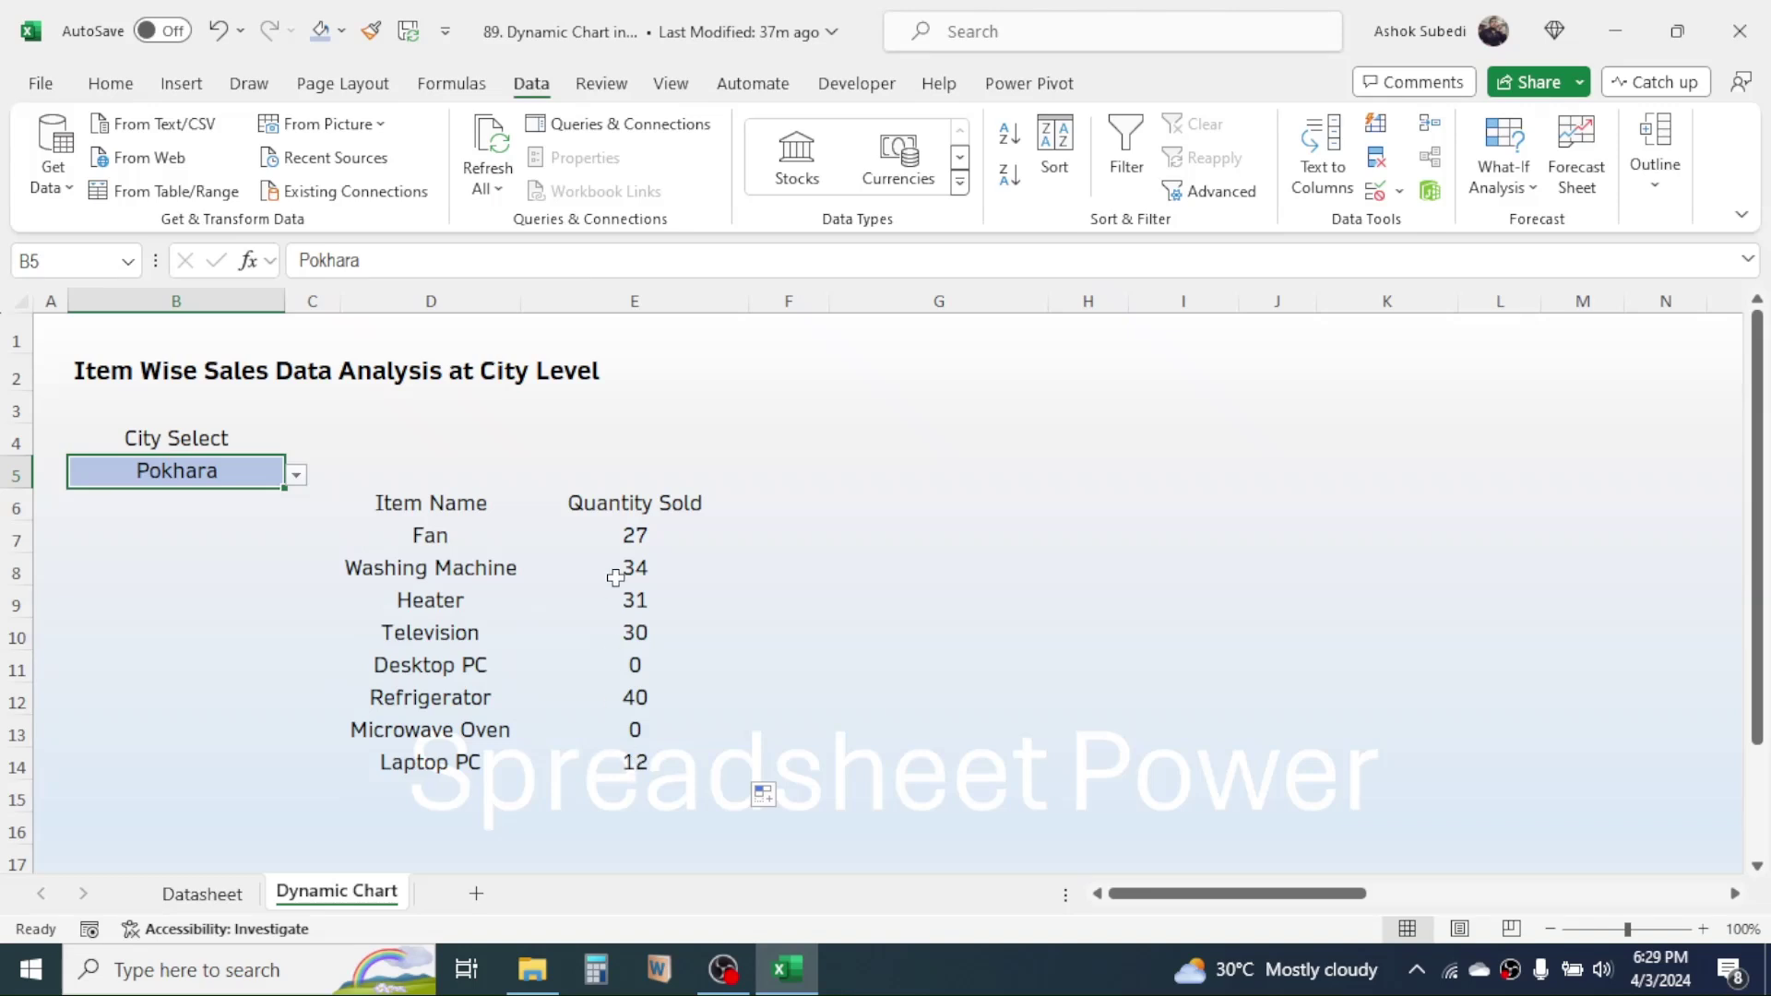
left_click(296, 476)
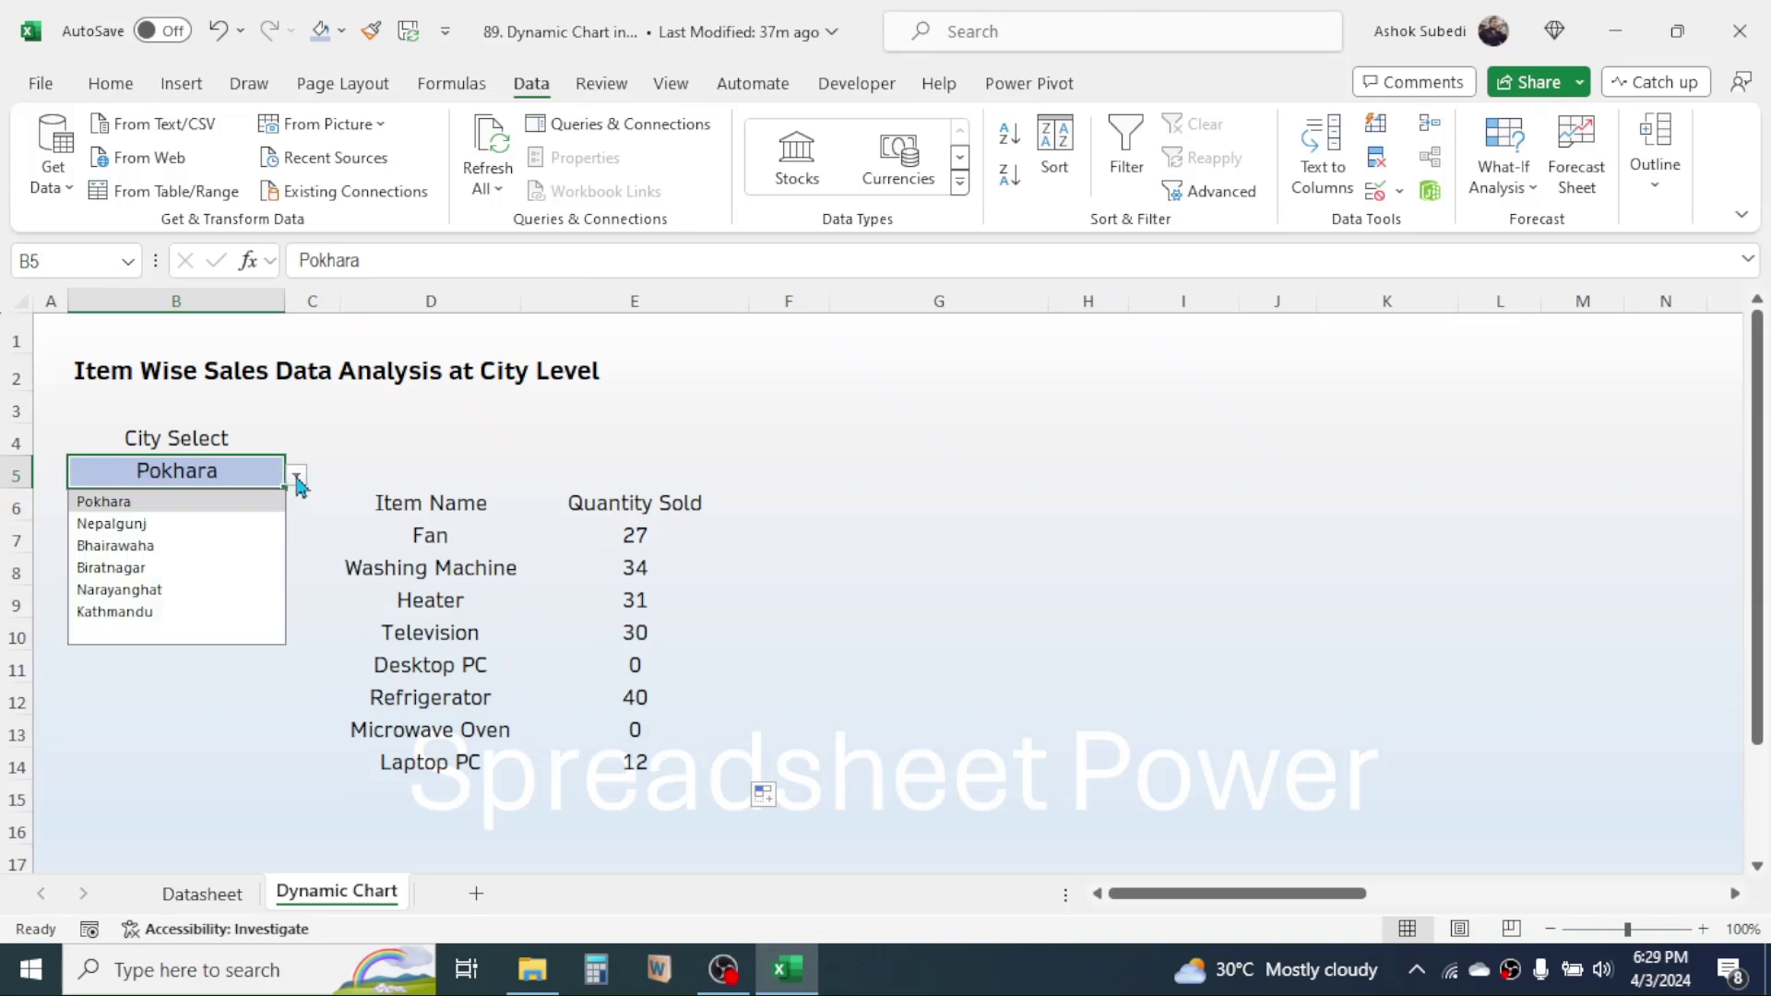
left_click(134, 525)
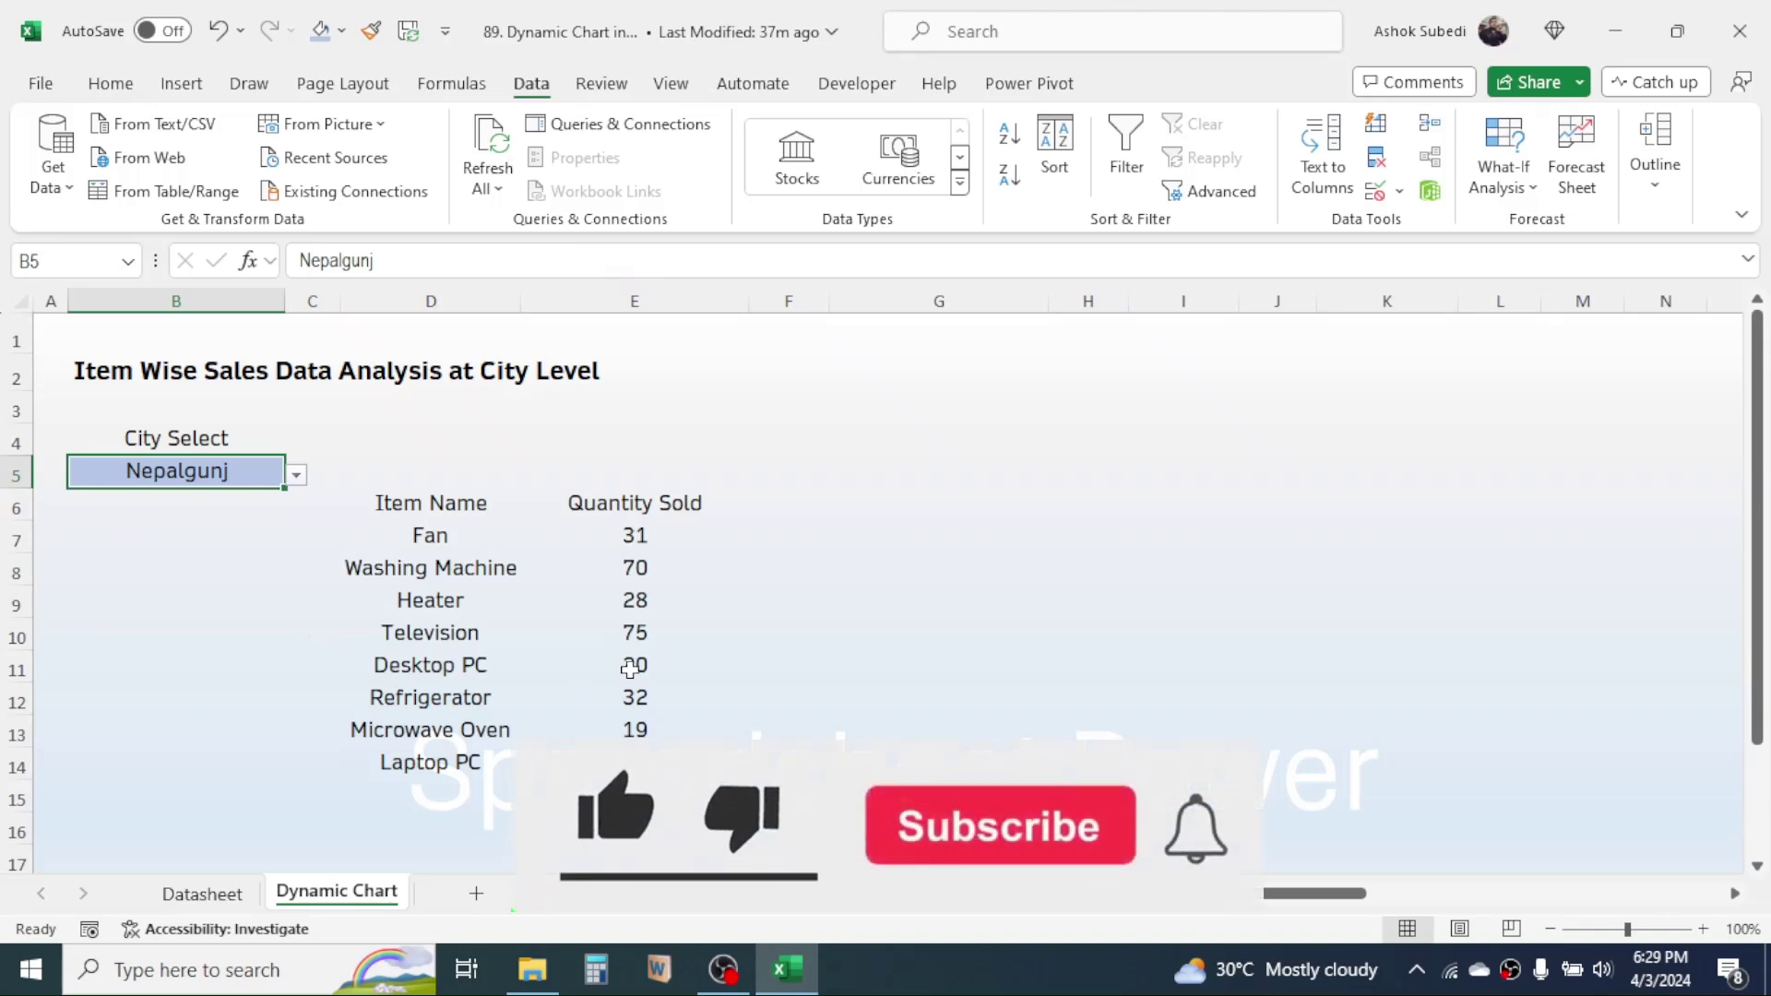
left_click(1176, 462)
- Apply all borders to the item and quantity table in D6:E14
left_click_drag(452, 498, 635, 762)
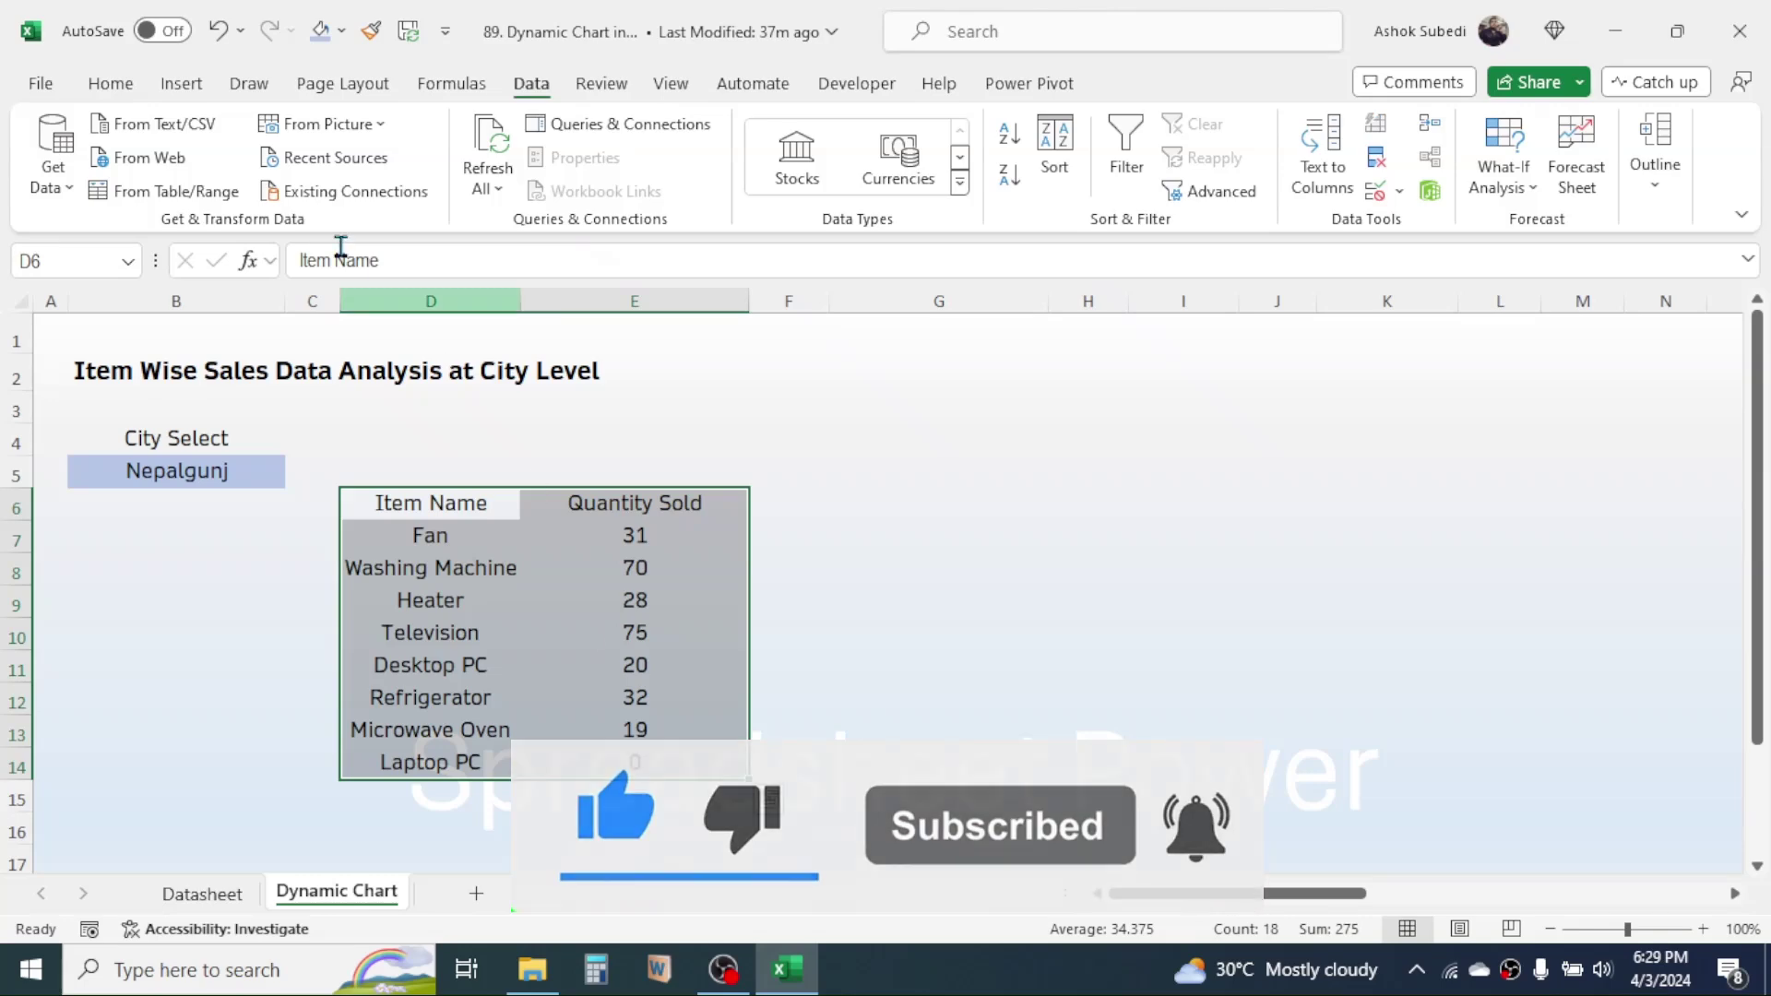
left_click(113, 83)
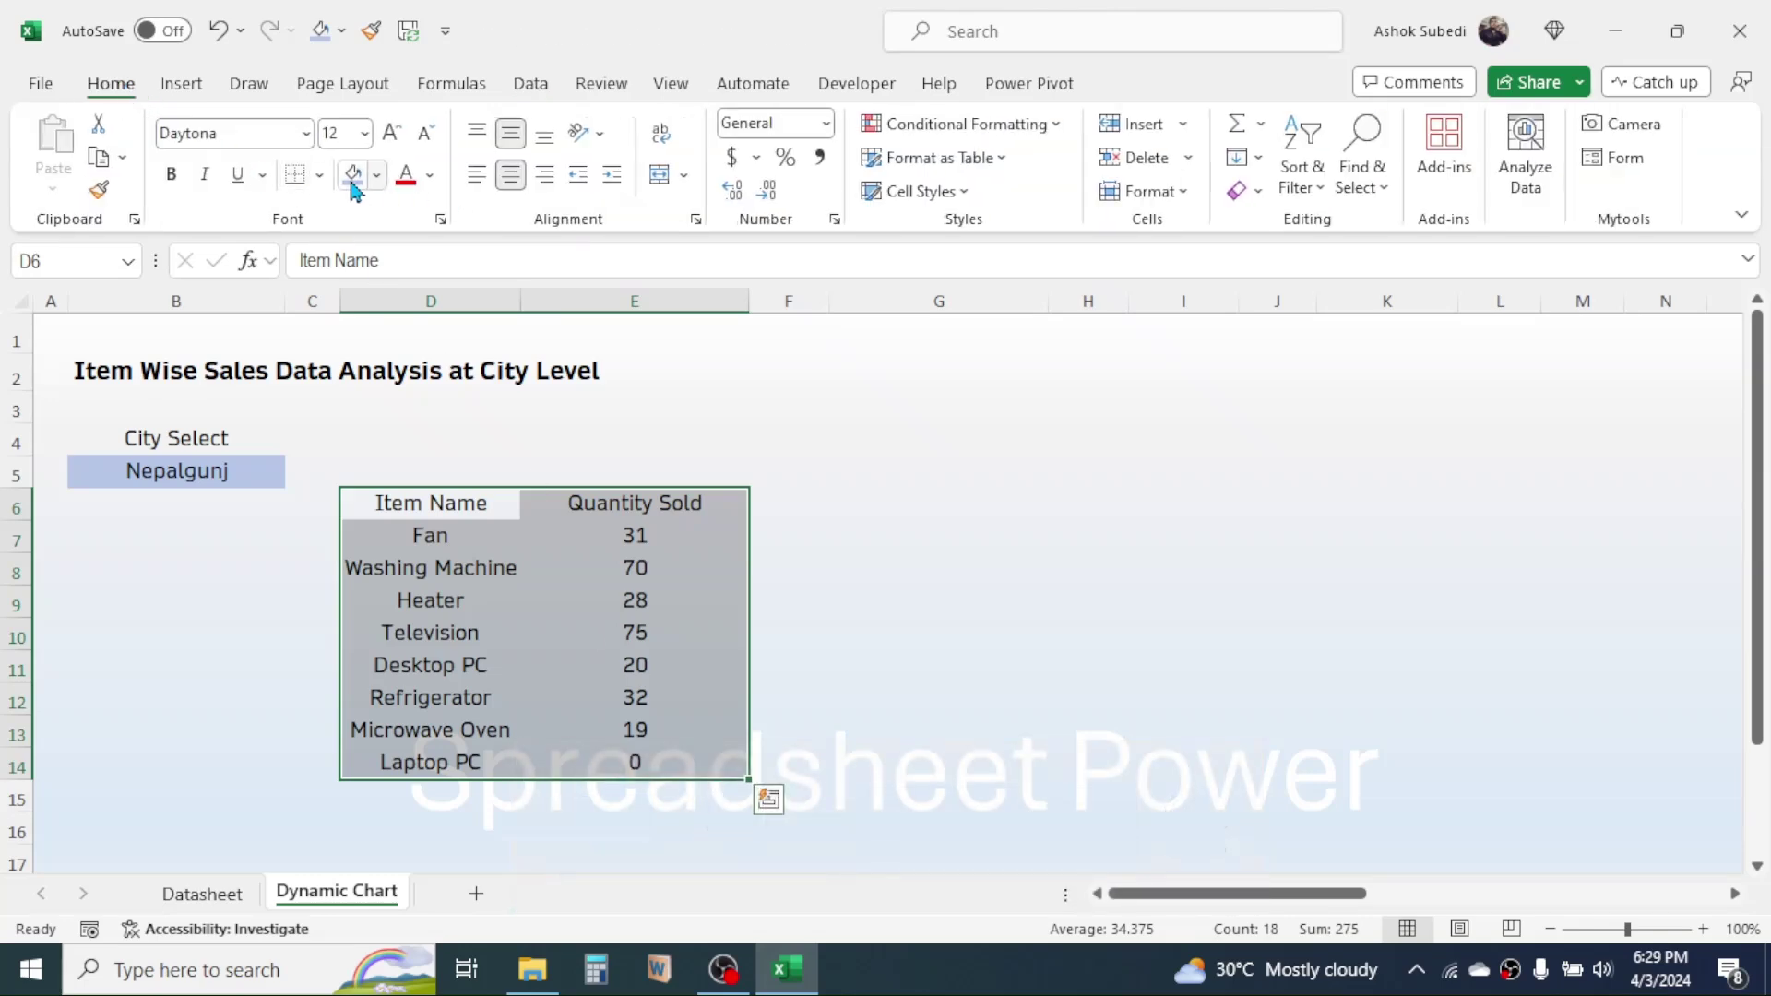
left_click(318, 175)
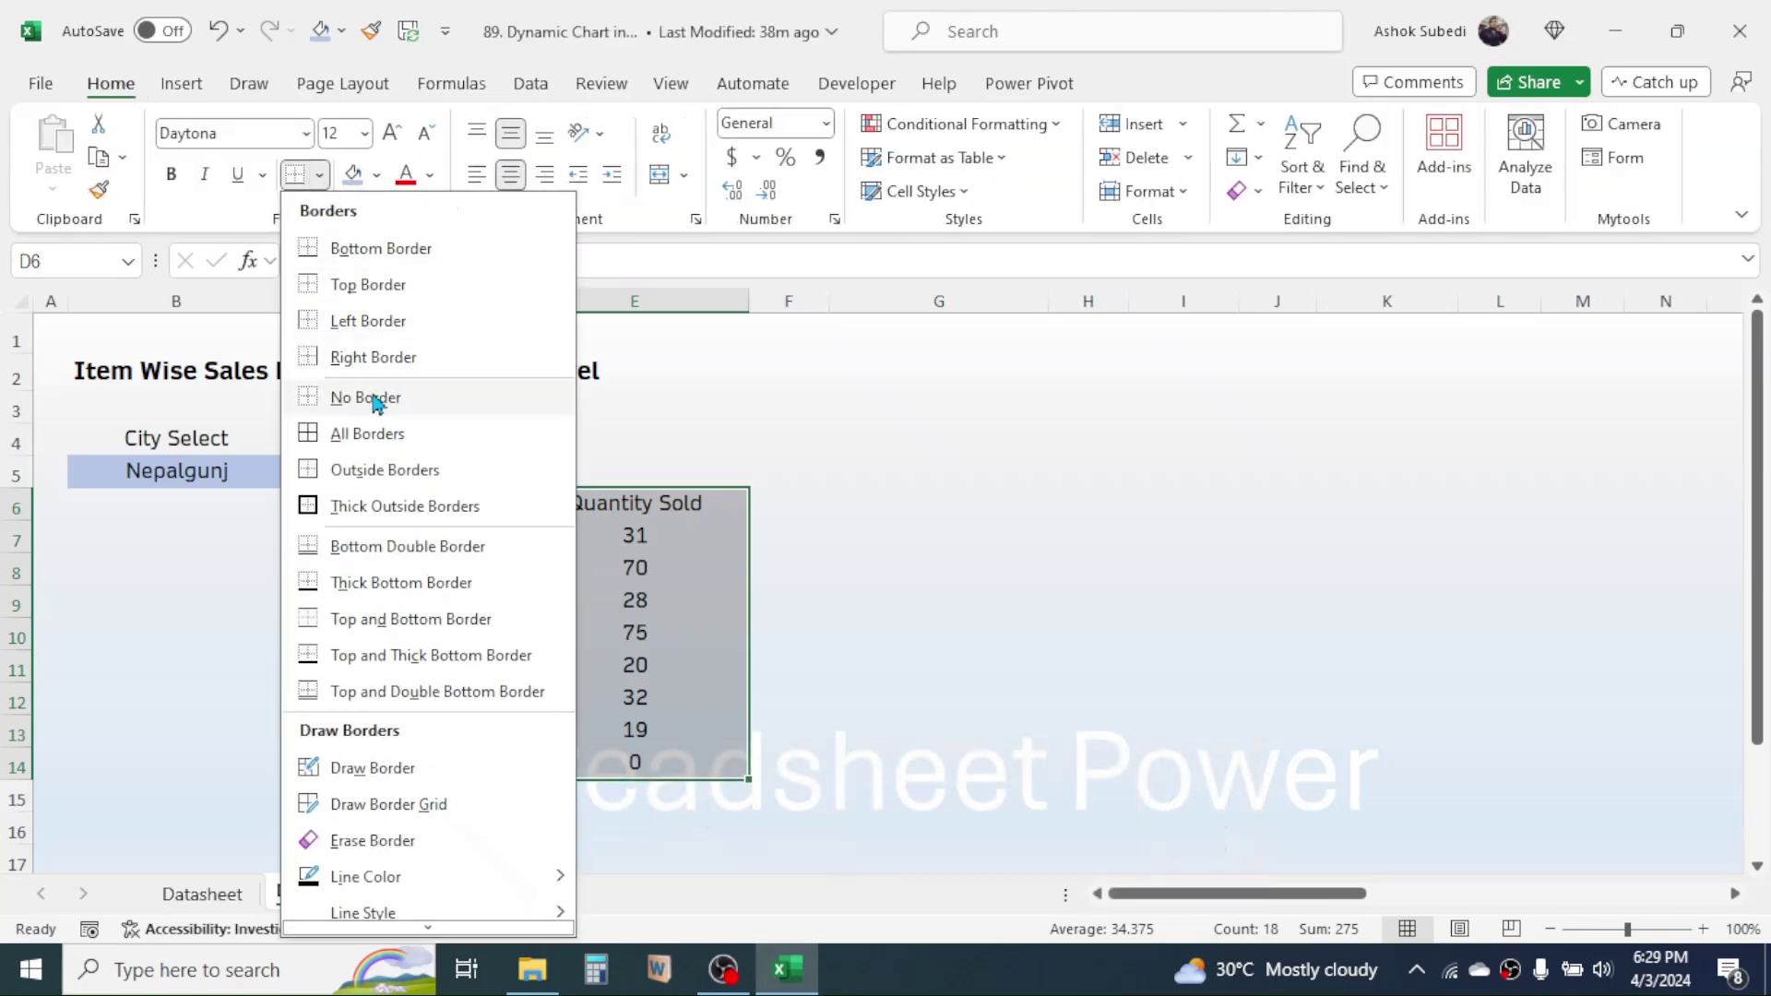
left_click(334, 434)
left_click(1034, 625)
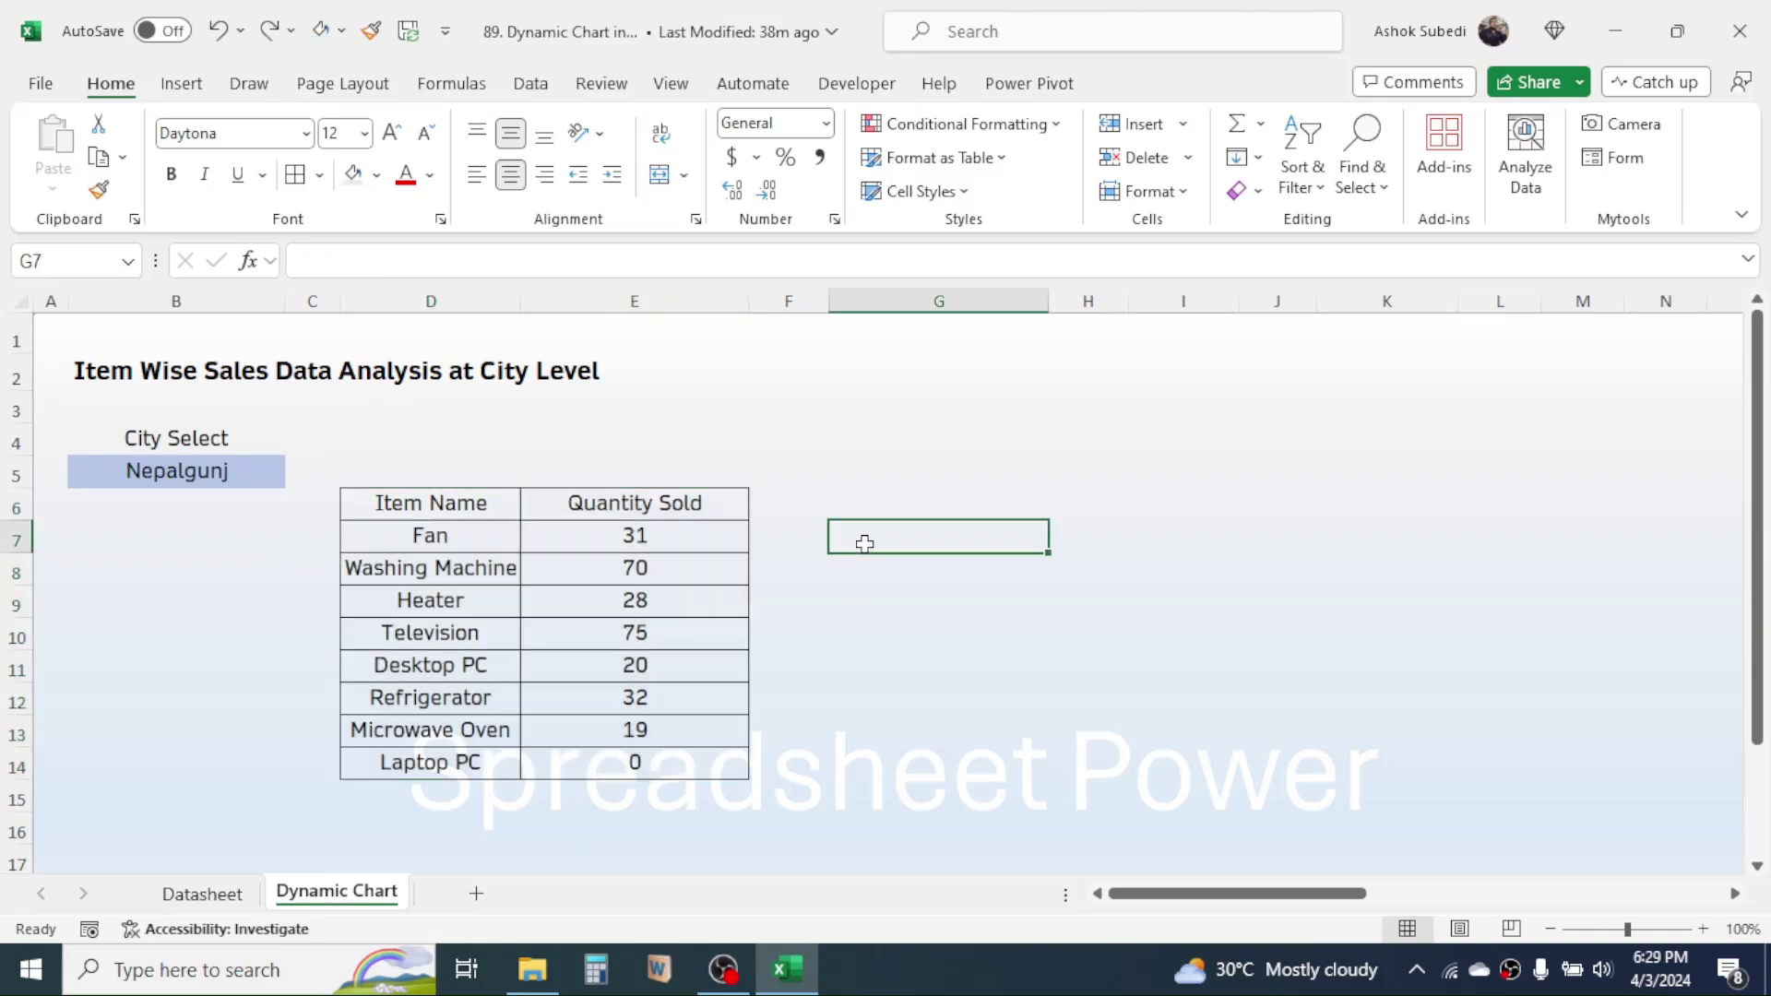
- Fill the header cells Item Name and Quantity Sold in D6:E6 with a light blue-gray theme color
left_click_drag(468, 503, 632, 510)
left_click(376, 175)
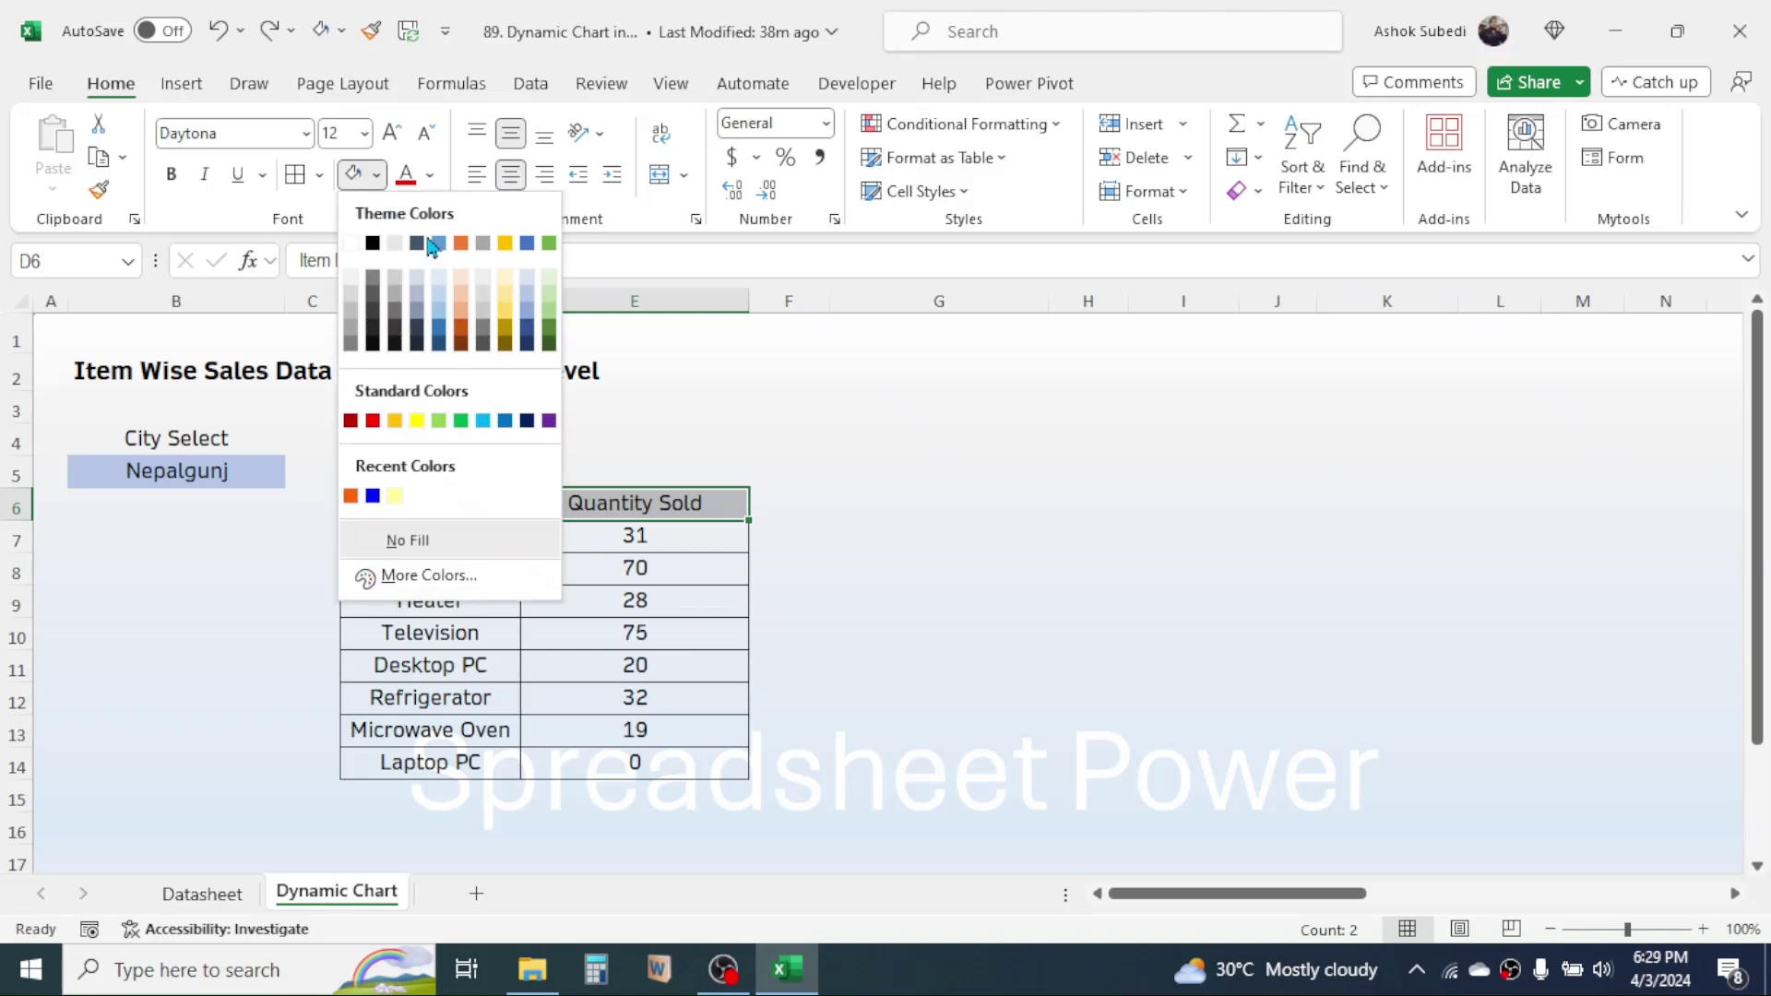
left_click(417, 285)
left_click(1000, 587)
left_click(963, 546)
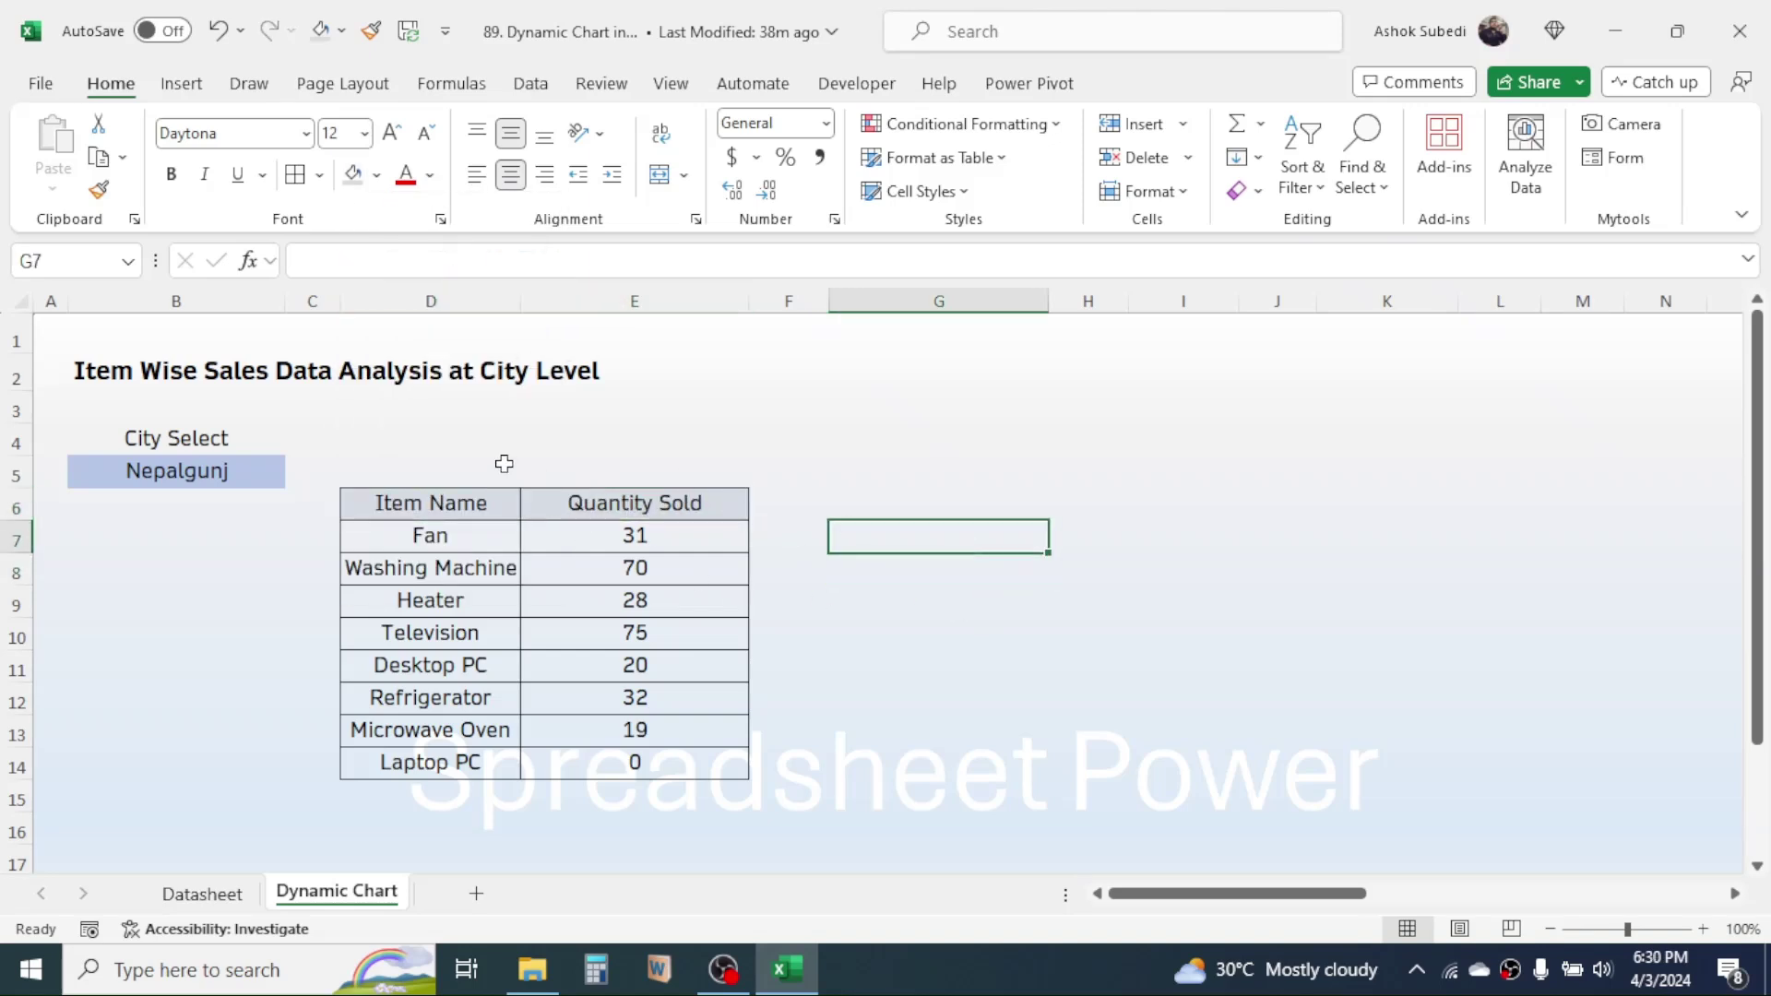
- Enter a city-dependent title in D5 above the table with the formula ="Sales Data of"&B5&" City"
left_click(431, 472)
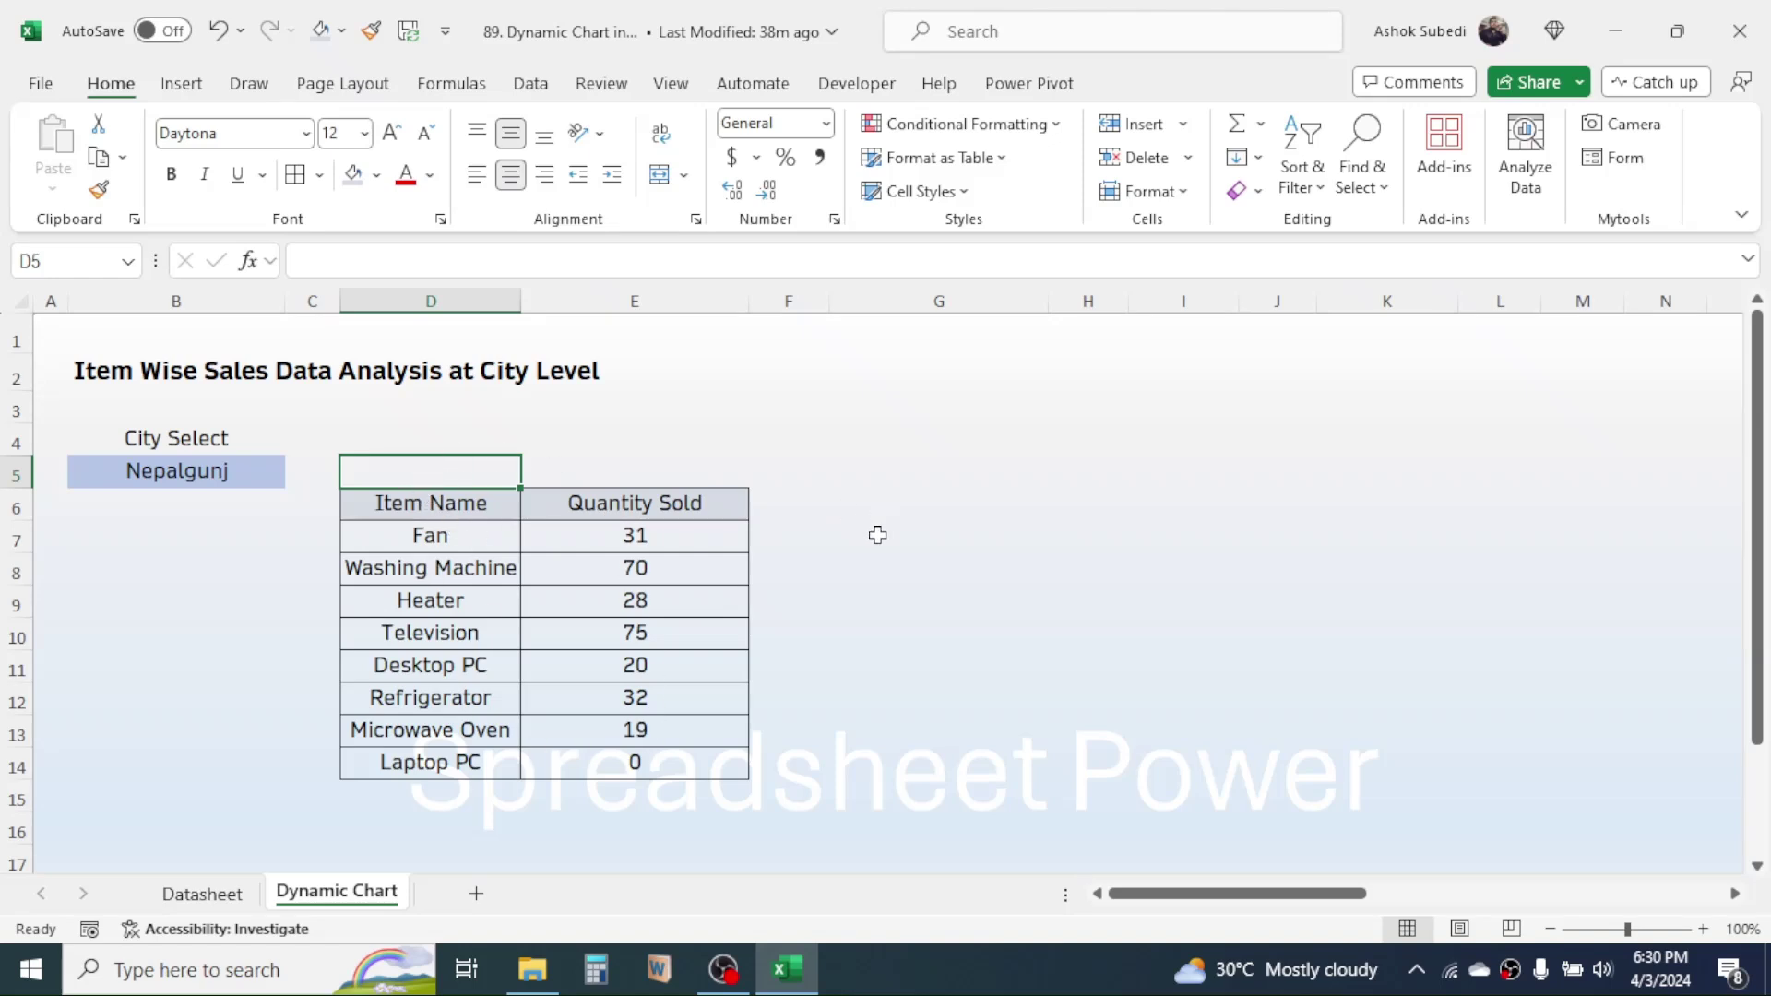
type("=")
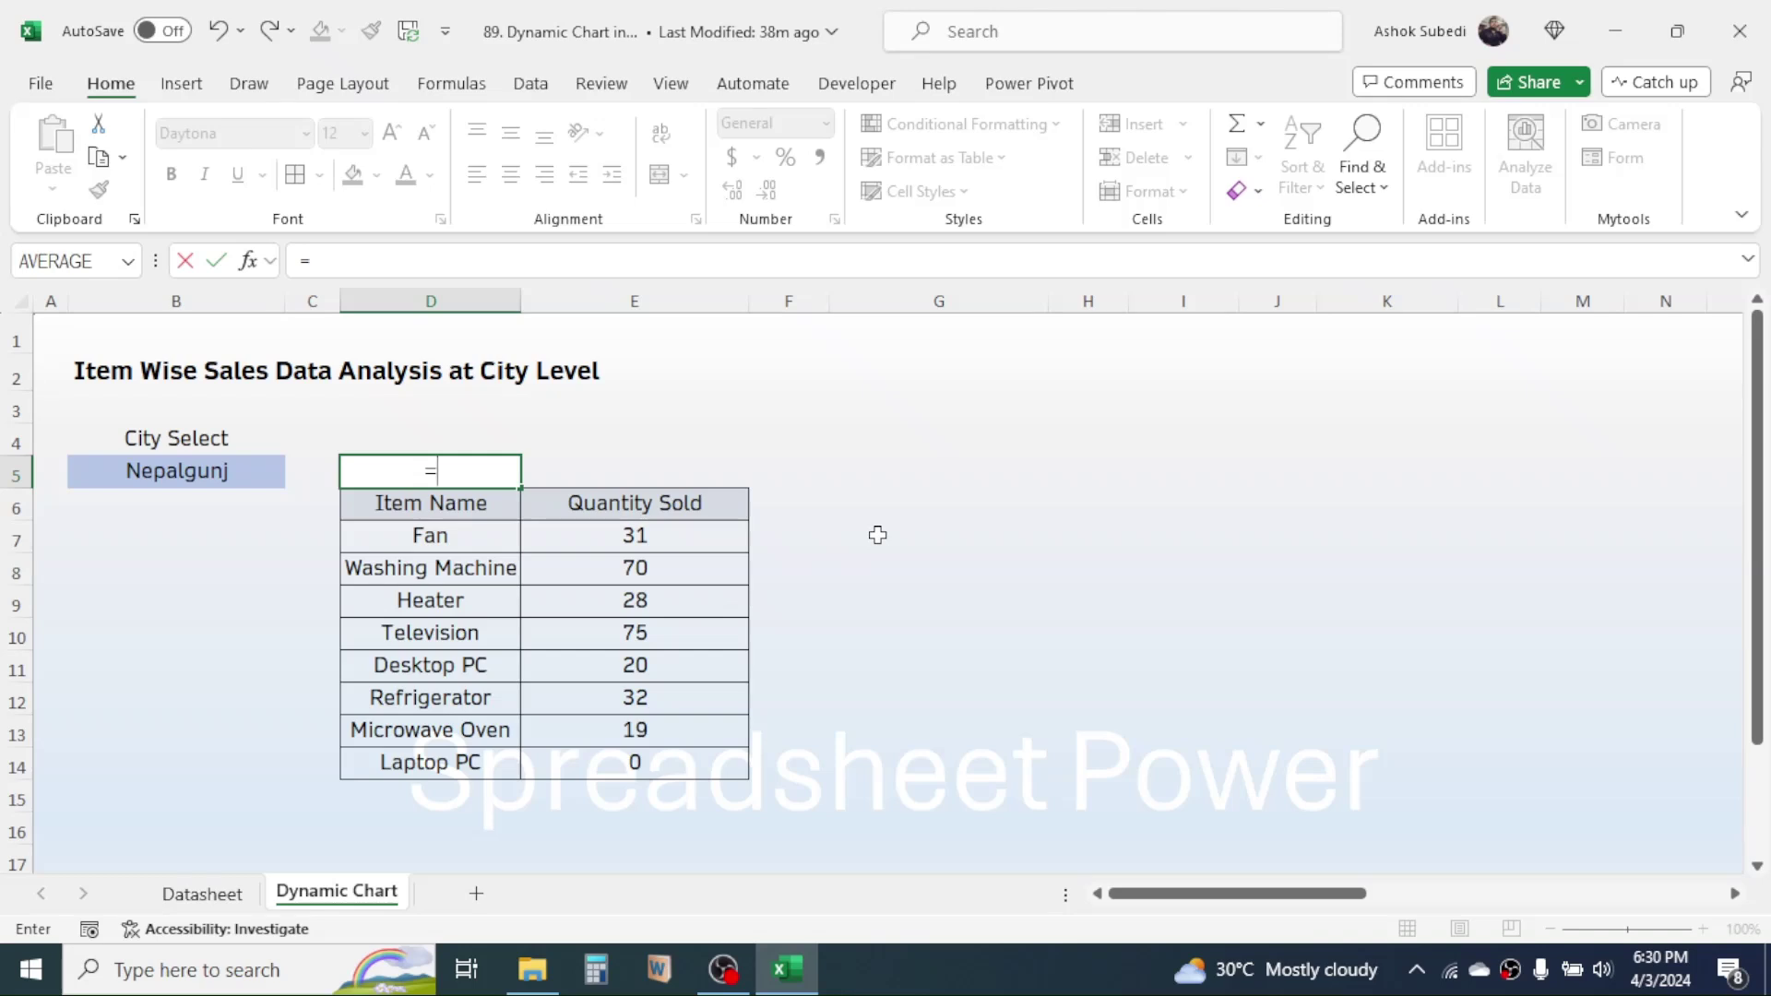
type("\"Sales Data")
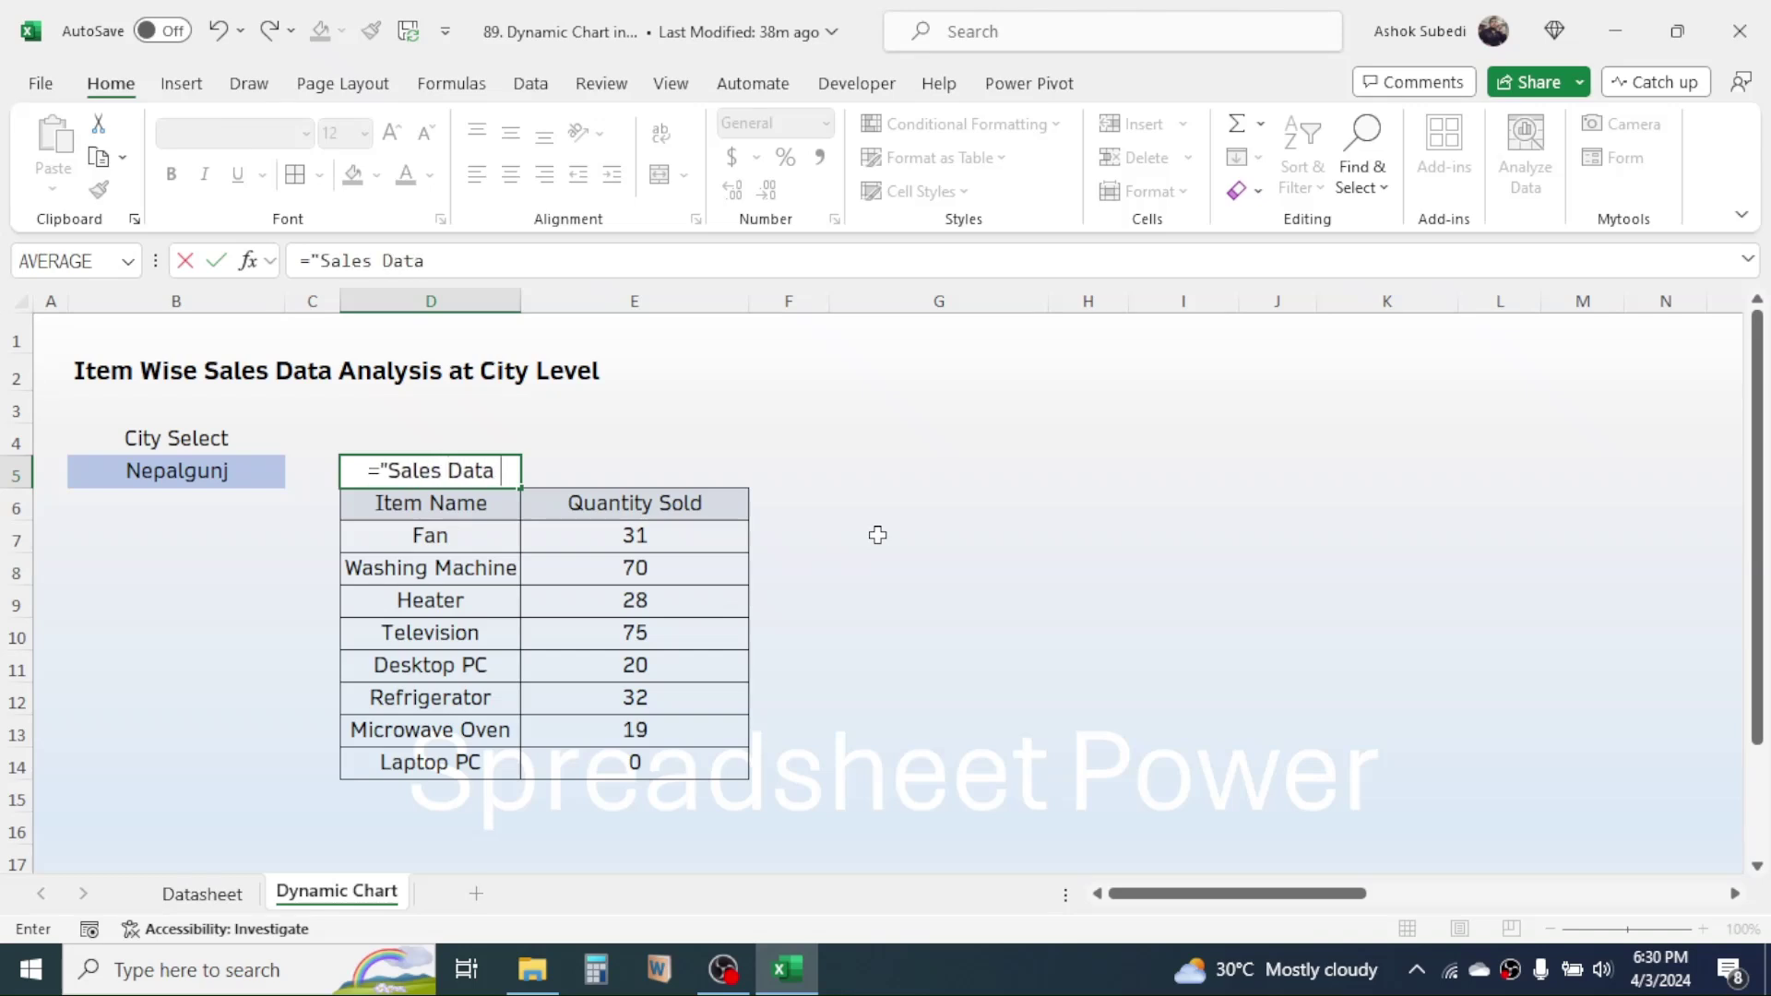
type(" of\"")
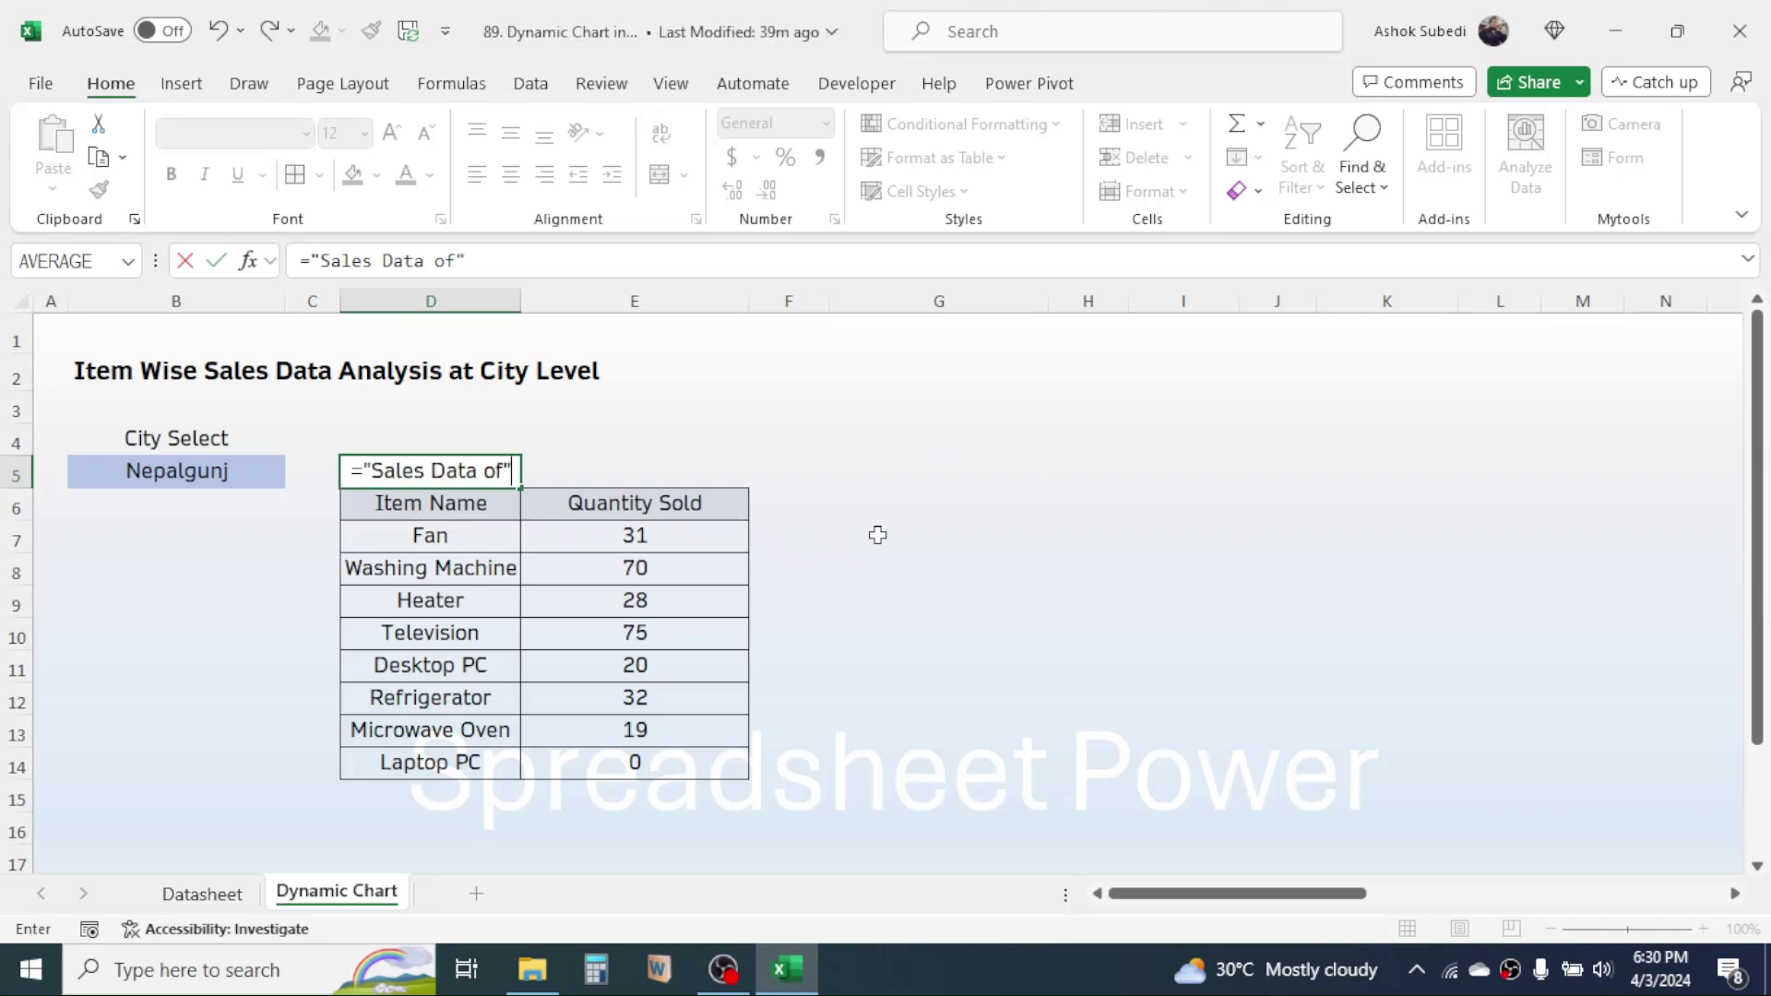
type("&")
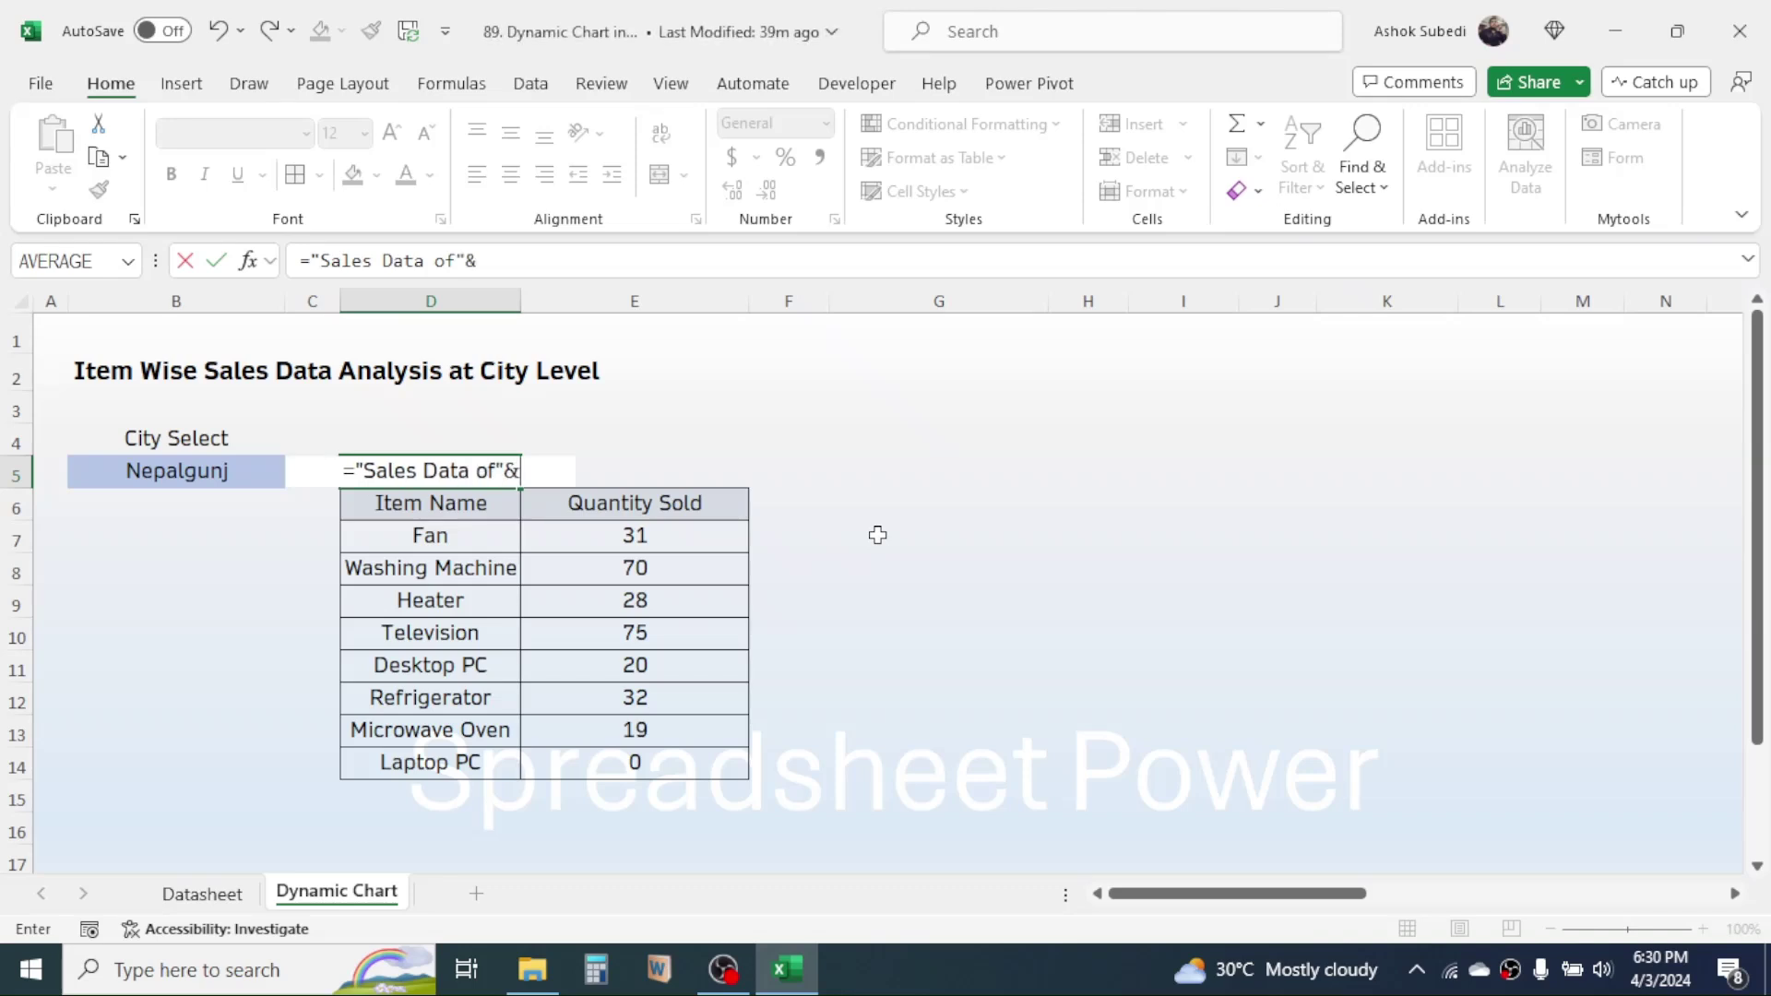
left_click(188, 471)
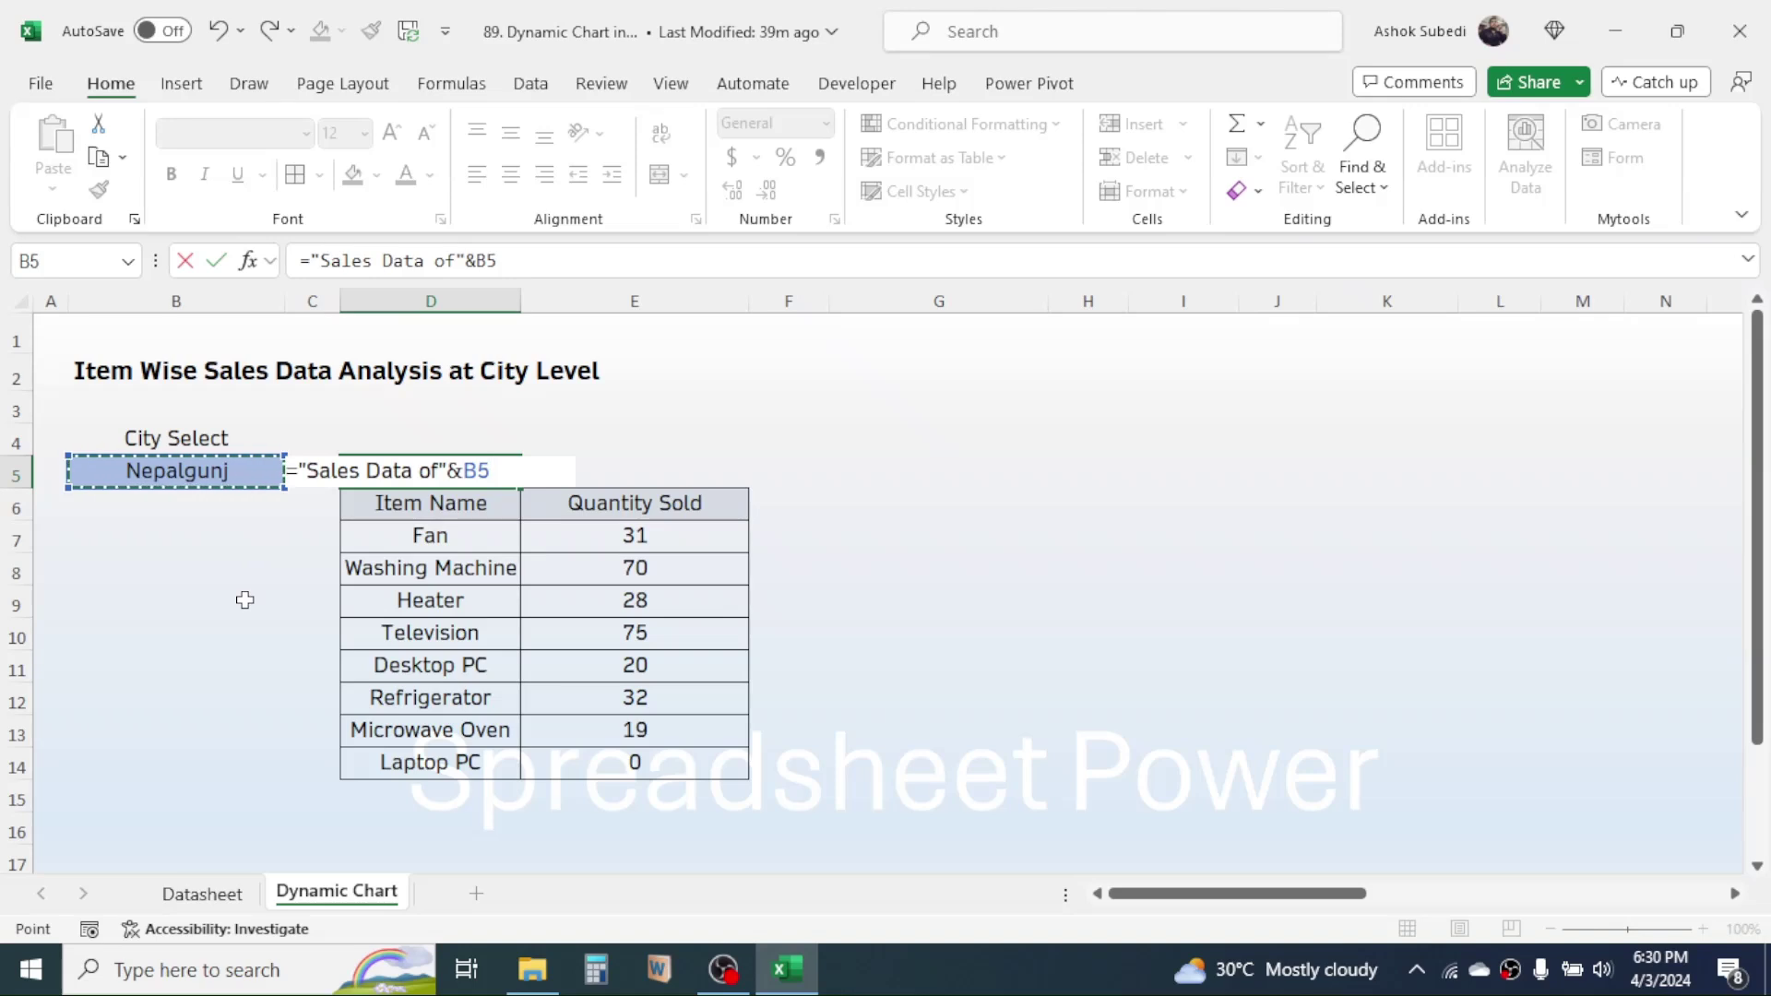
type("&\" City")
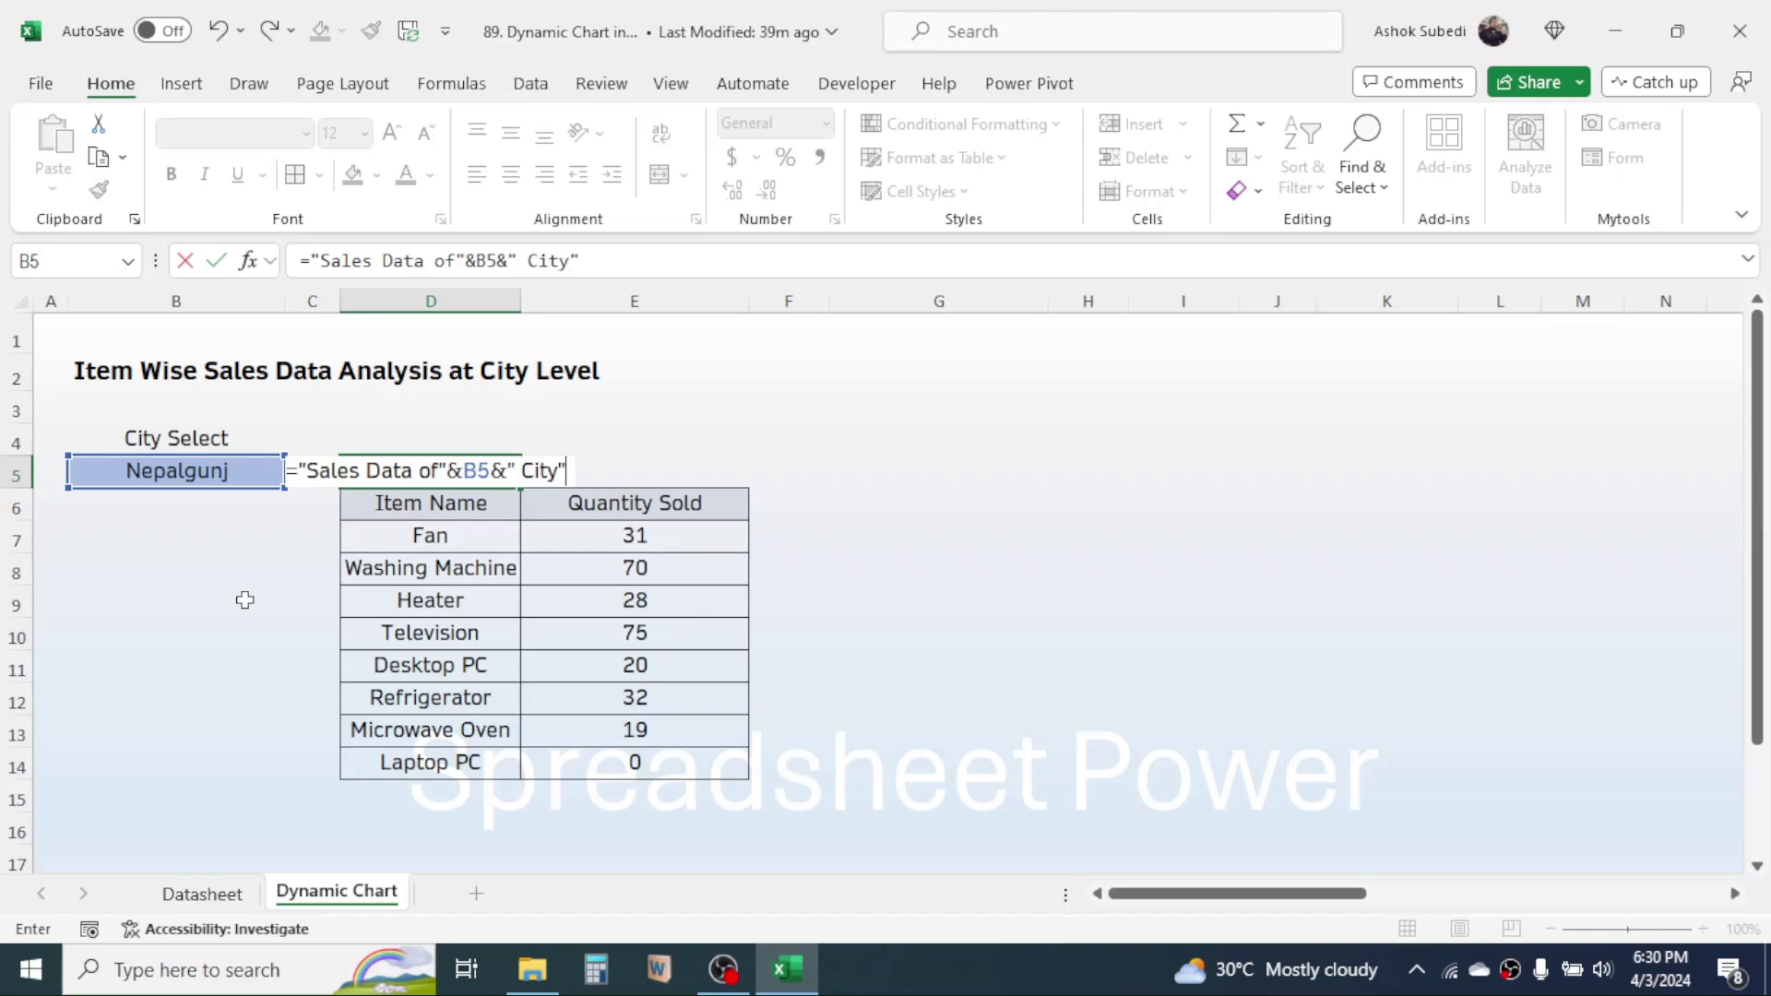
key("Return")
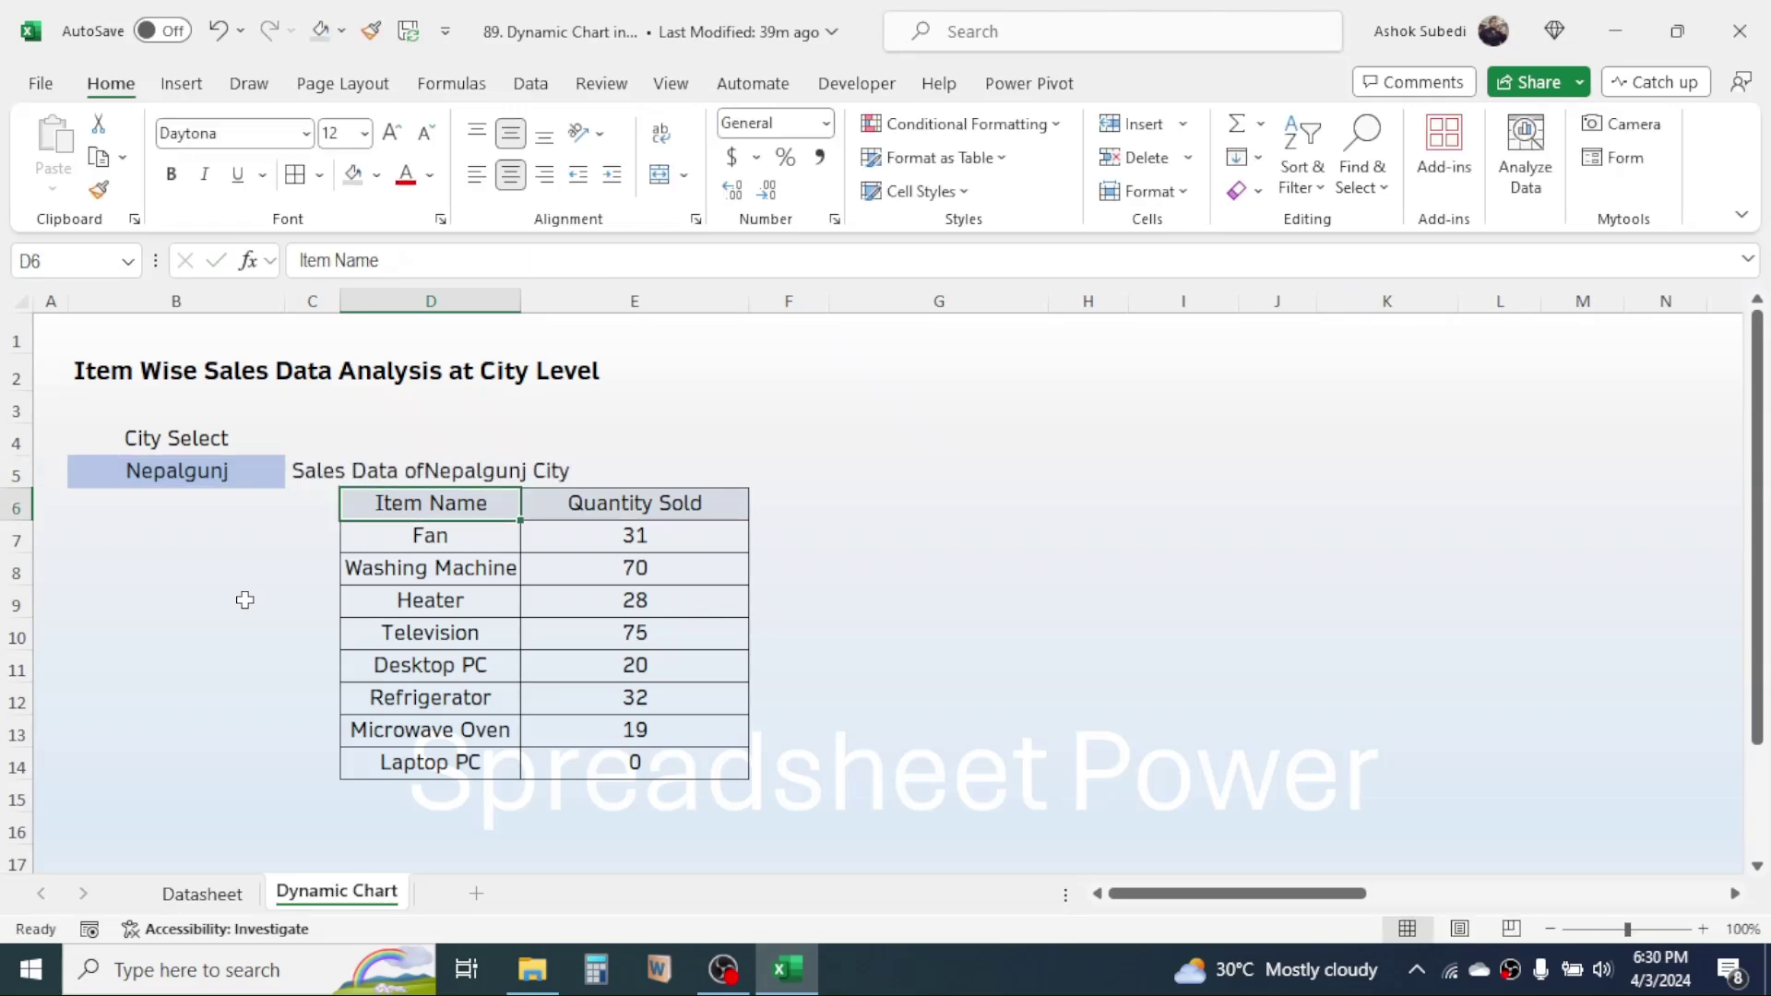
left_click(417, 470)
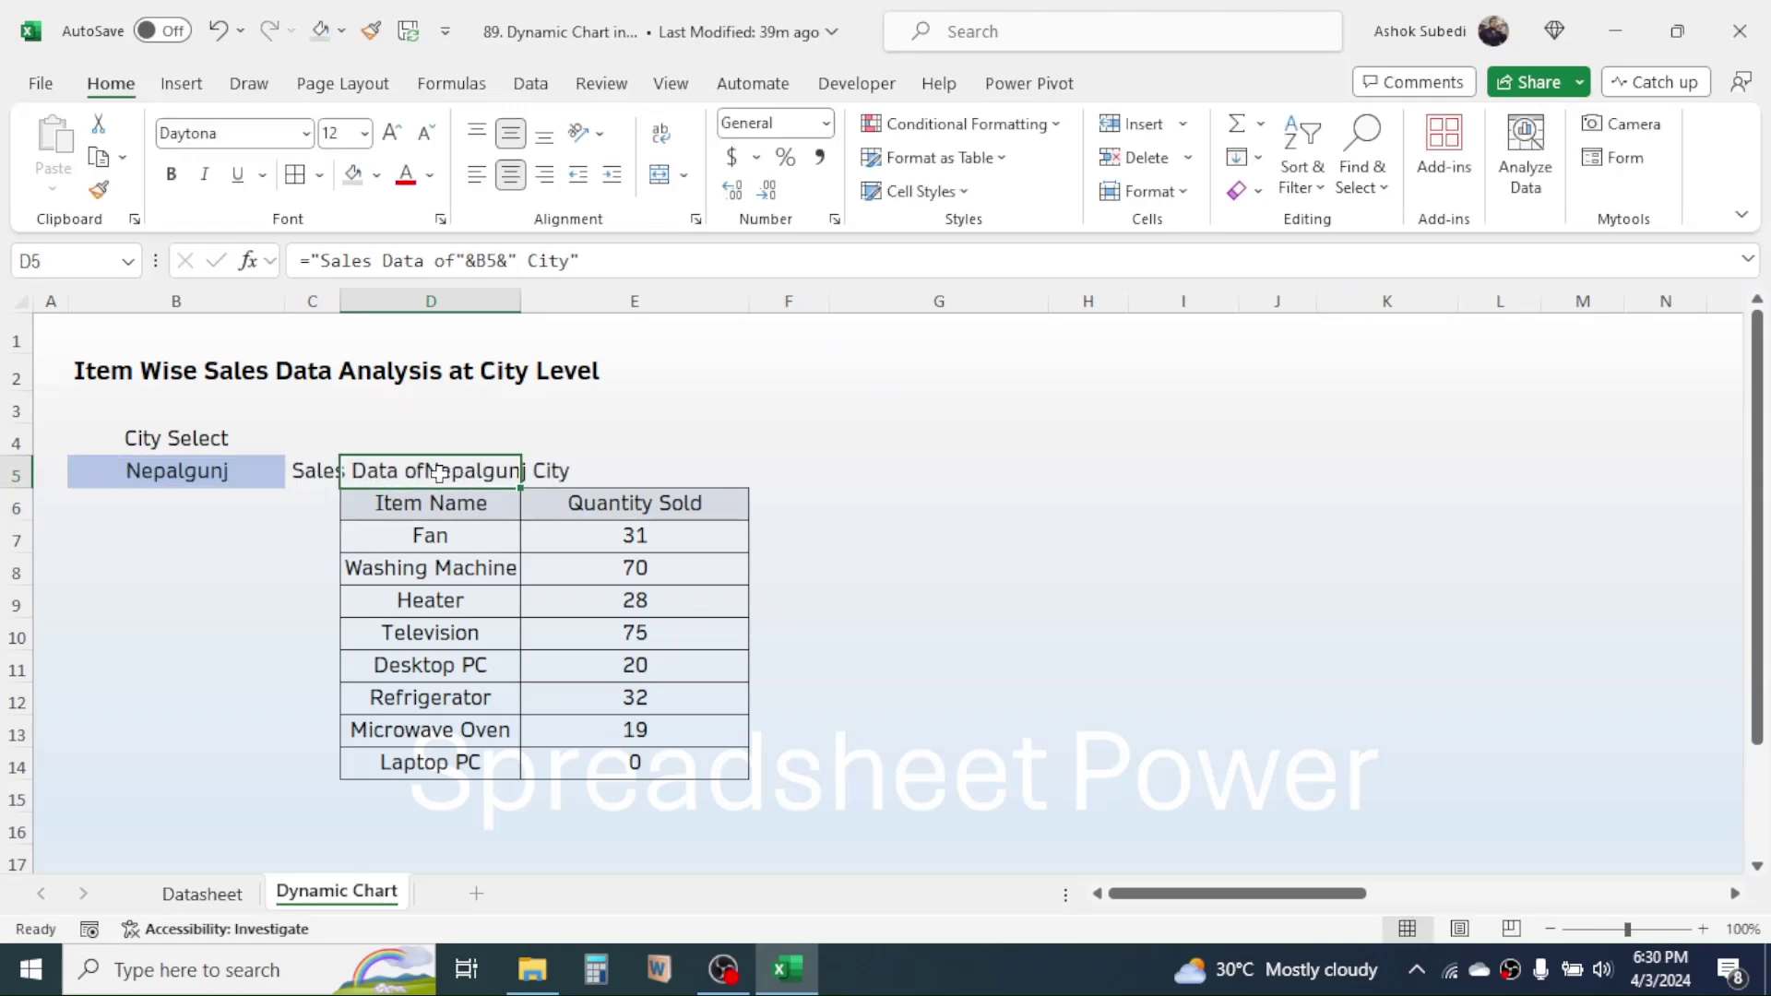
- Merge and center the title across D5:E5 and add a space after "of" in its formula
left_click_drag(440, 472, 627, 466)
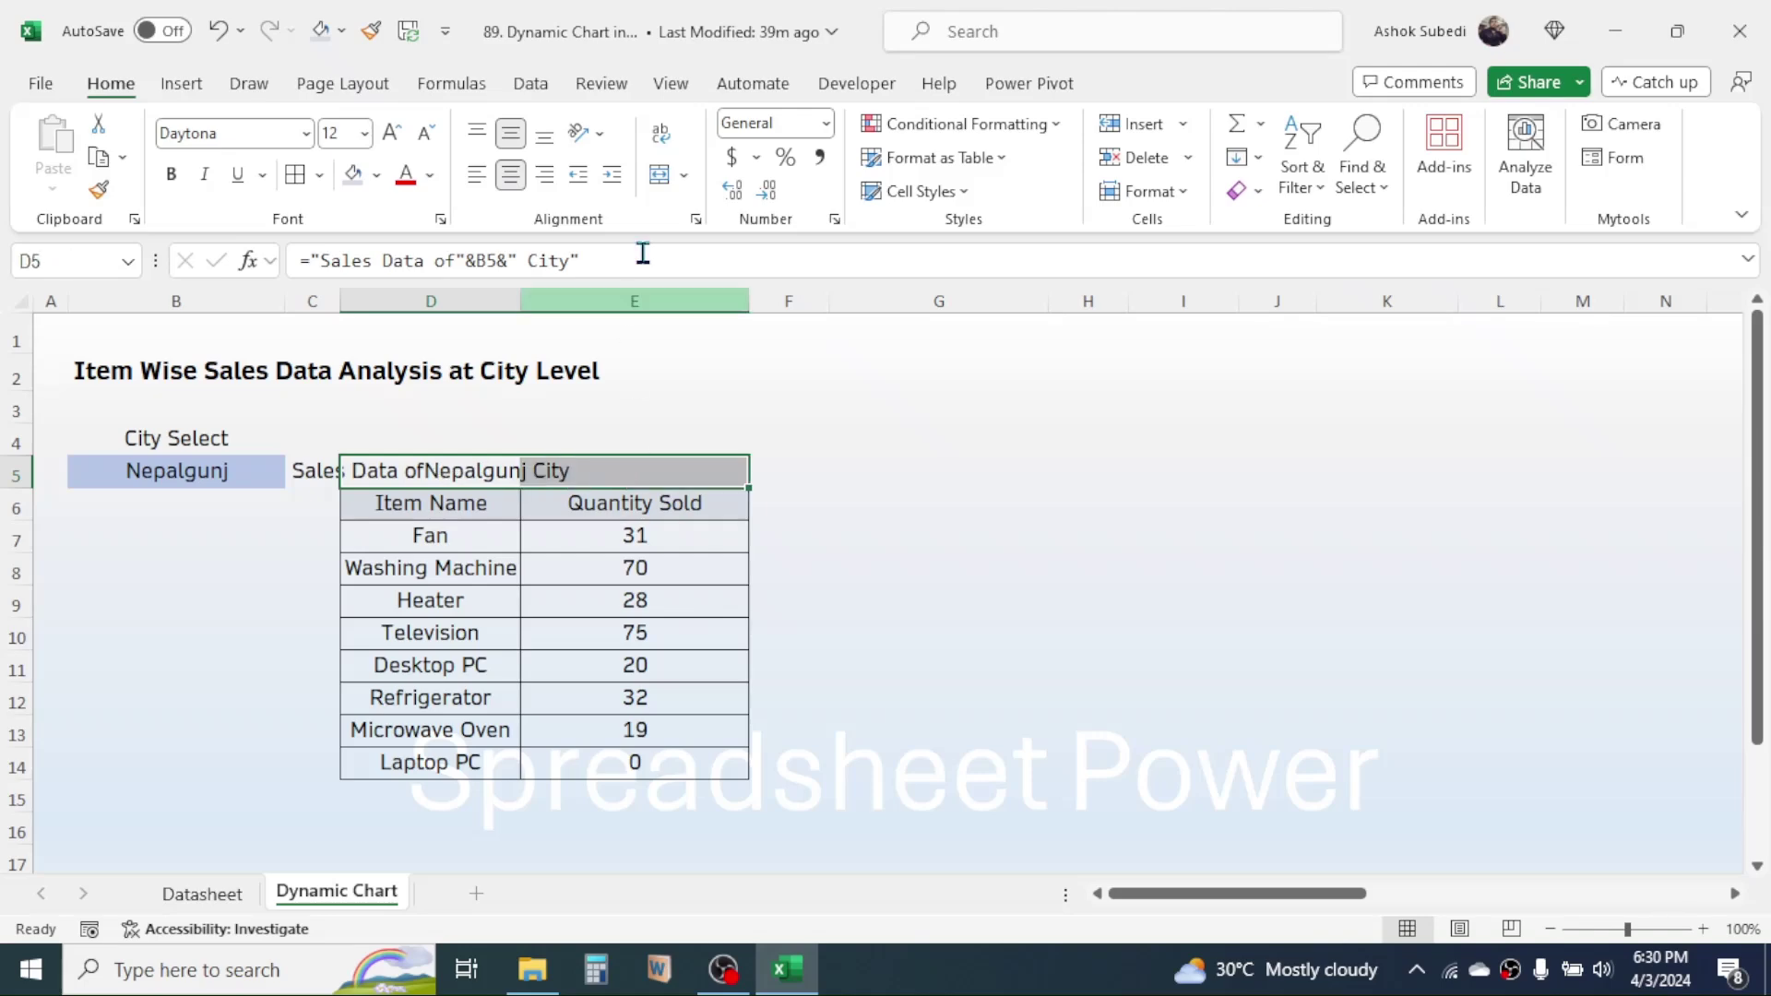
left_click(660, 178)
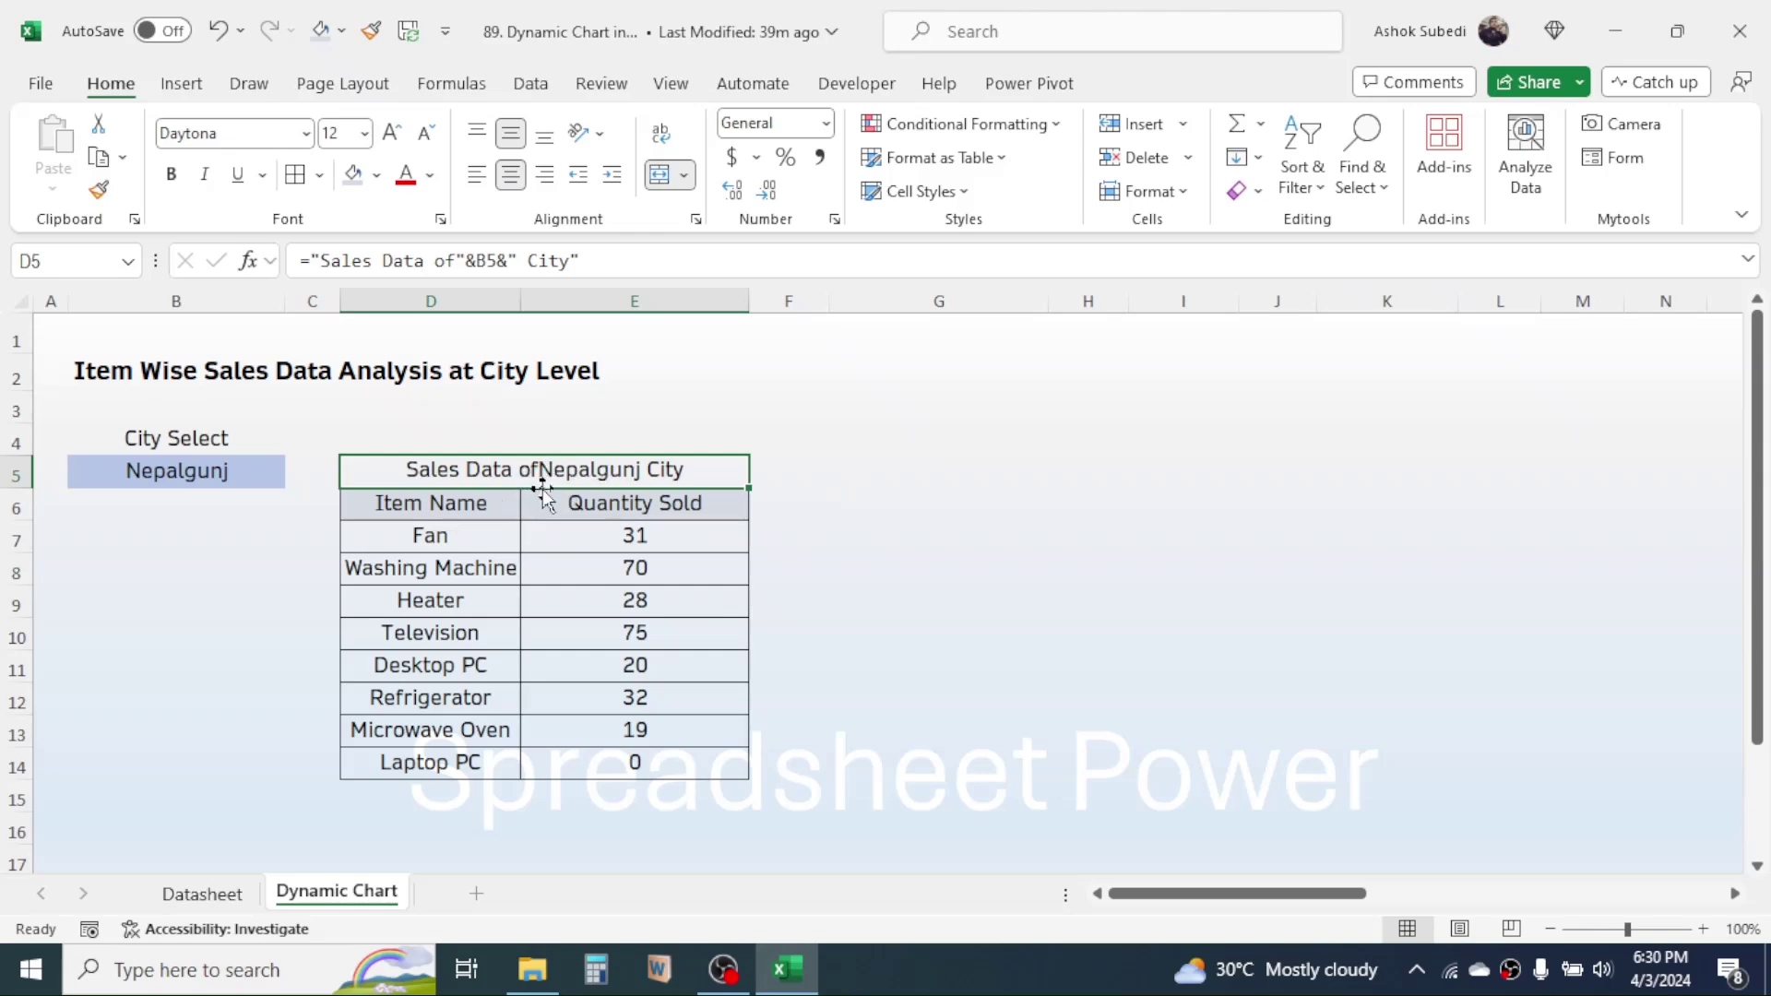
left_click(457, 261)
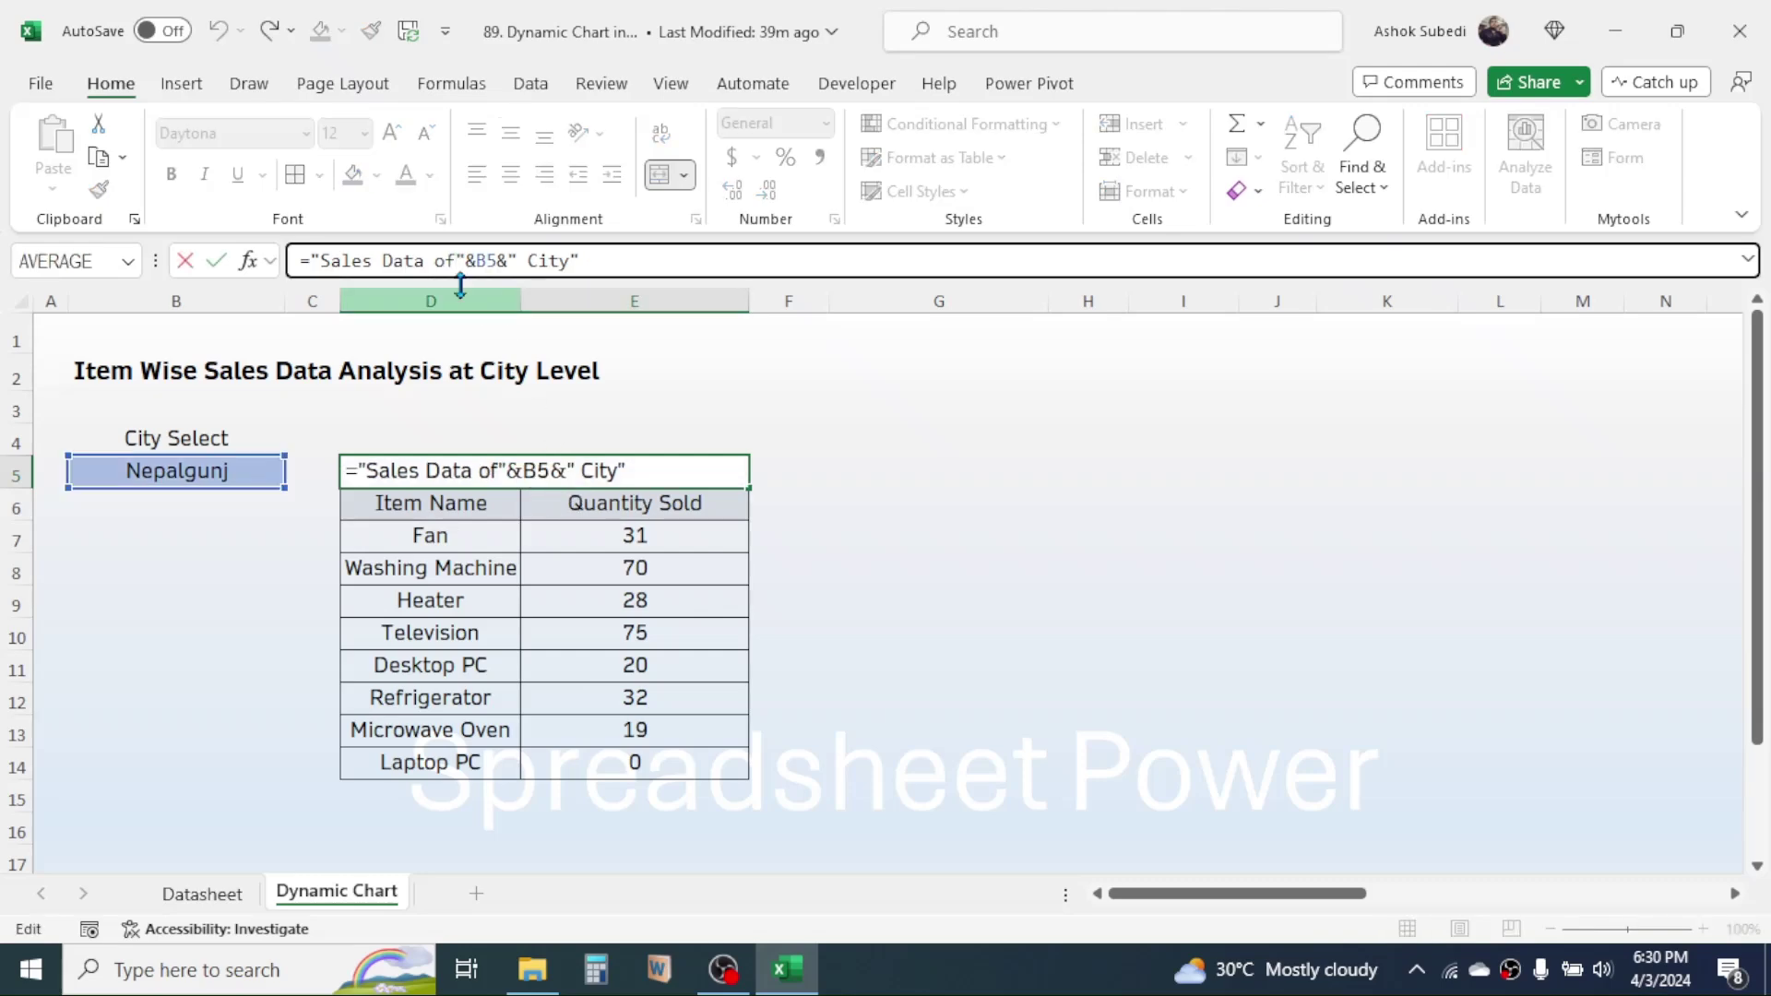
key("Return")
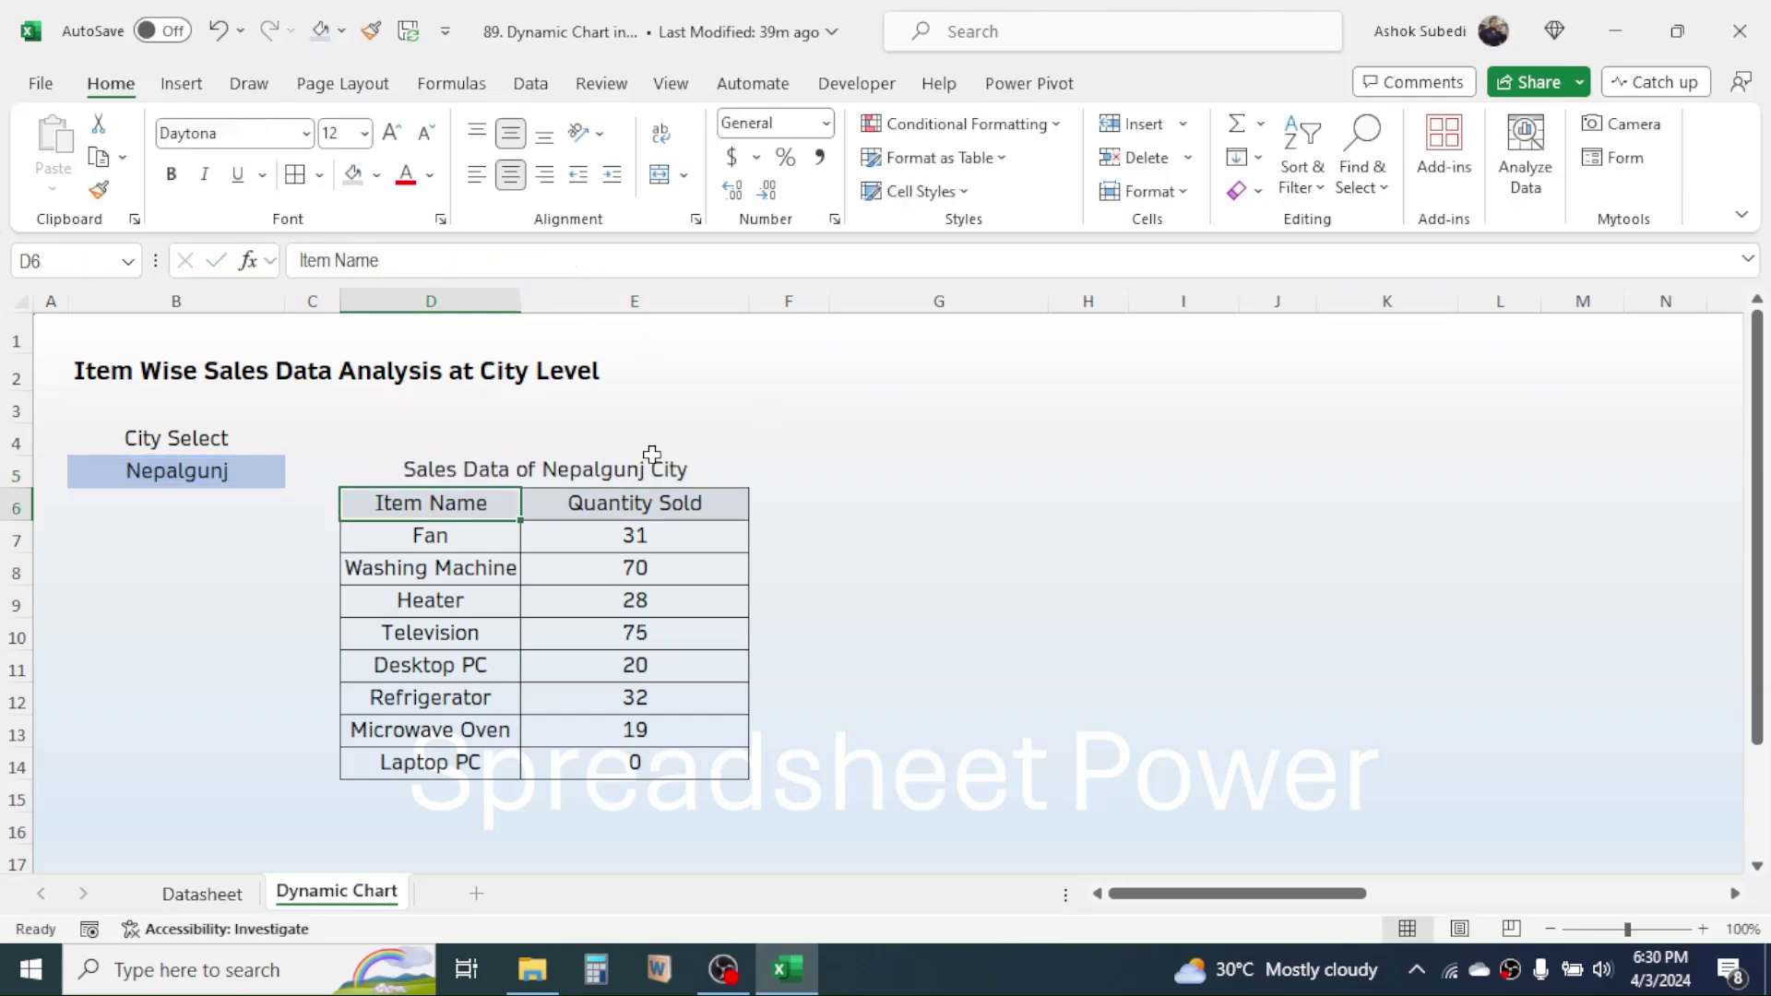
left_click(573, 470)
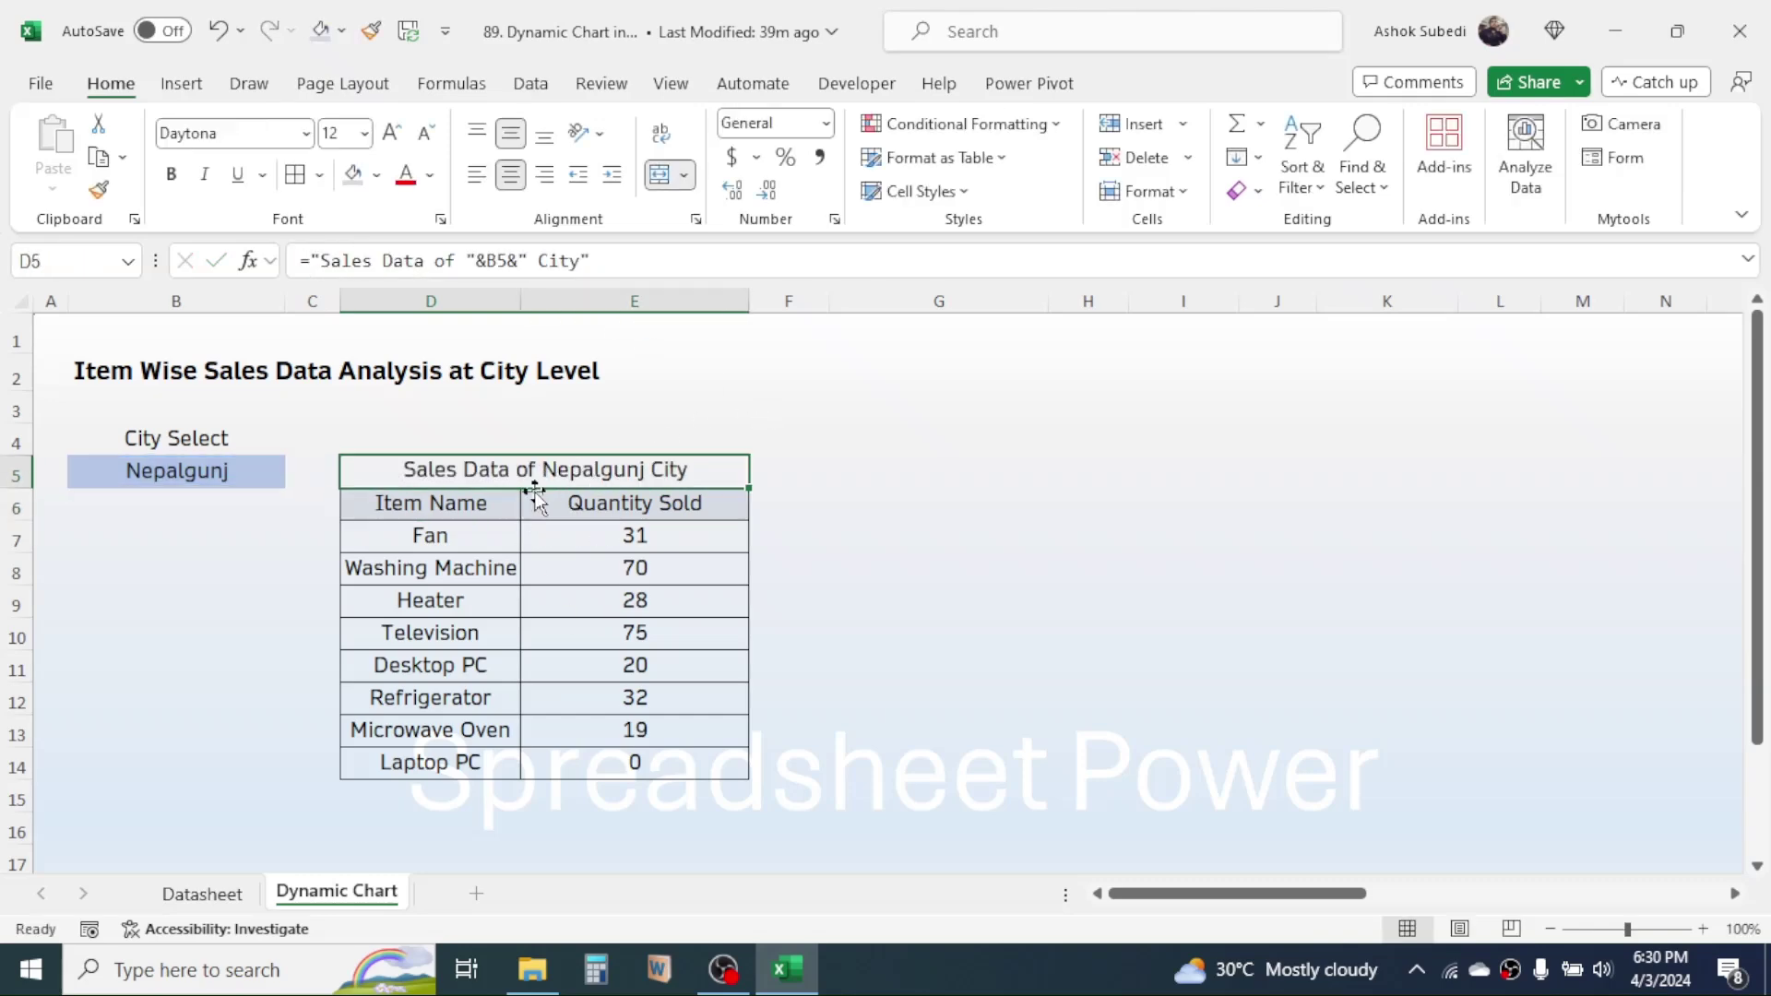
- Switch the City Select cell B5 to Bhairawaha to test the table title and quantities
left_click(197, 474)
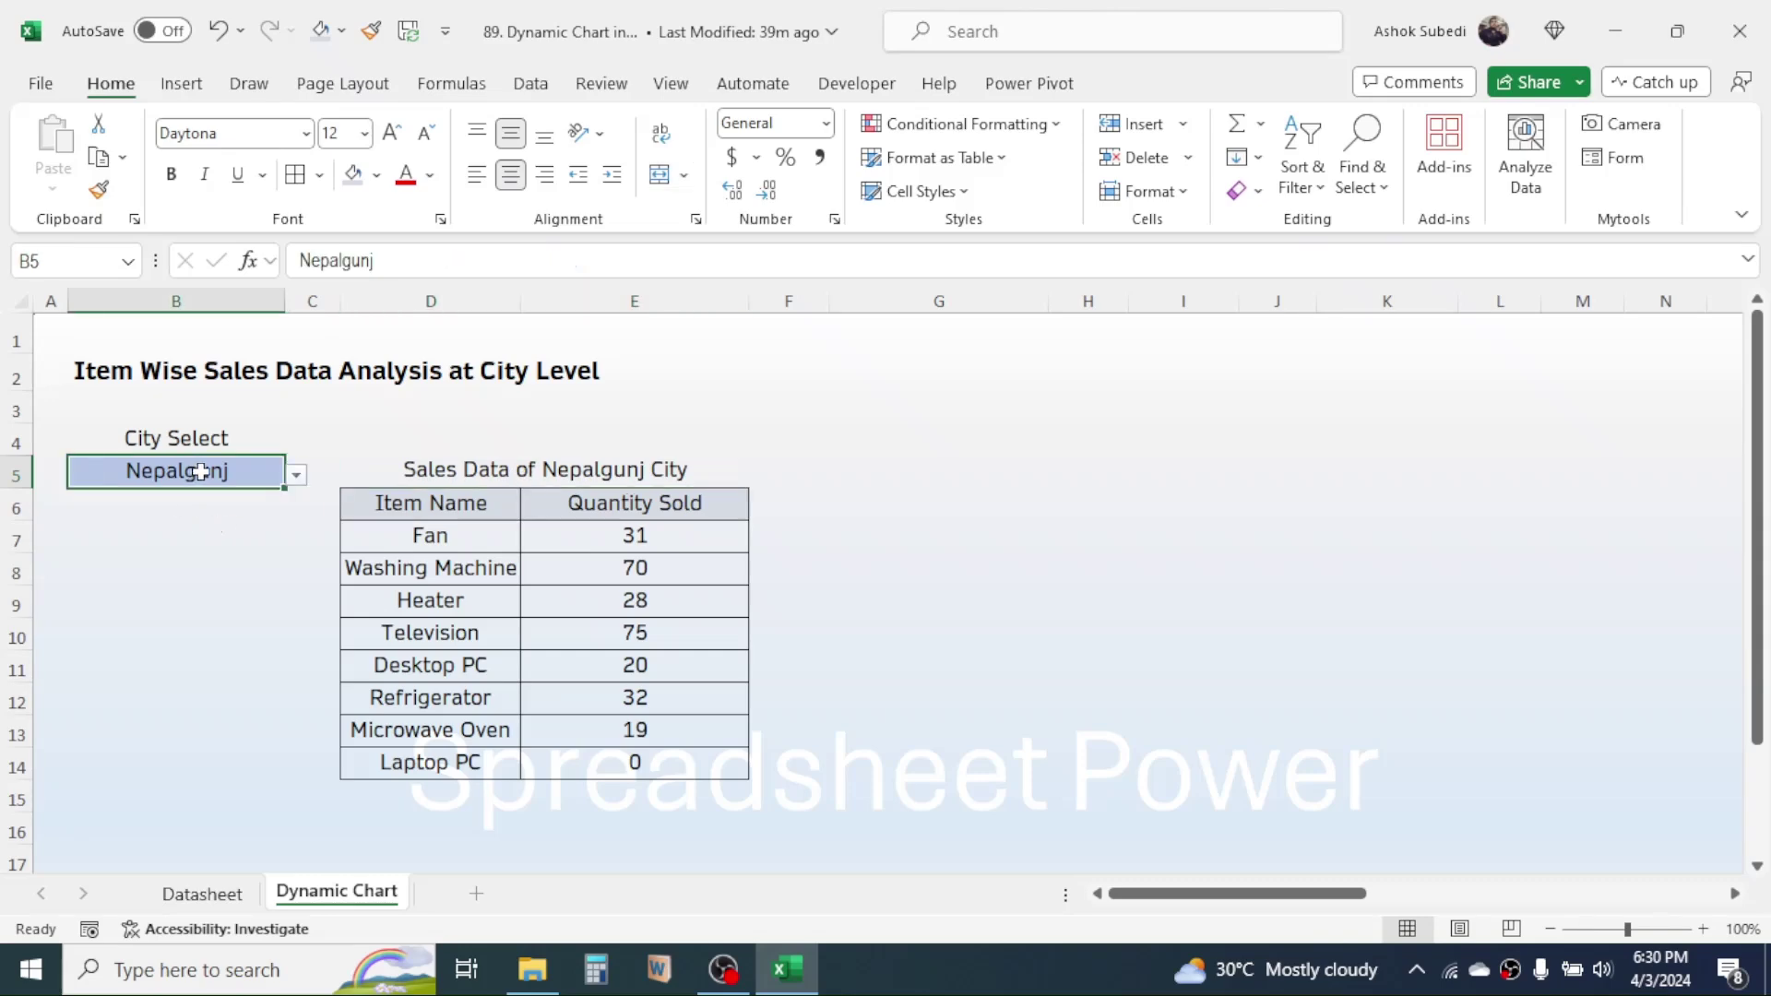
left_click(296, 476)
left_click(142, 548)
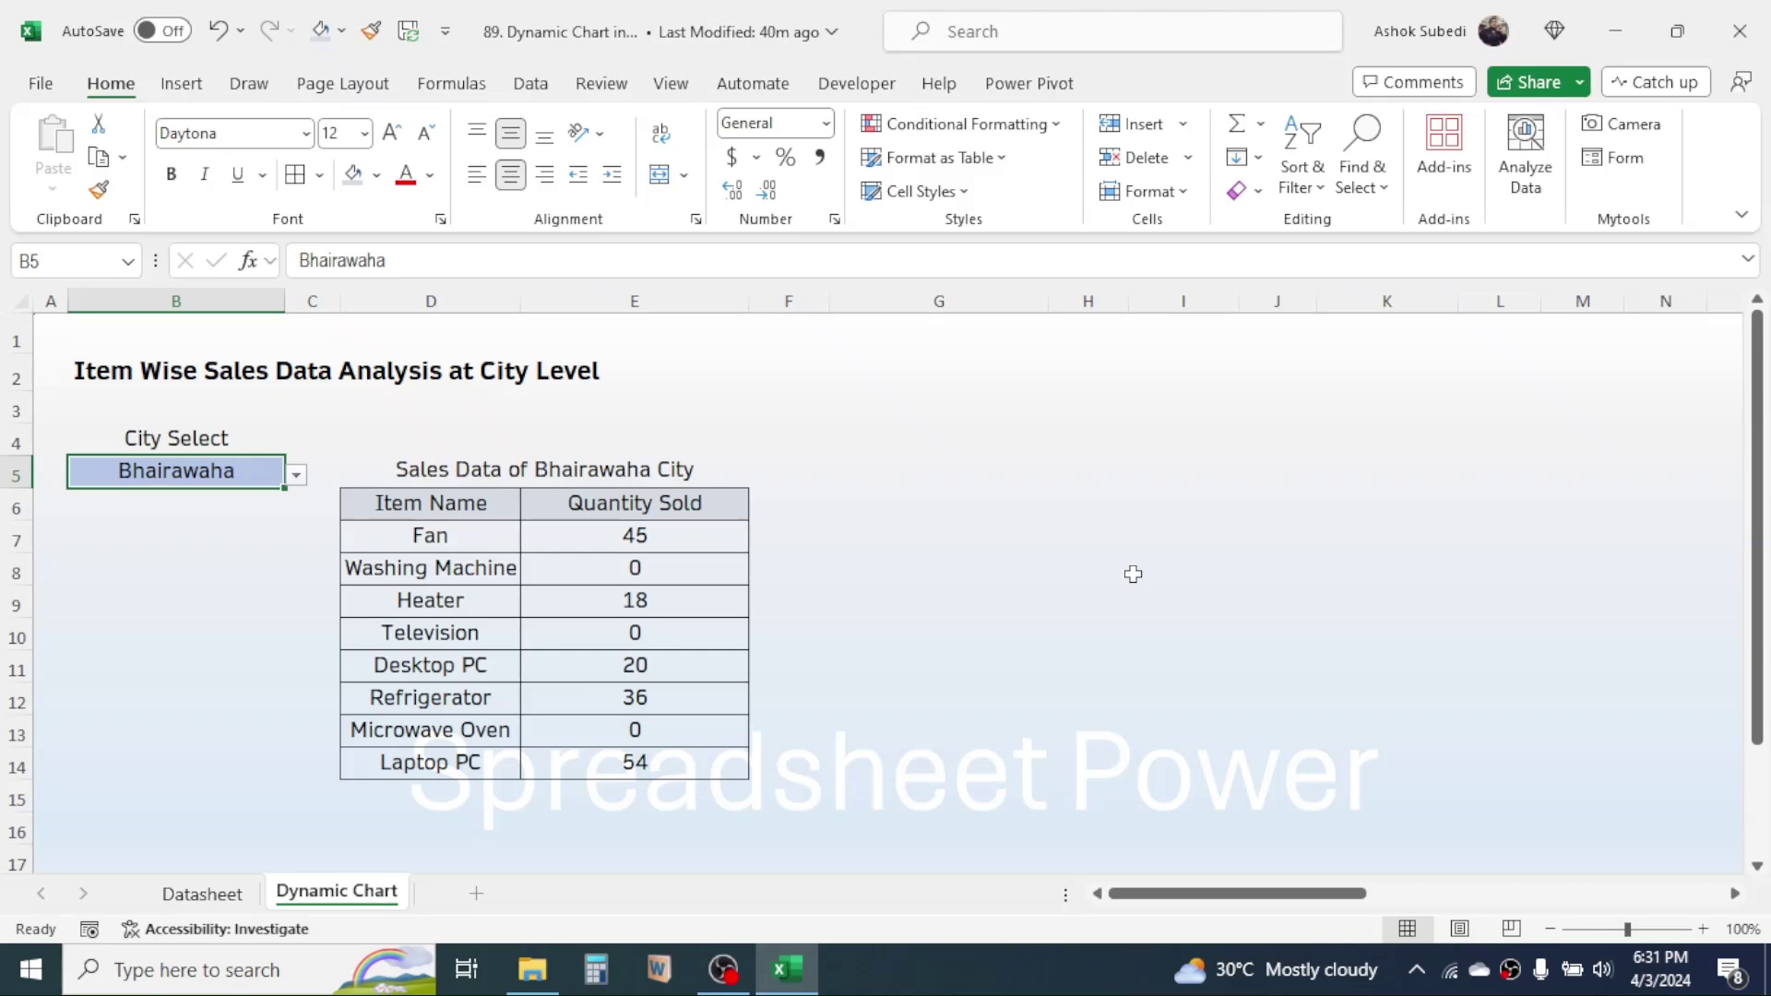
- Insert a 2-D clustered column chart from D6:E14 and place it beside the table
left_click_drag(447, 510, 668, 764)
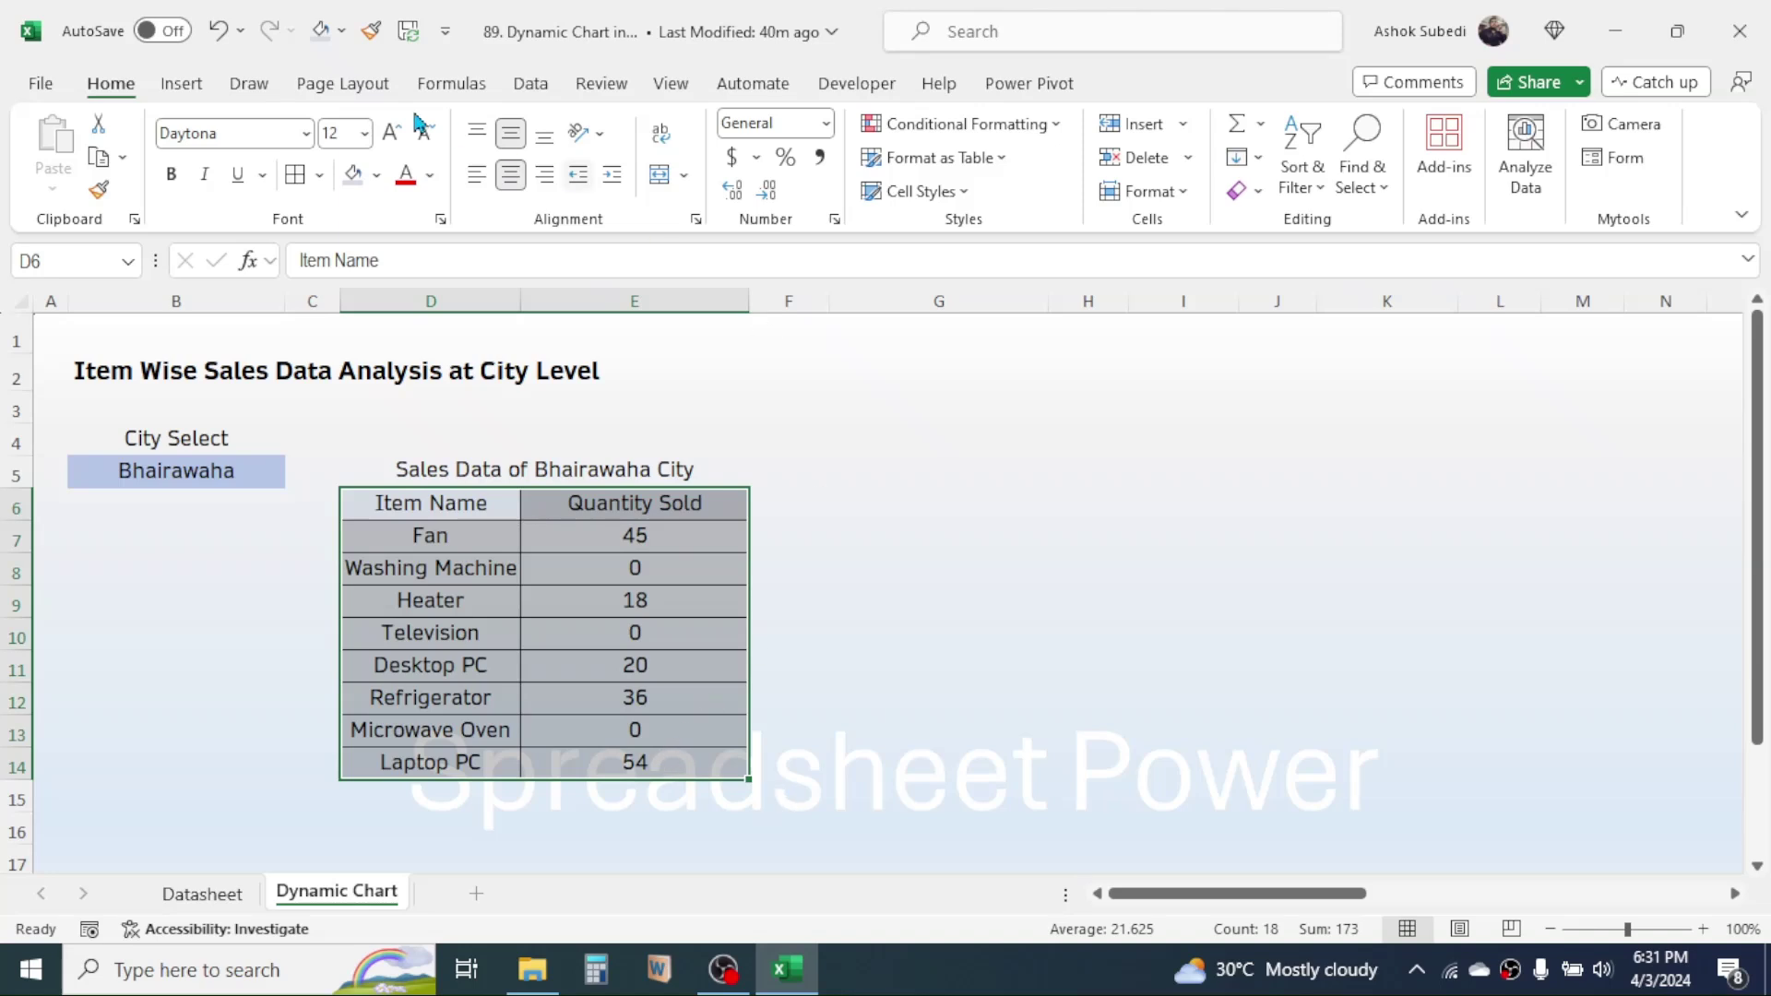
left_click(182, 85)
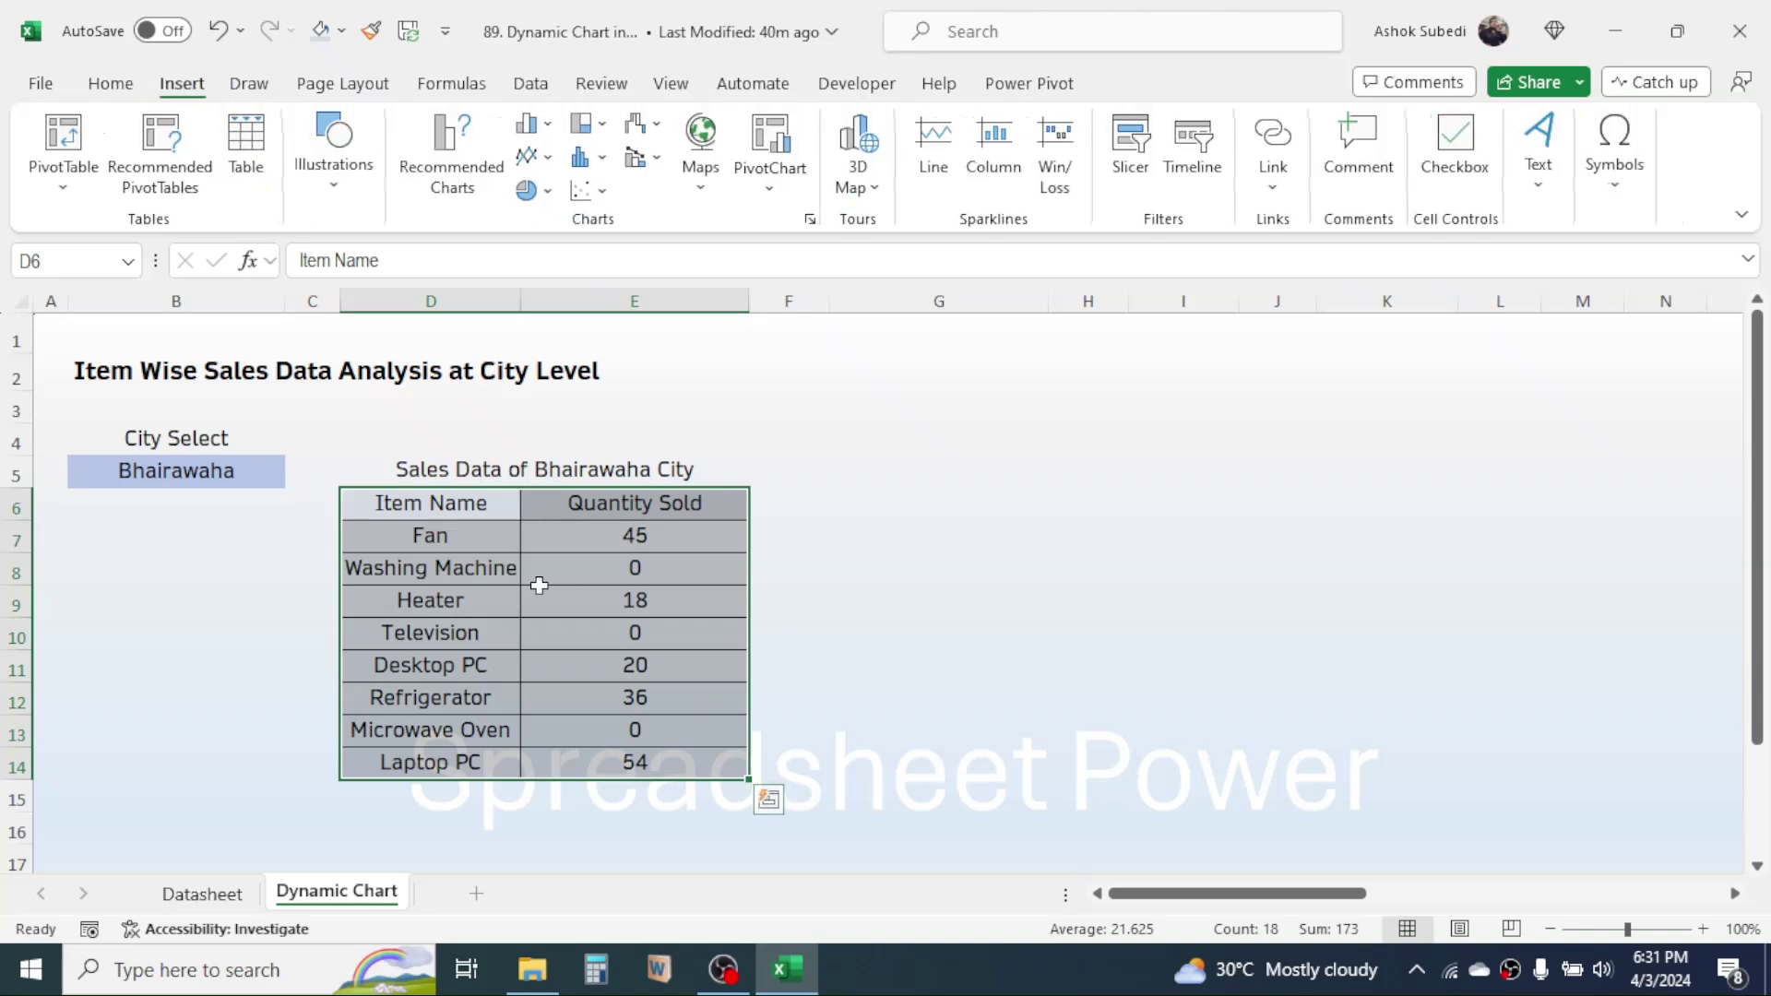
left_click(547, 125)
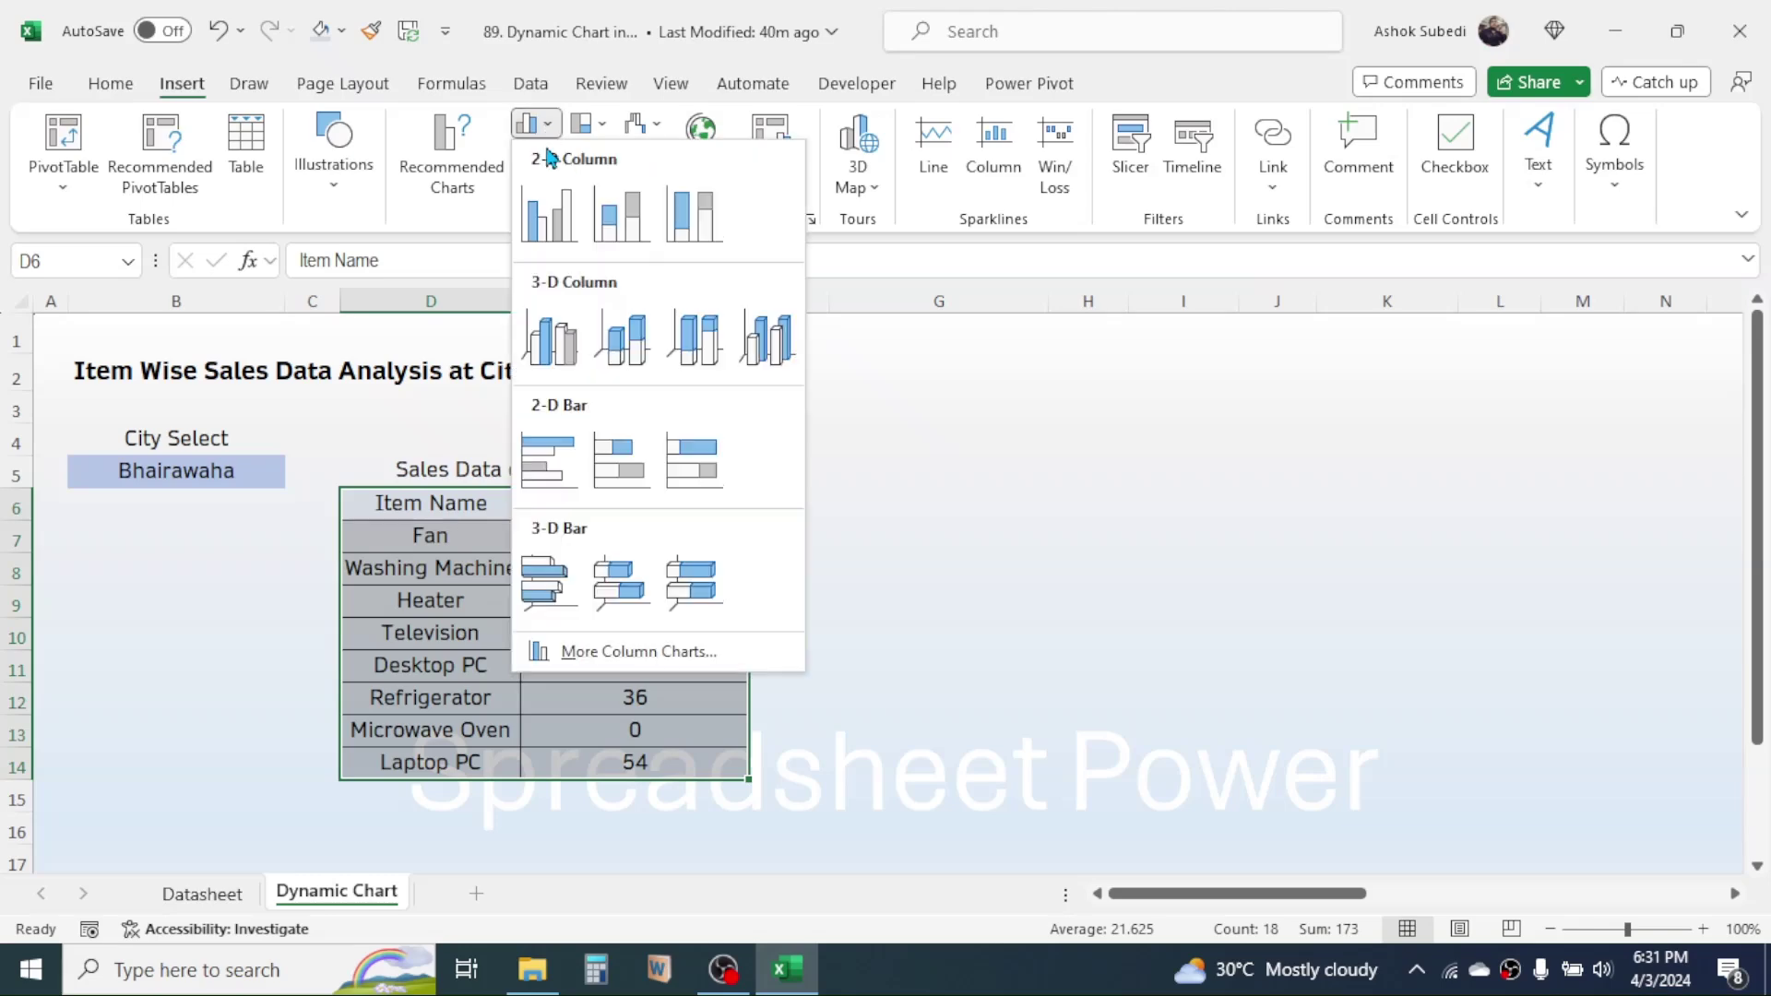
left_click(557, 219)
left_click_drag(748, 413, 962, 403)
left_click(1506, 580)
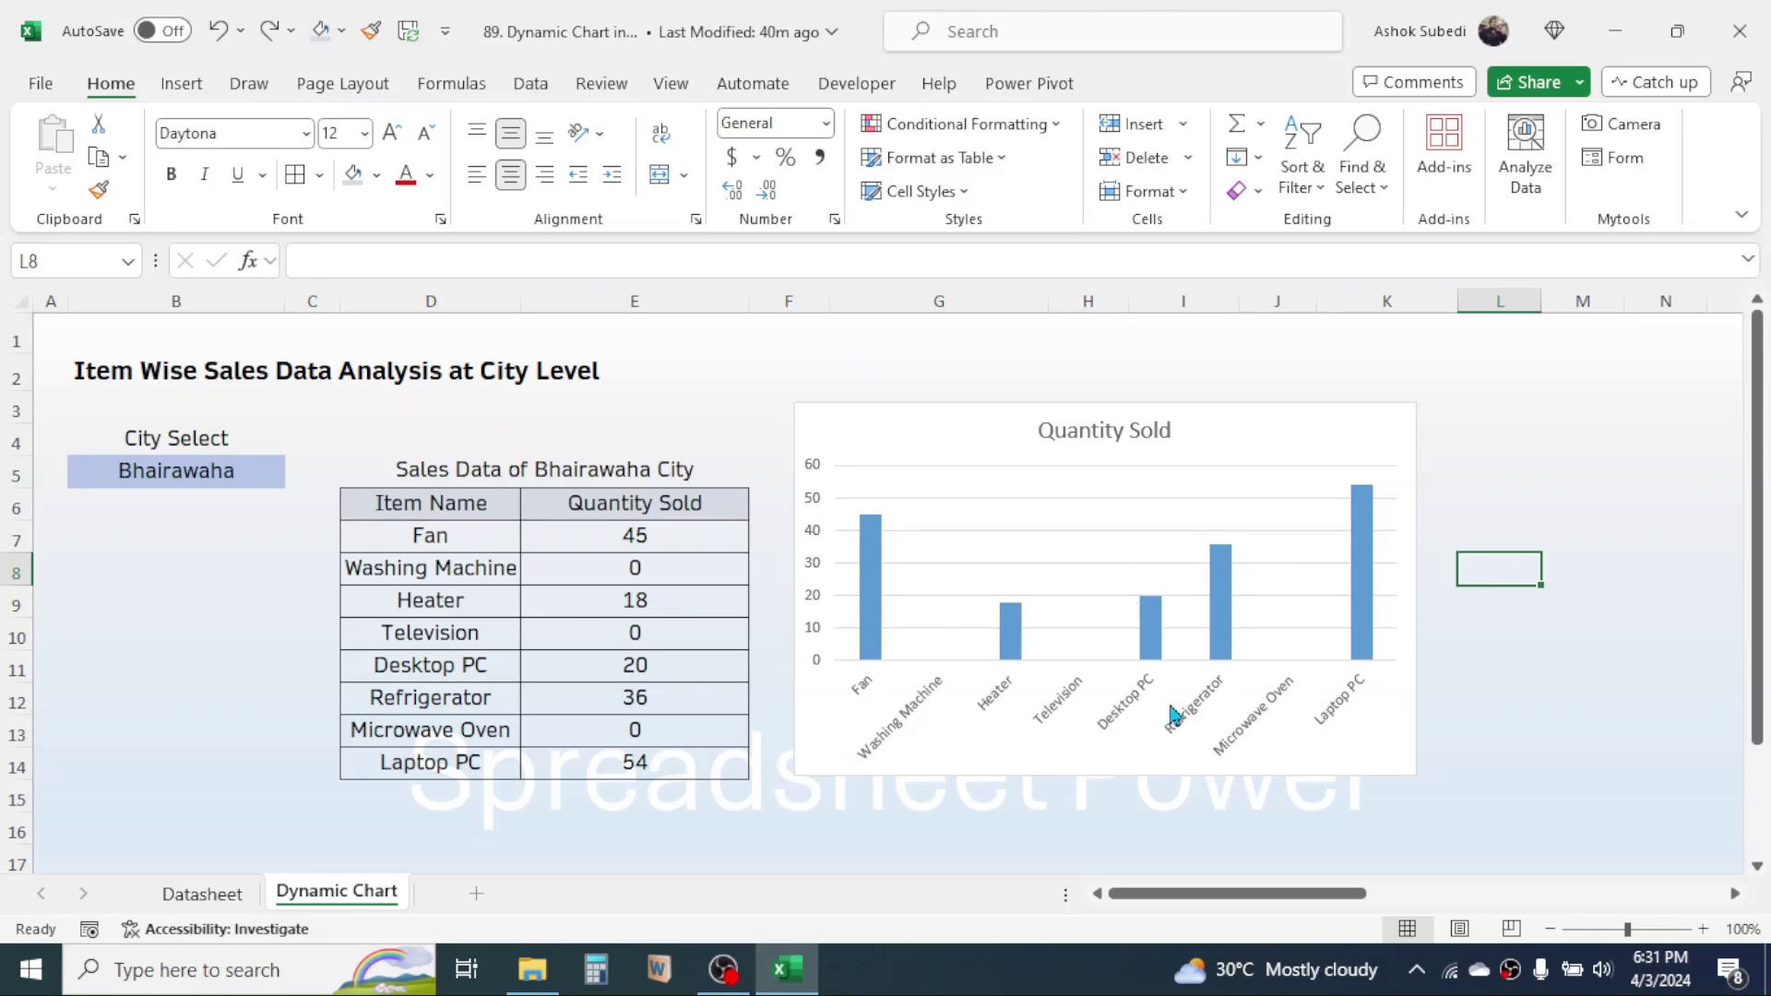
- Enlarge the column chart to about 7.4 inches wide and 3.6 inches high, extending it to column N
left_click(947, 406)
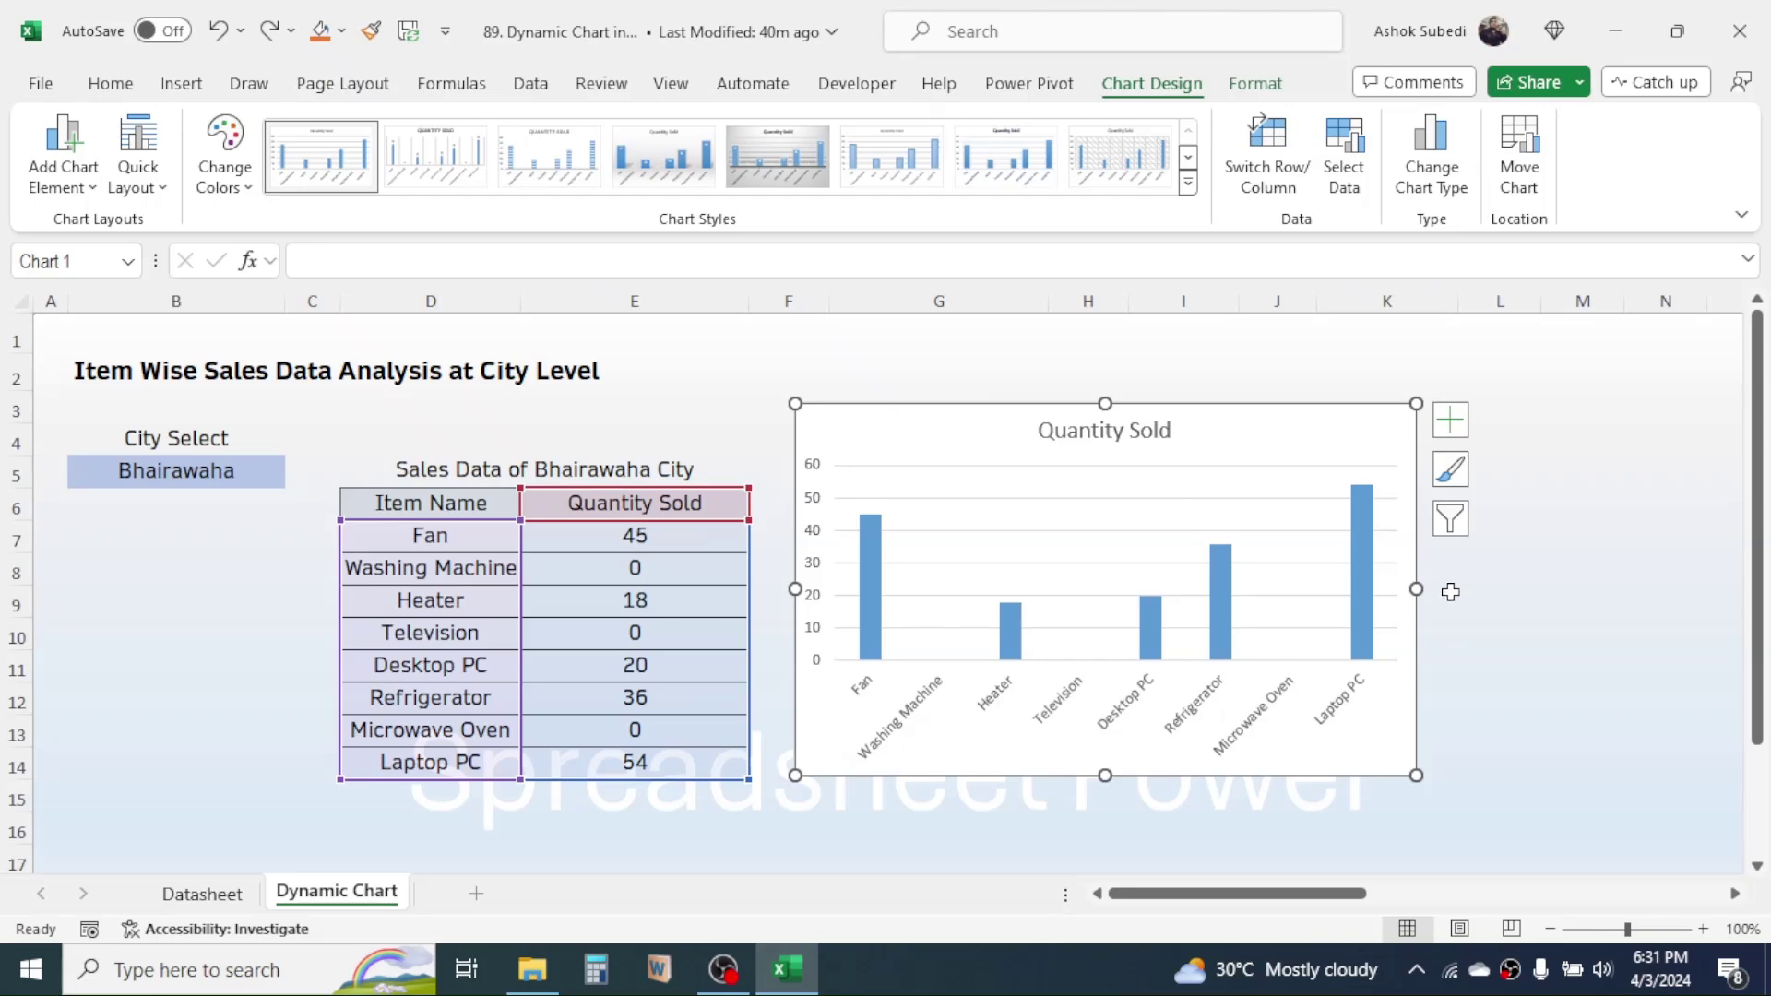
left_click_drag(1417, 589, 1713, 606)
left_click_drag(1247, 775, 1253, 815)
left_click_drag(1254, 403, 1255, 369)
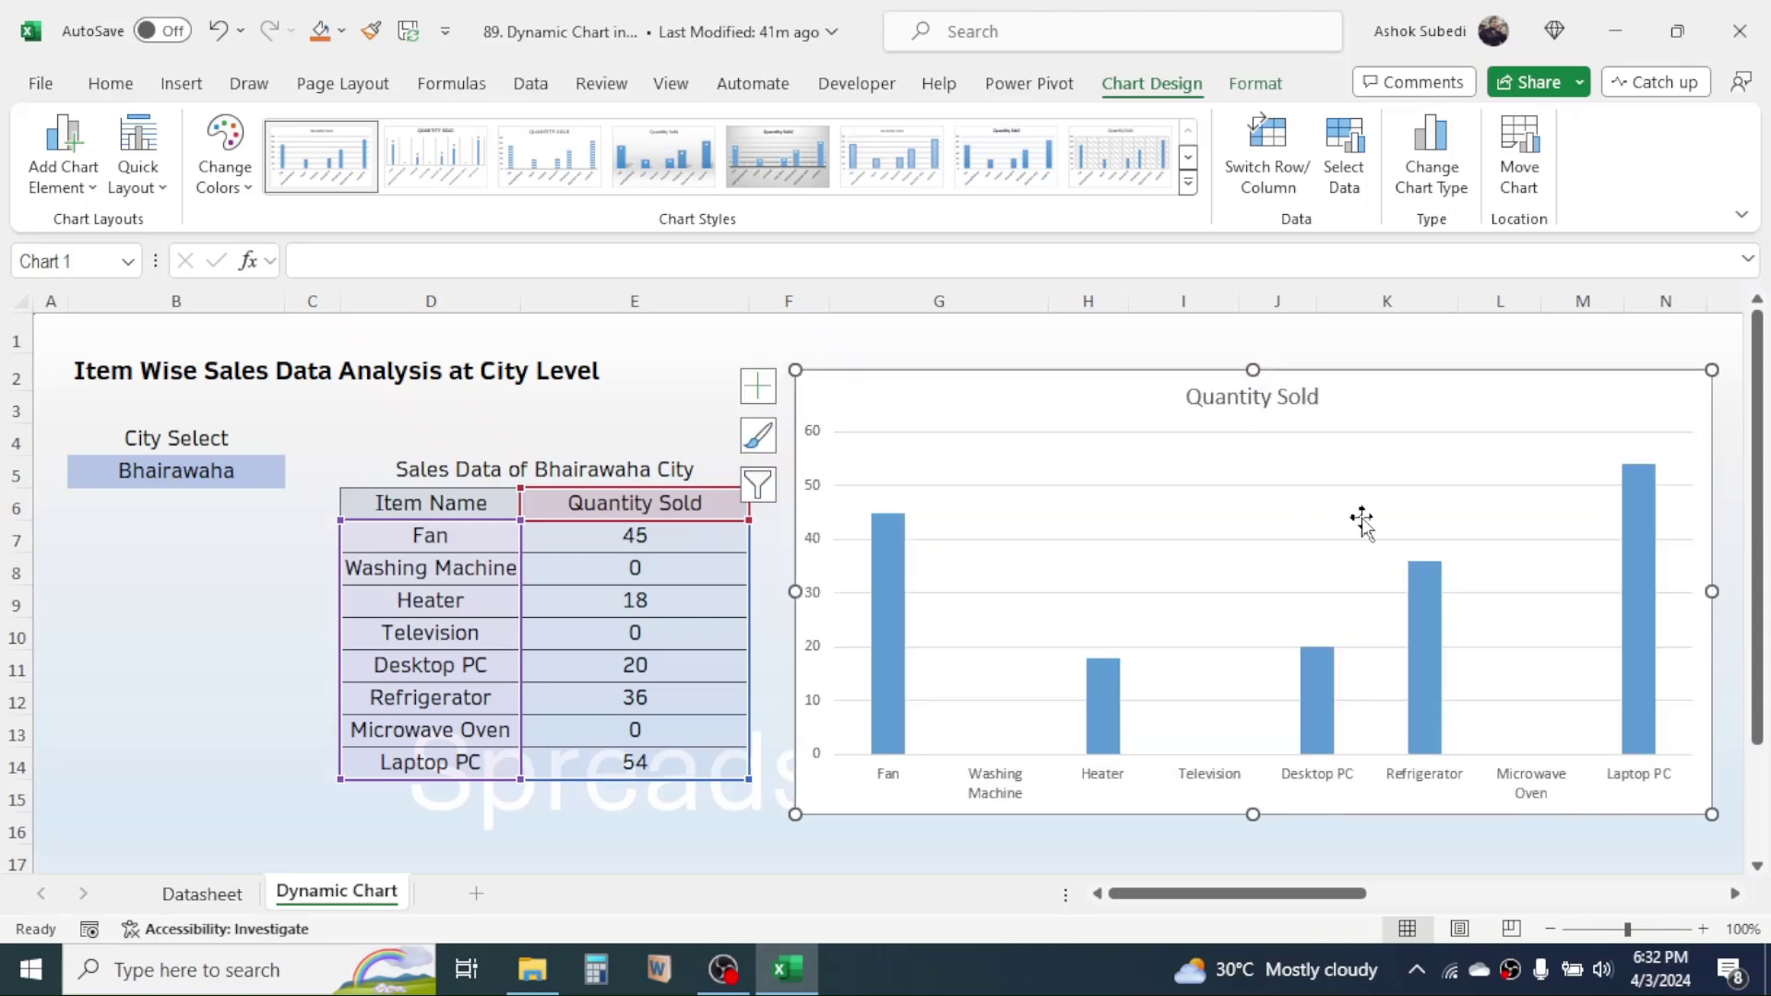
- Delete the horizontal gridlines and the vertical value axis from the column chart
left_click(1182, 486)
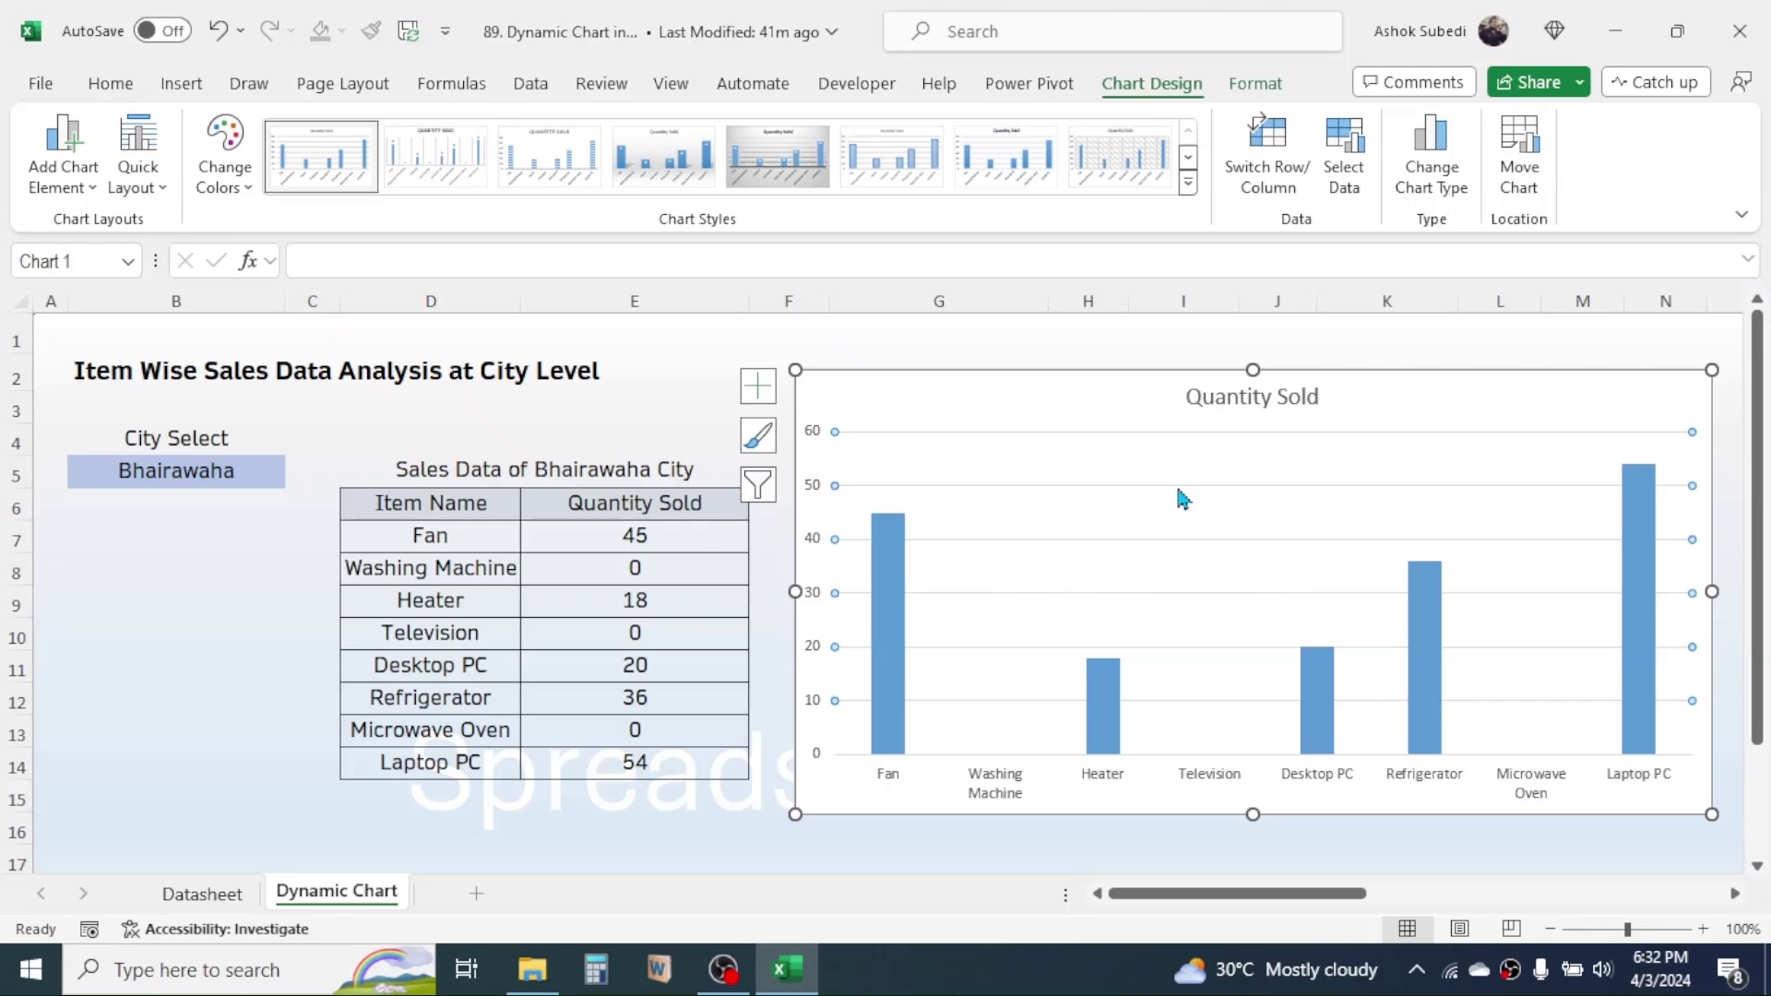
key("Delete")
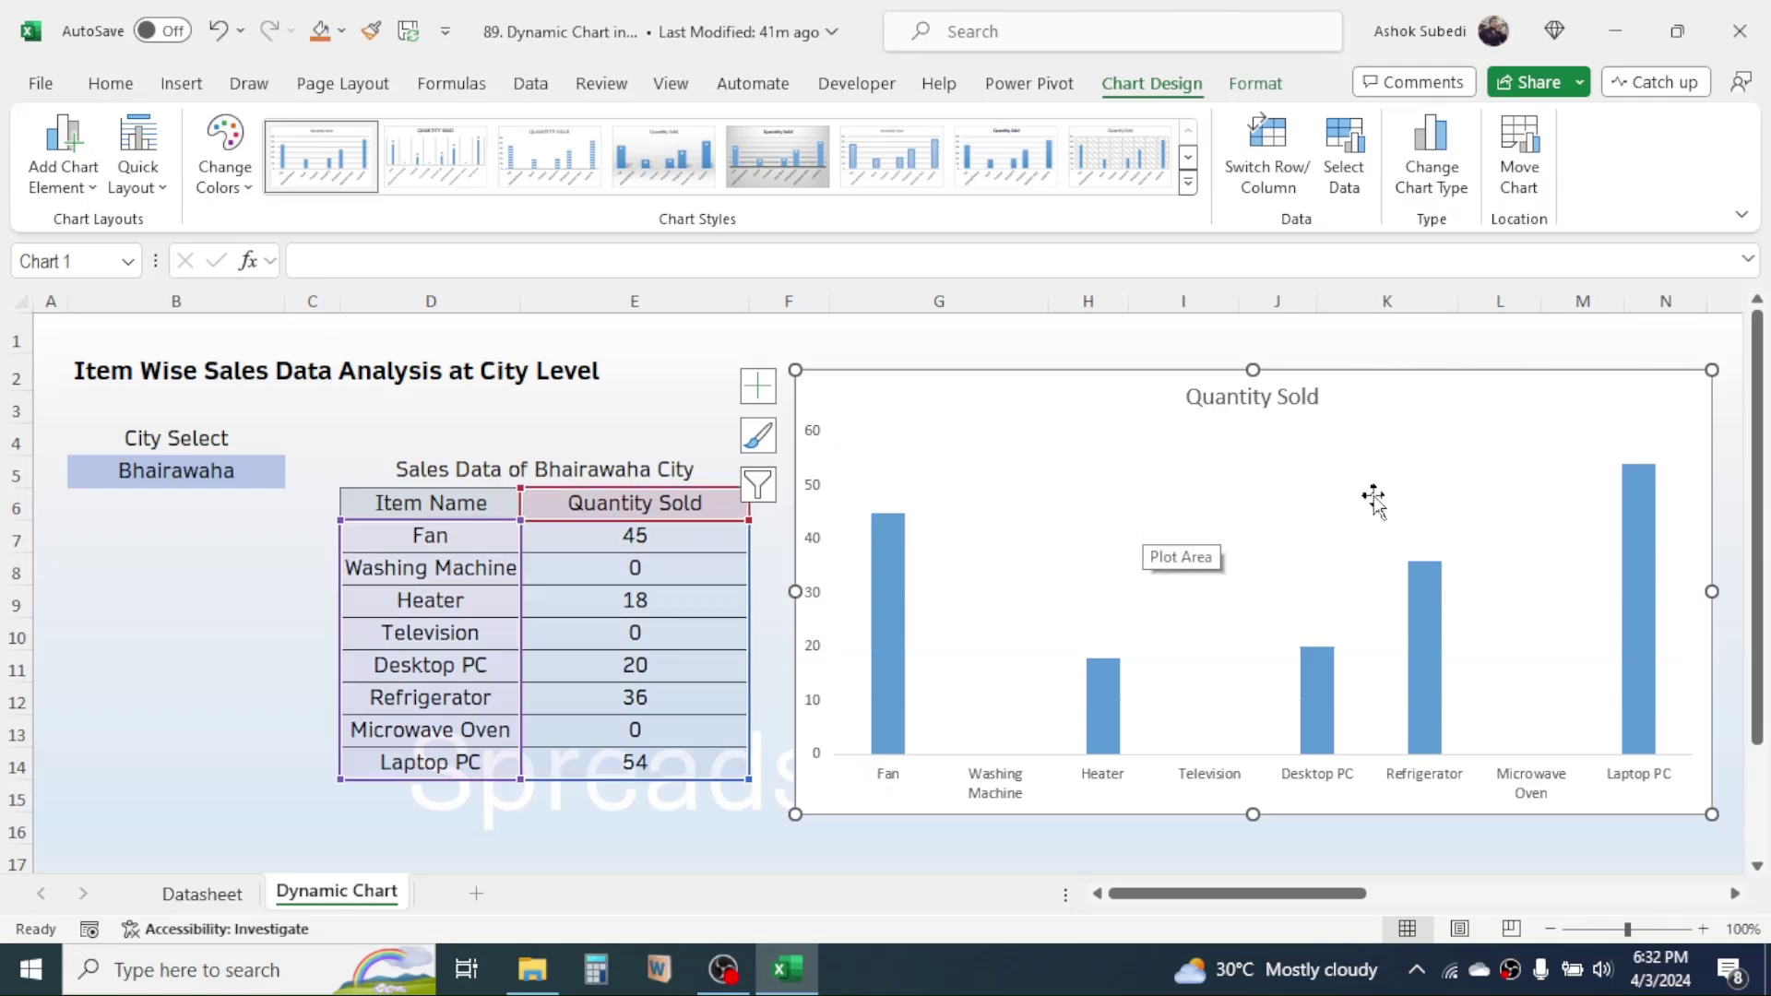
left_click(823, 496)
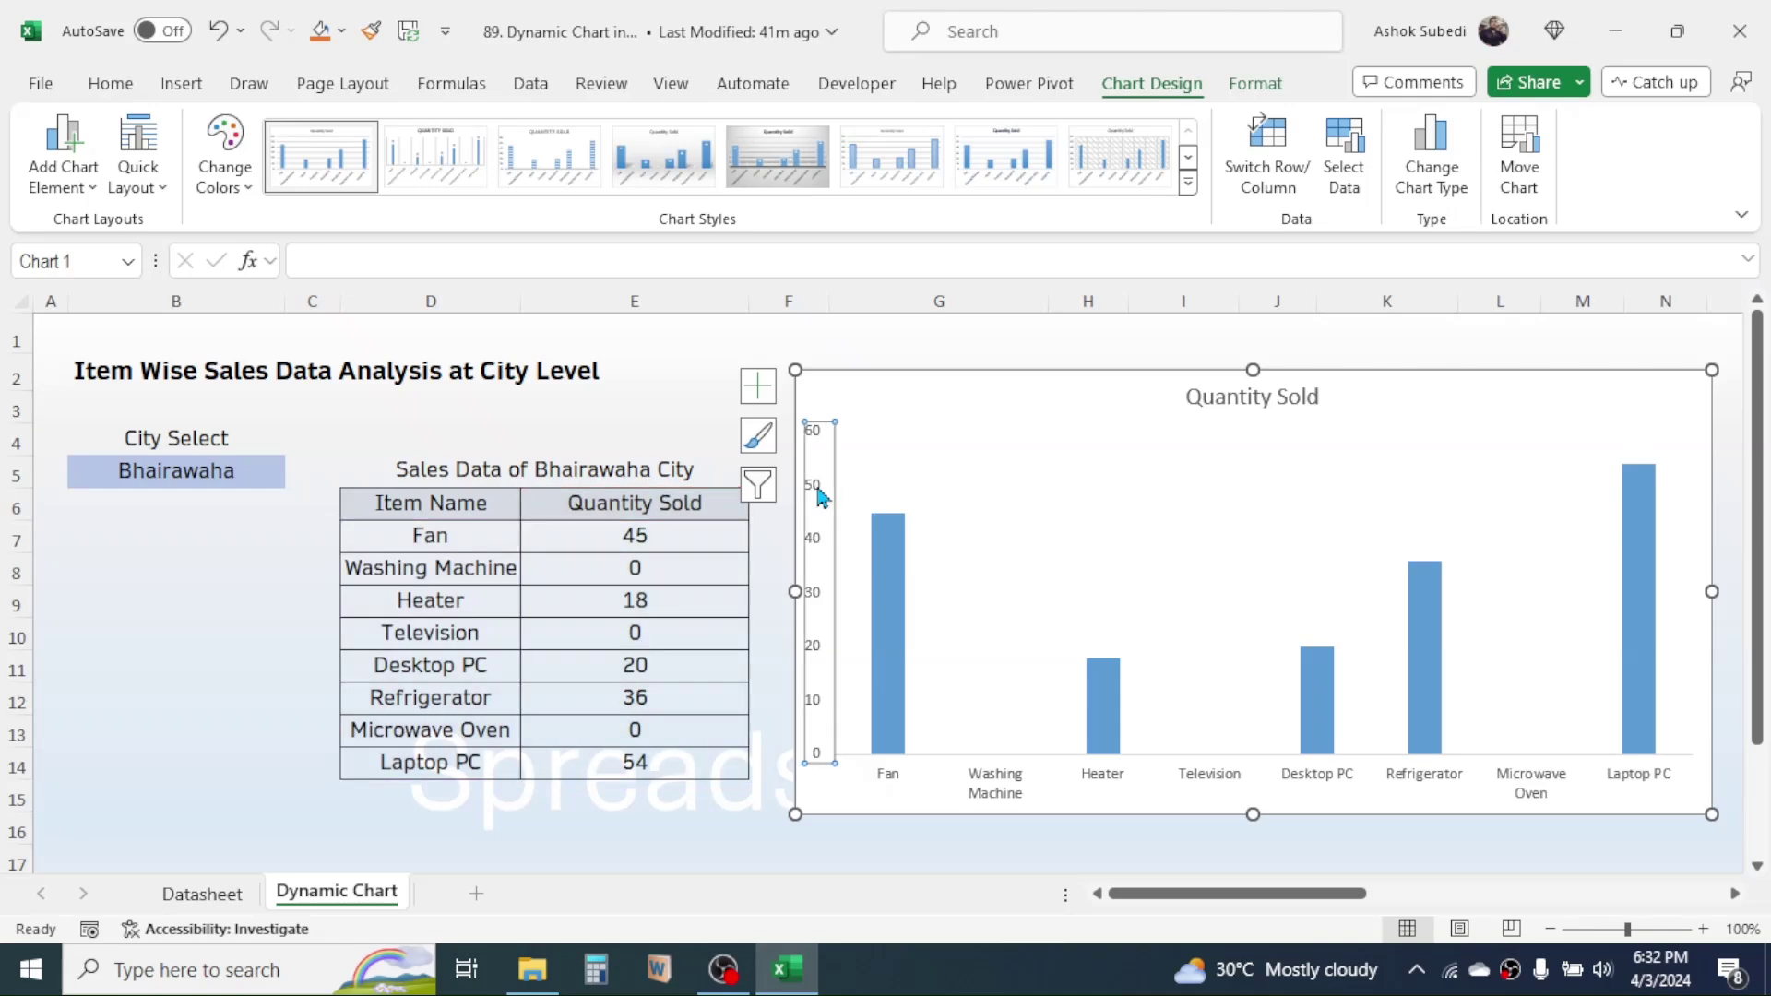
key("Delete")
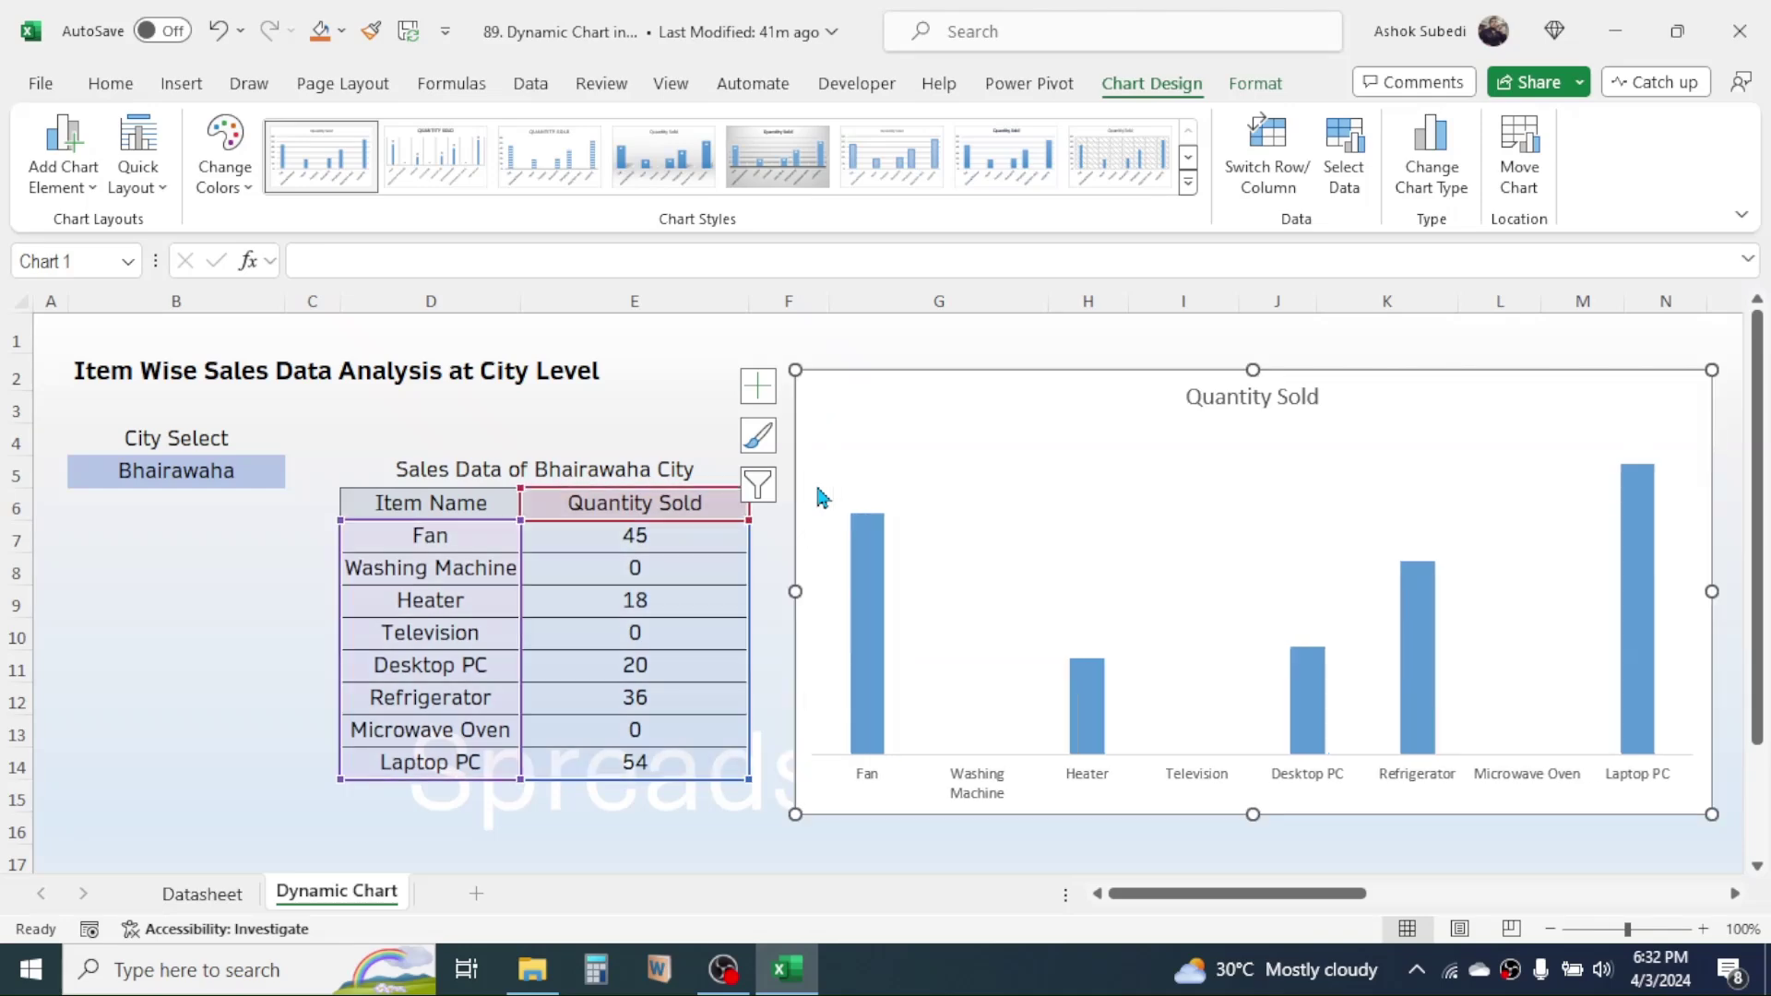
- Link the chart title to the merged title cell with ='Dynamic Chart'!$D$5:$E$5
left_click(1262, 401)
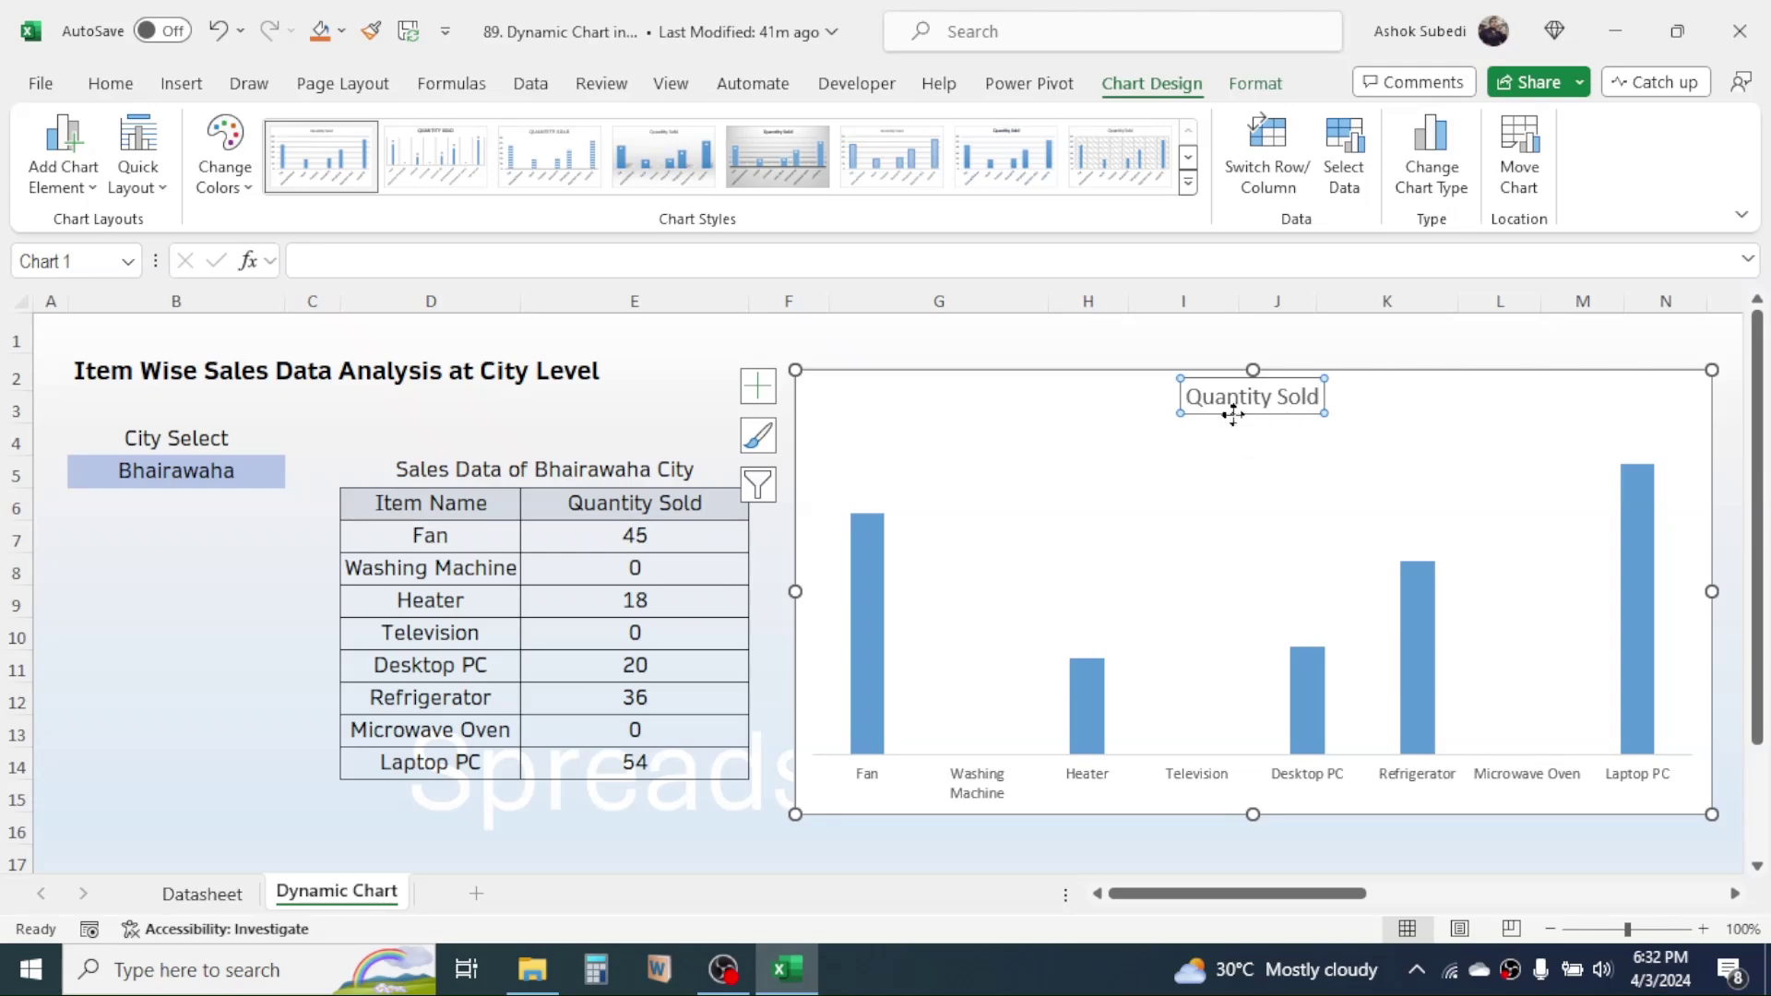
left_click(335, 259)
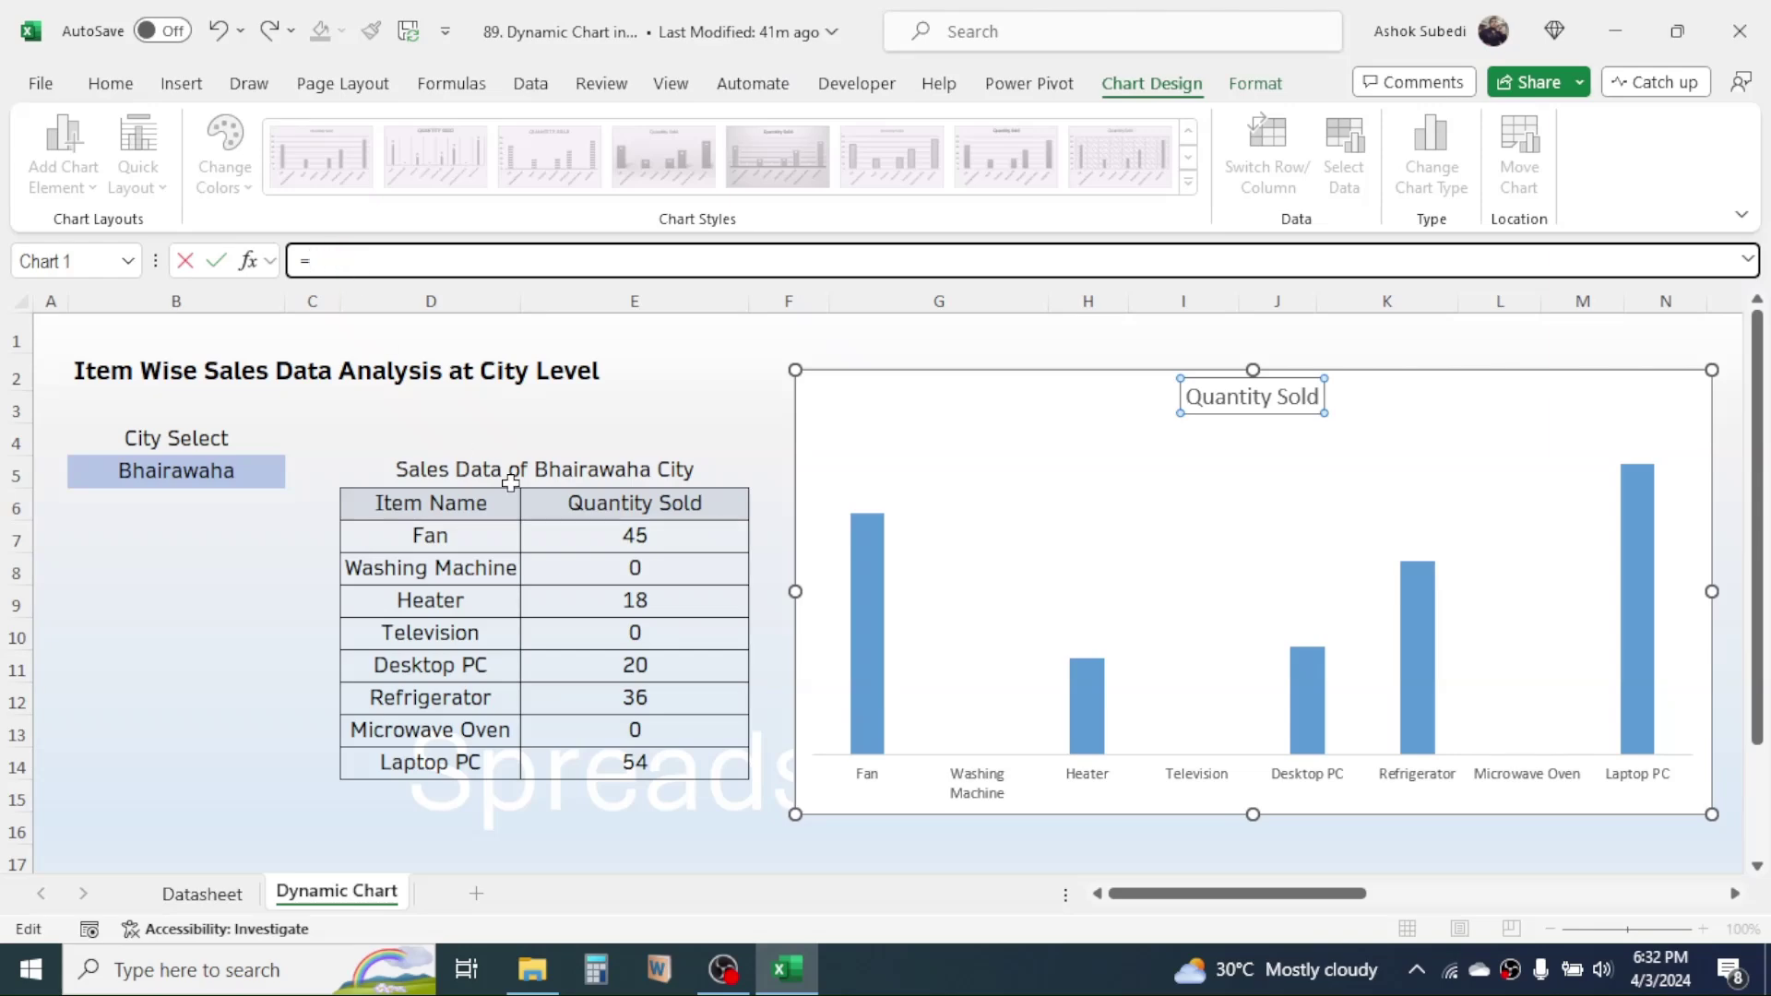
left_click(460, 466)
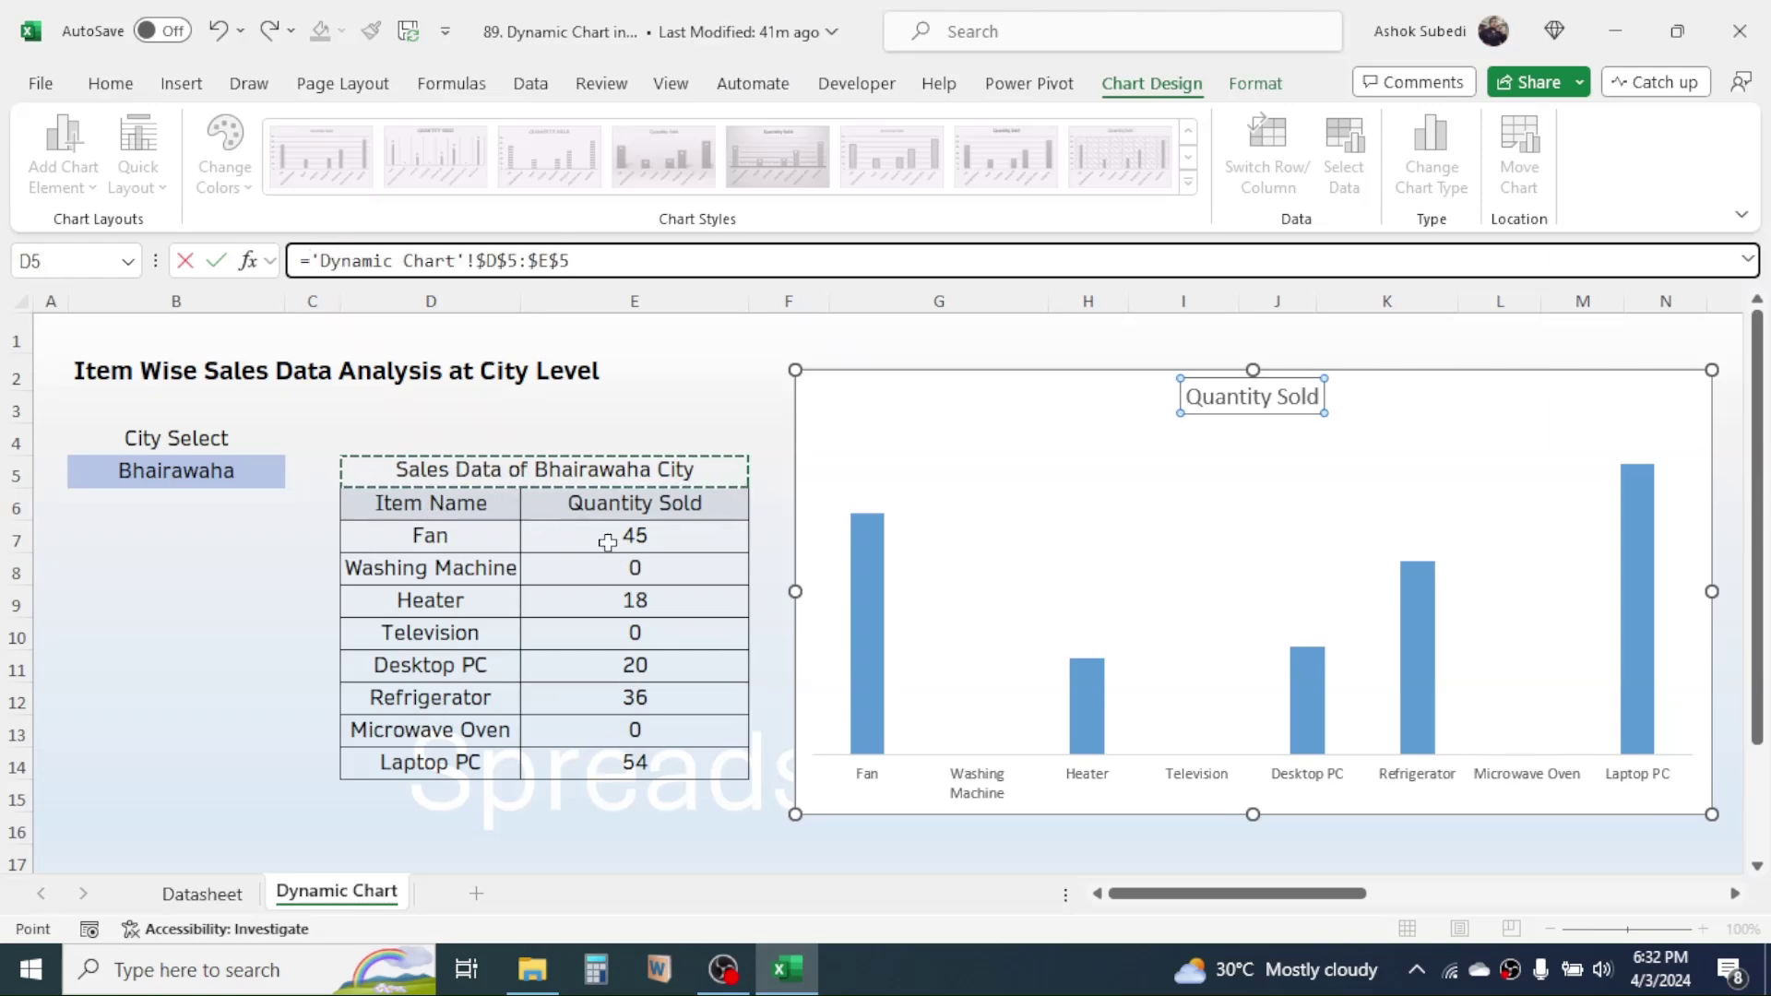
key("Return")
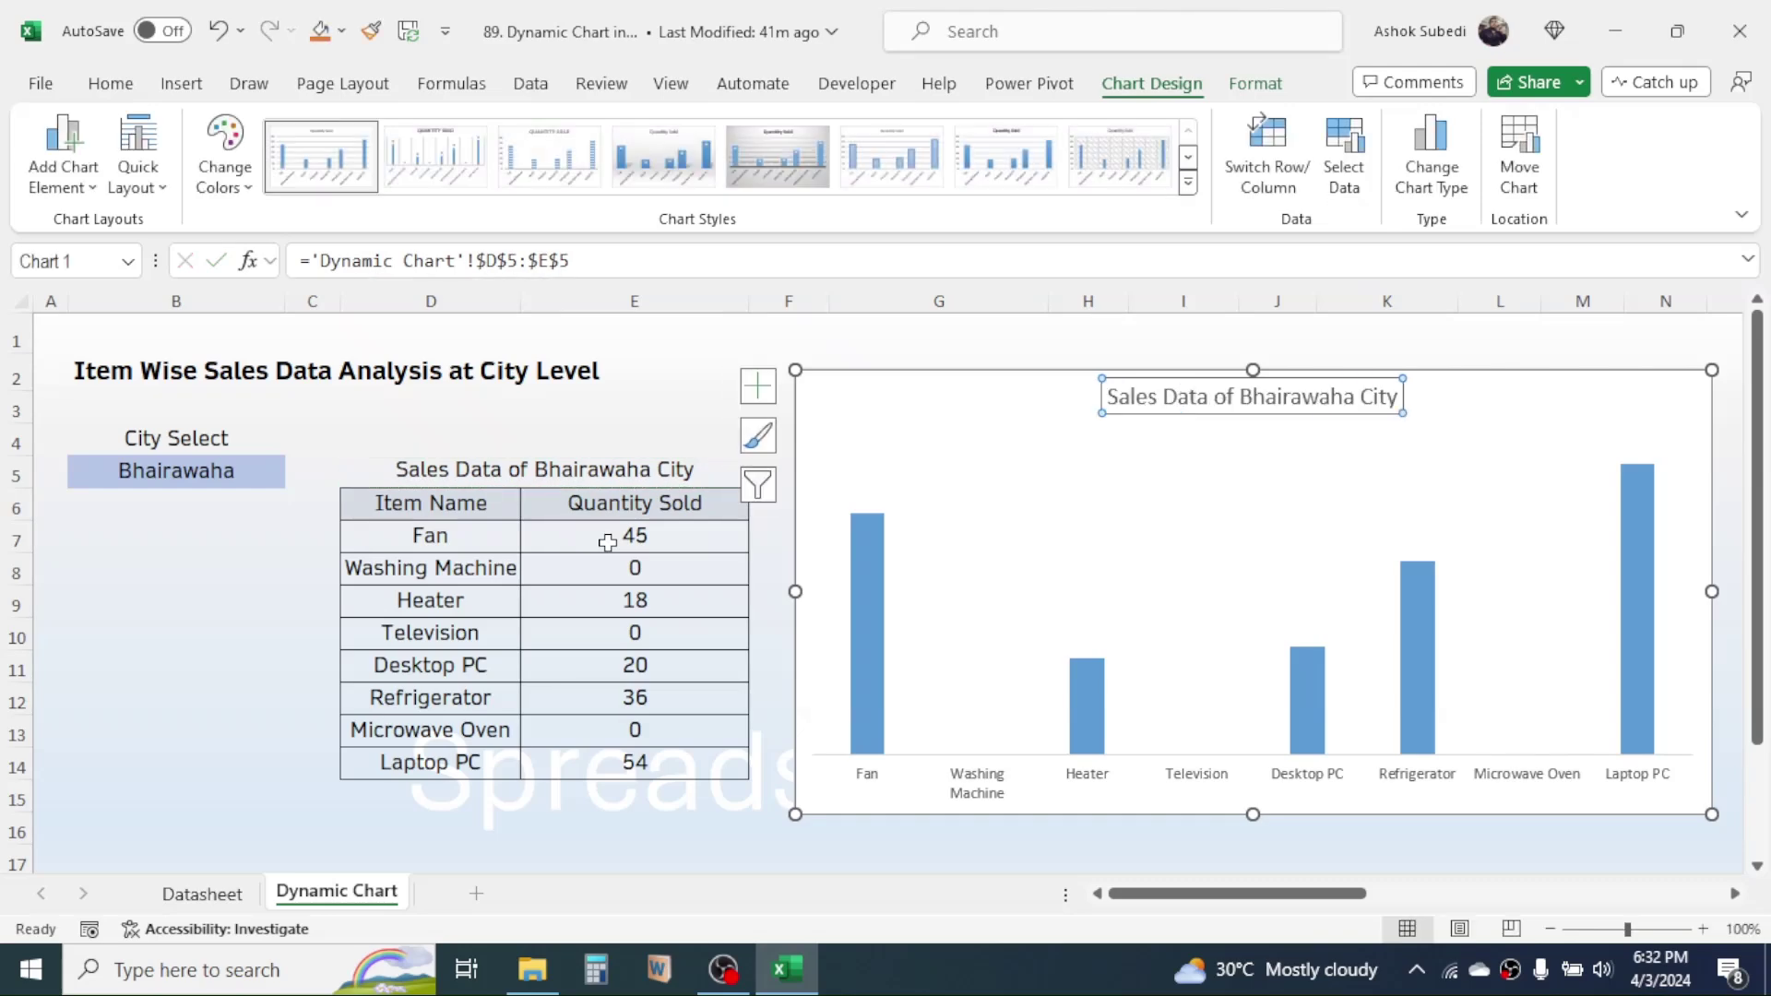
left_click(1491, 330)
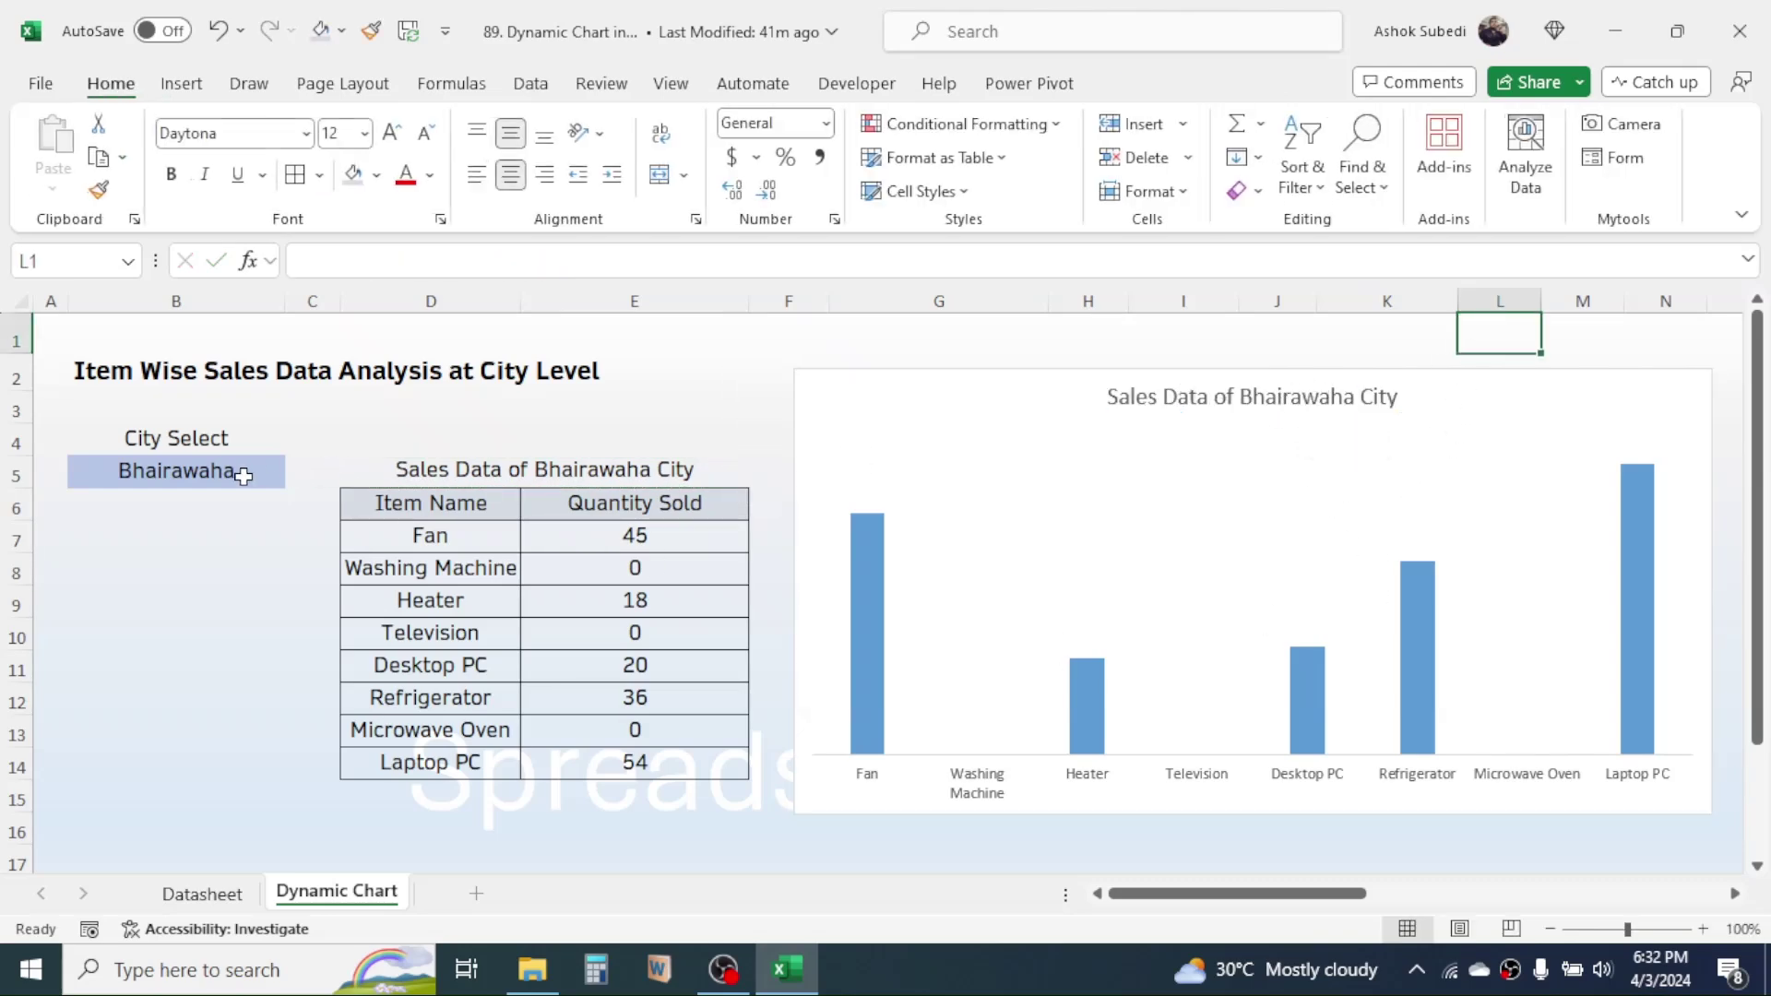
- Switch the City Select cell B5 to Pokhara to test the chart and its linked title
left_click(280, 482)
left_click(296, 475)
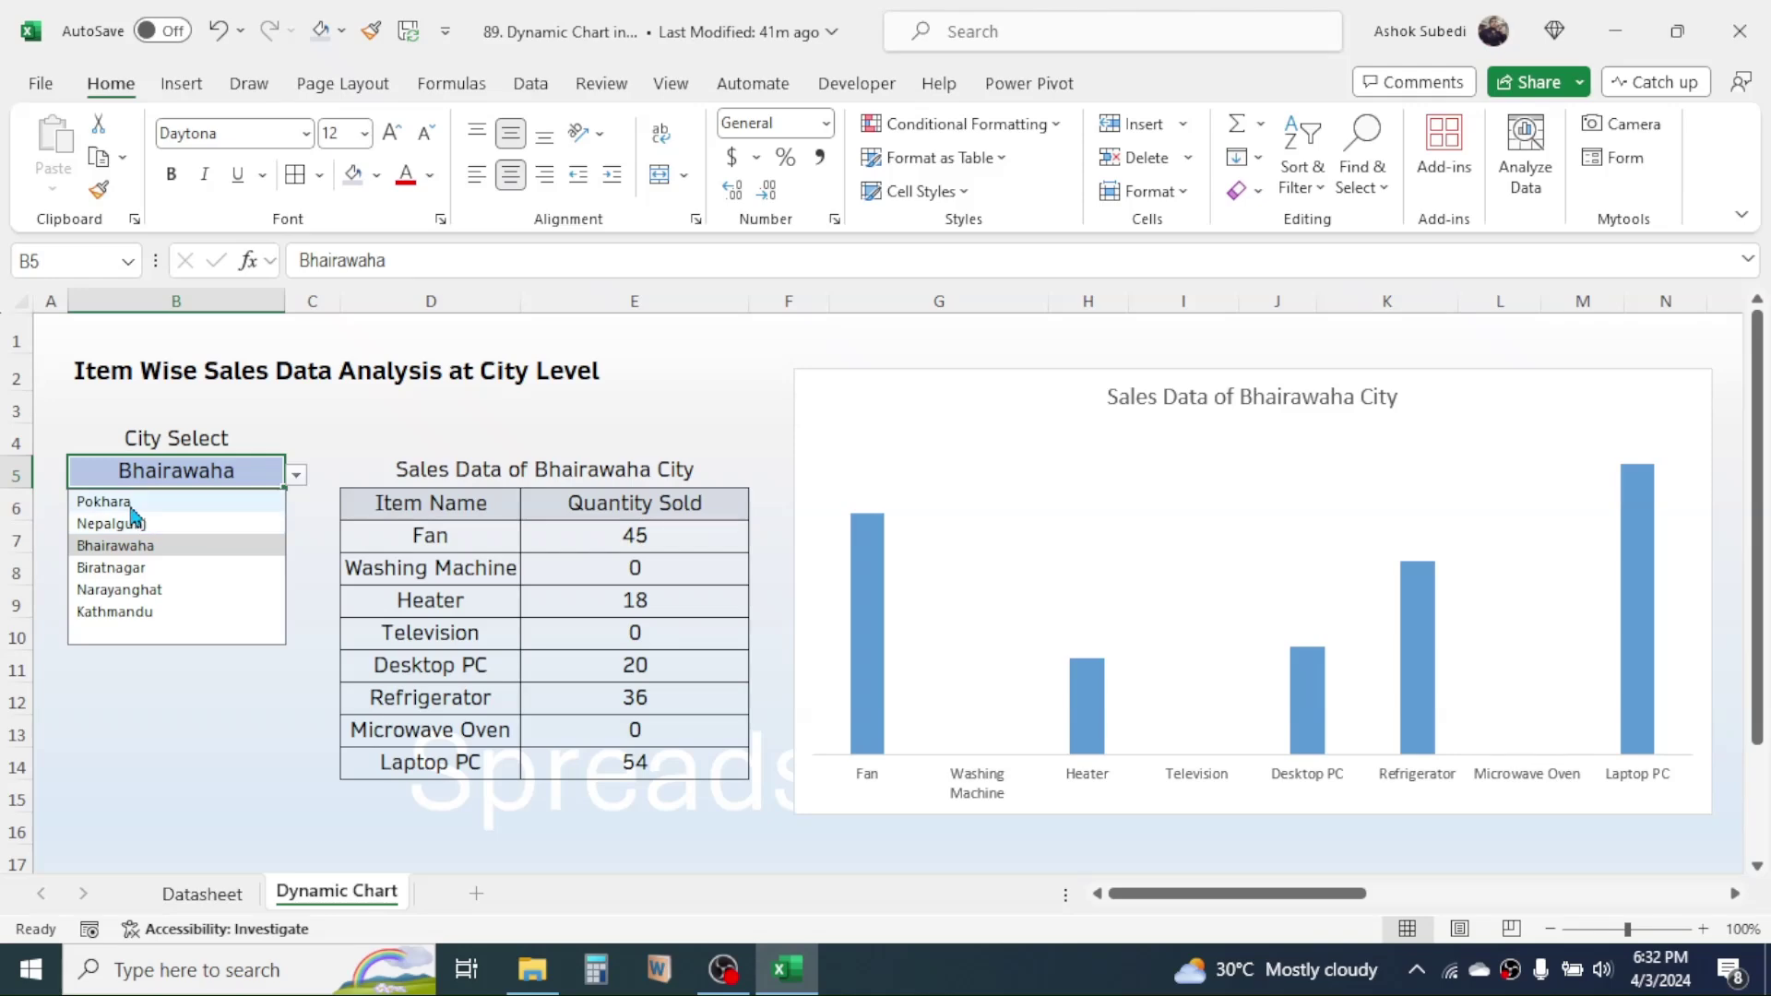
left_click(138, 498)
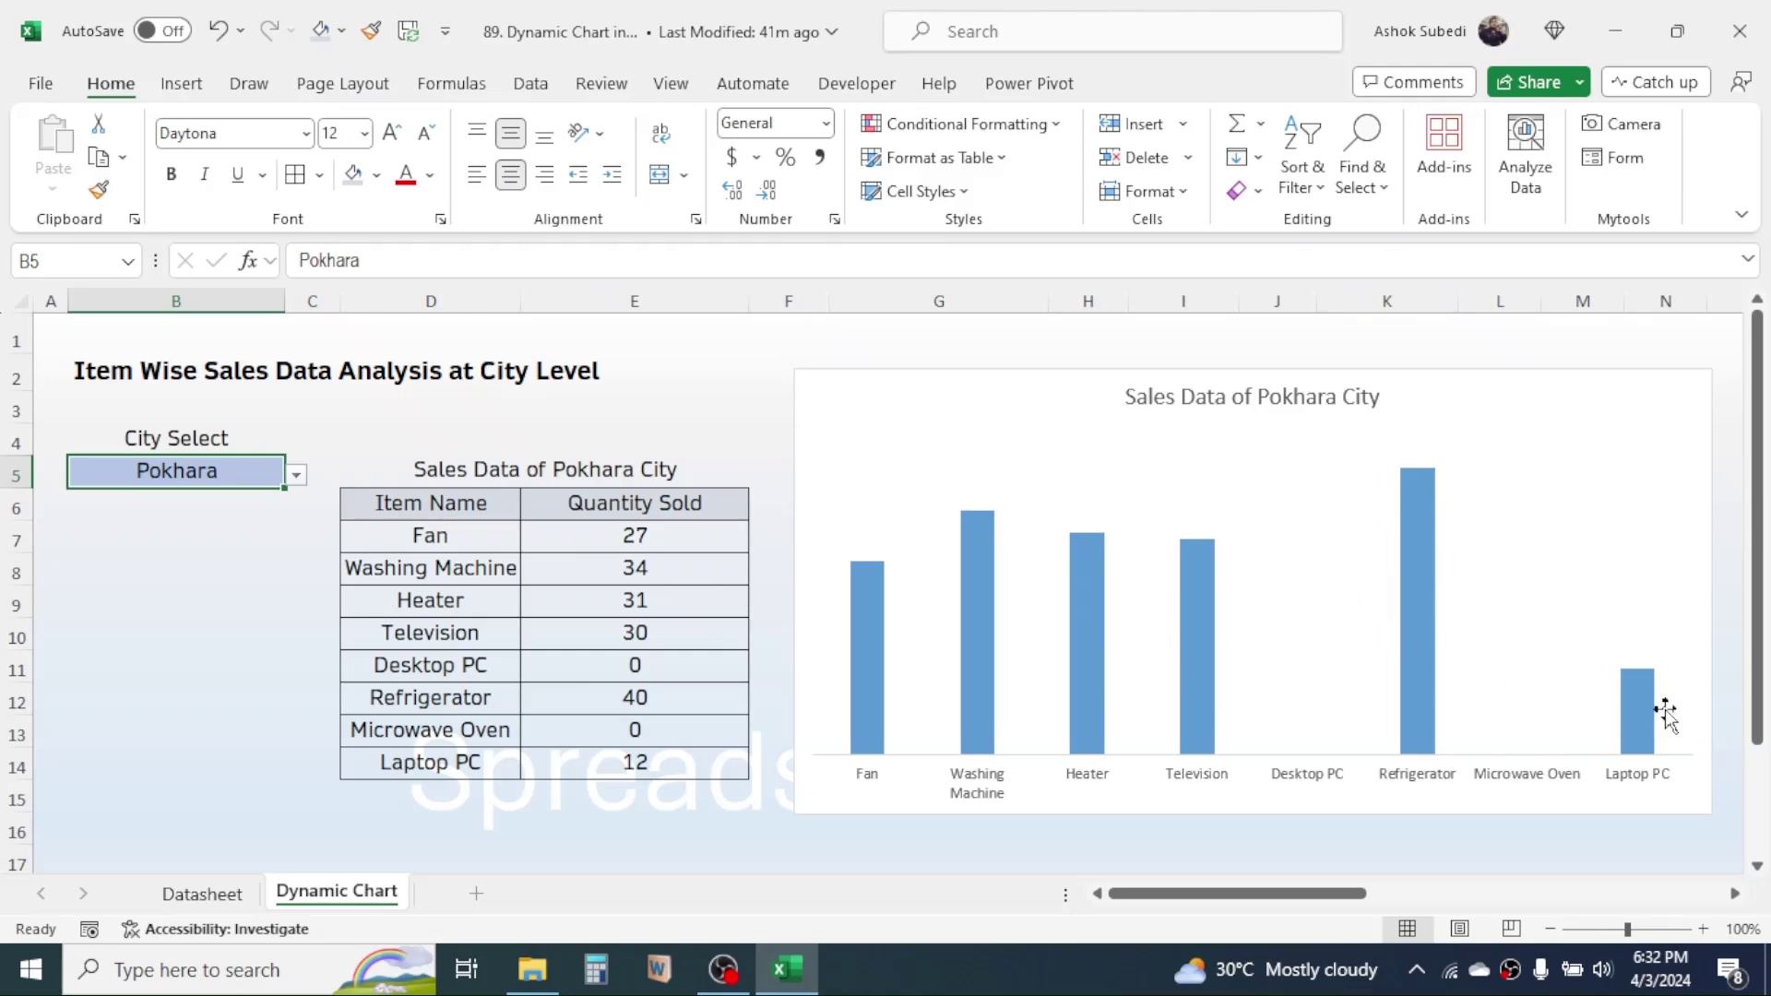
- Add data labels to the Quantity Sold columns in the chart
mouse_move(984, 617)
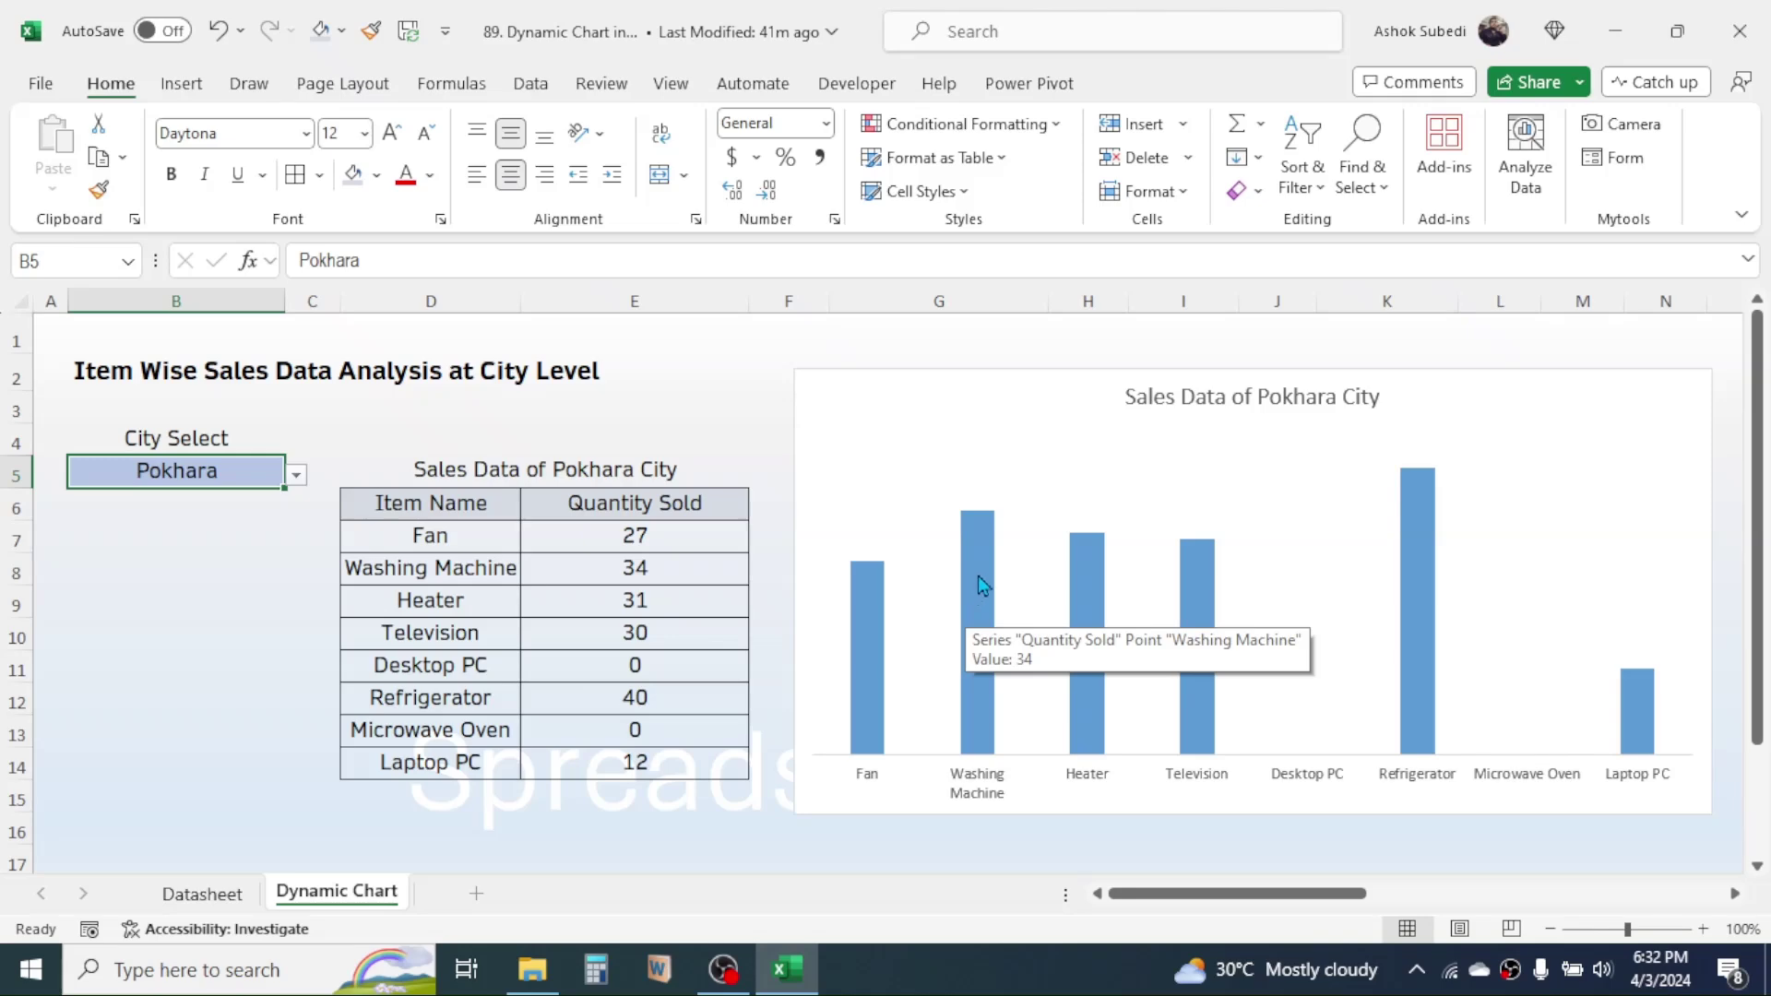
left_click(982, 577)
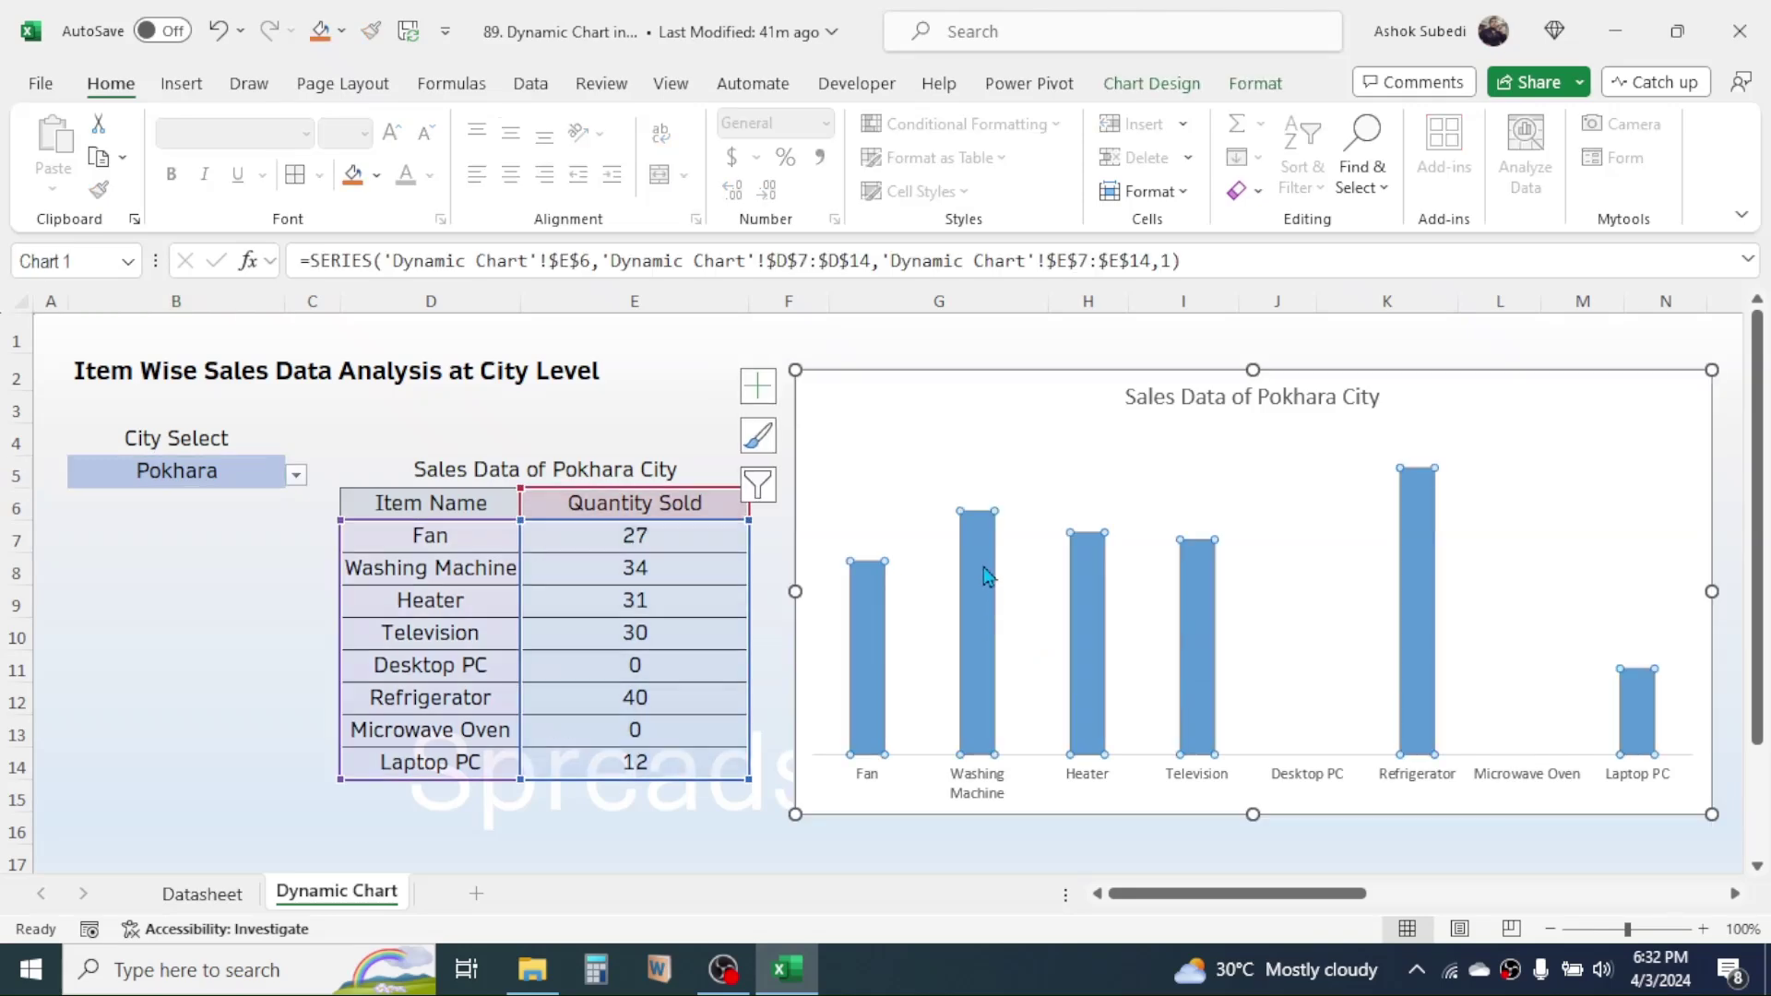
right_click(980, 567)
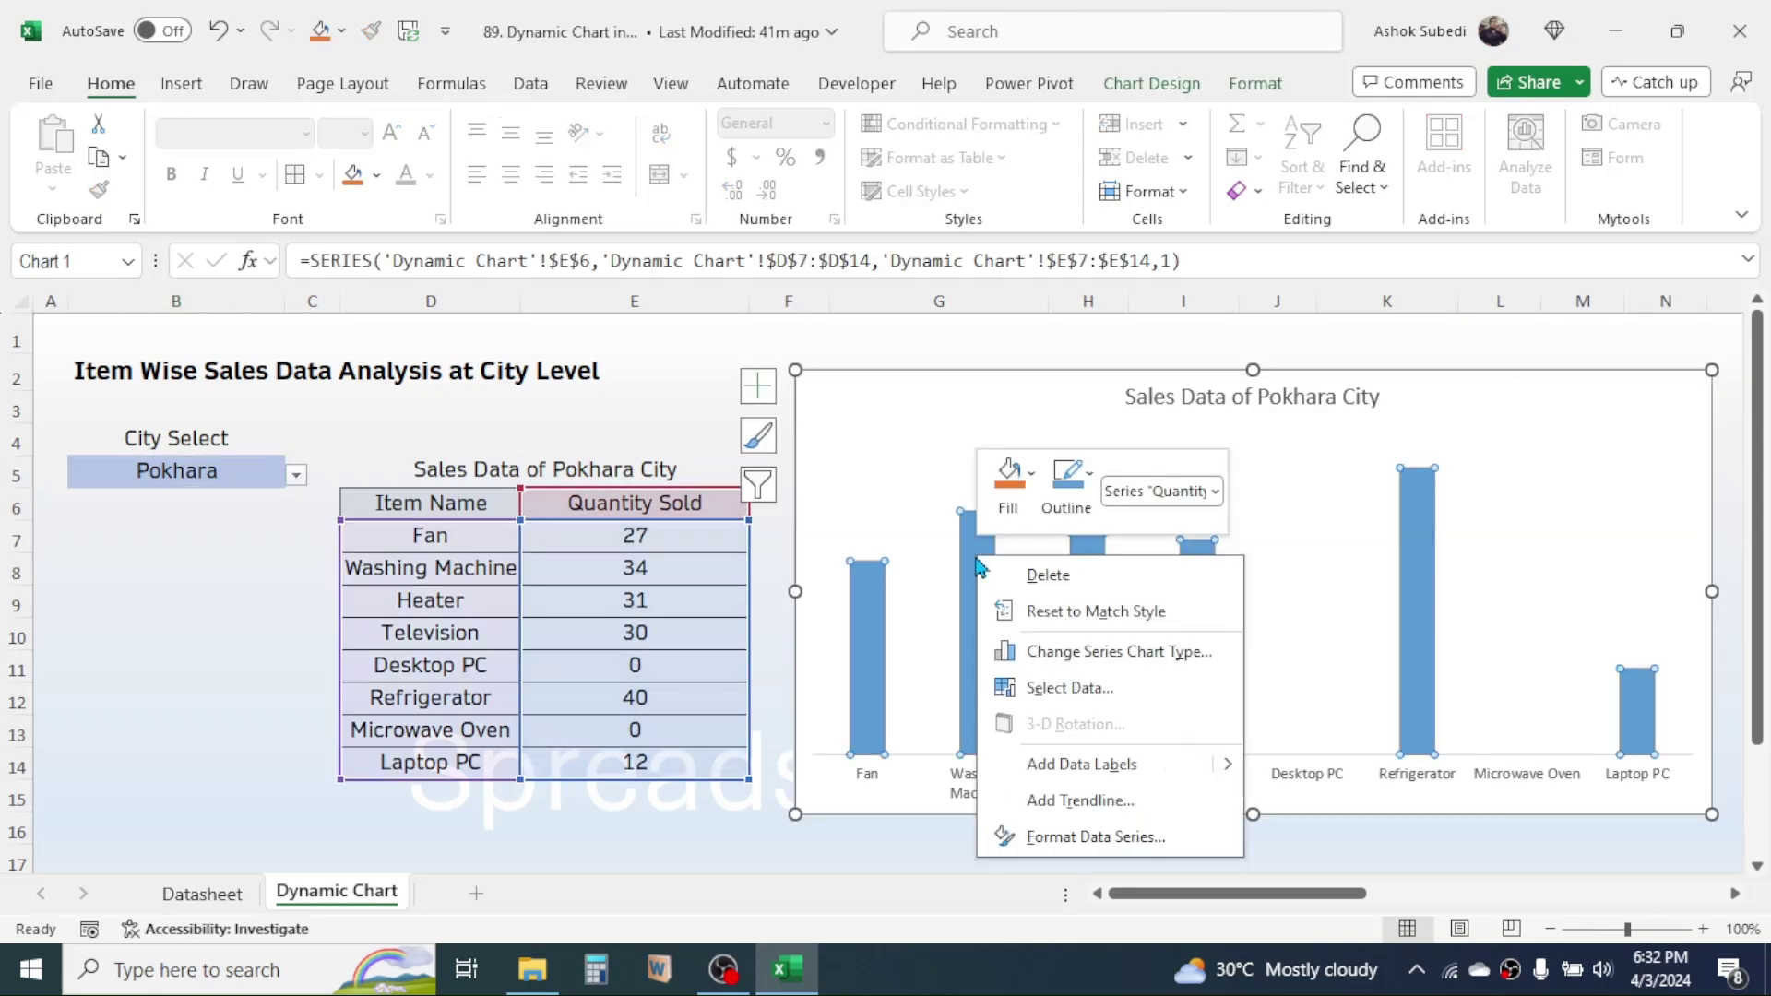
left_click(1070, 766)
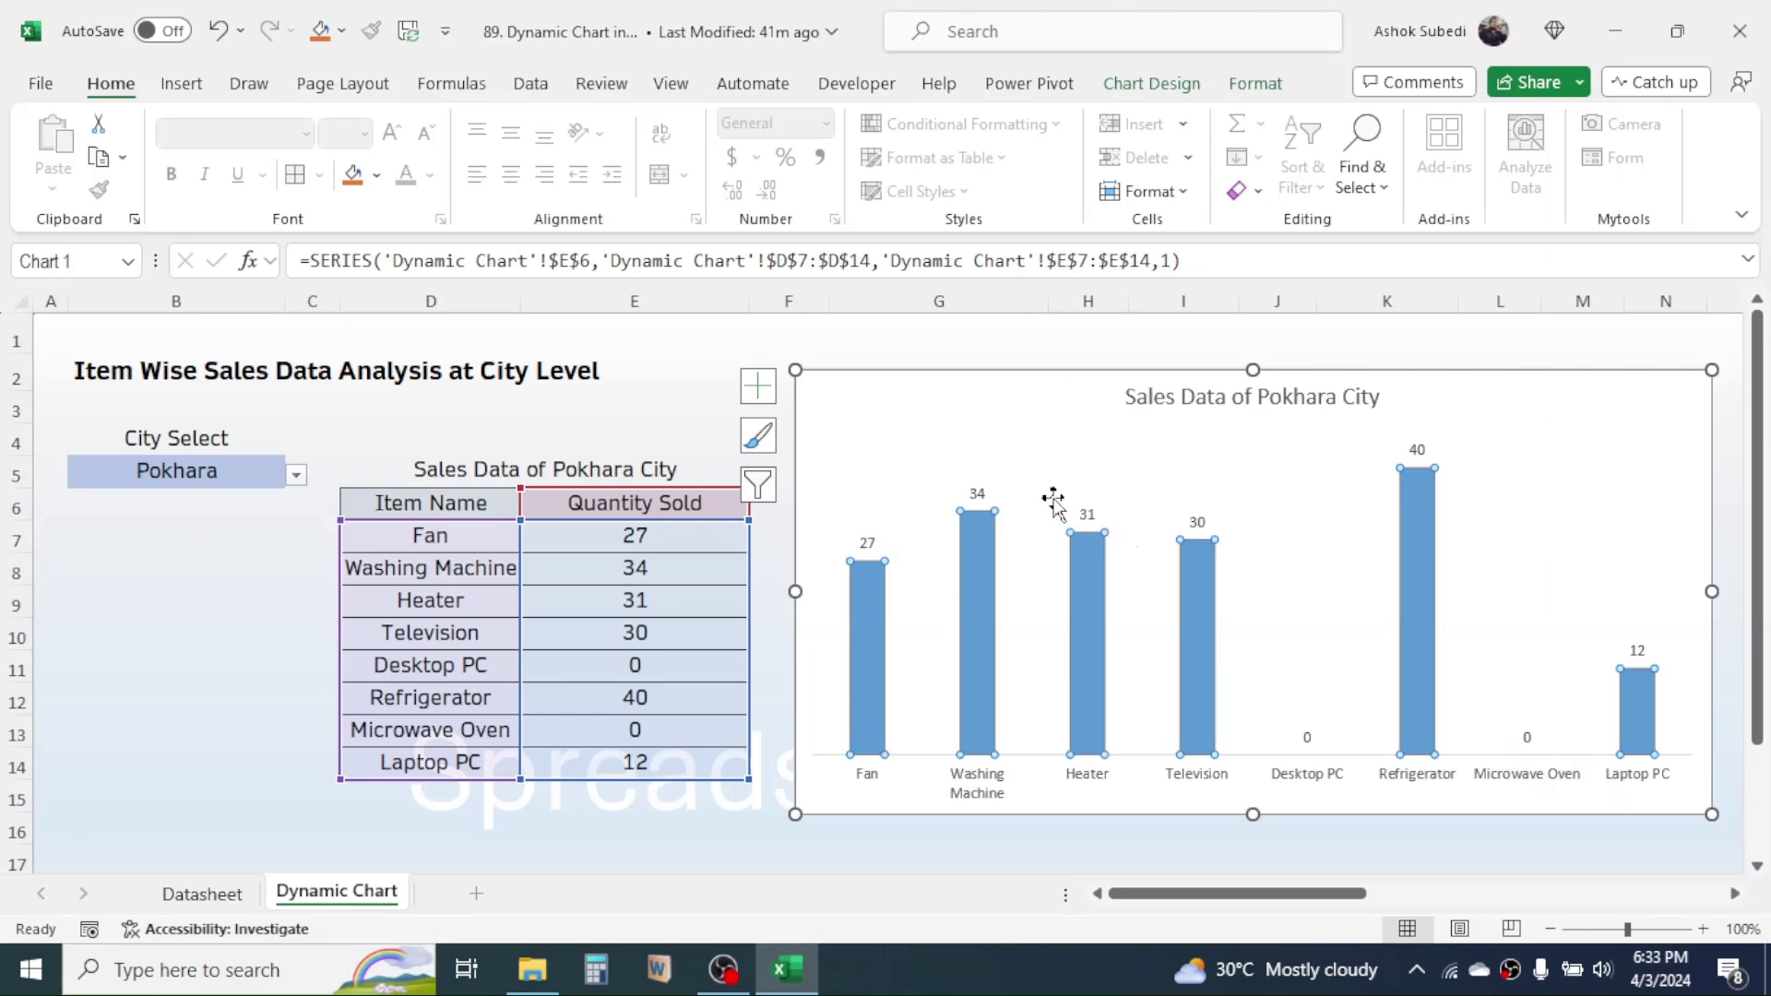
- Change the shape of the chart's data labels to the down arrow callout
left_click(977, 492)
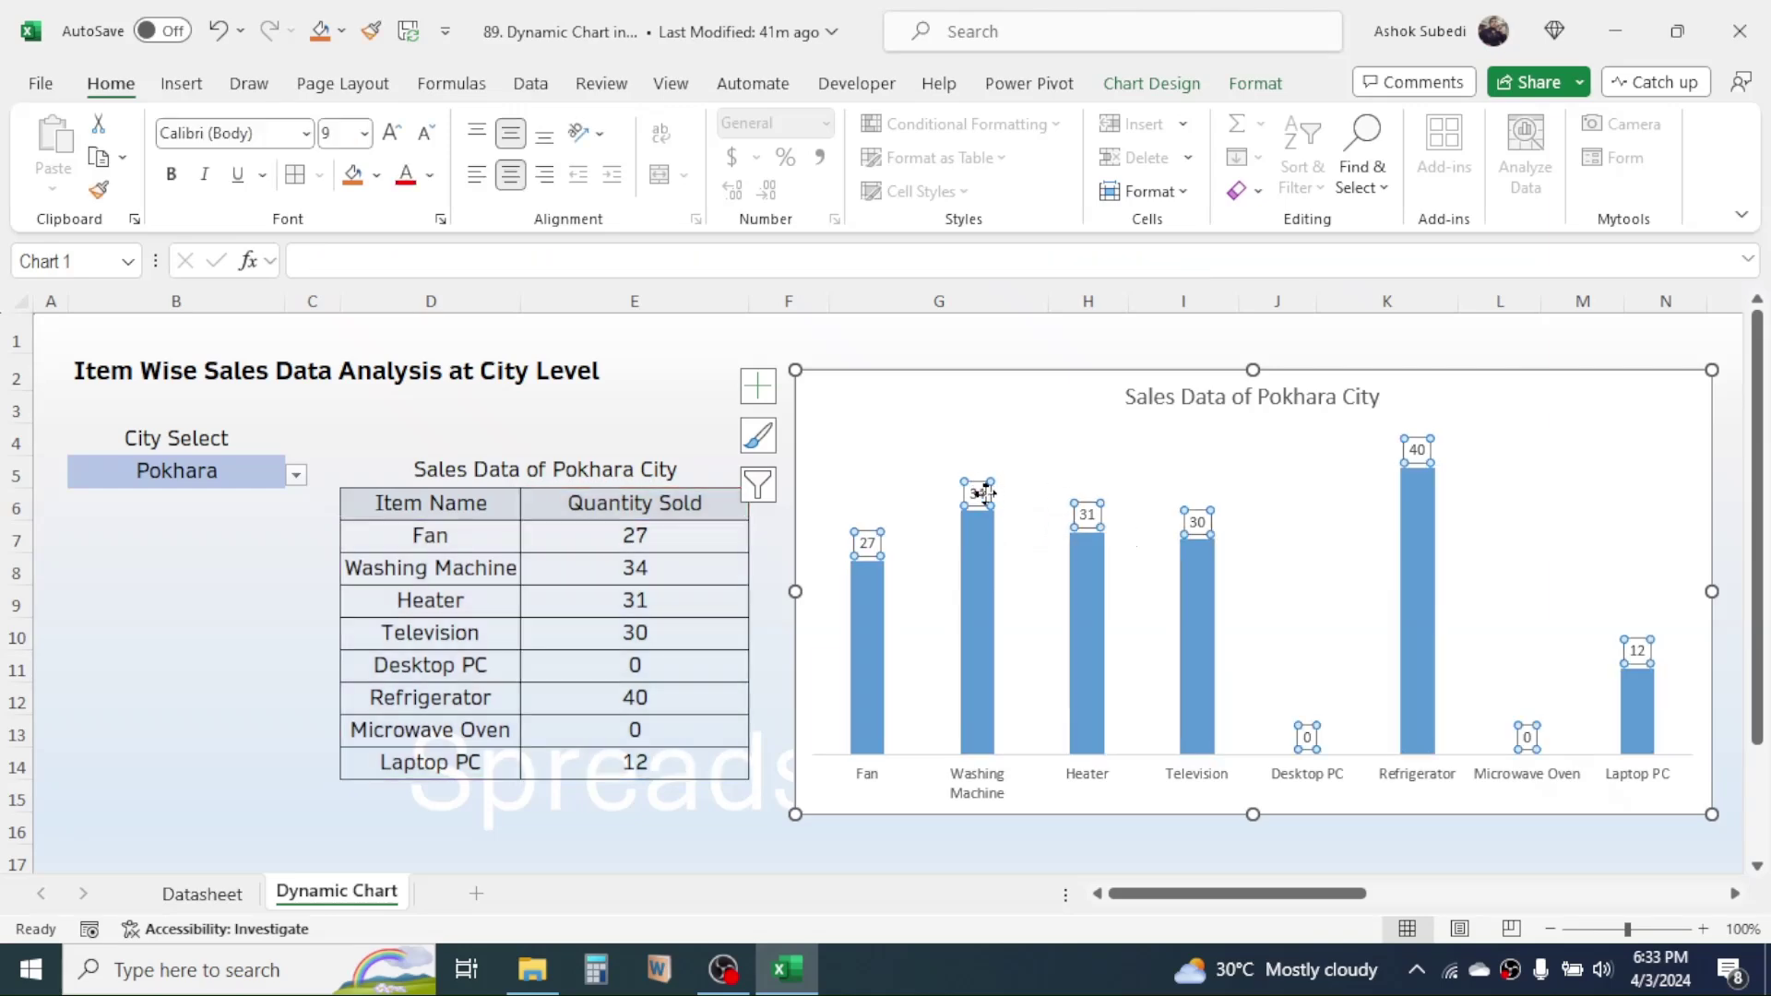
right_click(982, 498)
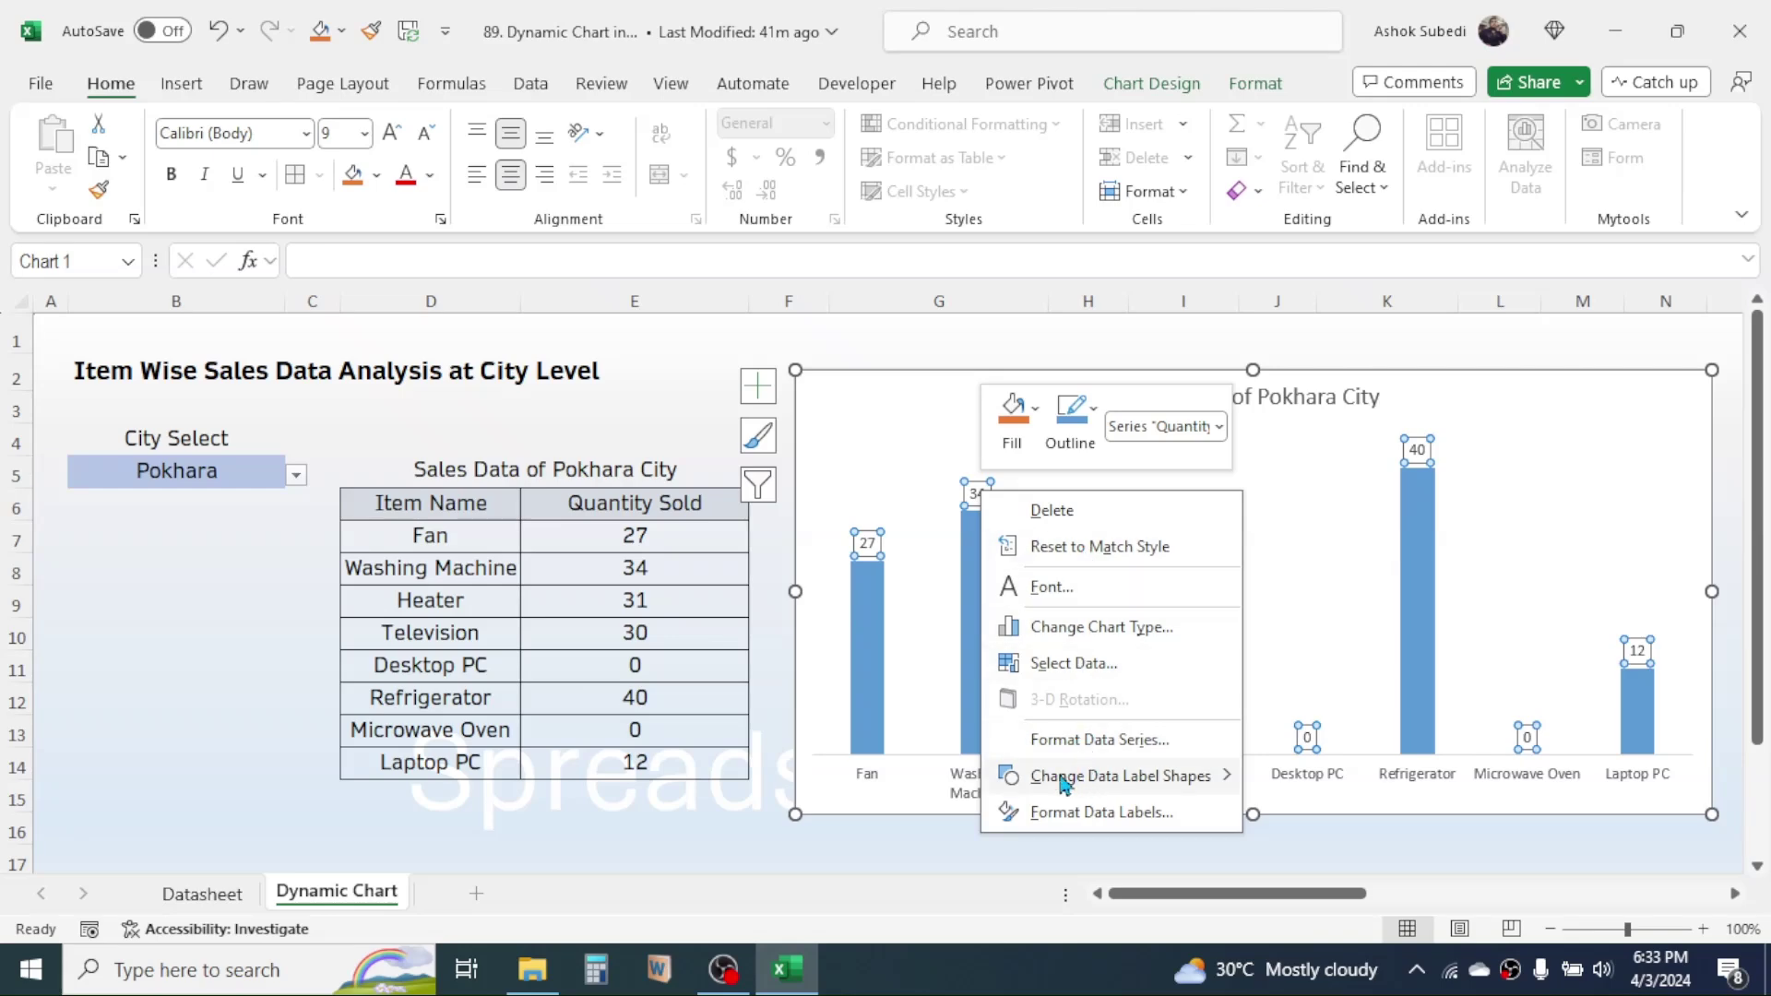
mouse_move(1067, 783)
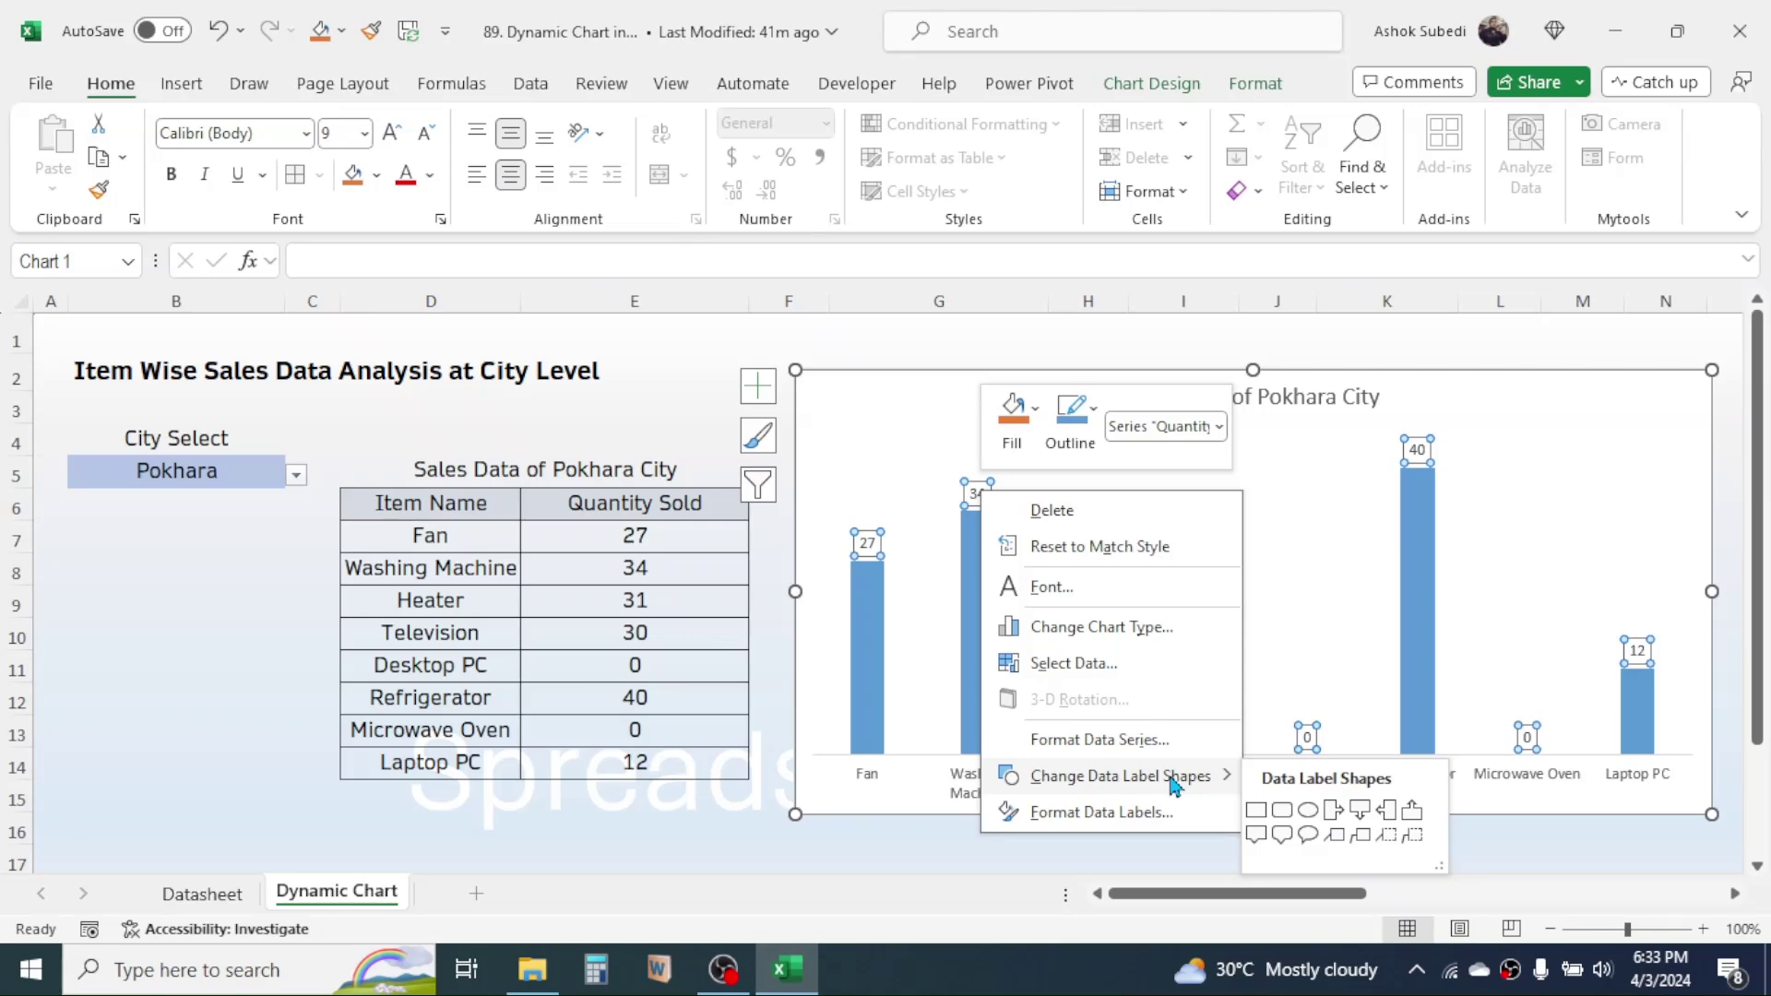
left_click(1360, 810)
left_click(1150, 451)
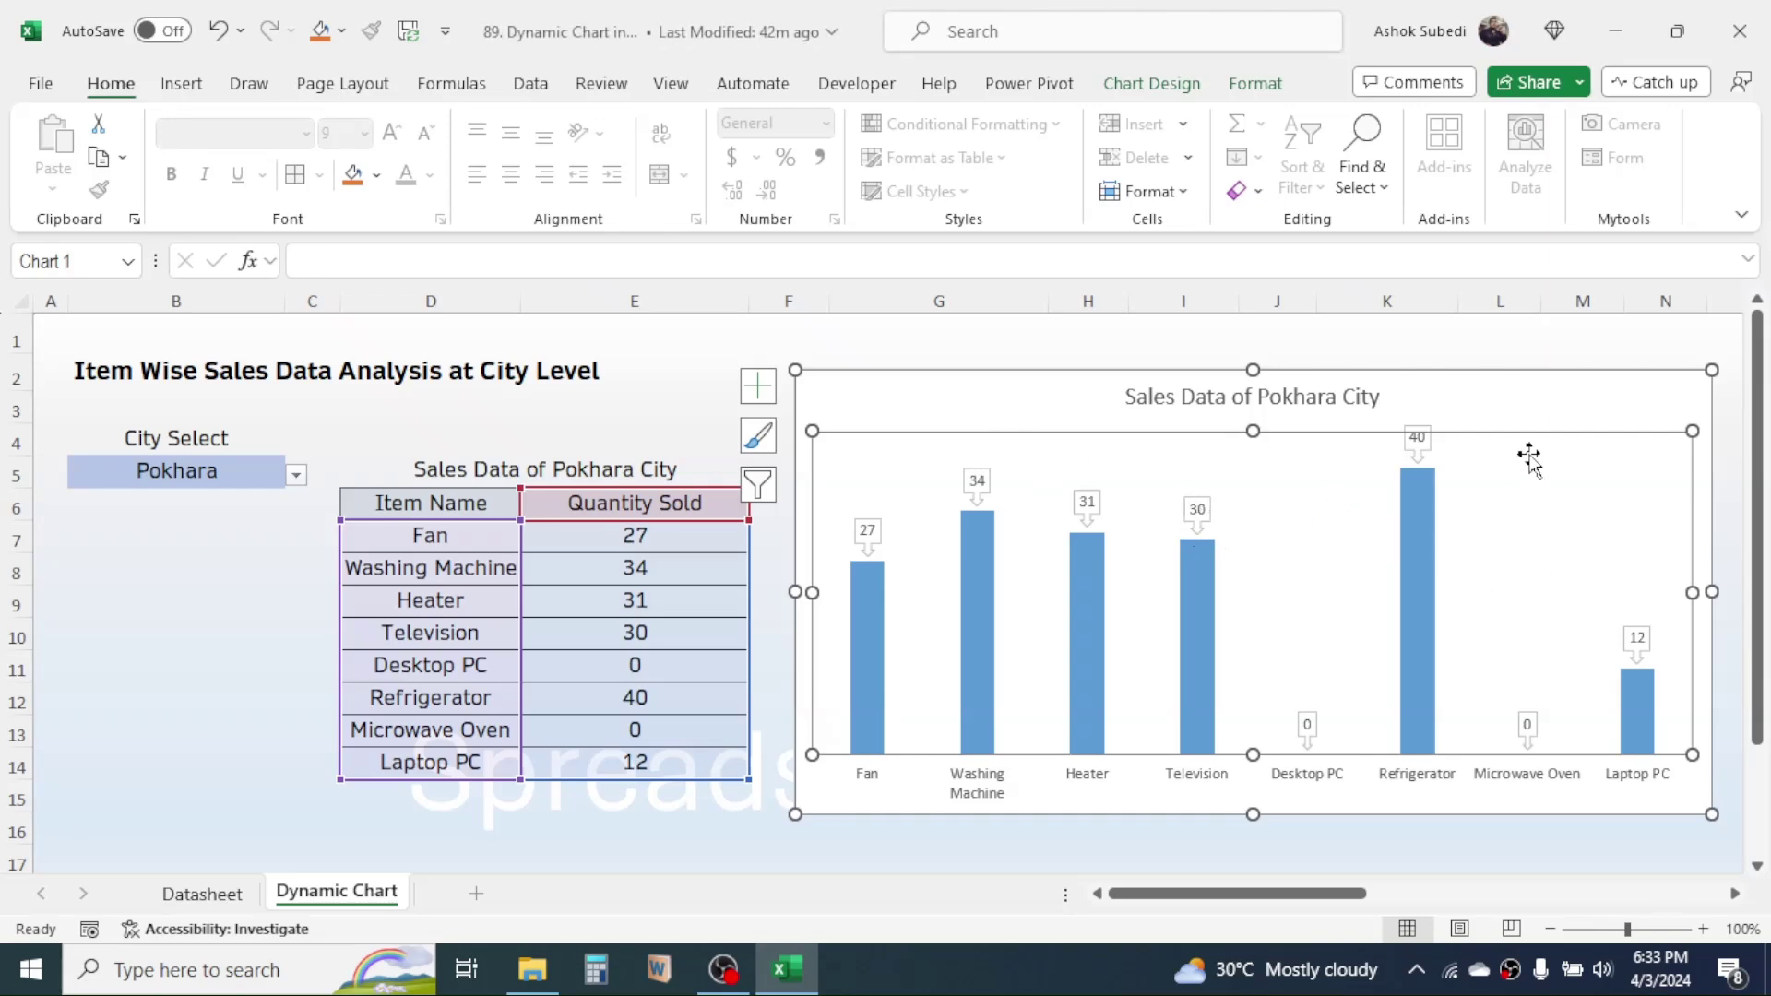
- Fill the chart area of the sales chart with a light green linear preset gradient
left_click(1566, 402)
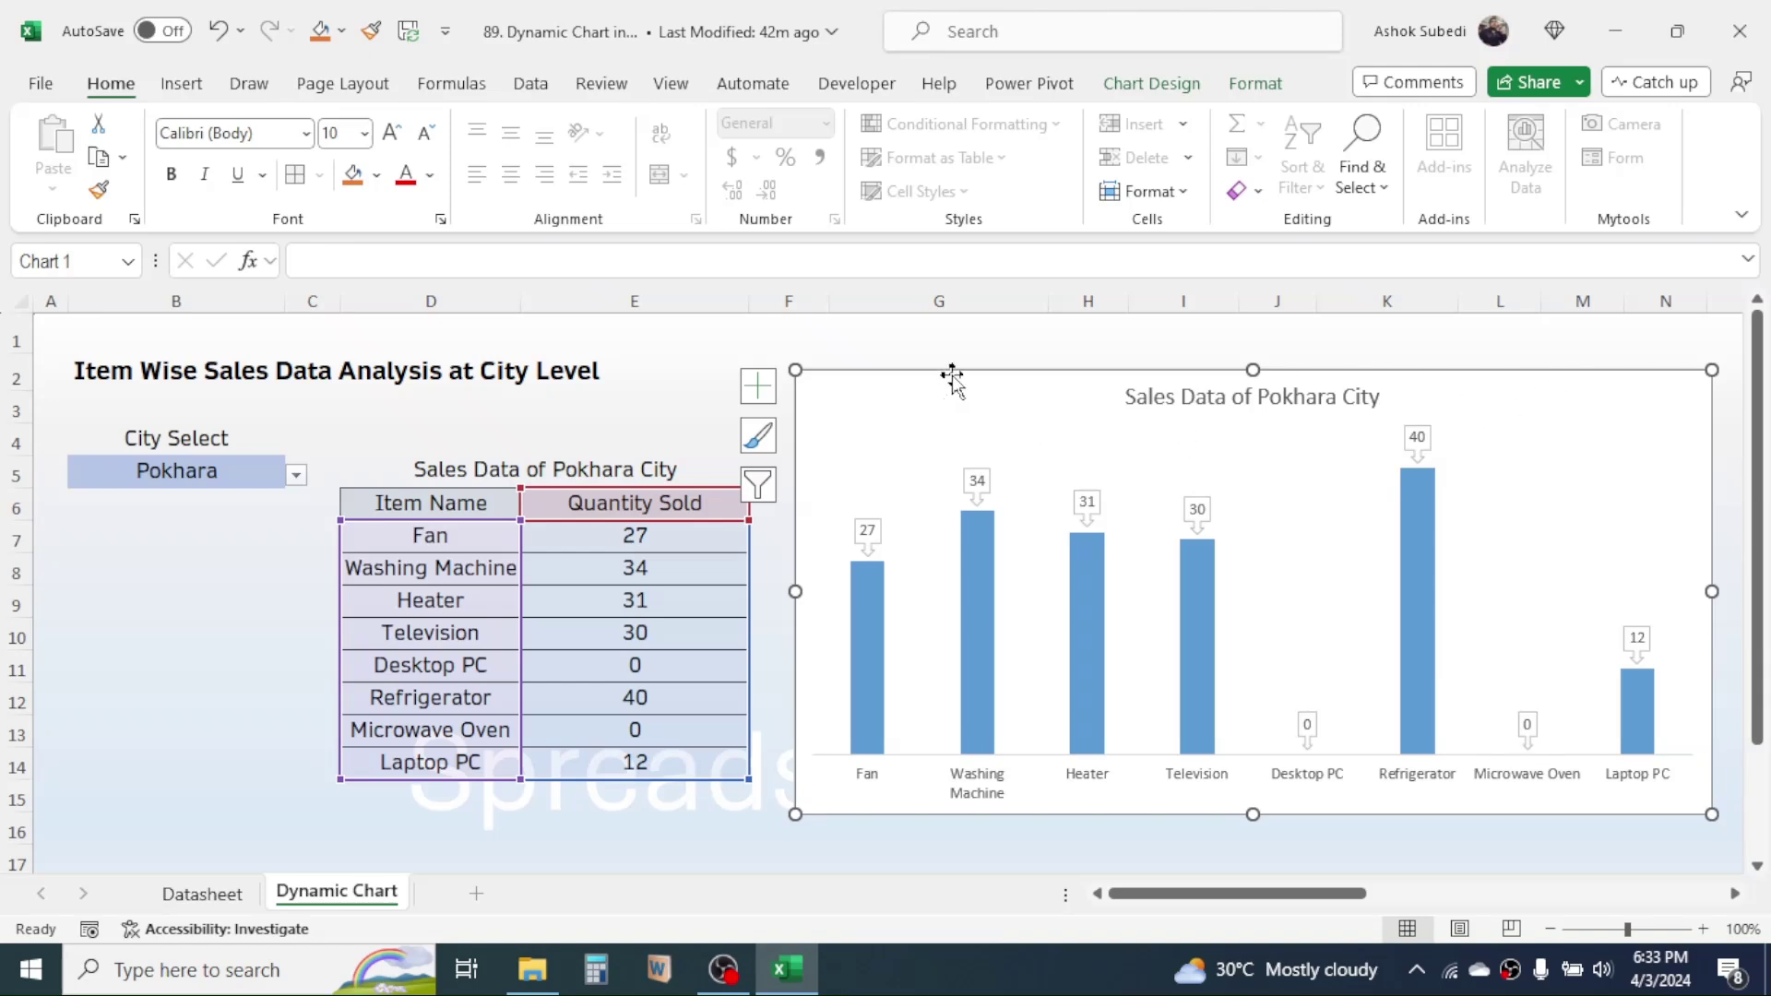
left_click(1261, 85)
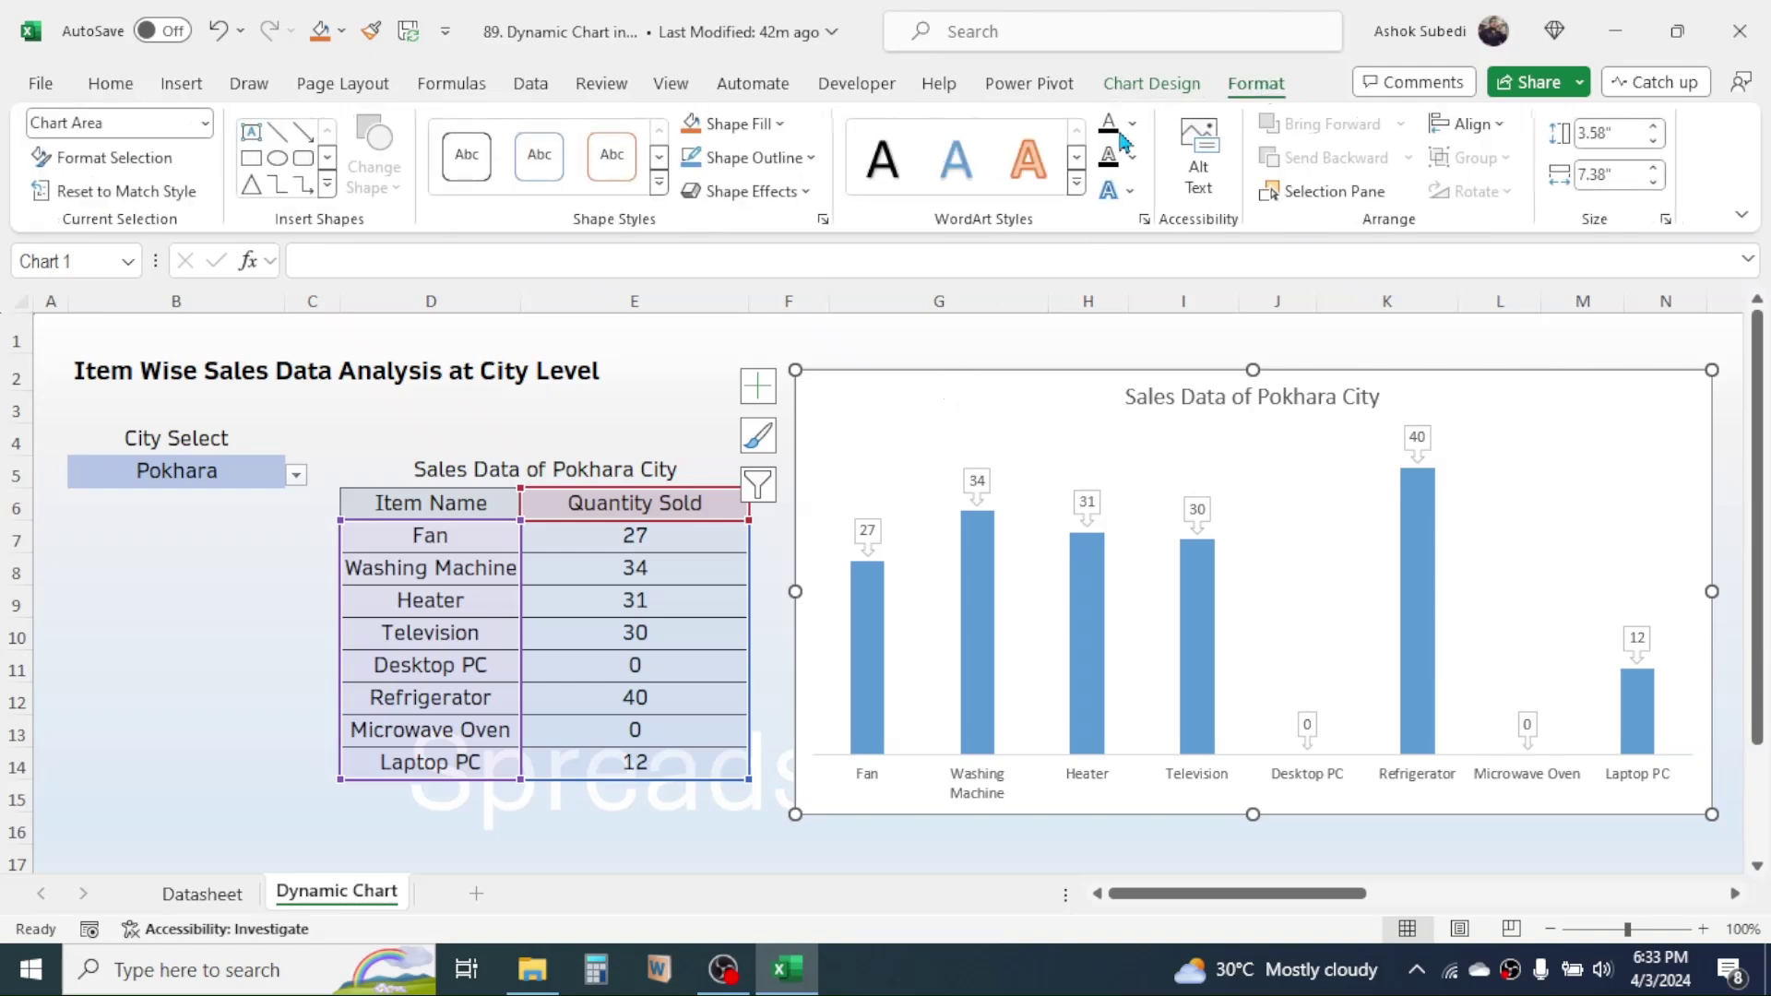
left_click(783, 127)
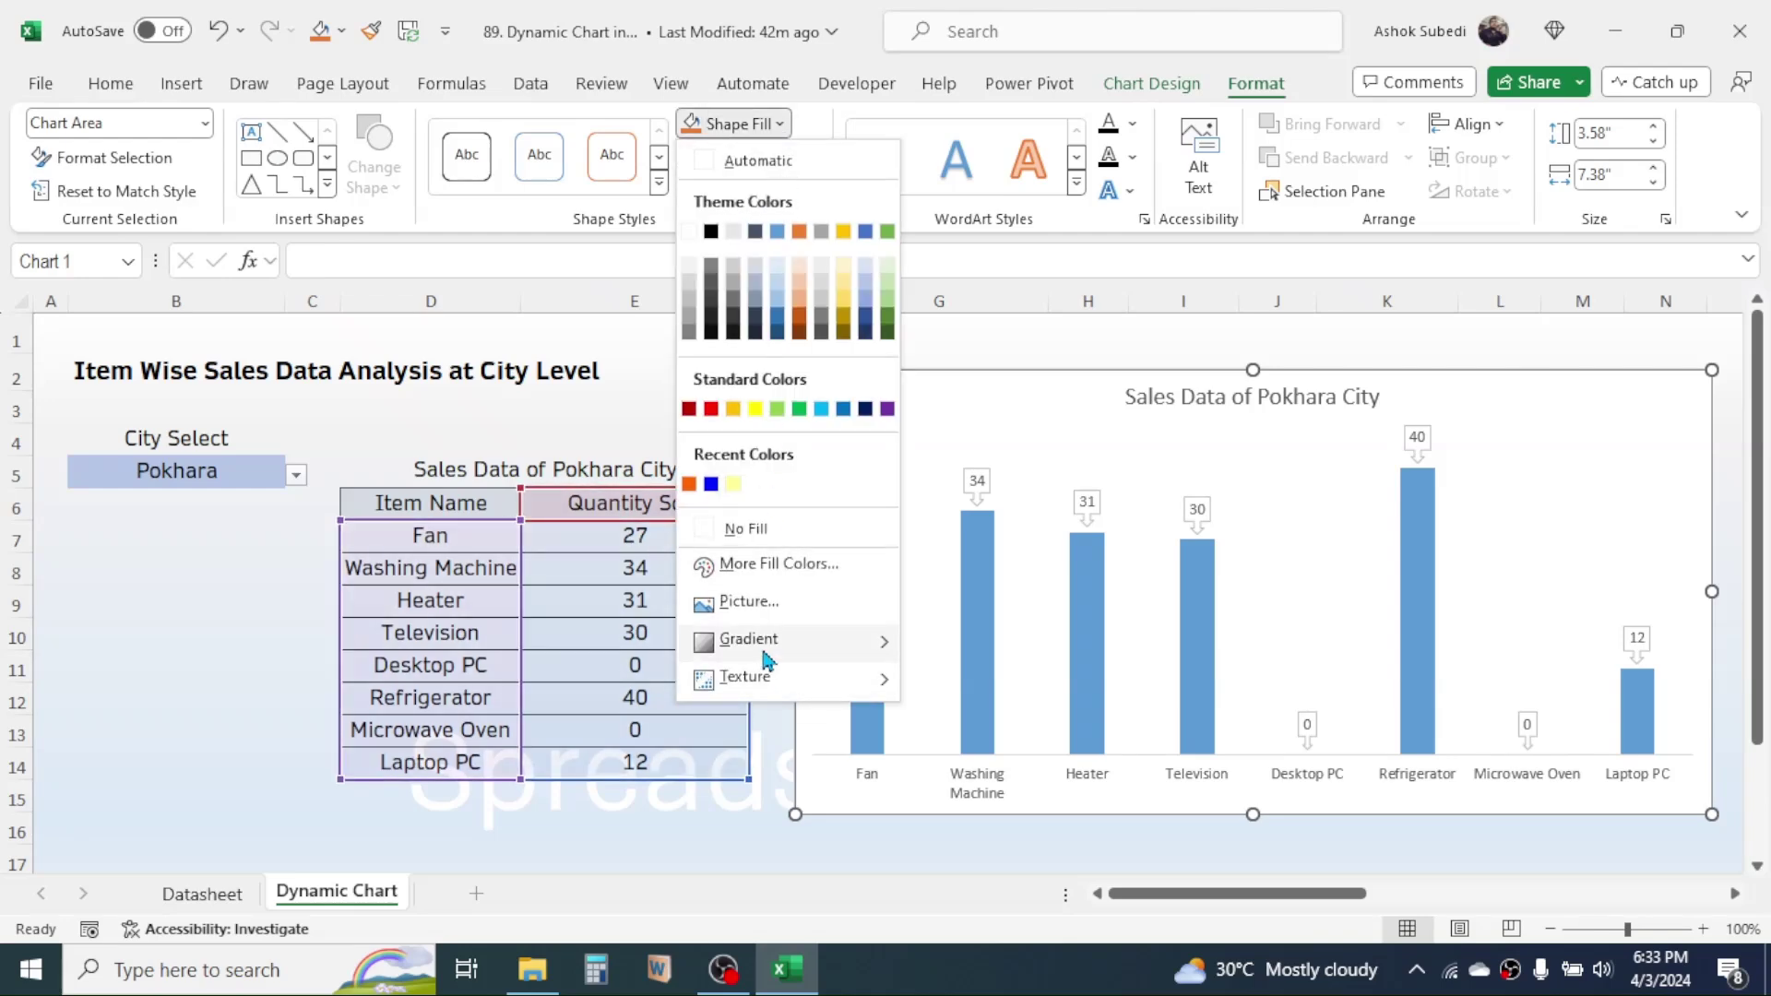
mouse_move(764, 657)
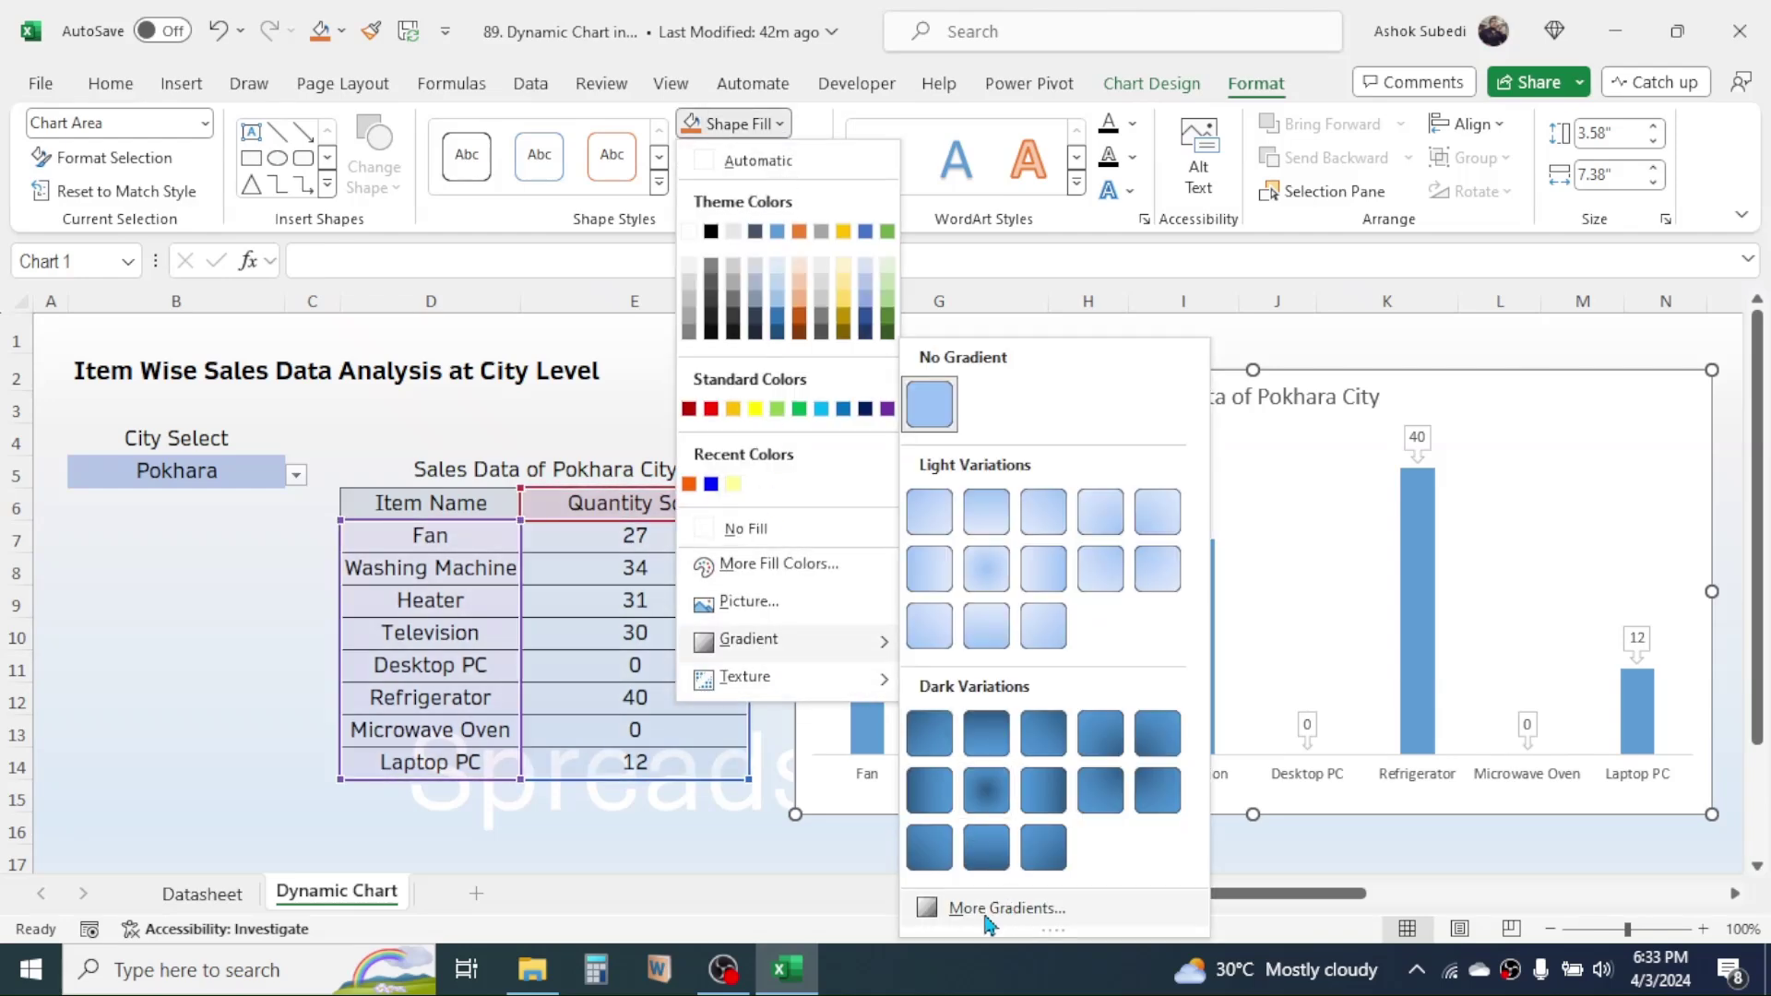
left_click(1014, 910)
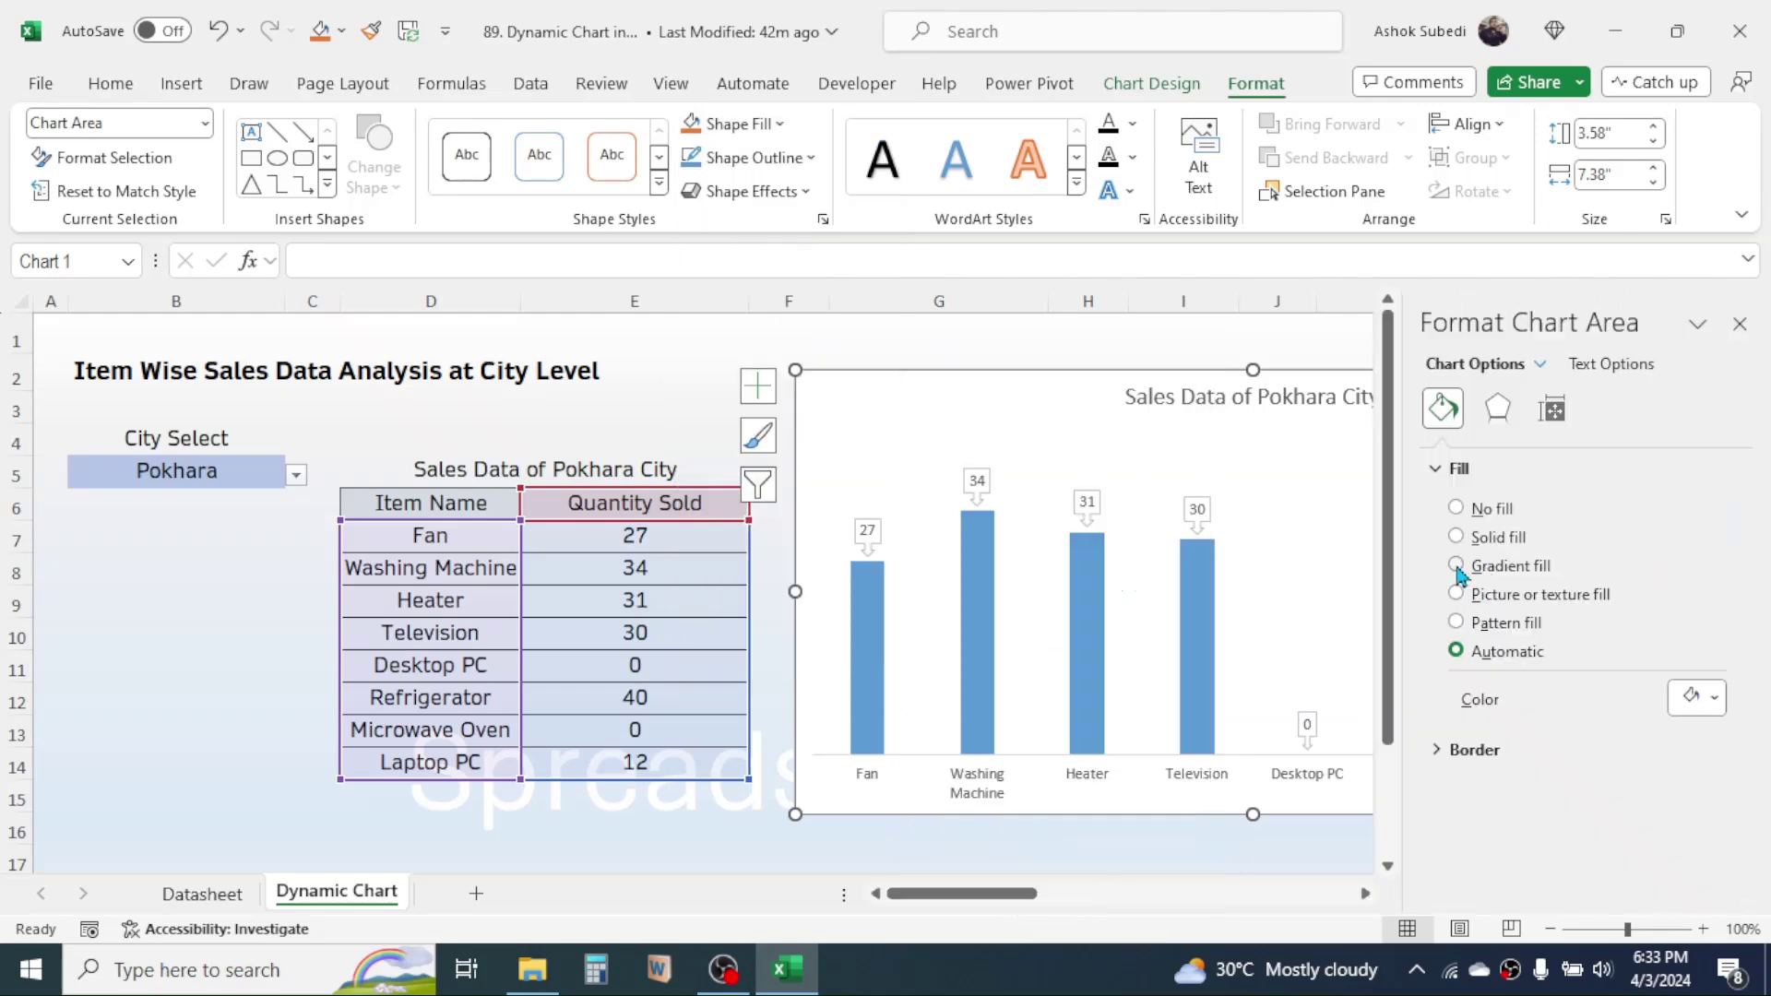
left_click(1457, 565)
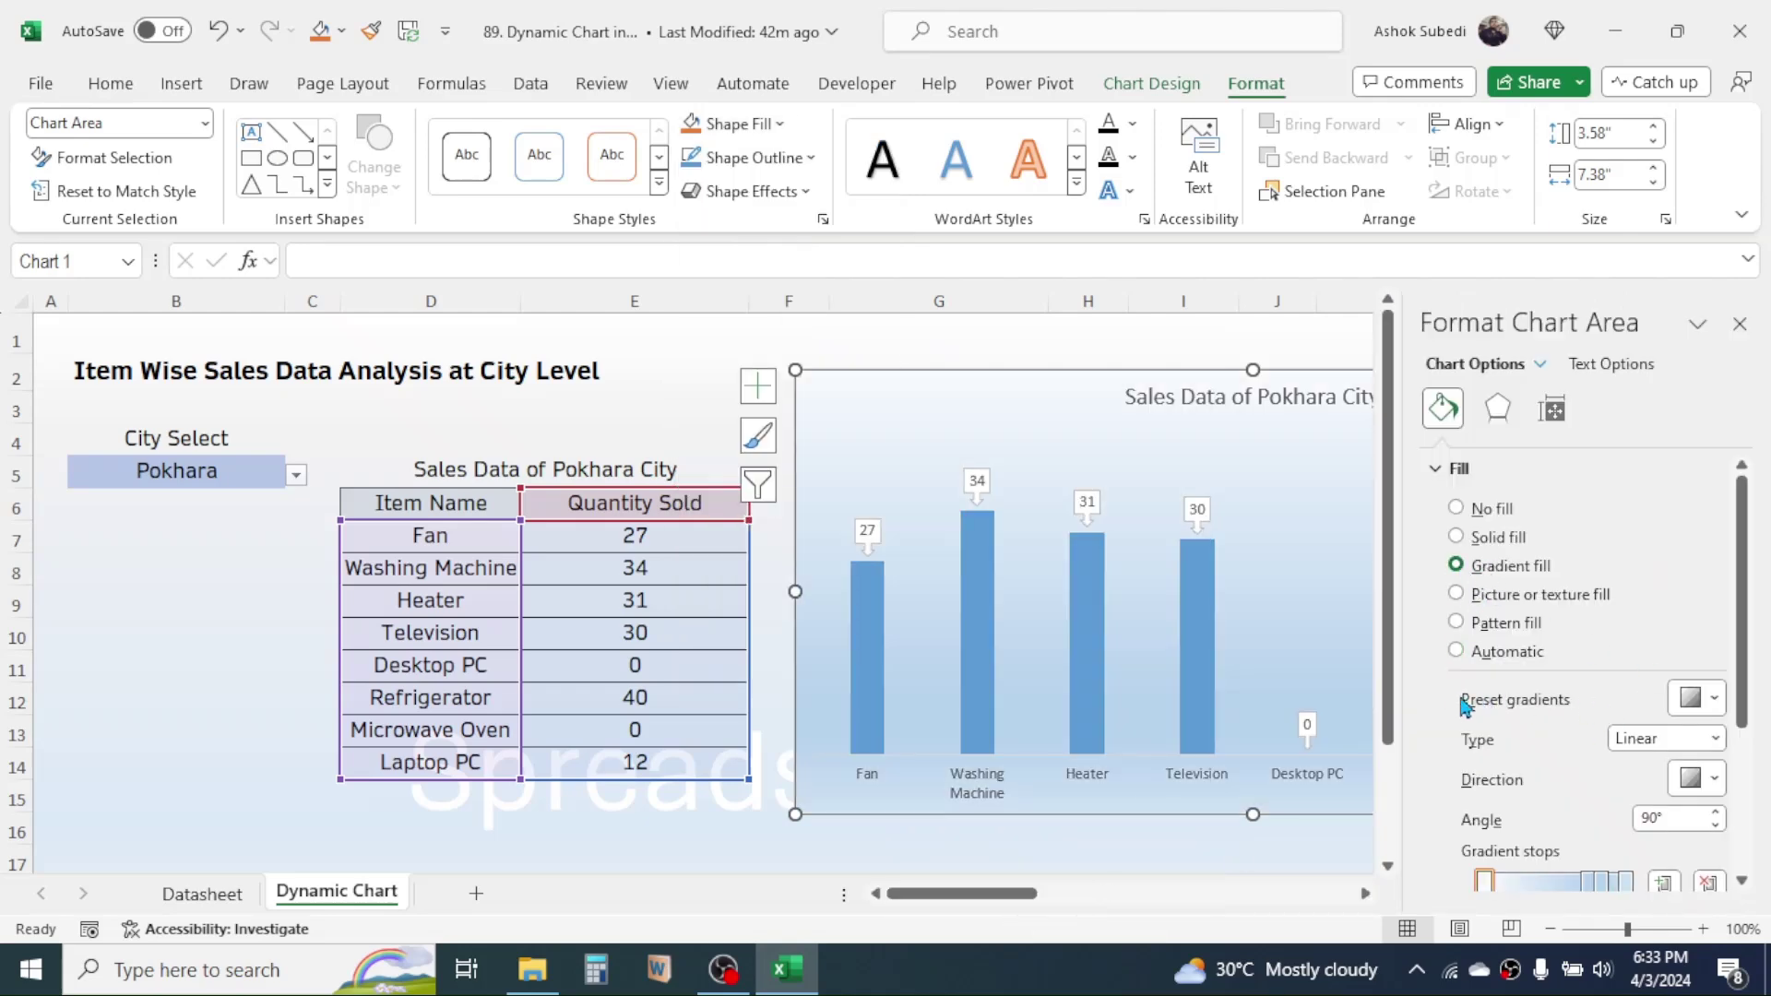
left_click(1710, 709)
left_click(1735, 414)
left_click(1034, 334)
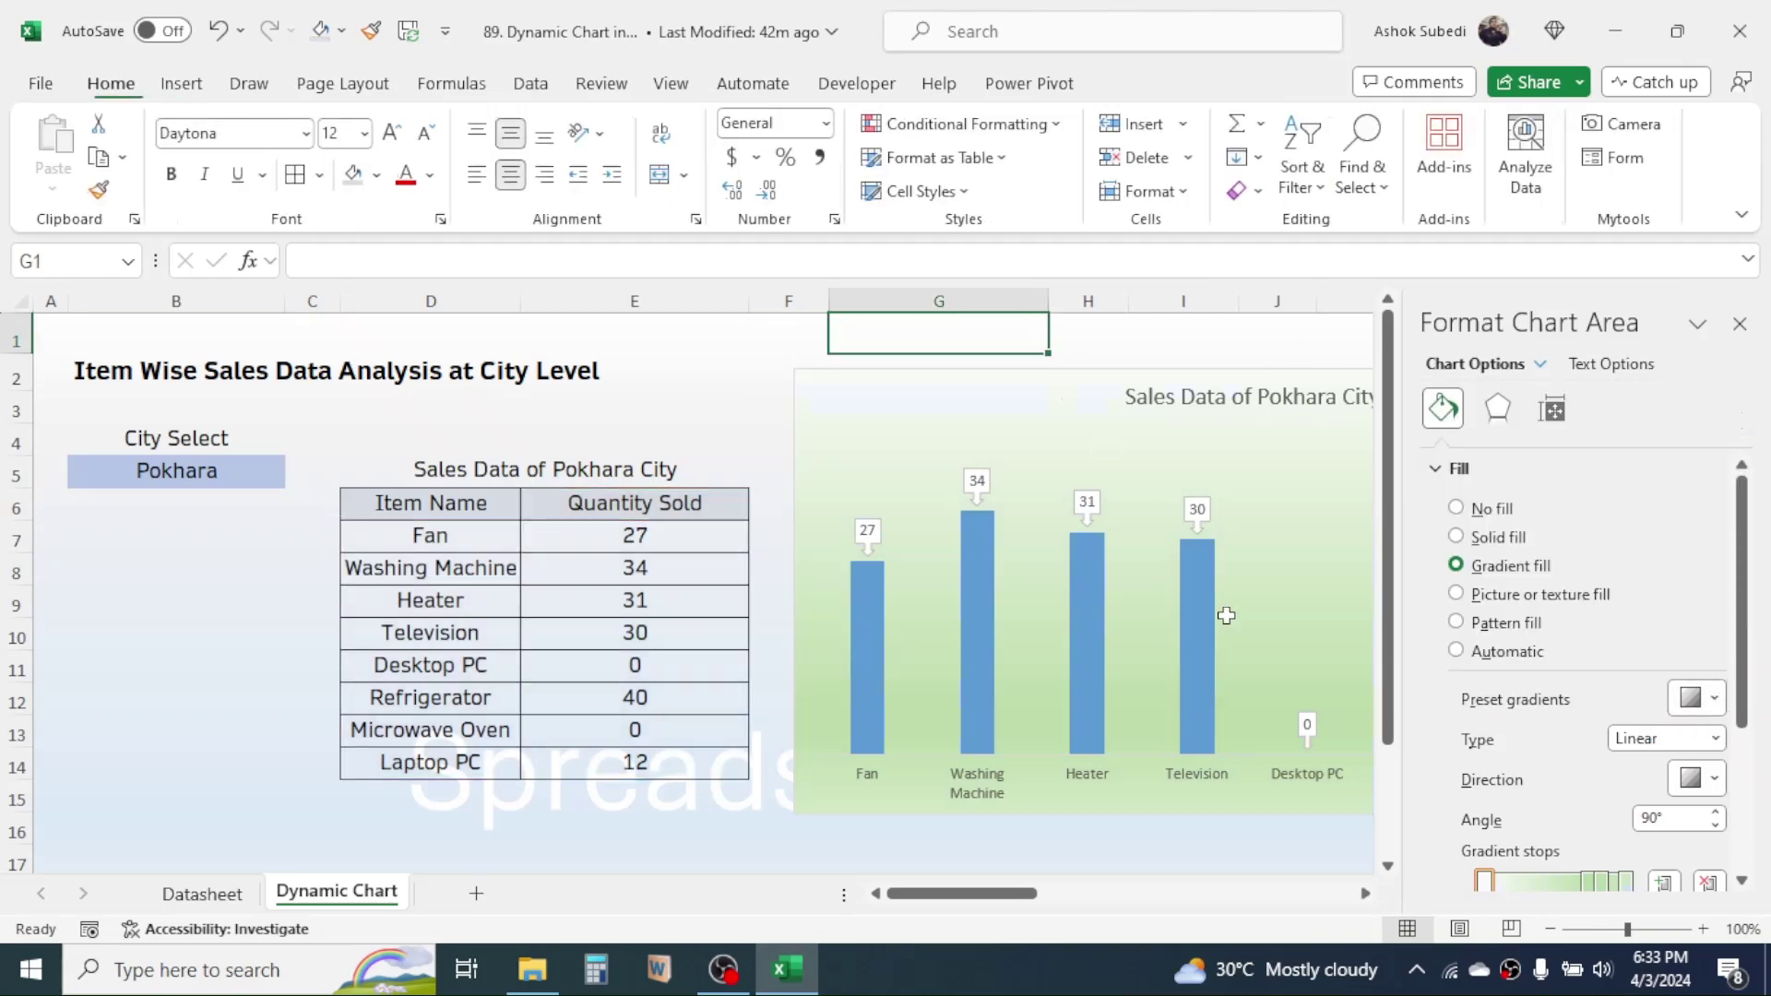
left_click(1744, 328)
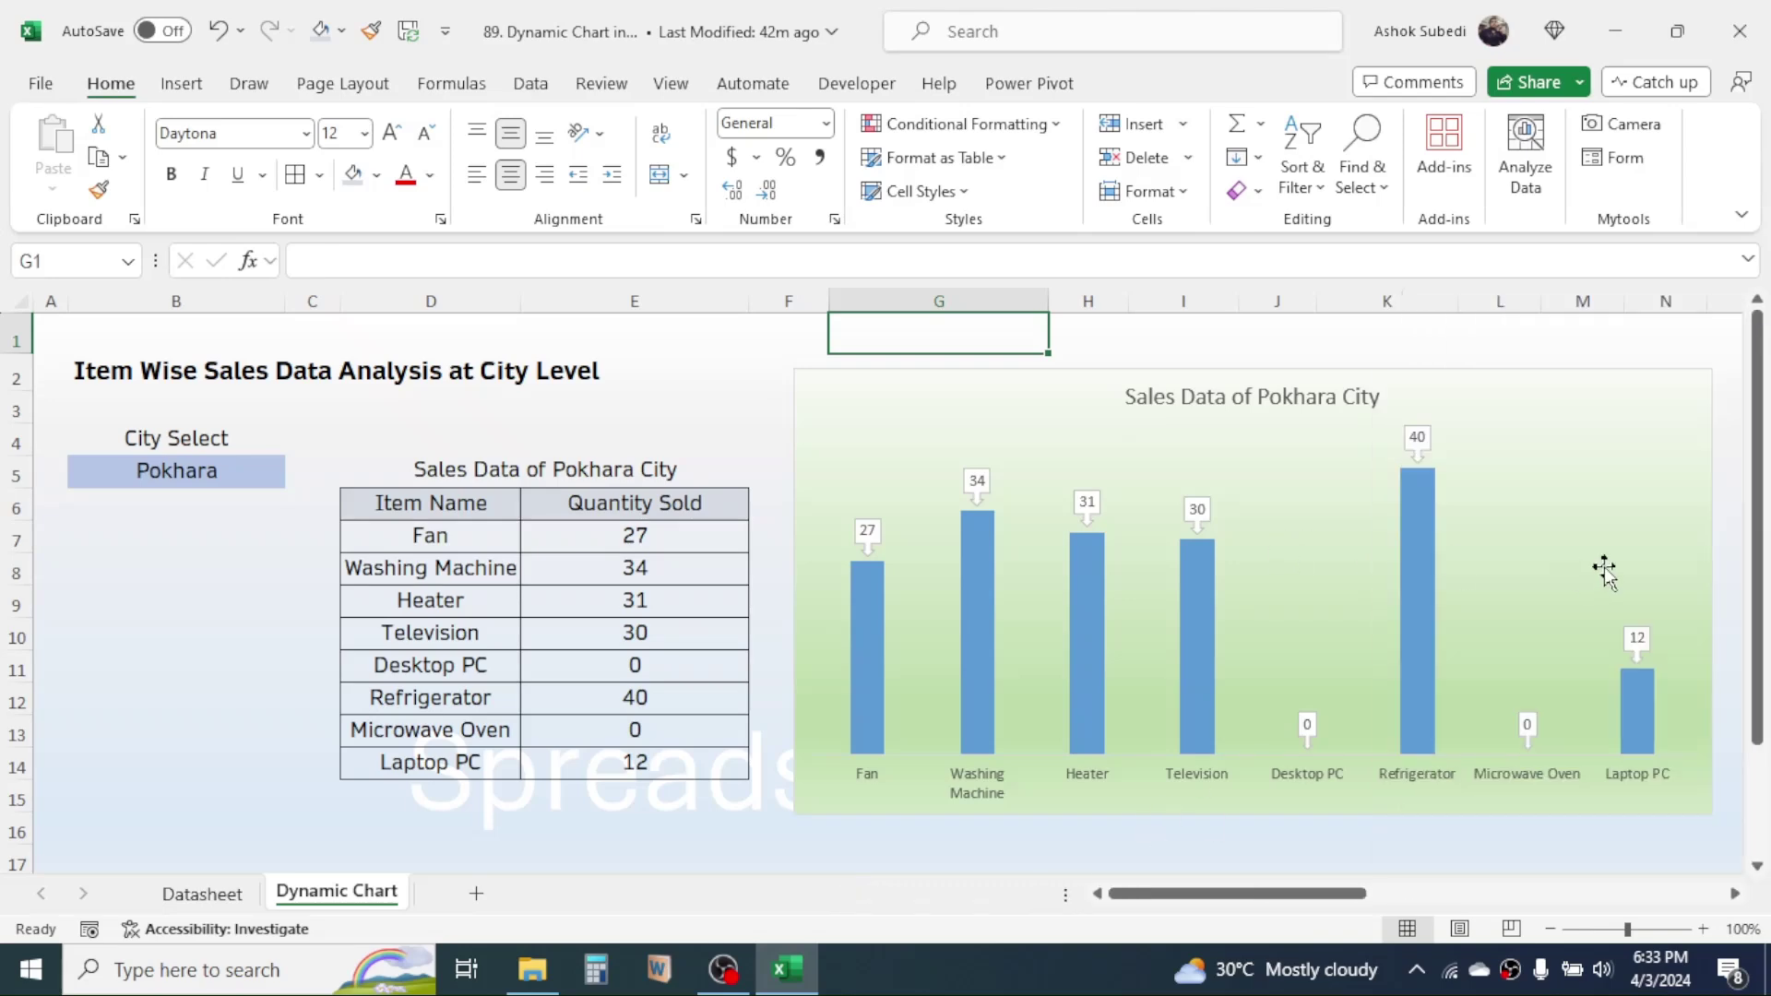
- Increase the font size of the linked chart title to 18
left_click(1170, 410)
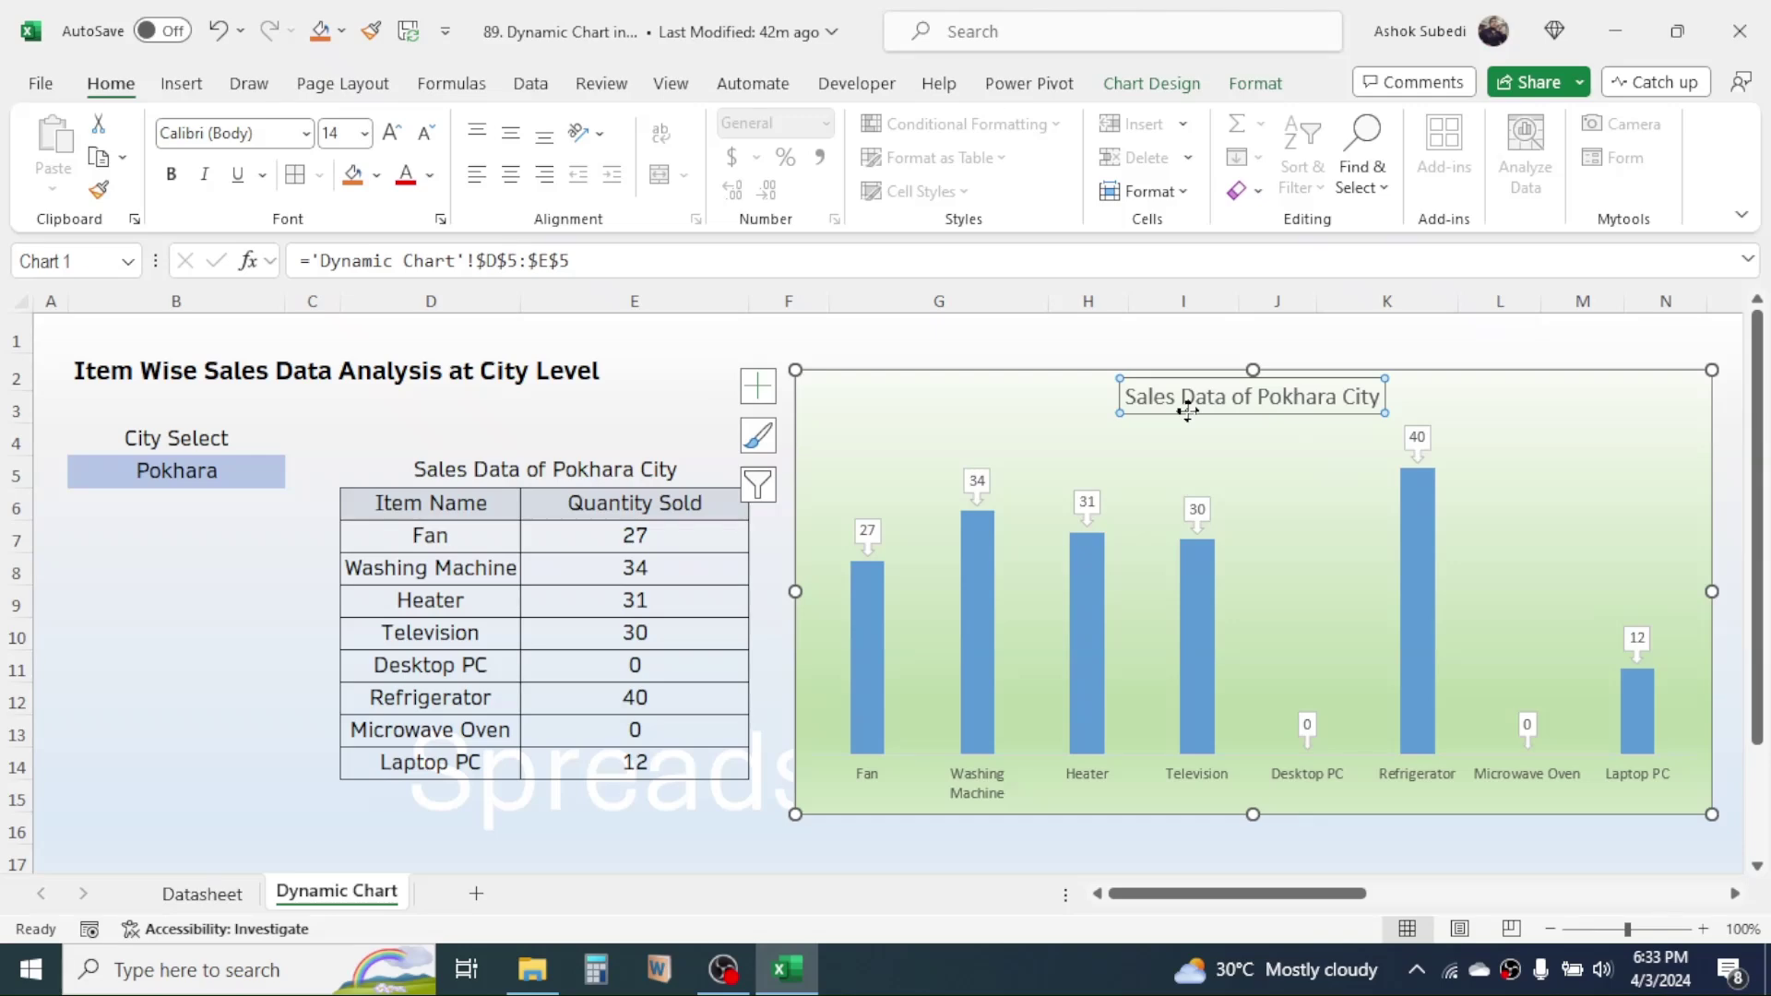
left_click(392, 135)
left_click(392, 135)
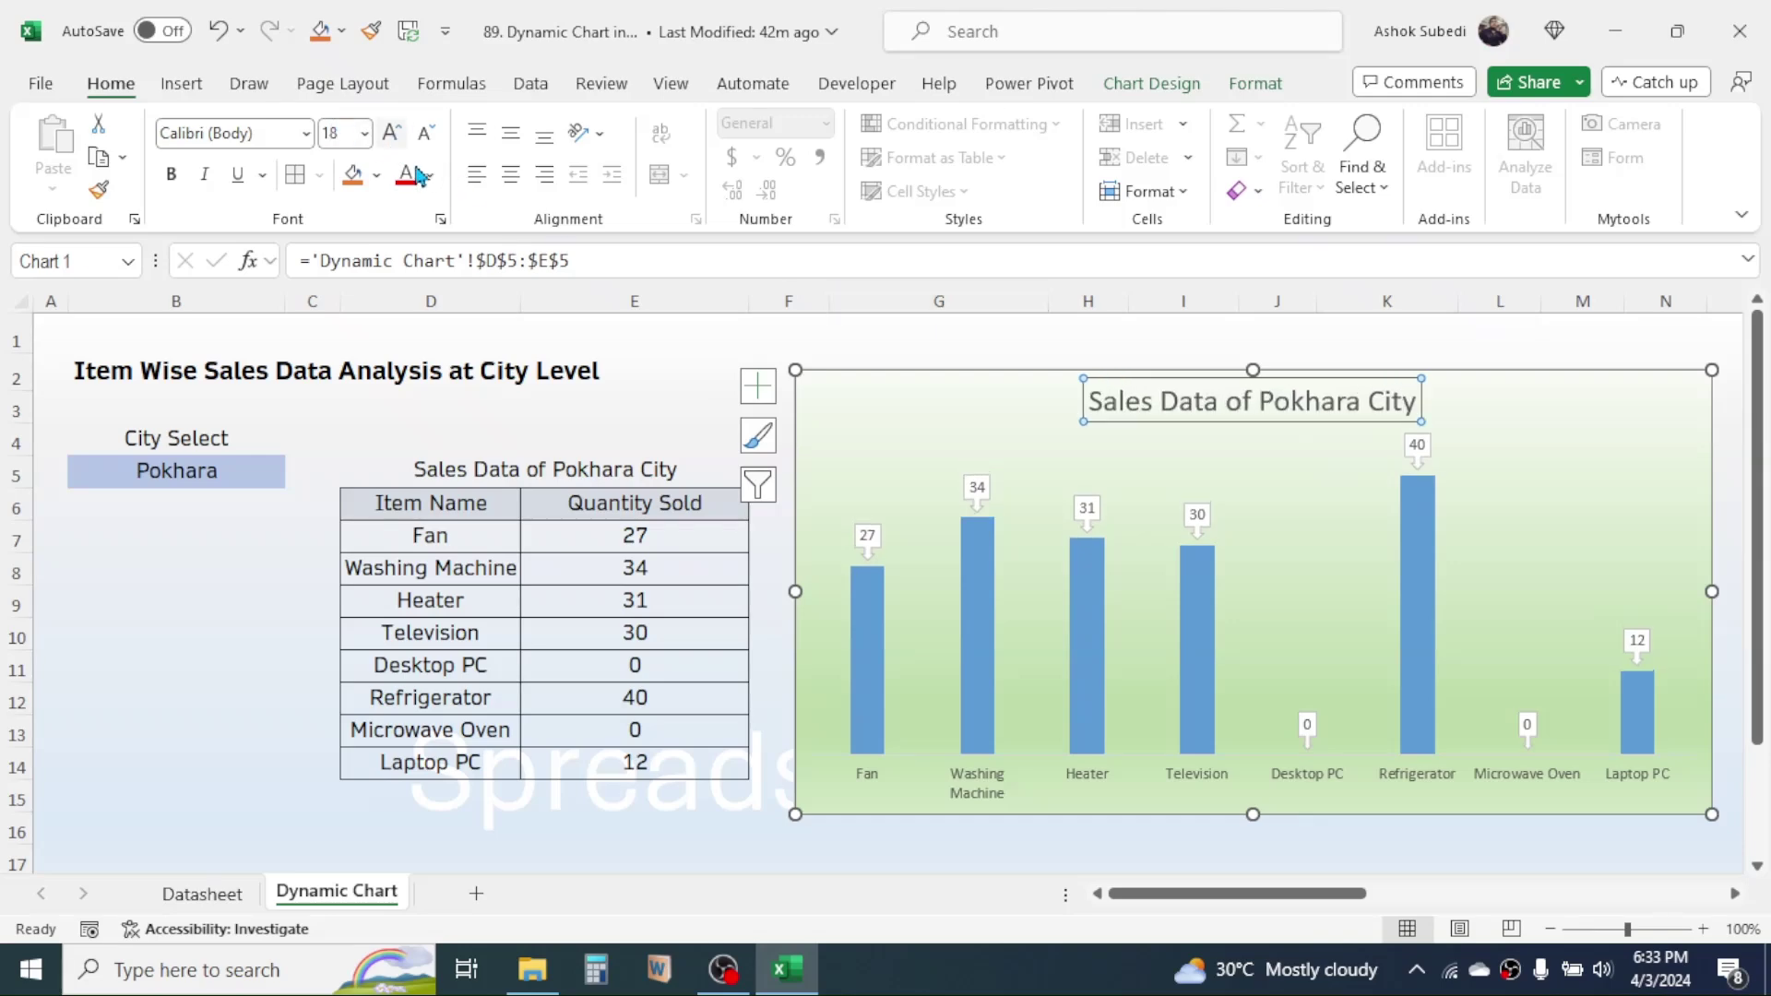
- Enlarge the item-name labels on the chart's horizontal axis by three font-size increments and move the chart slightly upward
left_click(987, 793)
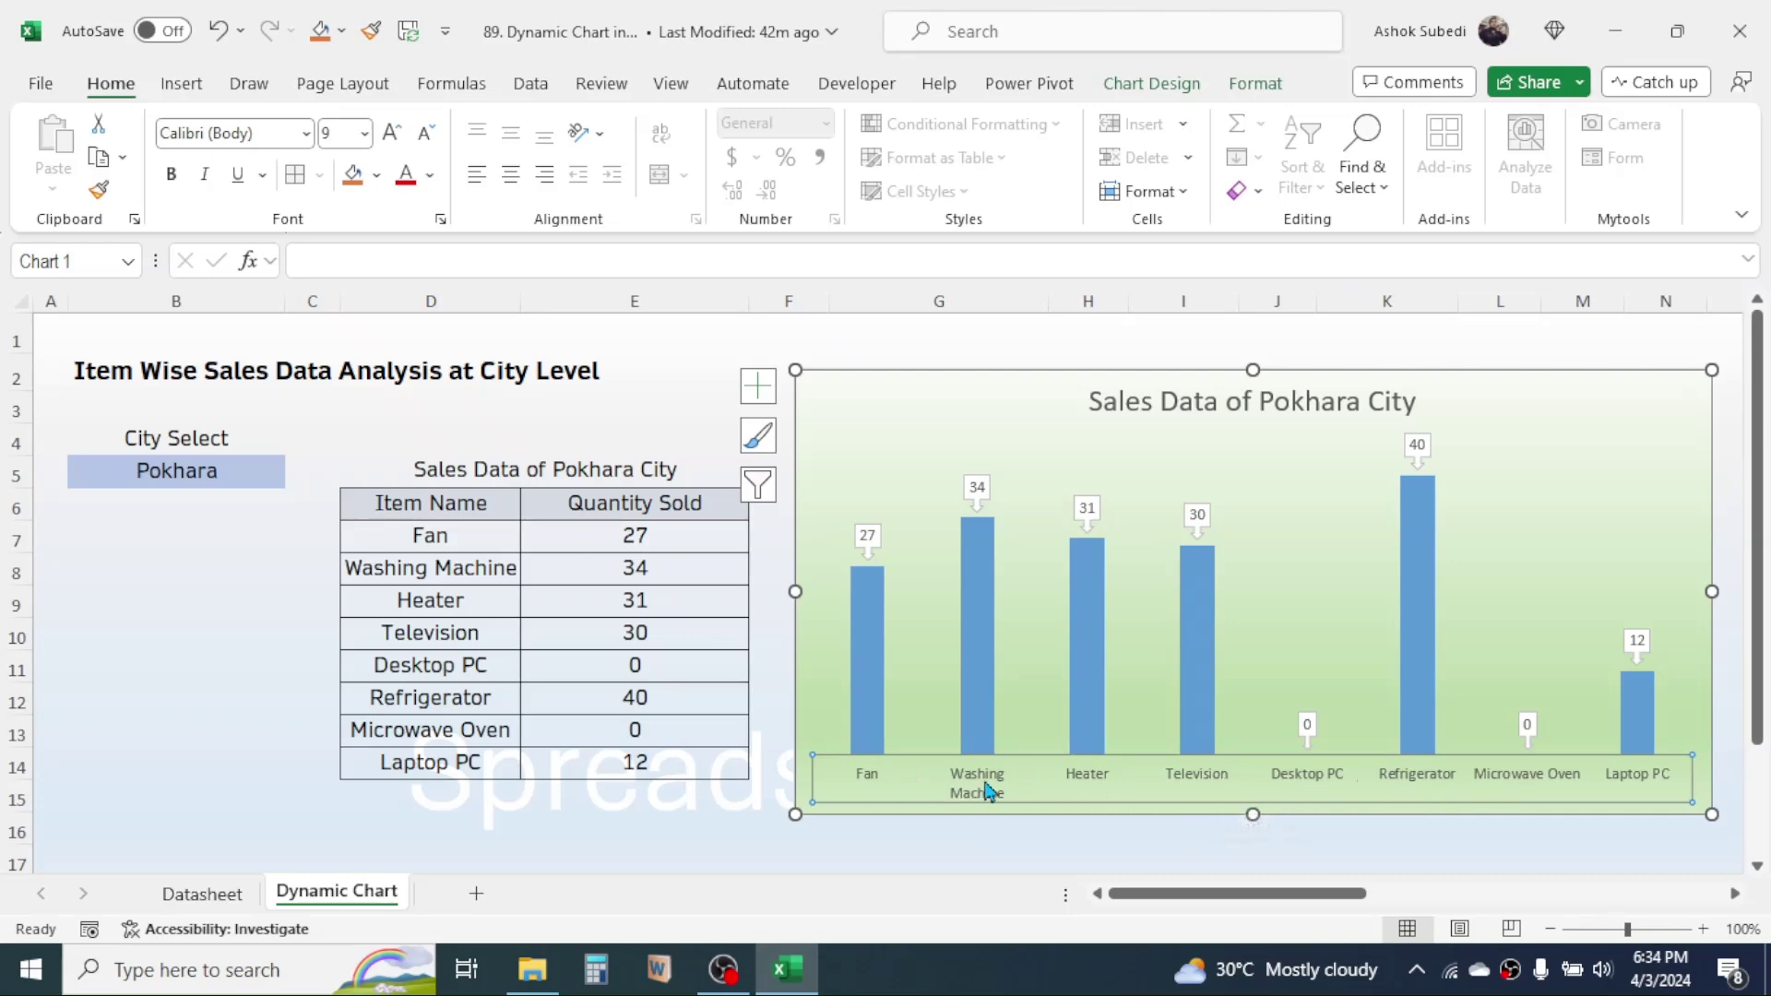
left_click(392, 135)
left_click(392, 134)
left_click(392, 135)
left_click(175, 602)
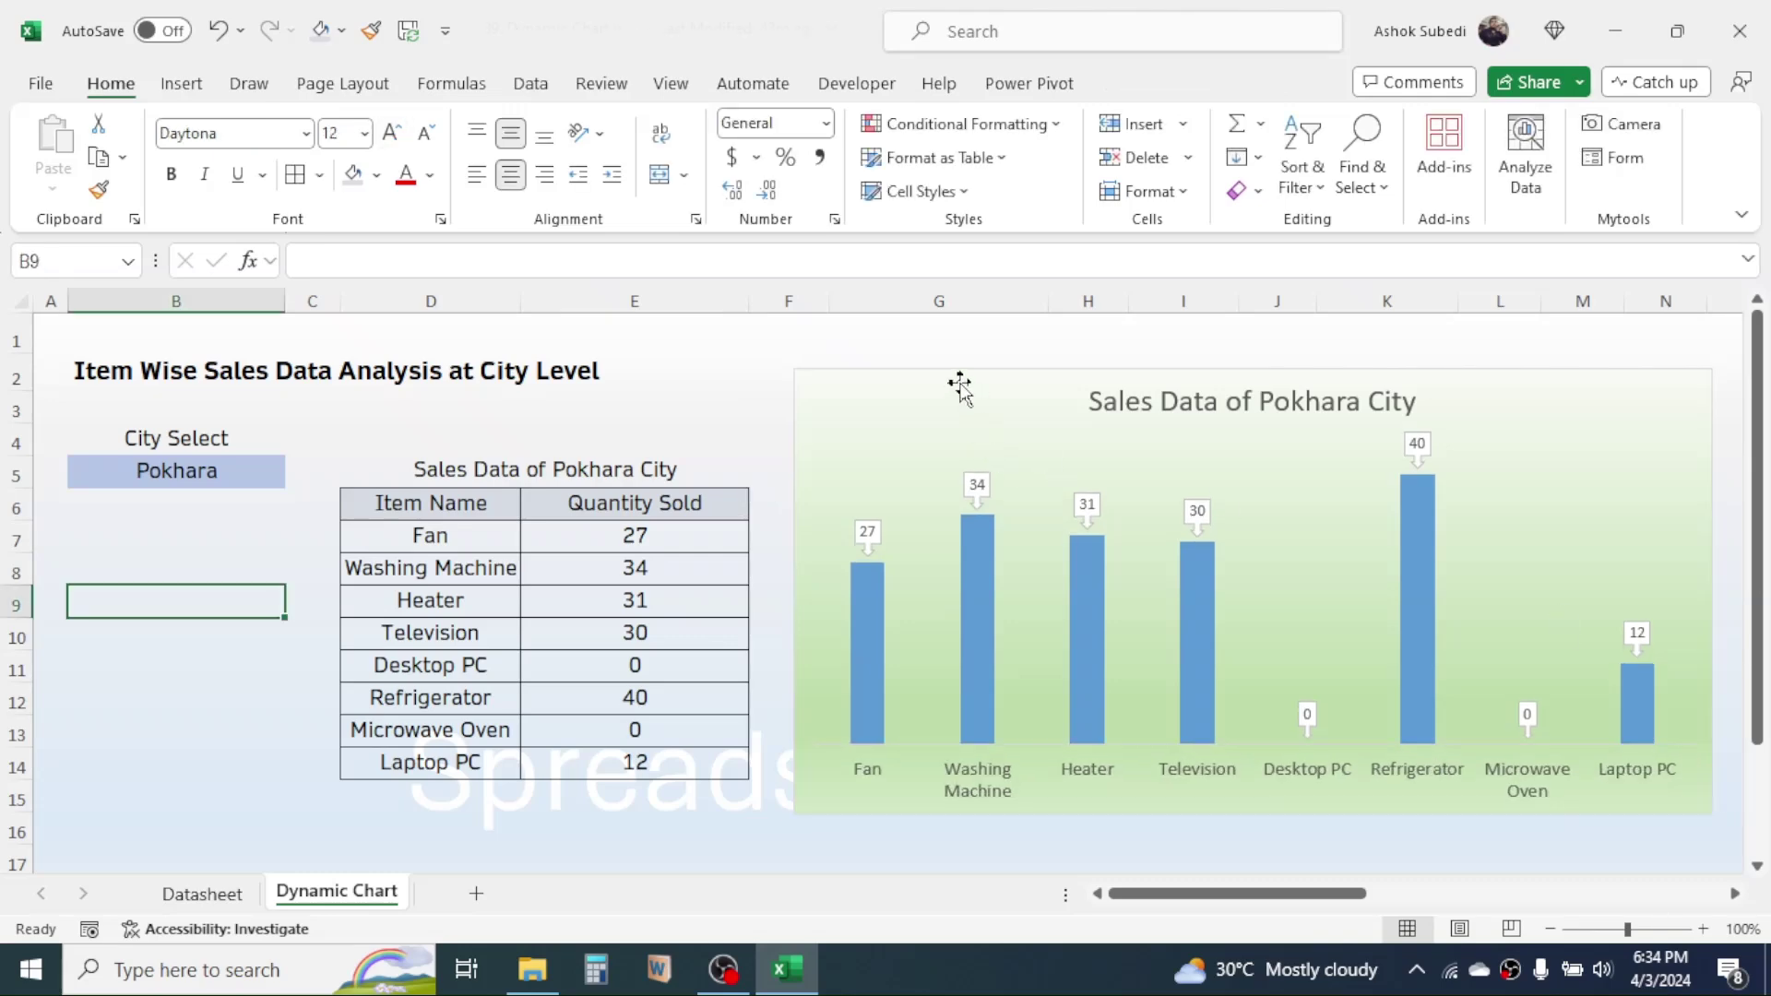
left_click_drag(936, 373, 933, 359)
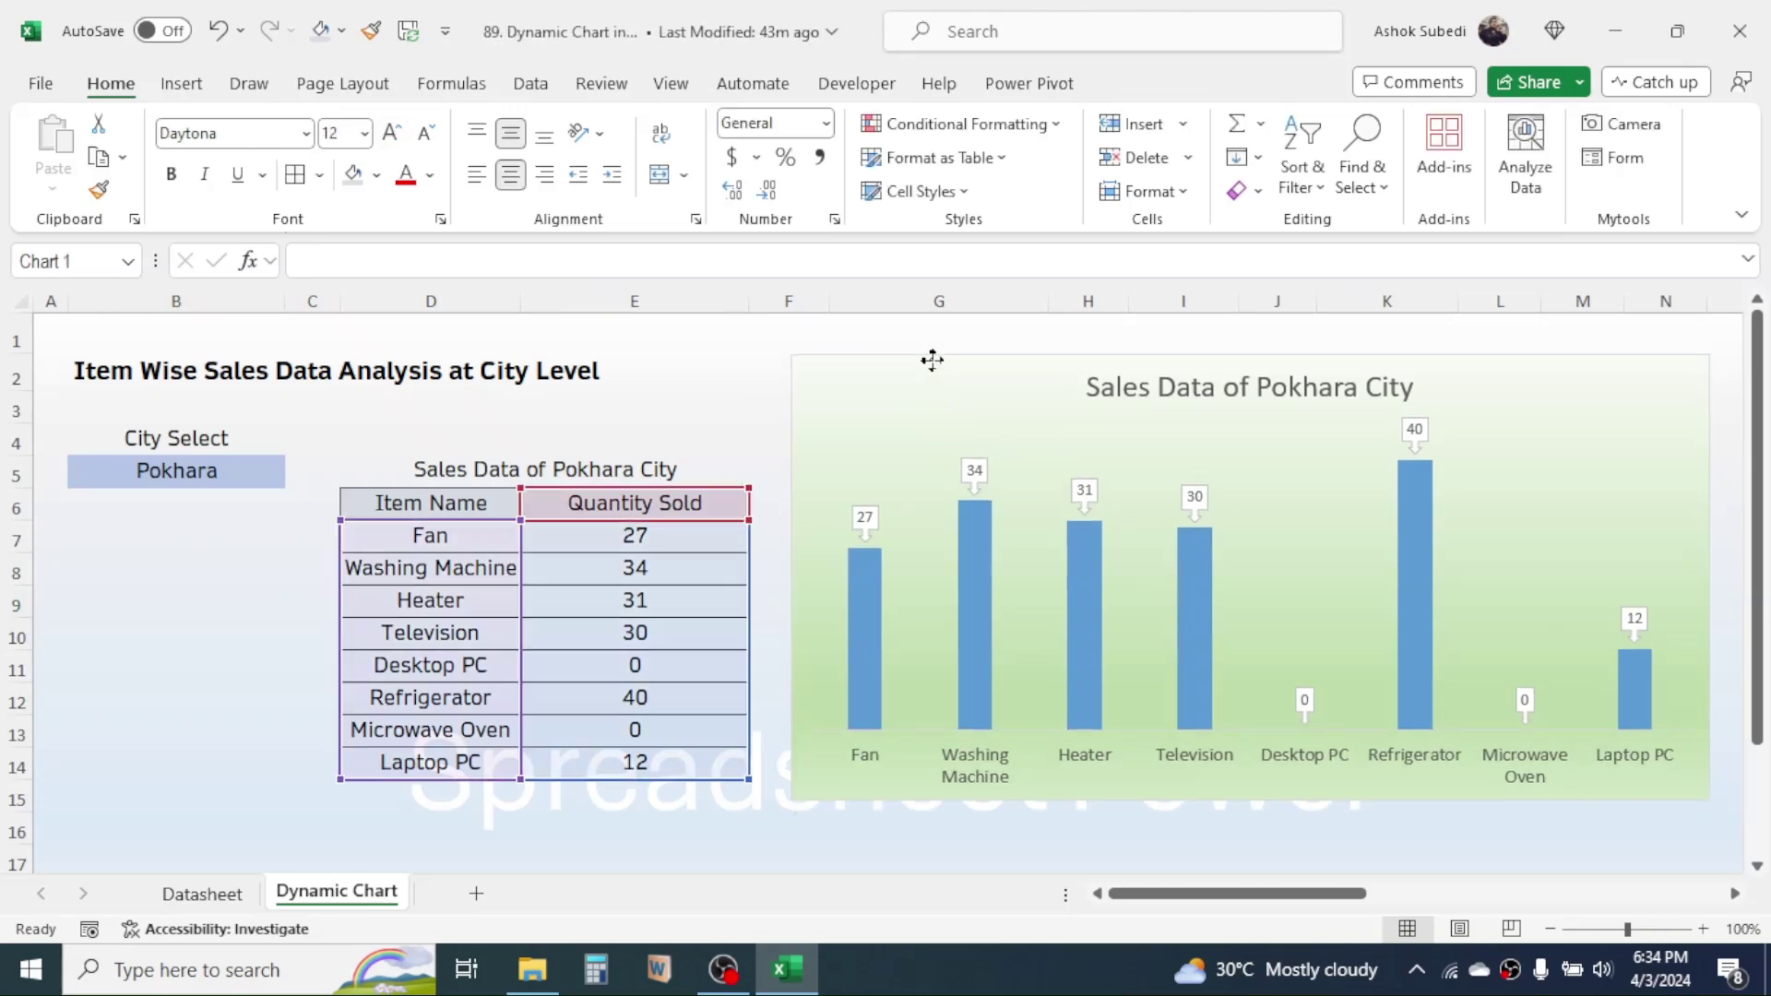
- Test the chart by setting the City Select cell B5 to Narayanghat and finally to Kathmandu
left_click(189, 473)
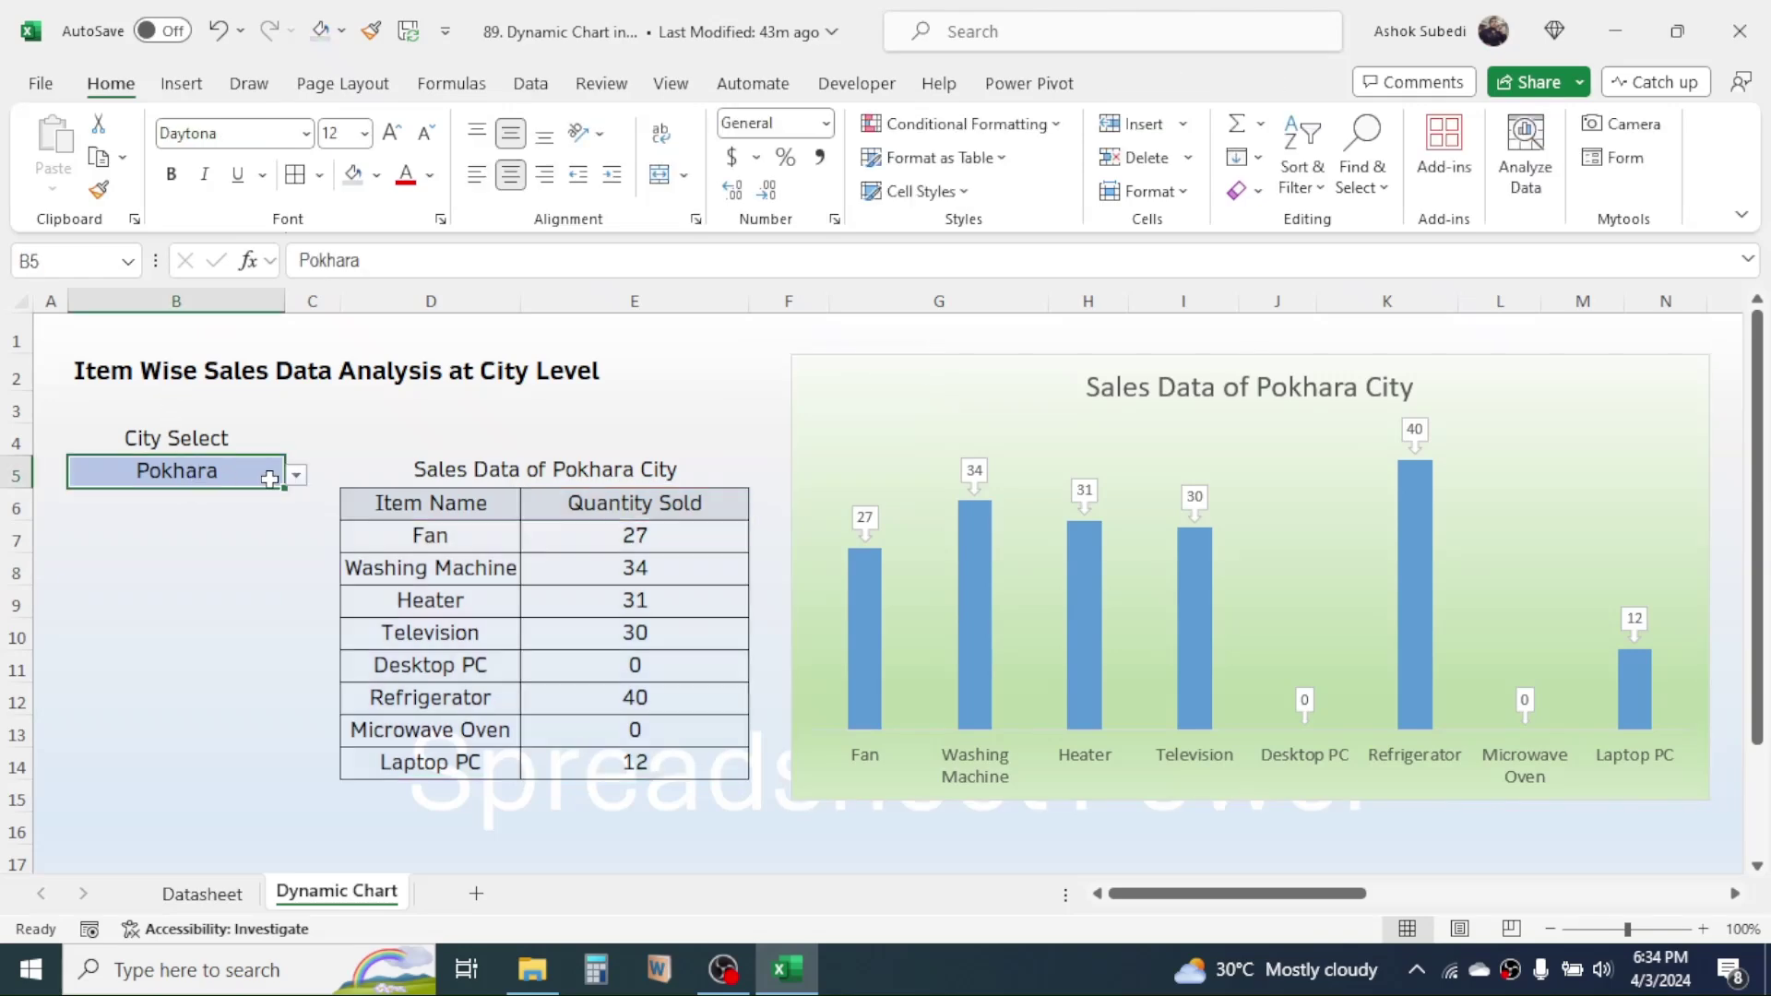
left_click(296, 478)
left_click(136, 588)
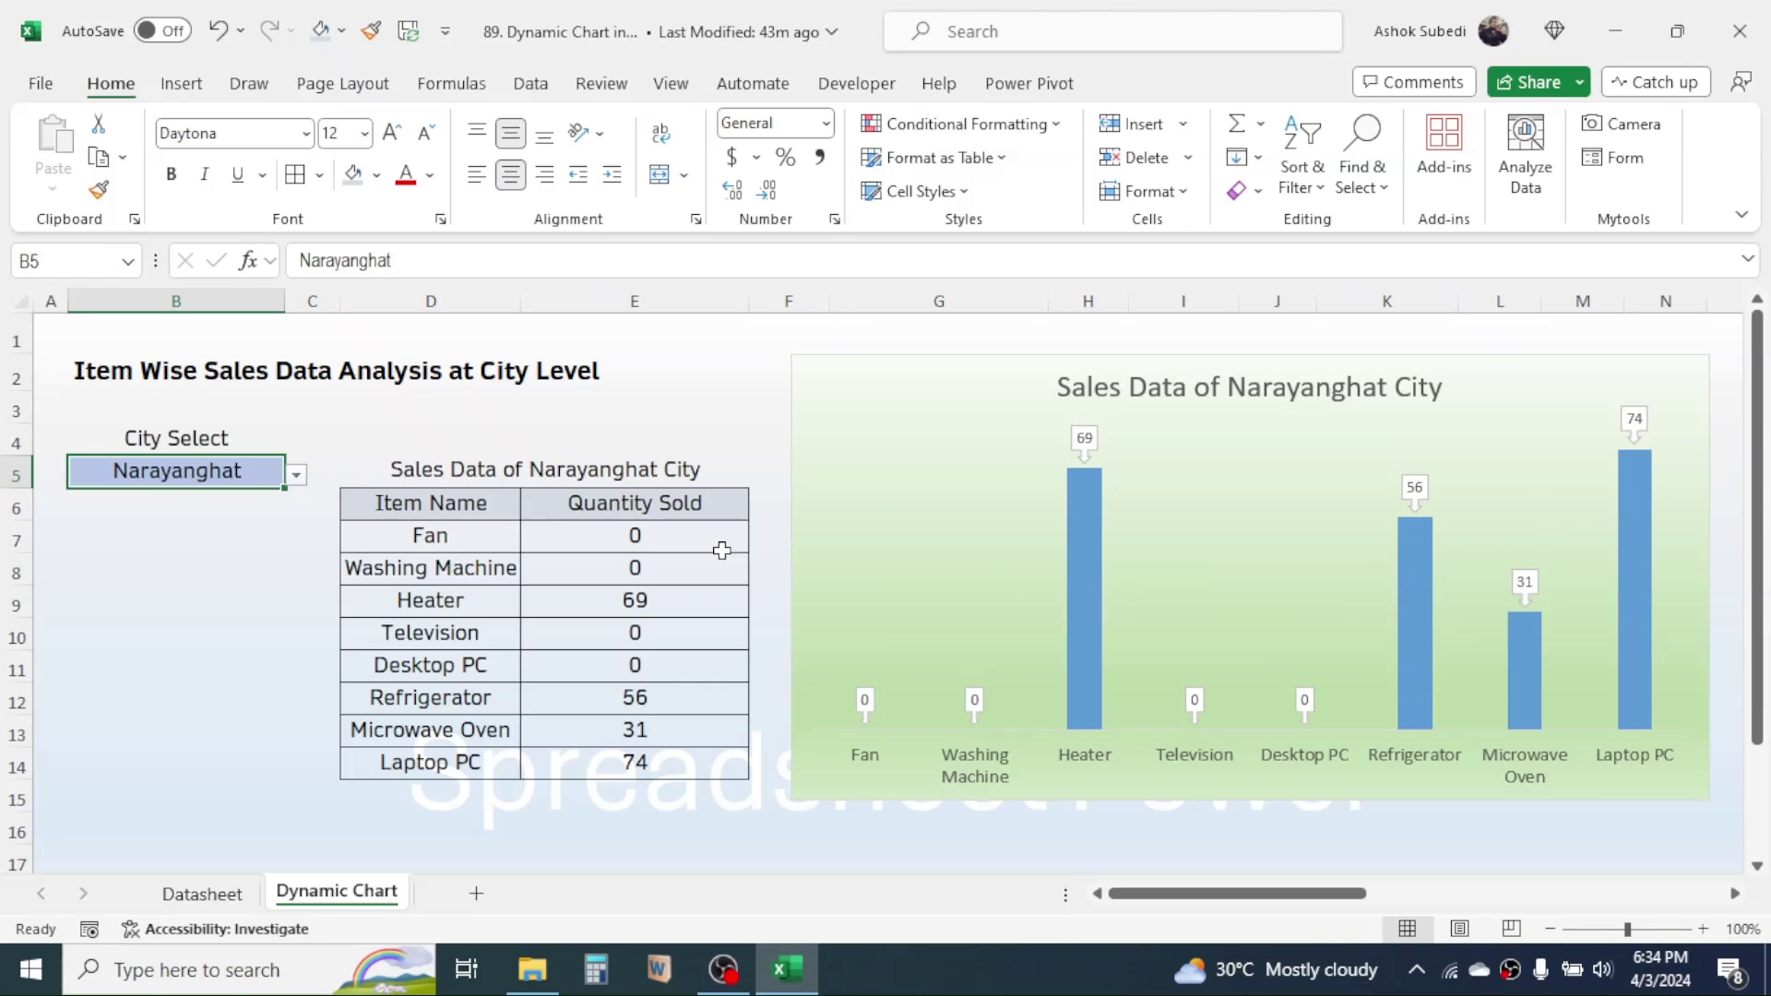
left_click(297, 476)
left_click(129, 611)
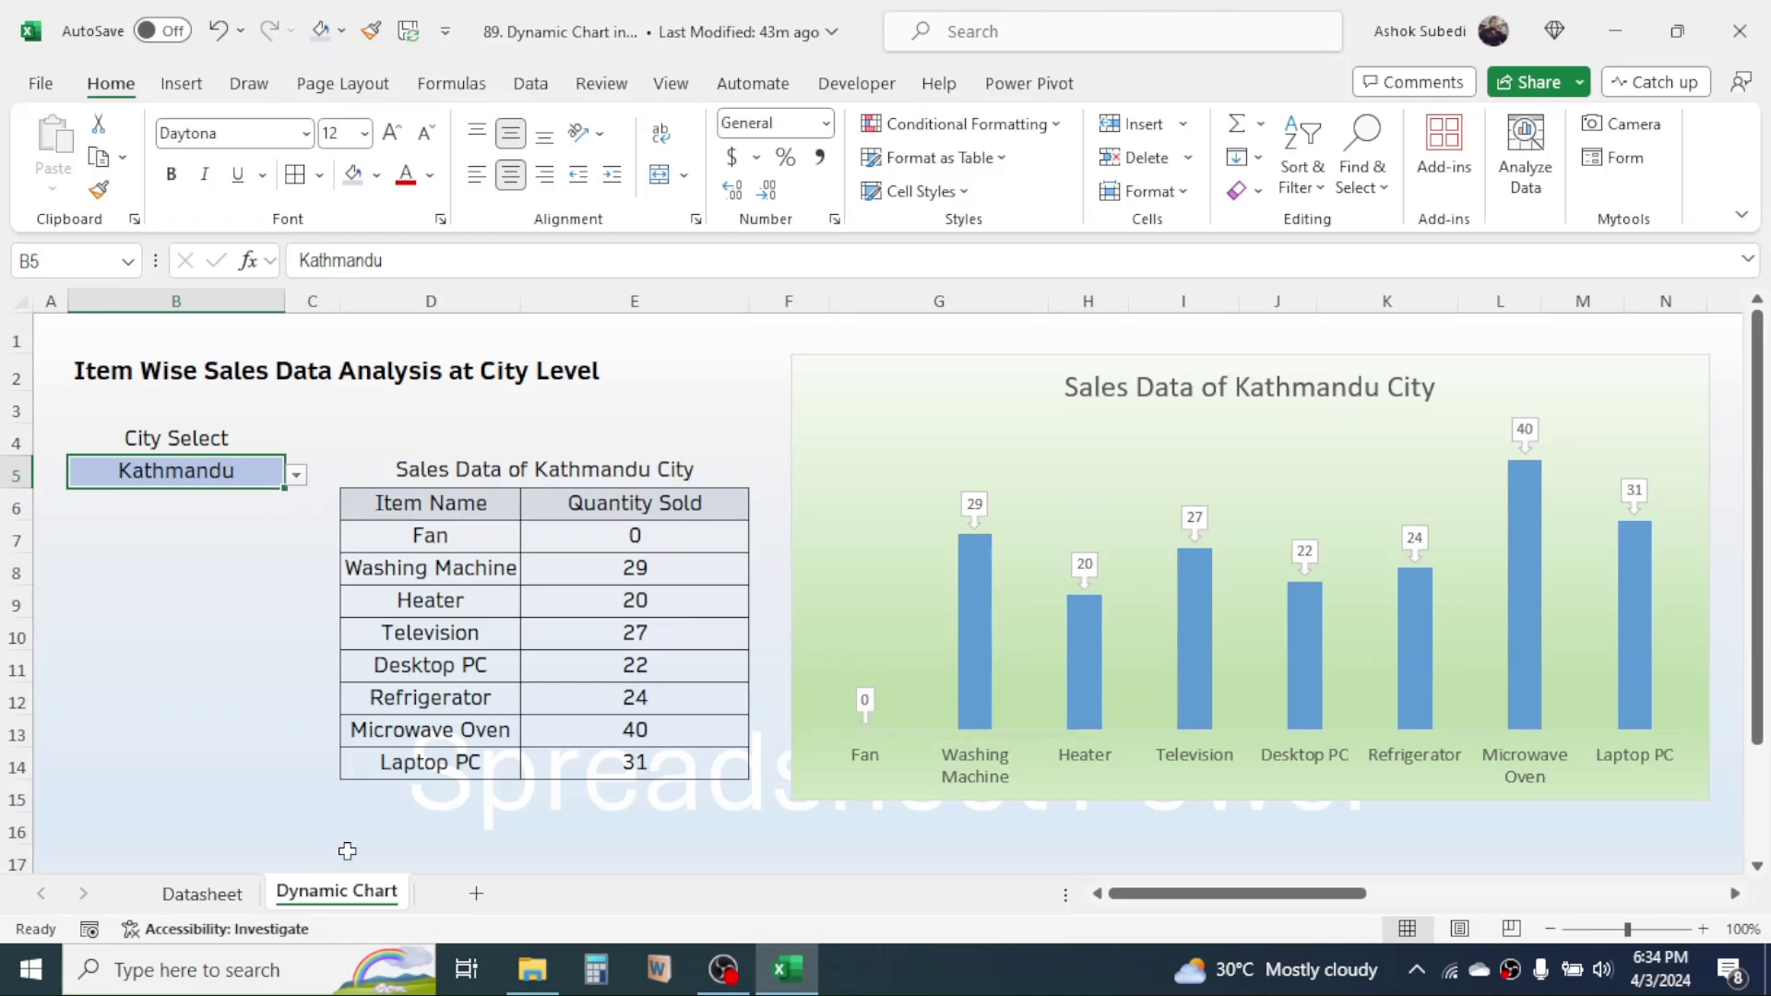
- Append a Fan sale of 9 in Kathmandu to row 51 of the Datasheet table and return to the Dynamic Chart sheet
left_click(202, 893)
scroll(453, 669, "down", 20)
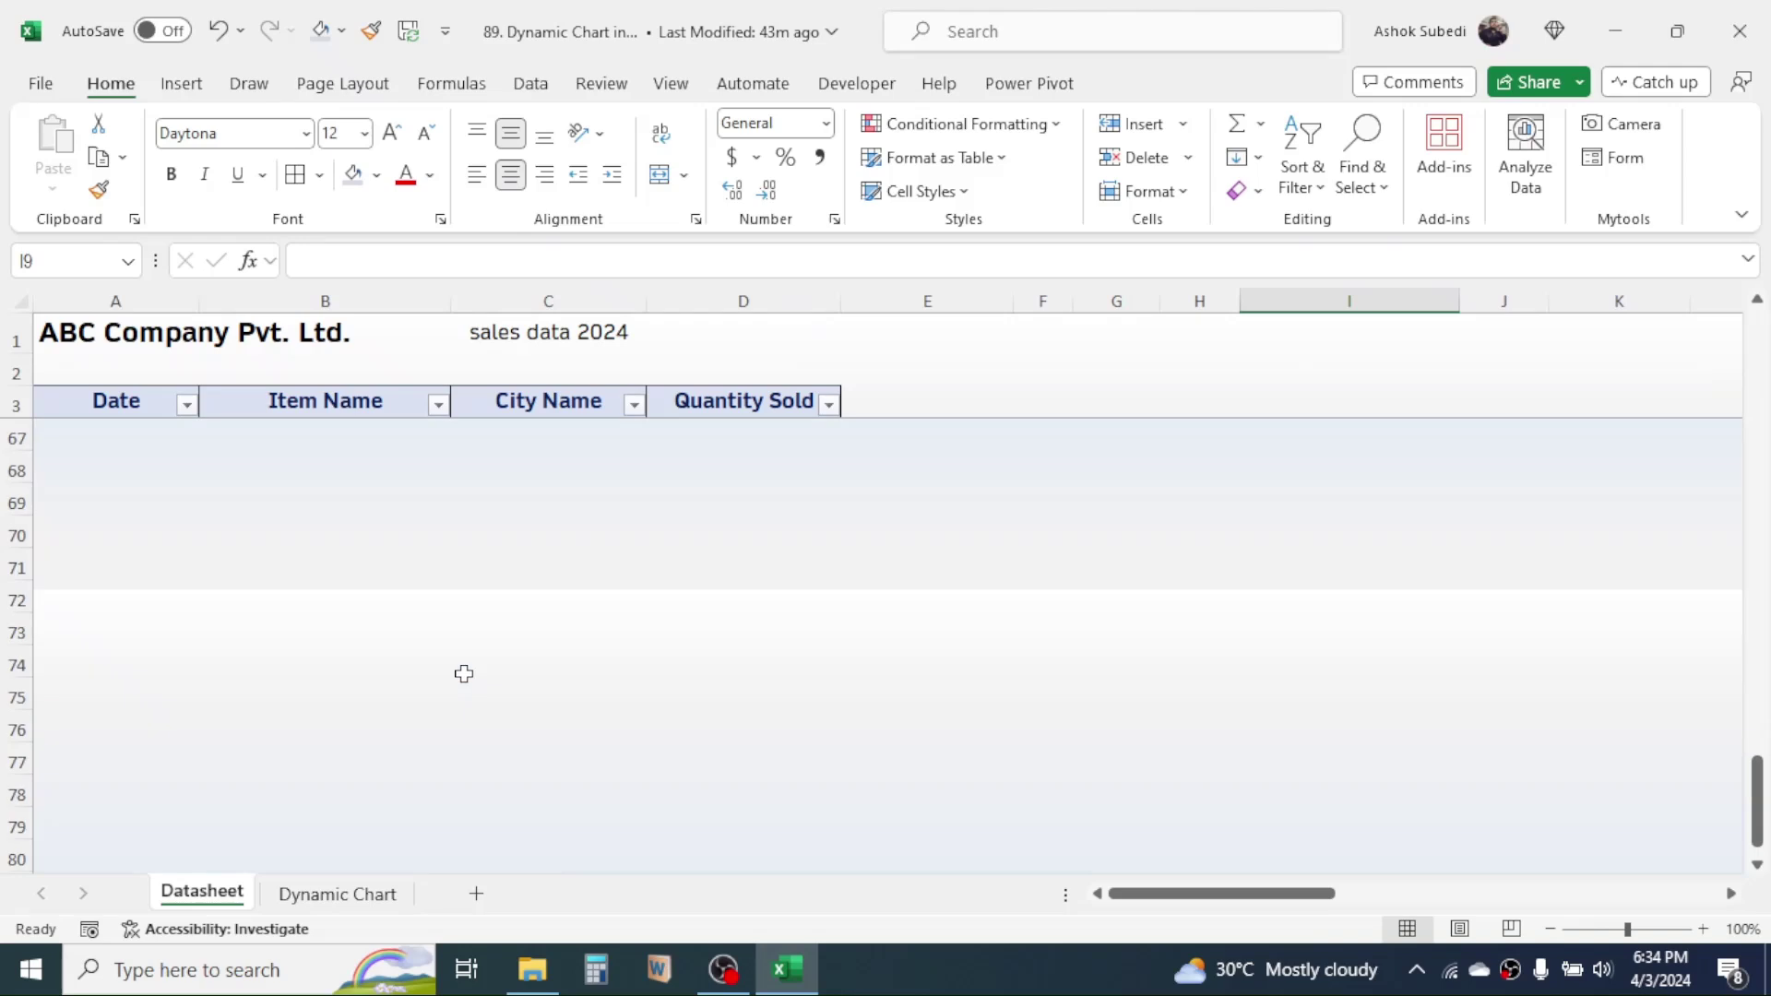
scroll(464, 674, "up", 7)
left_click(325, 596)
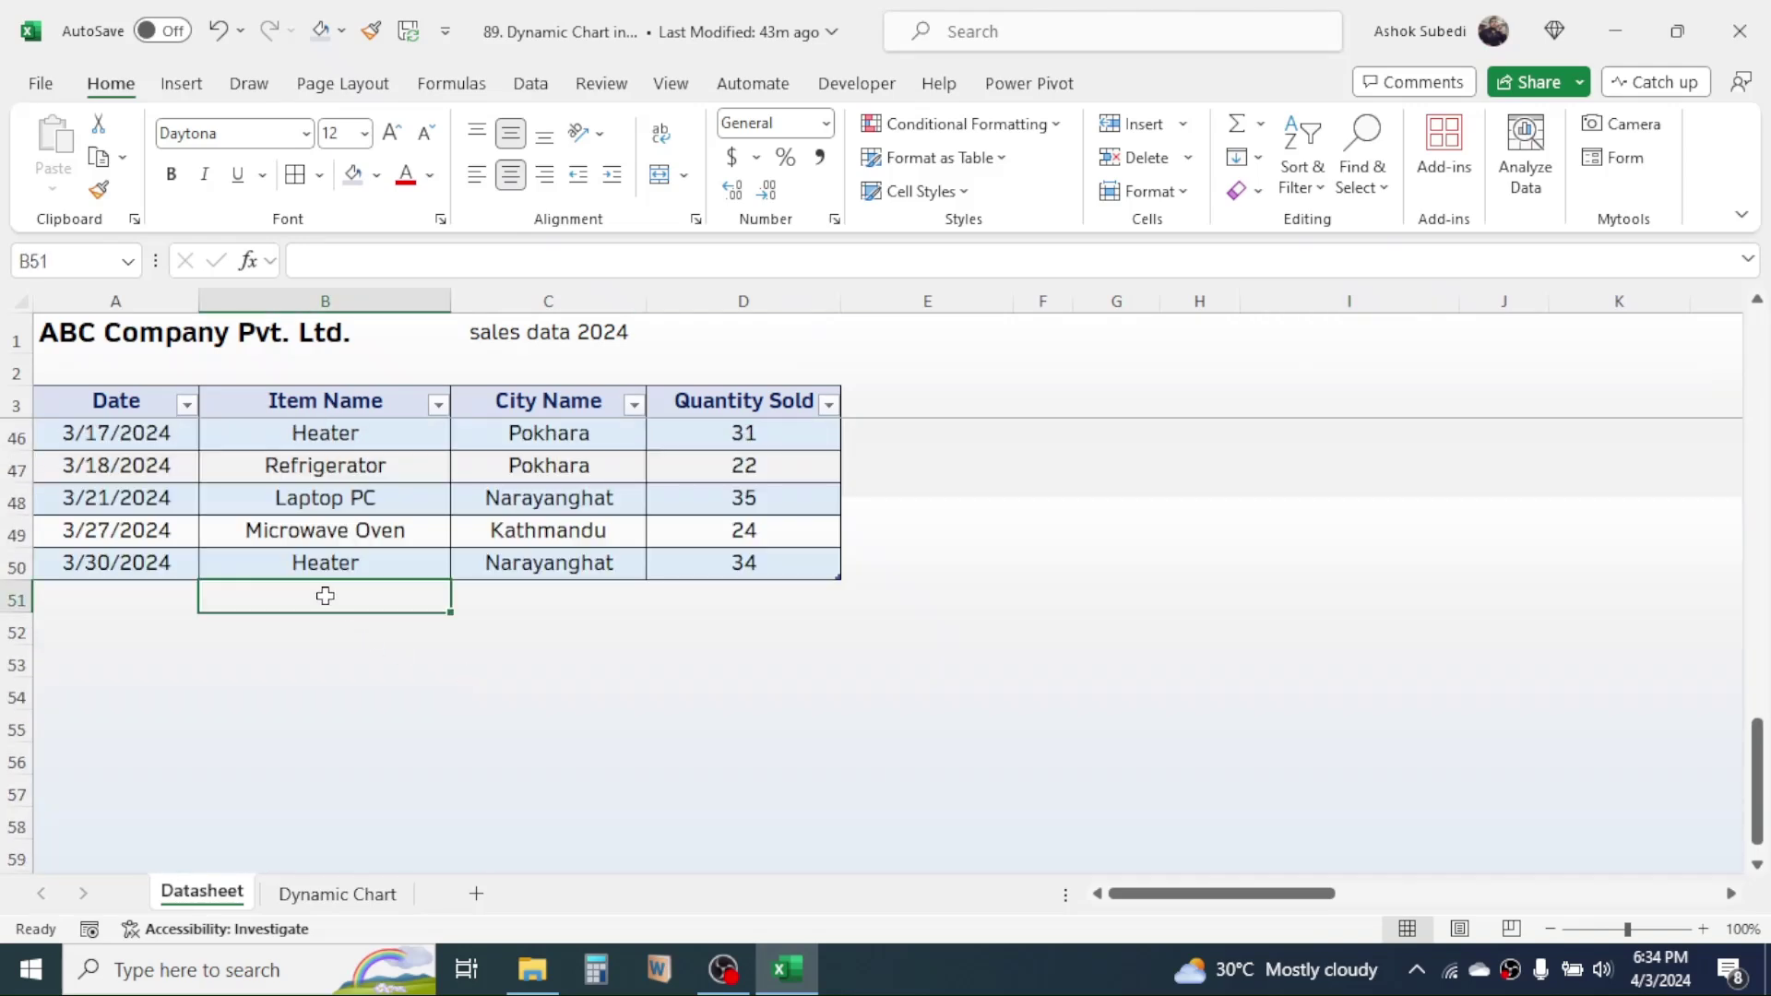
type("Fan")
key("Tab")
type("k")
key("Tab")
type("9")
key("Return")
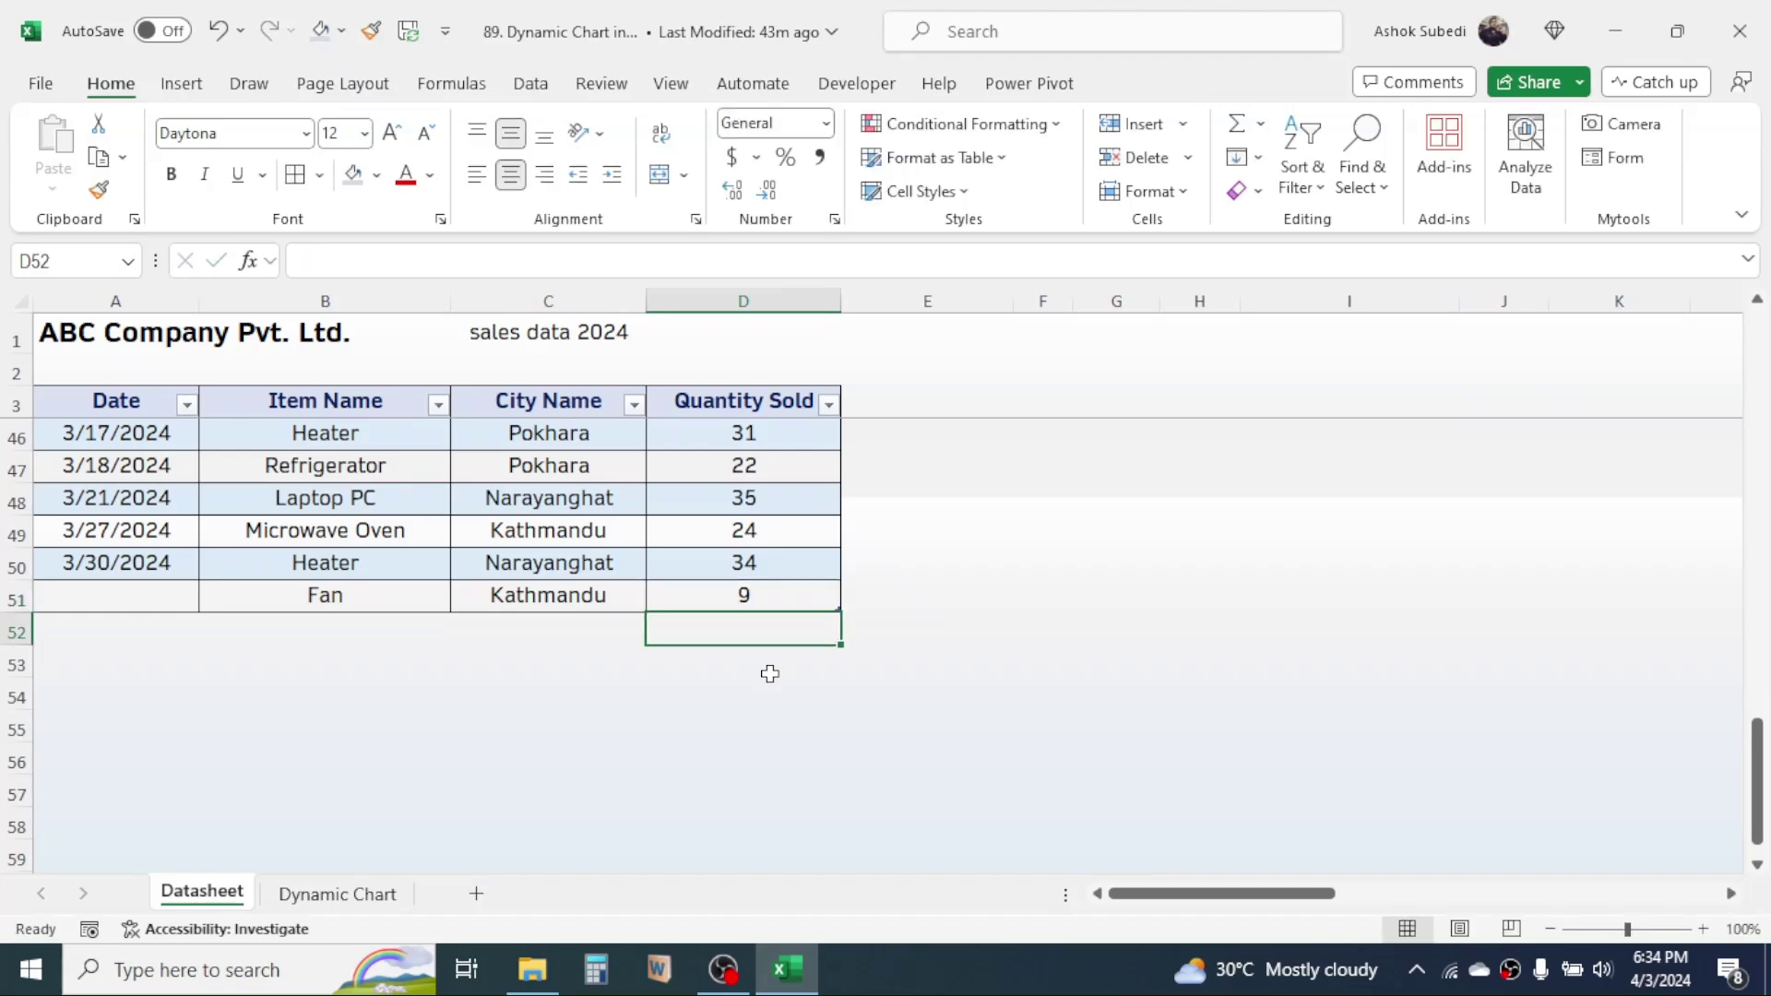
left_click(405, 889)
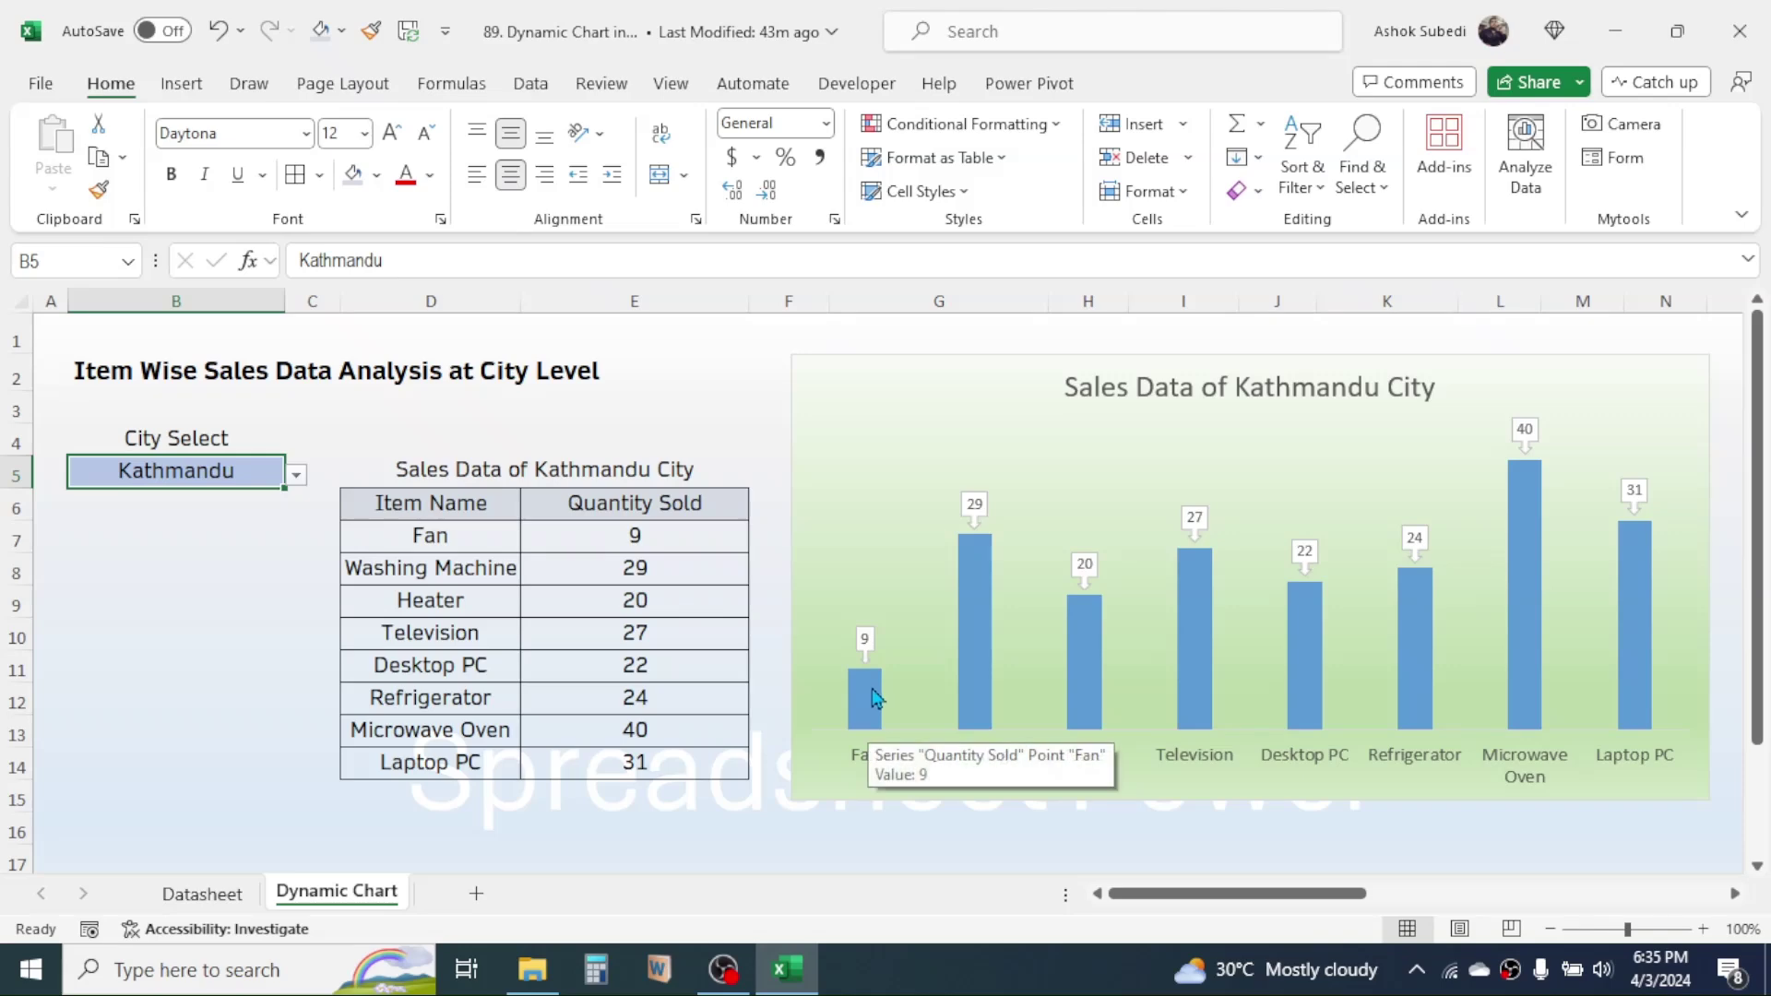
left_click(704, 332)
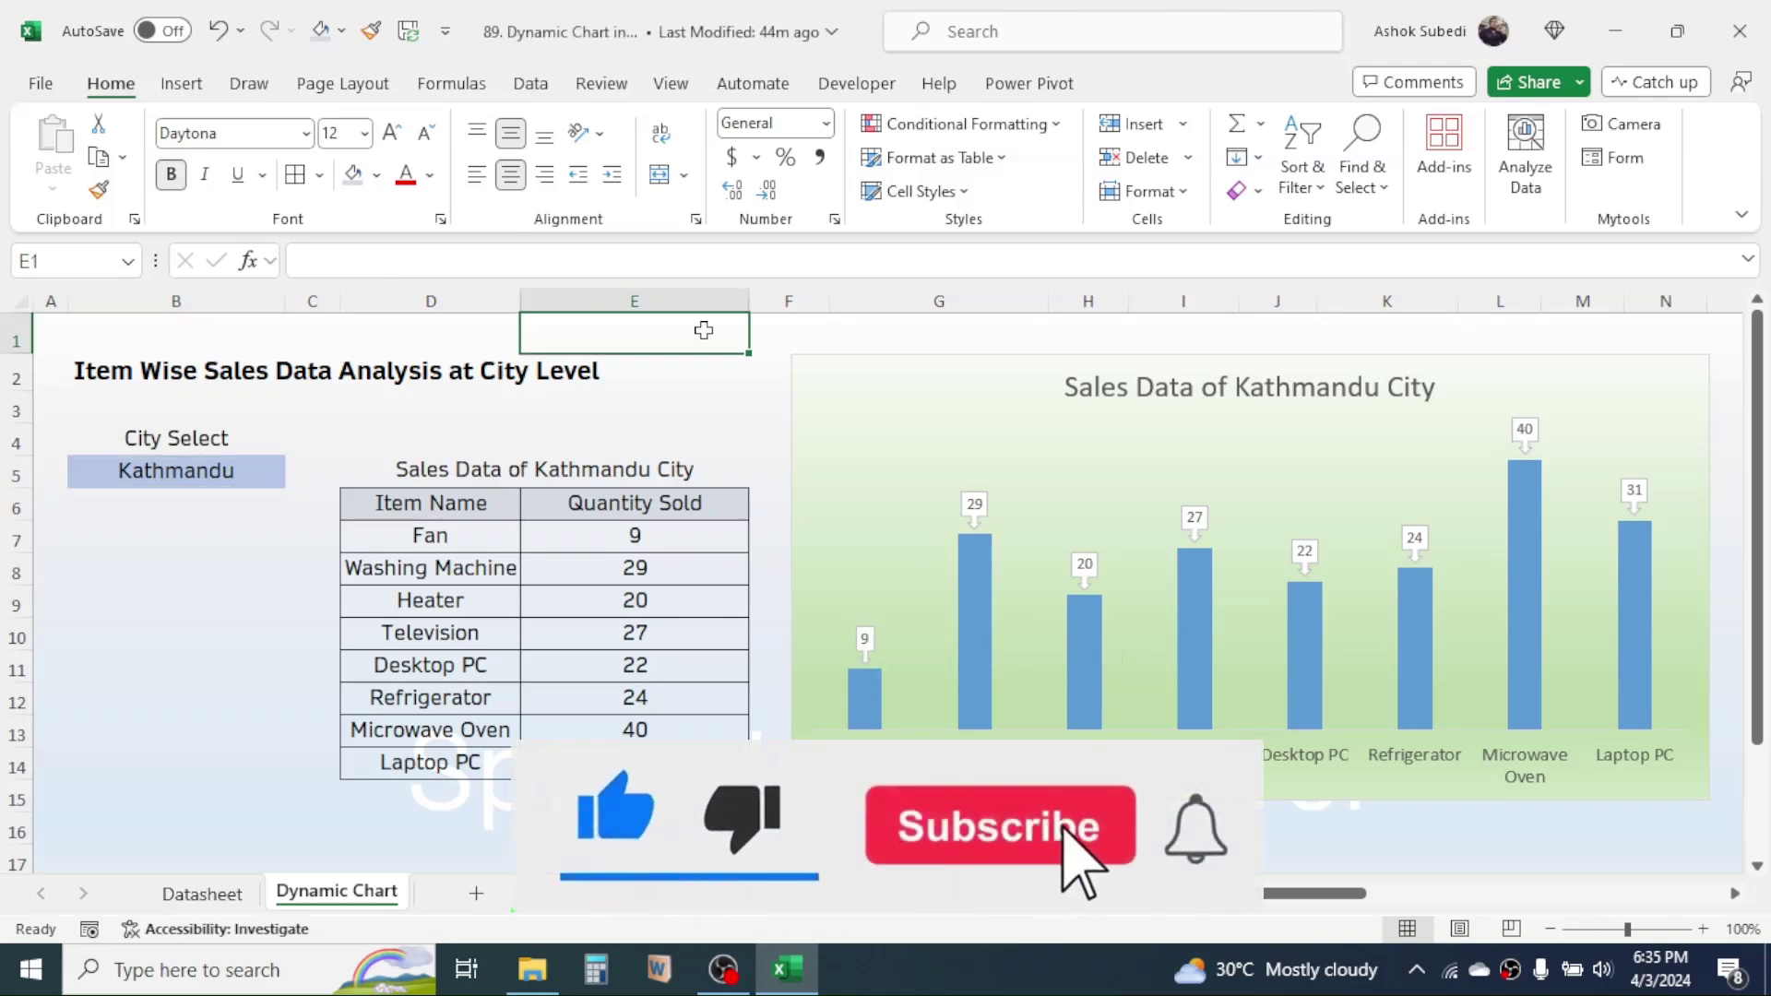